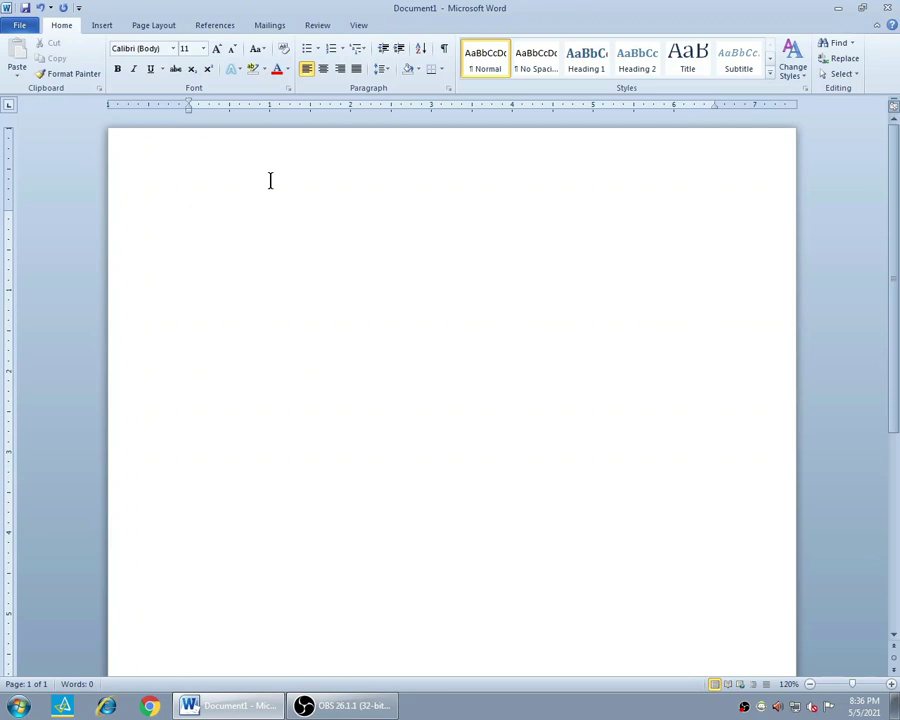
Generate two paragraphs of sample text with =rand(2).
text(=rand(2))
key(Return)
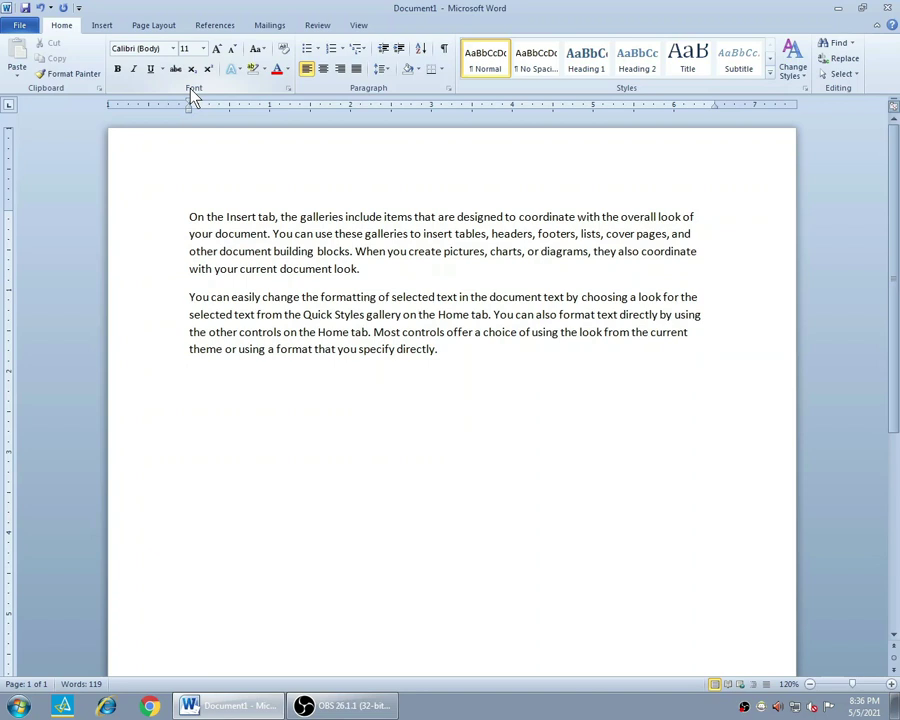
Change "that are designed to coordinate … insert tables" in the first paragraph to Adobe Gothic Std B, and finally to Adobe Garamond Pro Bold.
drag(434, 216, 487, 233)
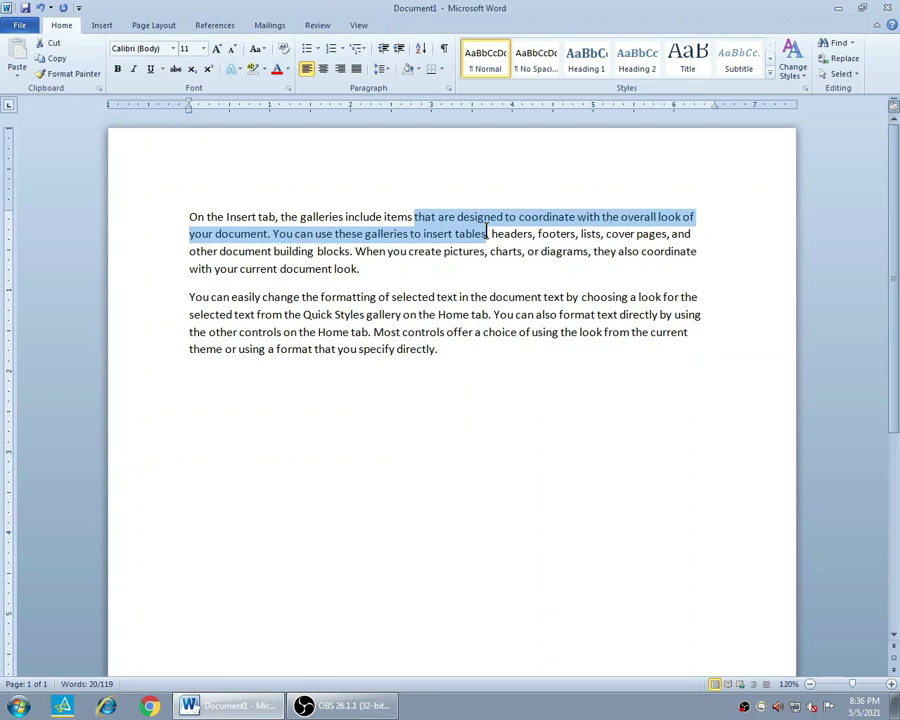
click(173, 48)
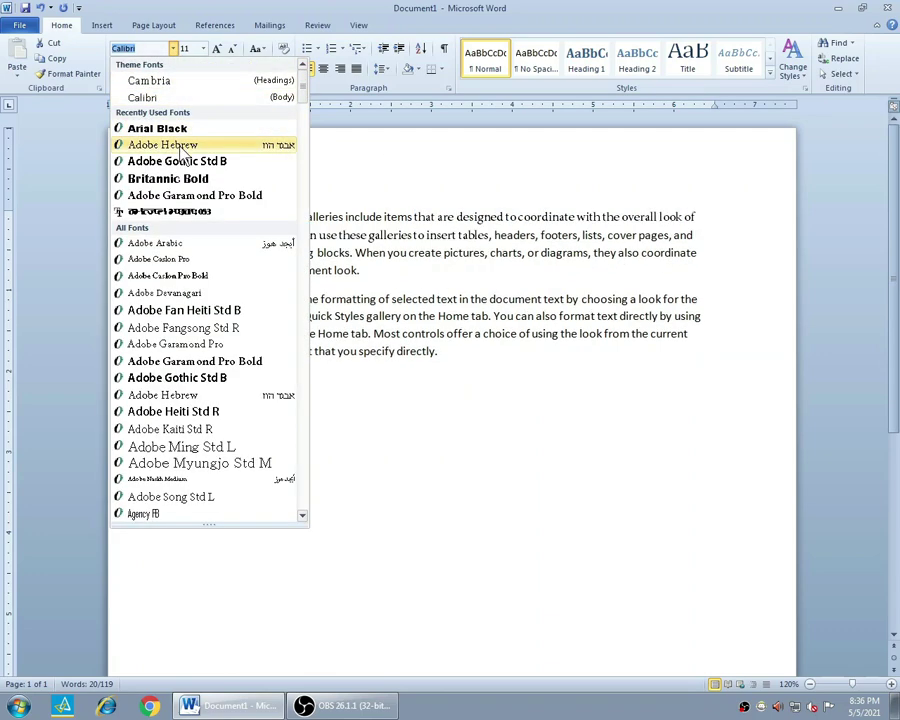
click(182, 161)
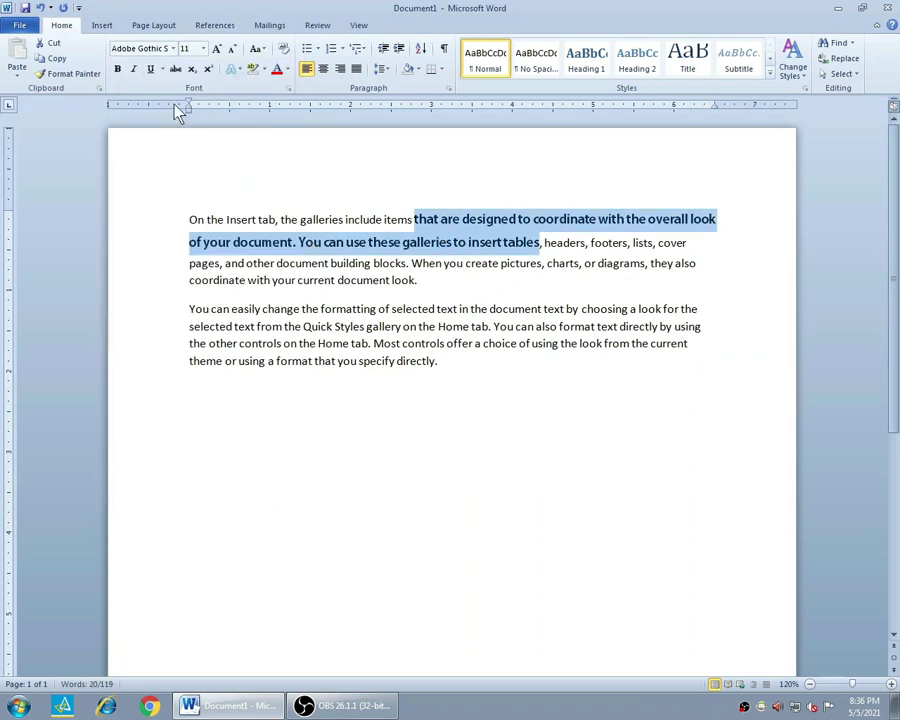
click(173, 48)
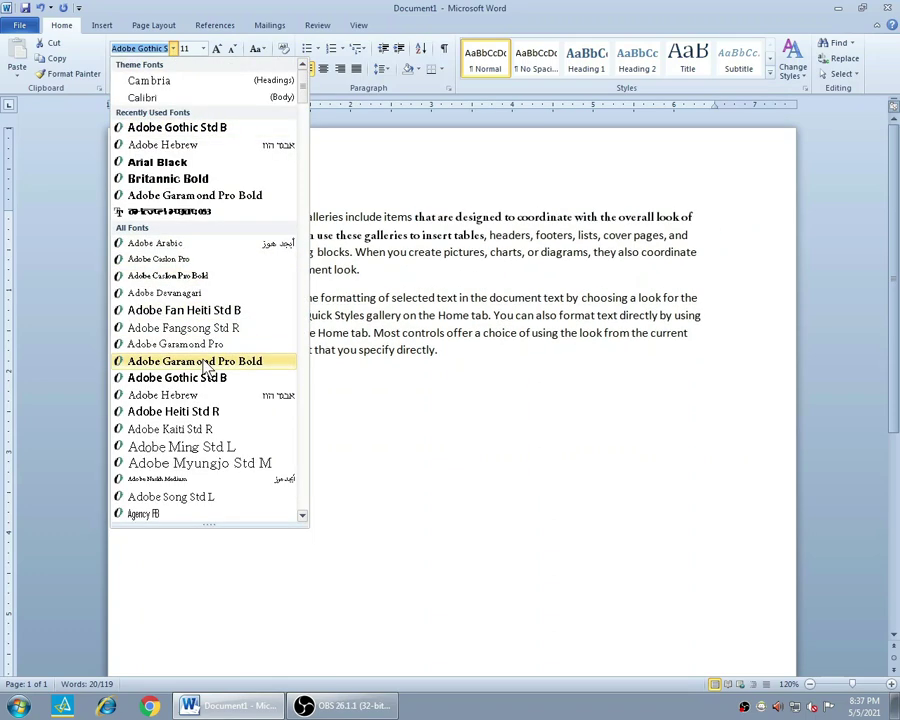
click(205, 362)
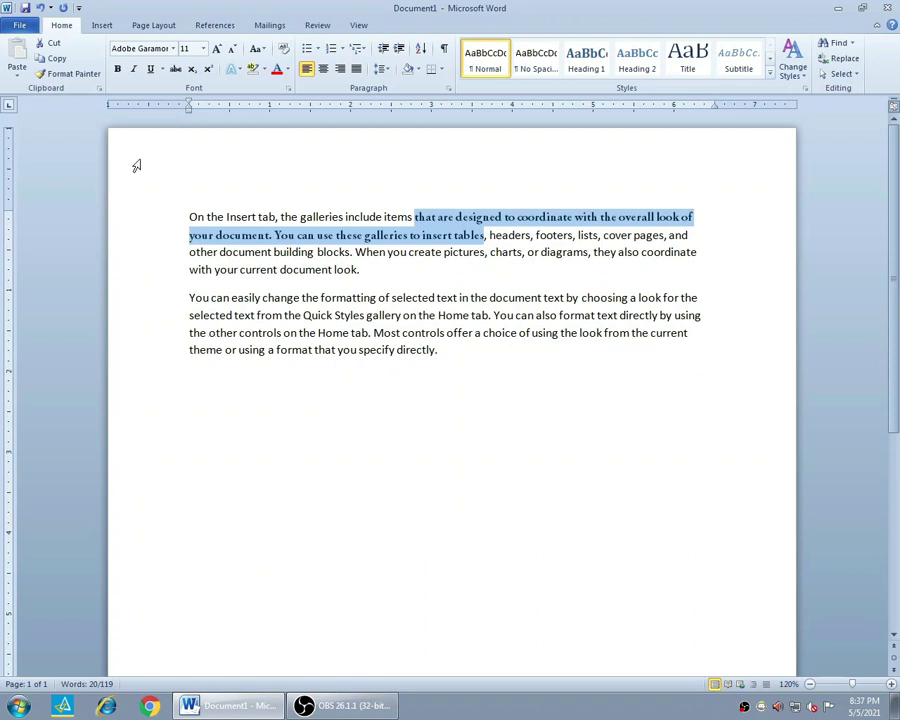
Set the selected phrase's font size to 14, and grow and shrink it by one increment.
click(203, 49)
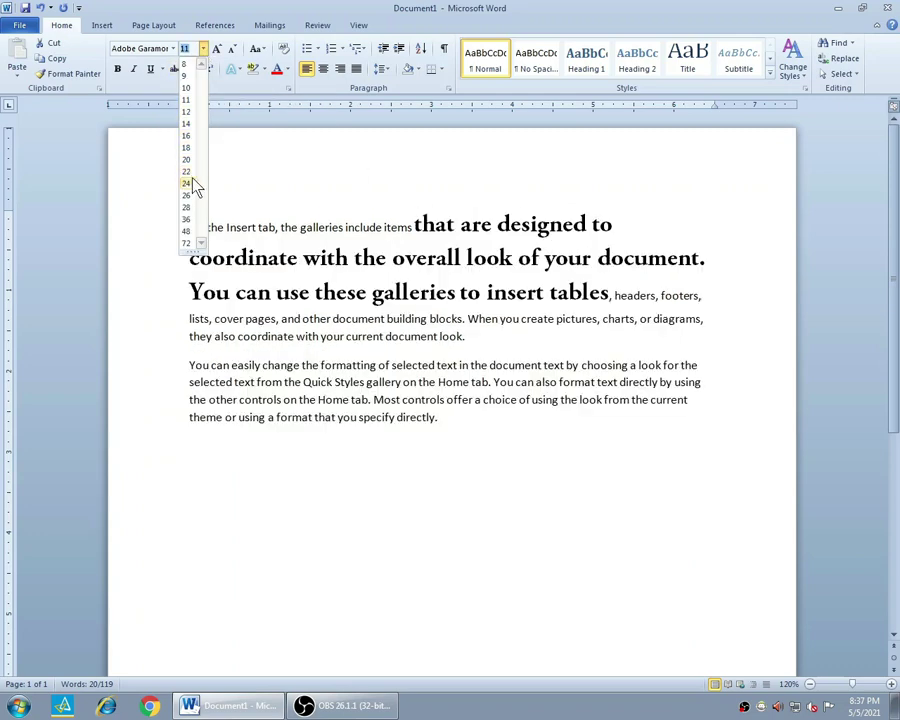
click(185, 124)
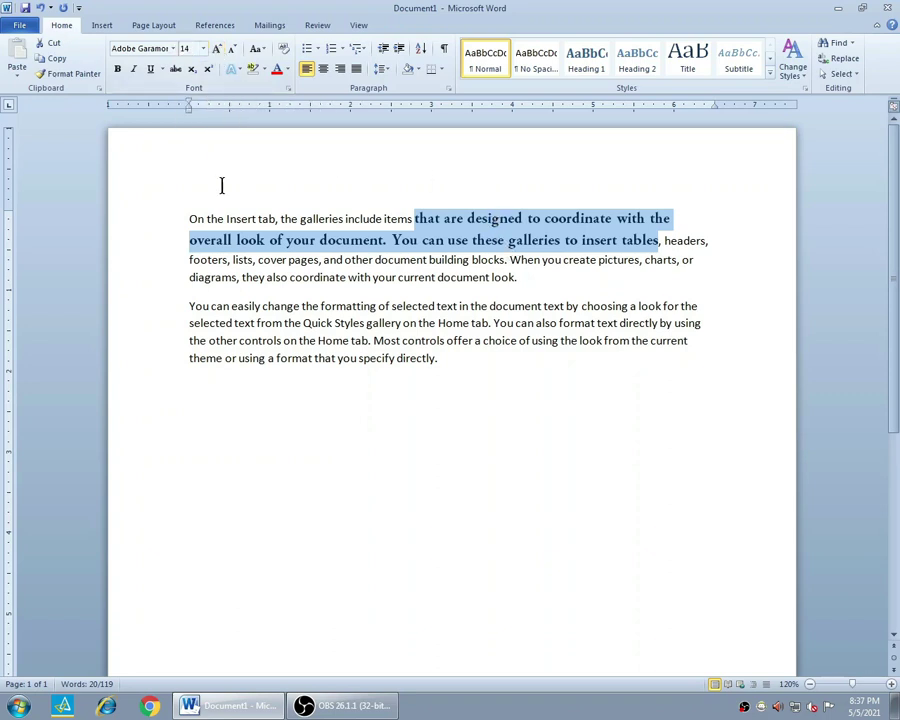
click(217, 48)
click(230, 50)
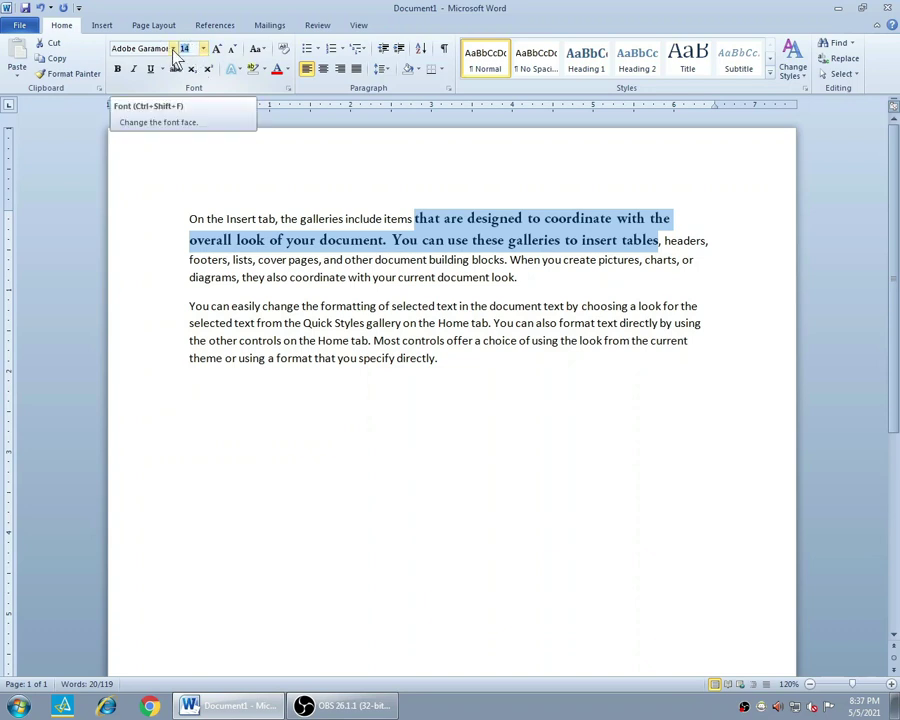
Set the selected phrase's font size to the custom value 15.
click(185, 48)
text(15)
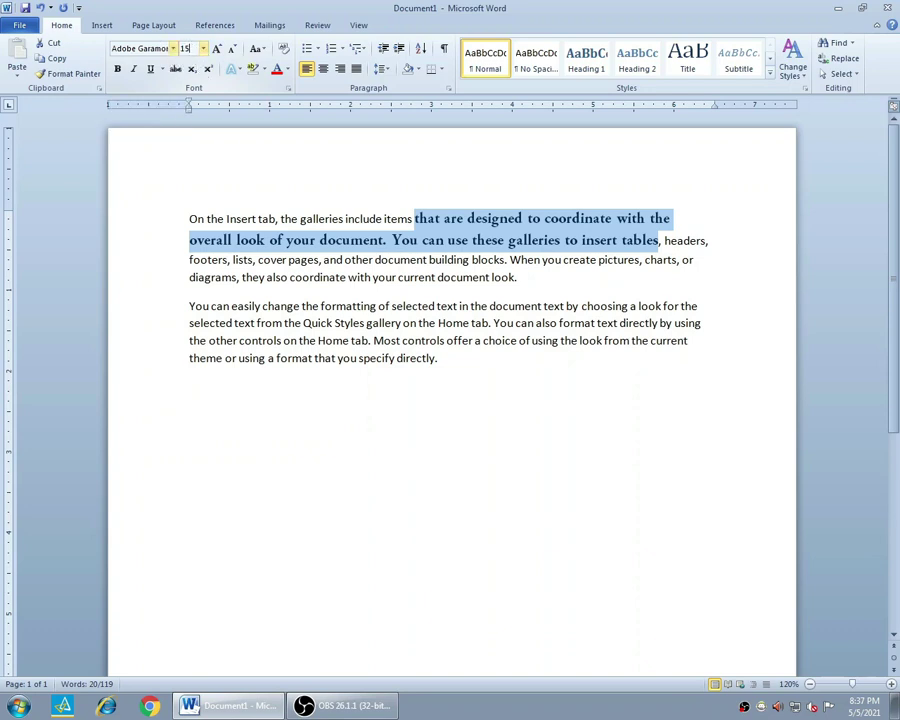
key(Return)
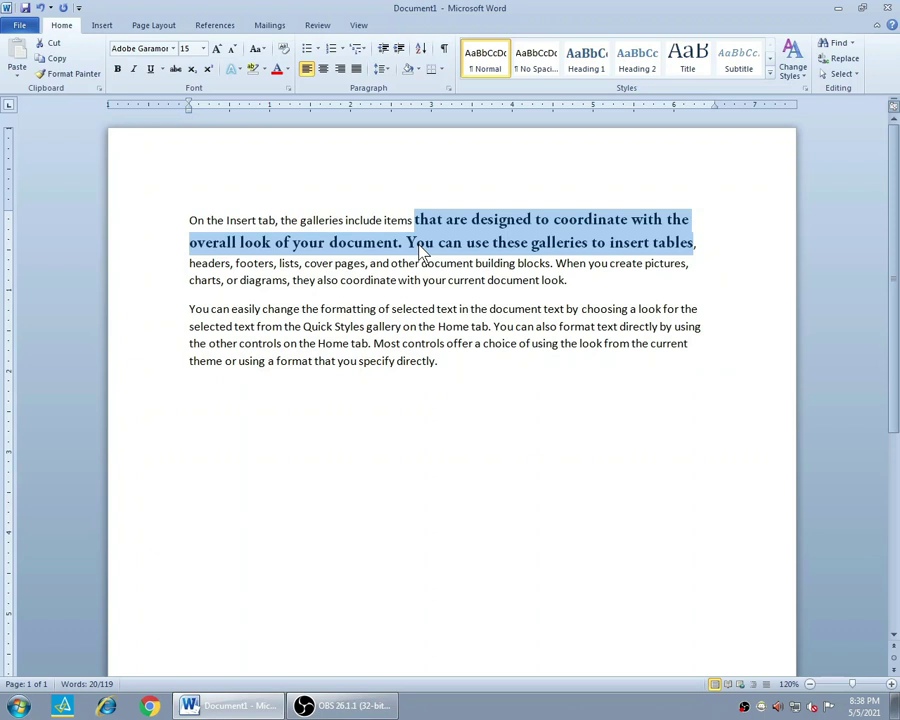
Apply sentence case to the whole first paragraph and examine the letters that start its sentences.
click(257, 48)
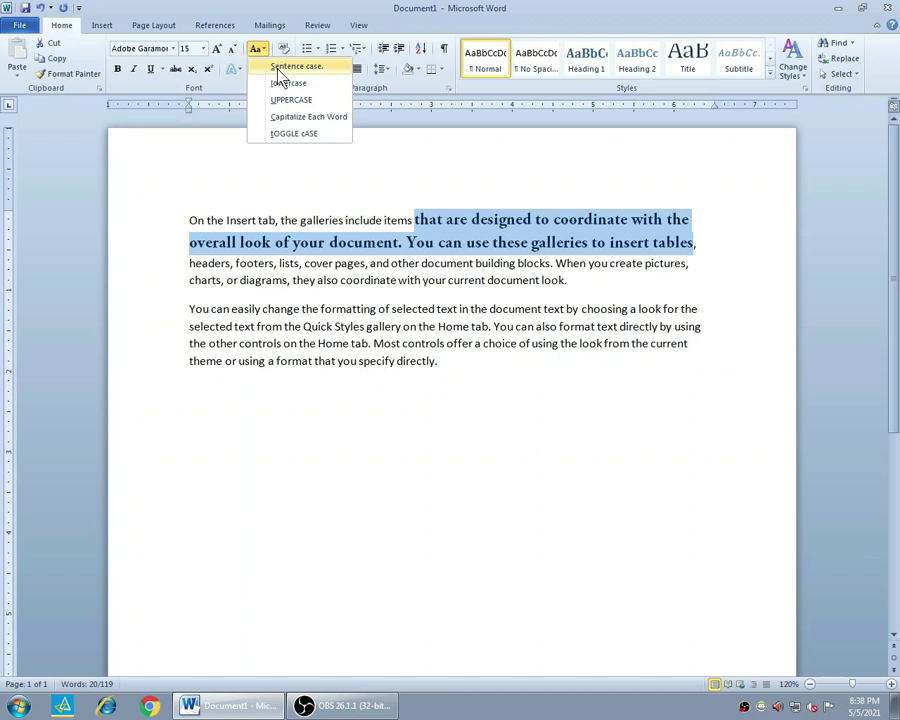
key(Escape)
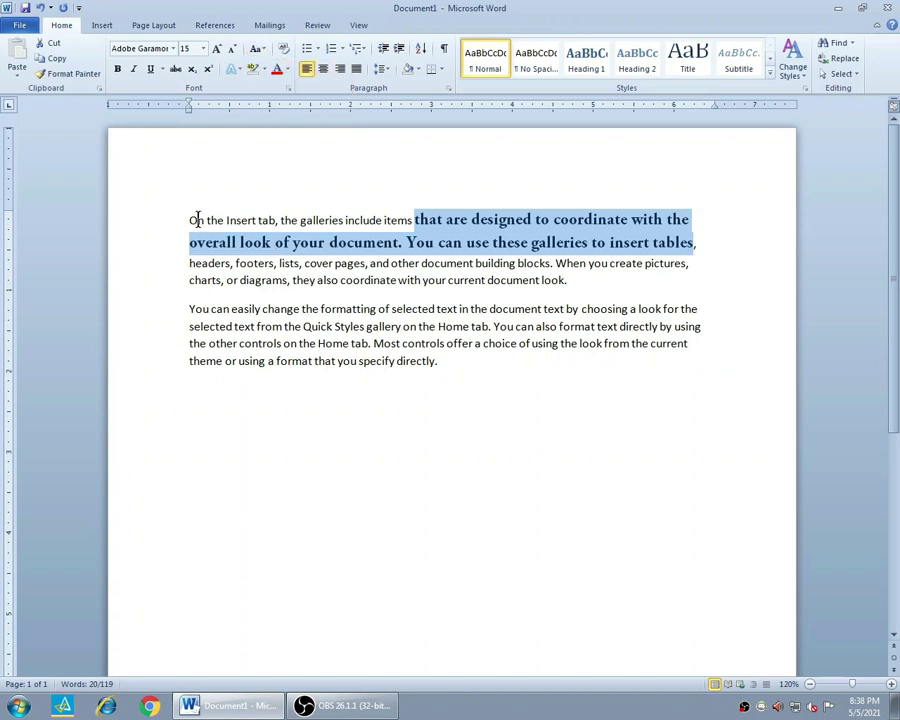
drag(190, 220, 579, 291)
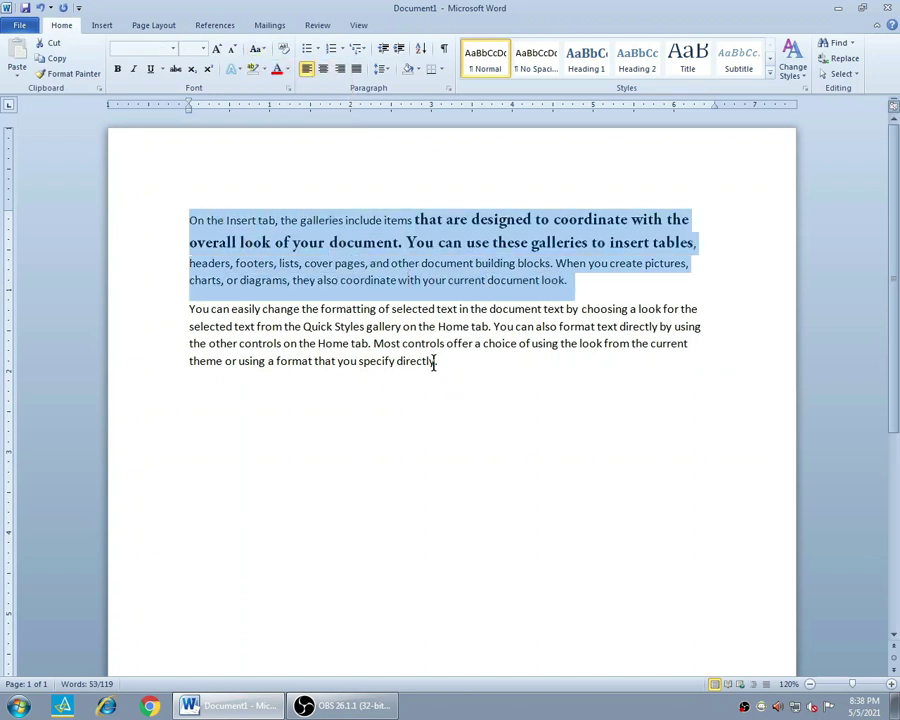
click(257, 48)
click(289, 68)
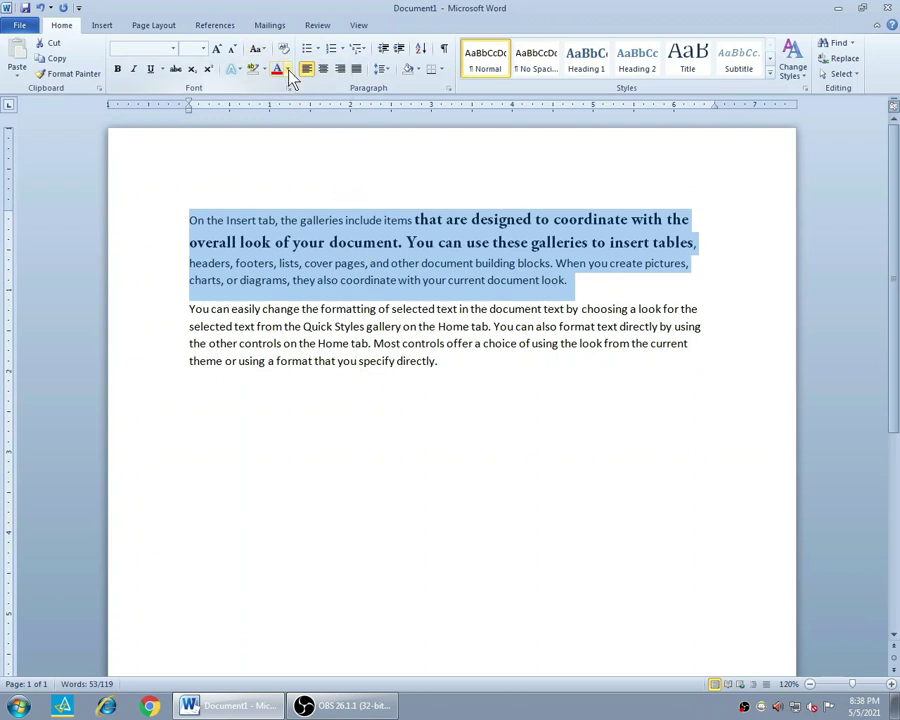
click(468, 396)
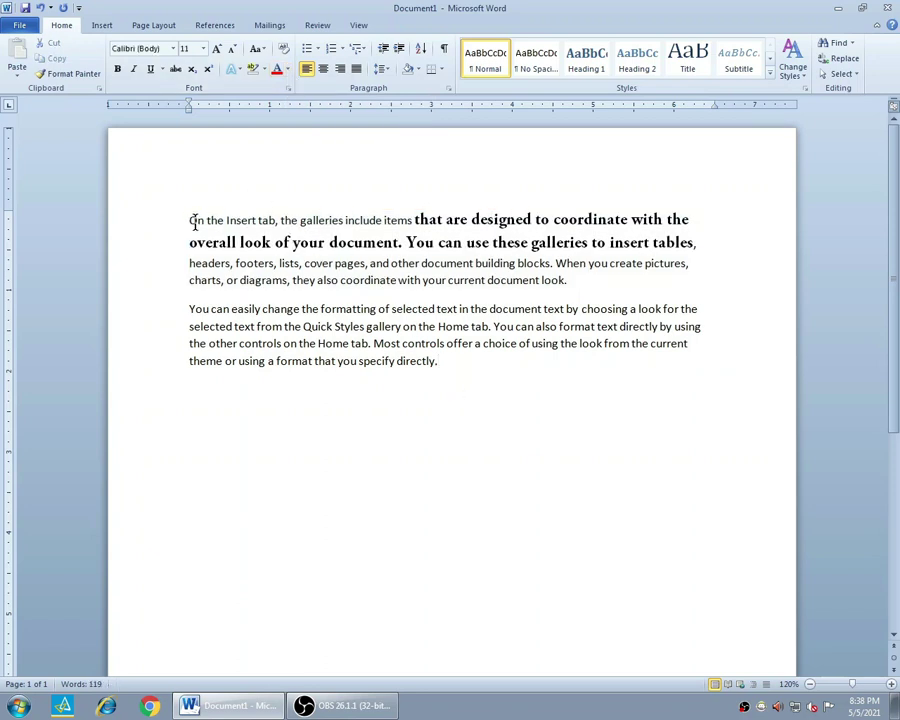
drag(189, 221, 196, 221)
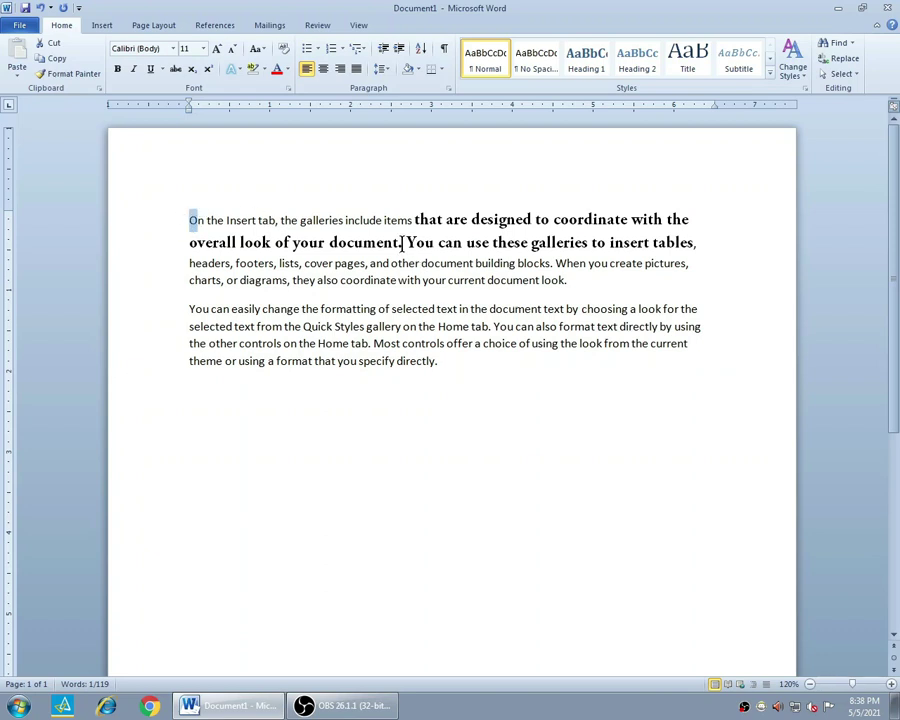
drag(405, 241, 417, 242)
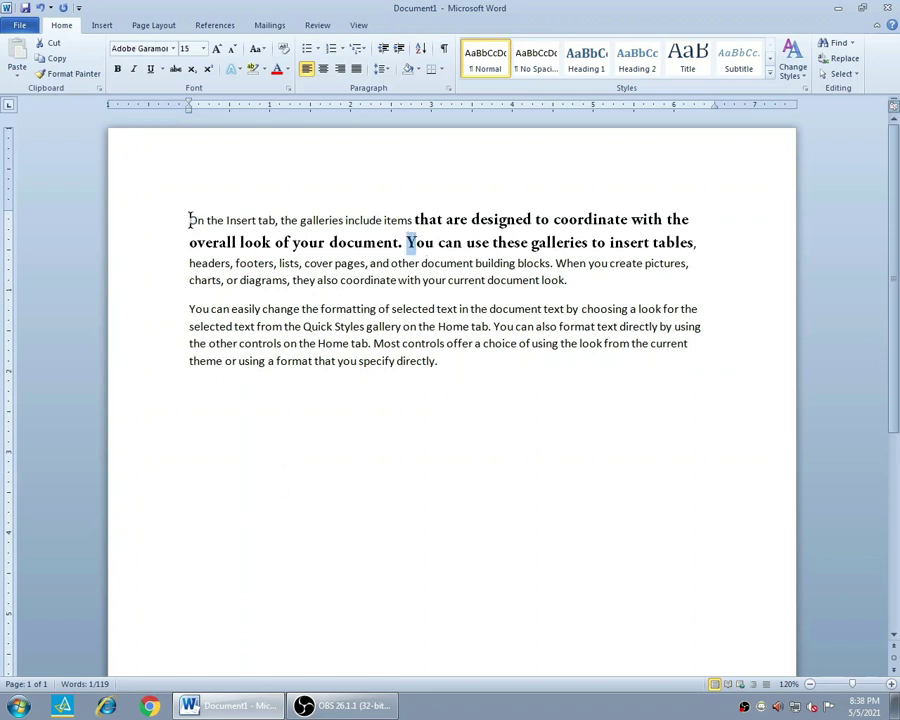
Convert the whole first paragraph to lowercase.
drag(188, 220, 566, 282)
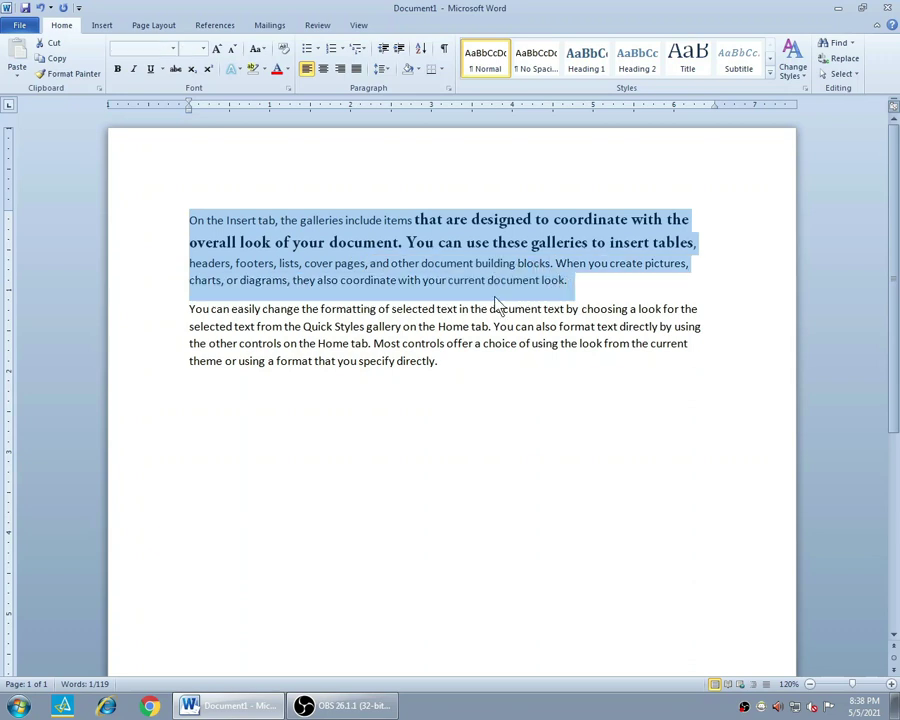
click(257, 48)
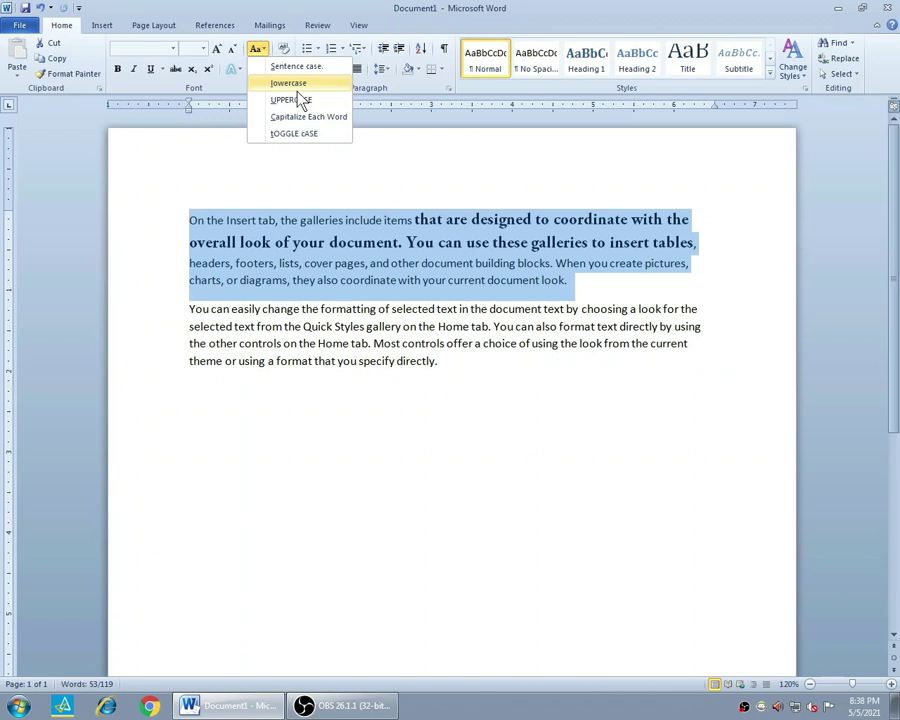
click(311, 88)
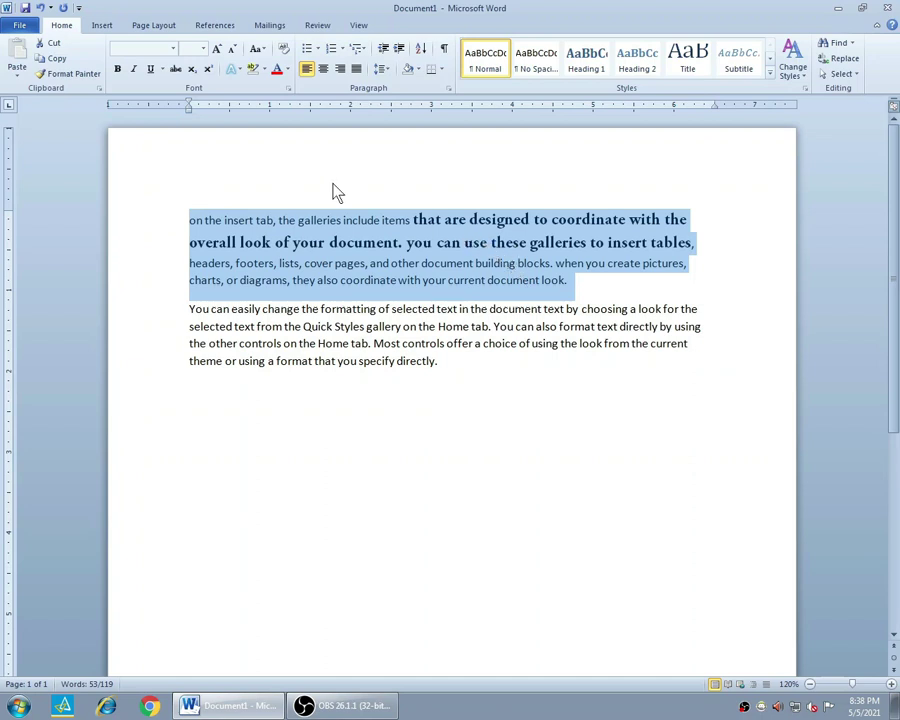
Convert the first paragraph to UPPERCASE and deselect it.
click(259, 53)
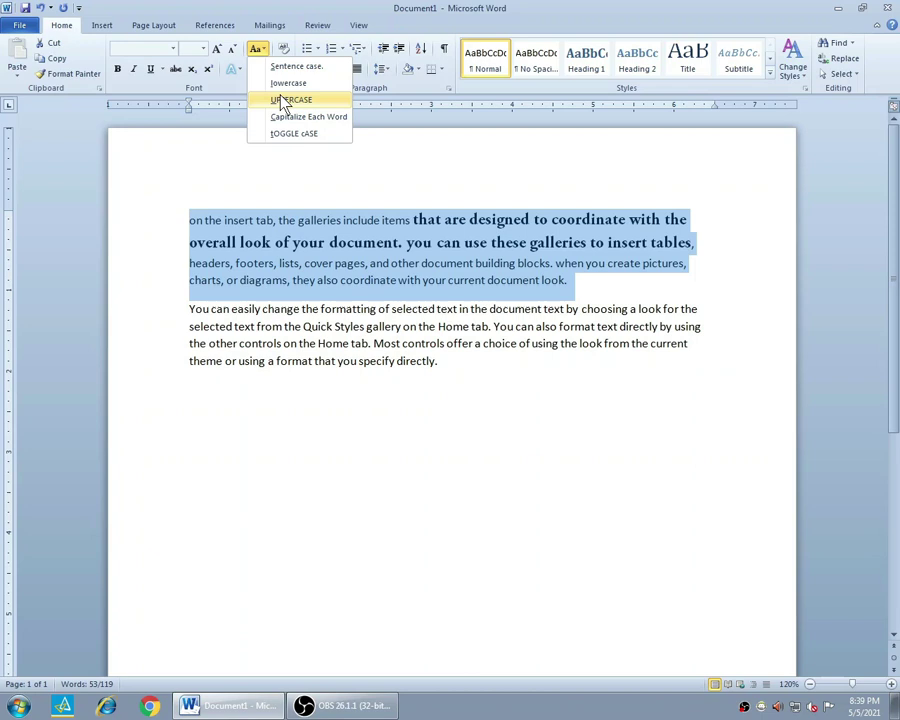
click(283, 100)
click(505, 352)
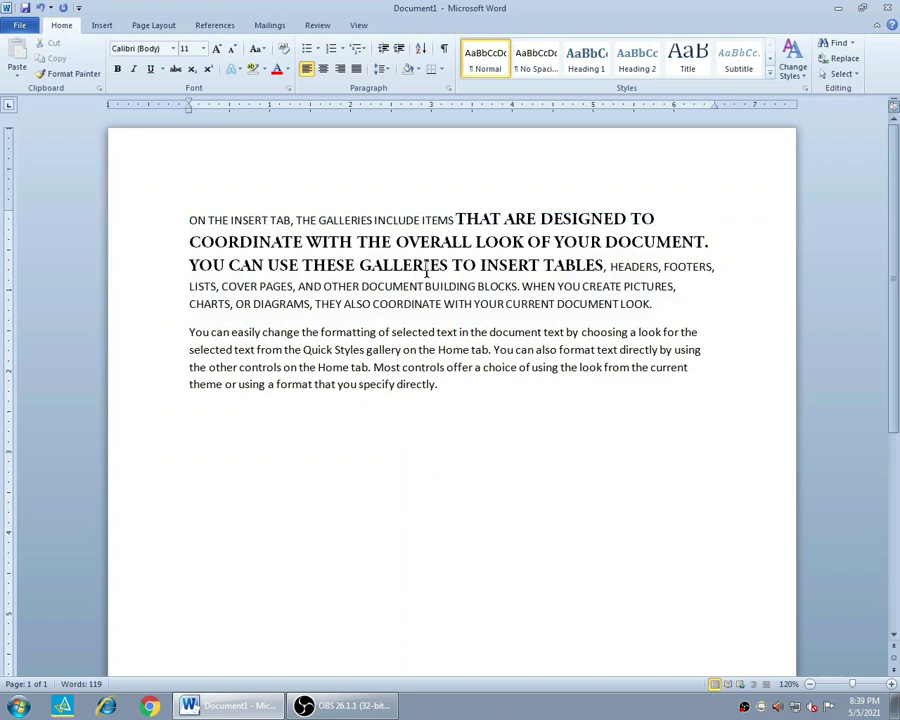
Change the first paragraph's case to Capitalize Each Word.
drag(189, 219, 655, 304)
click(258, 48)
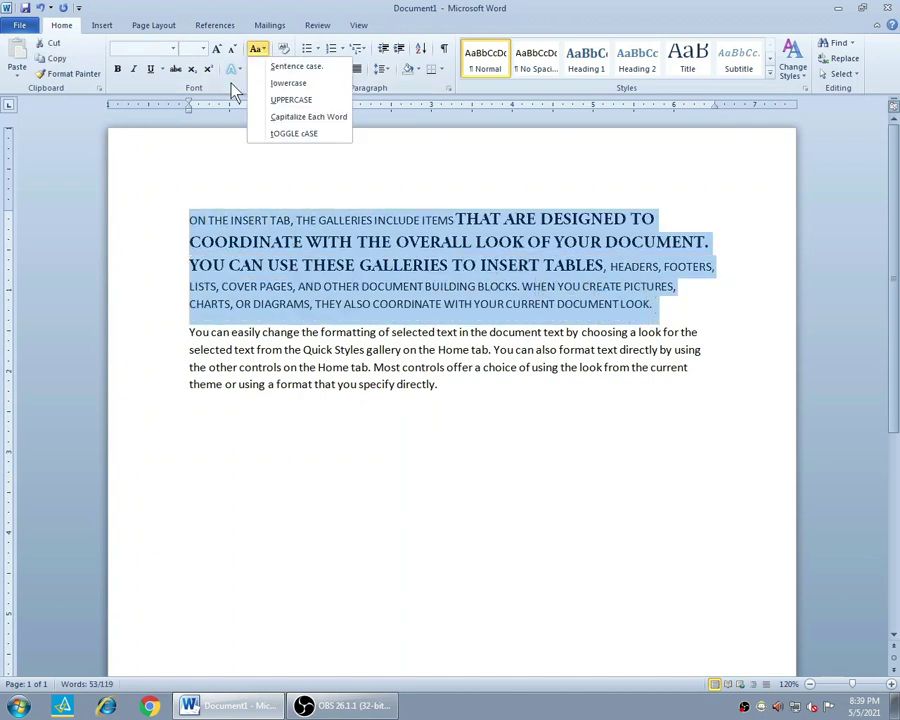
click(310, 119)
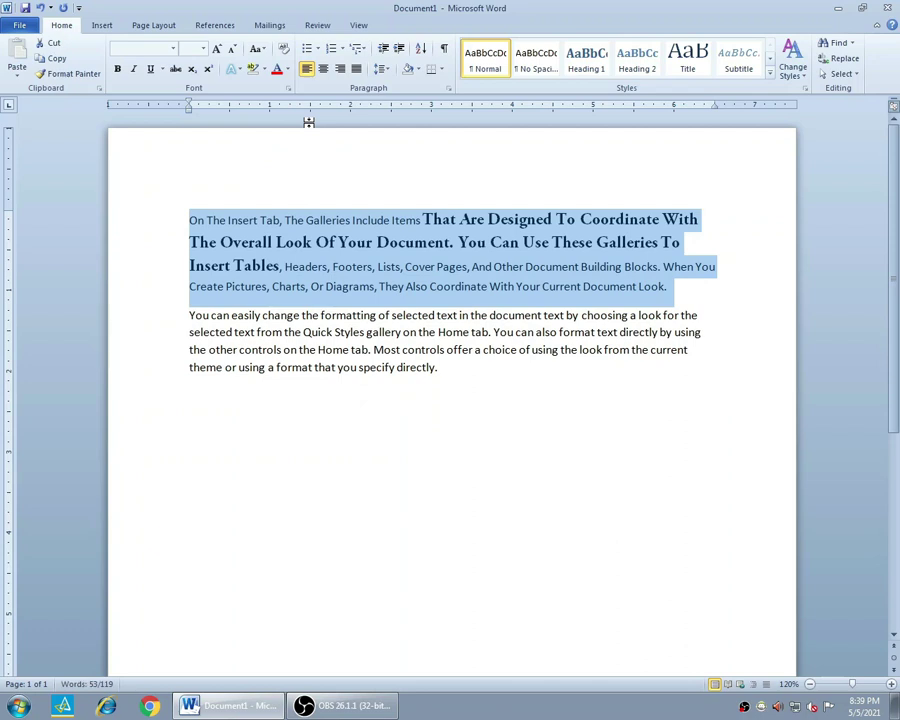
click(264, 268)
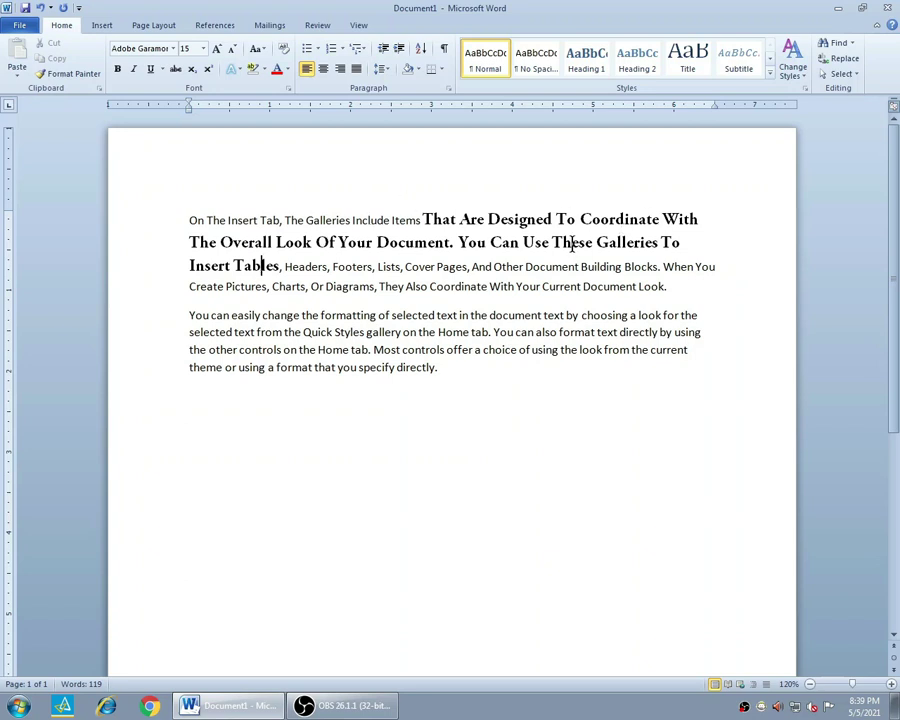
Apply tOGGLE cASE to the whole first paragraph and inspect the resulting letter case of its words.
drag(190, 219, 667, 287)
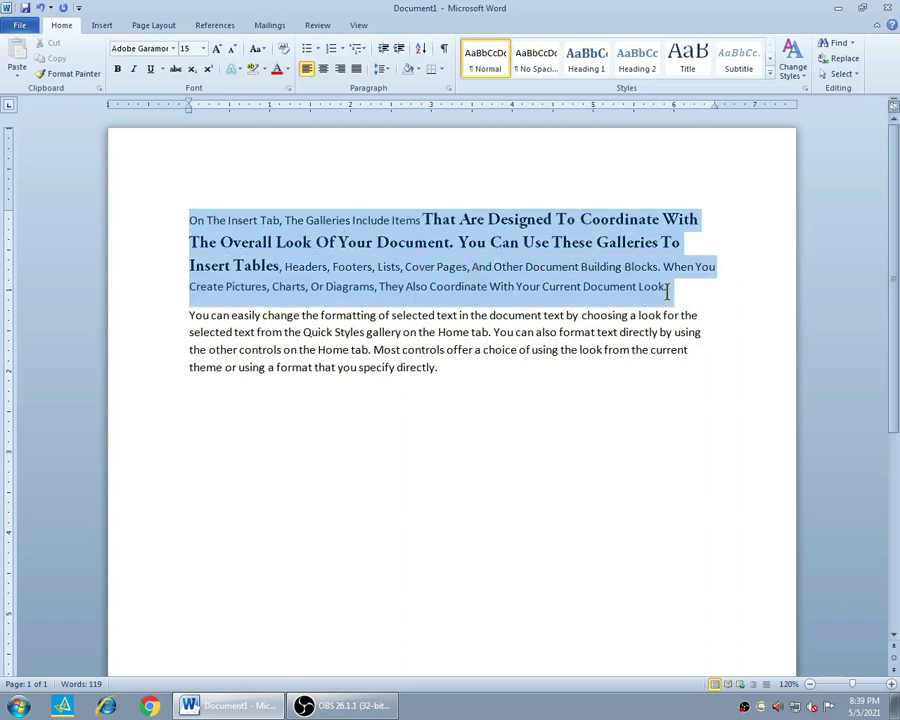
click(265, 50)
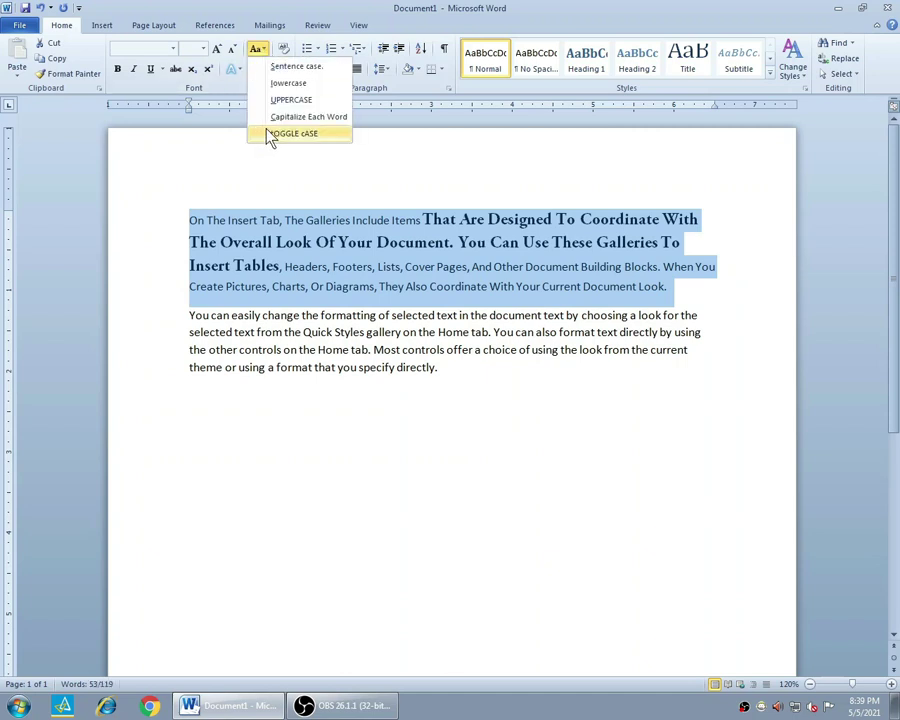
key(Escape)
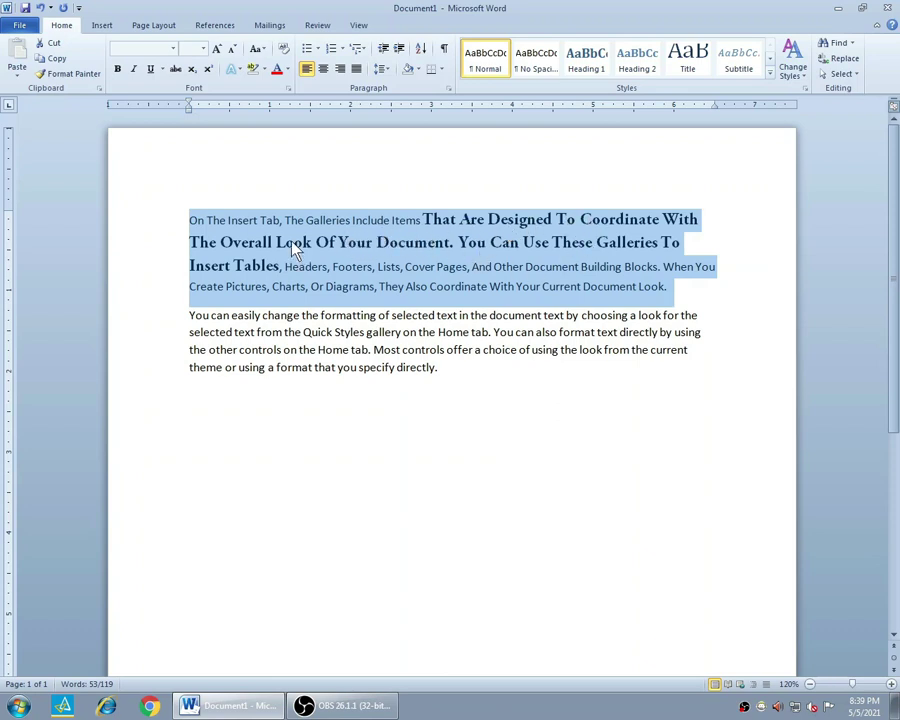
click(259, 48)
click(268, 141)
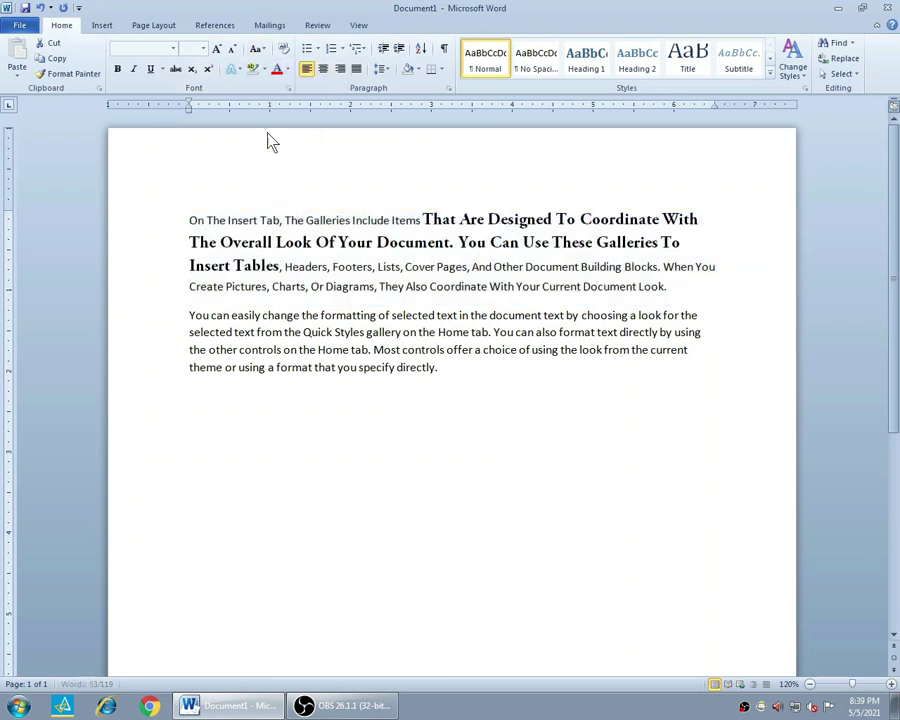
click(345, 263)
click(185, 218)
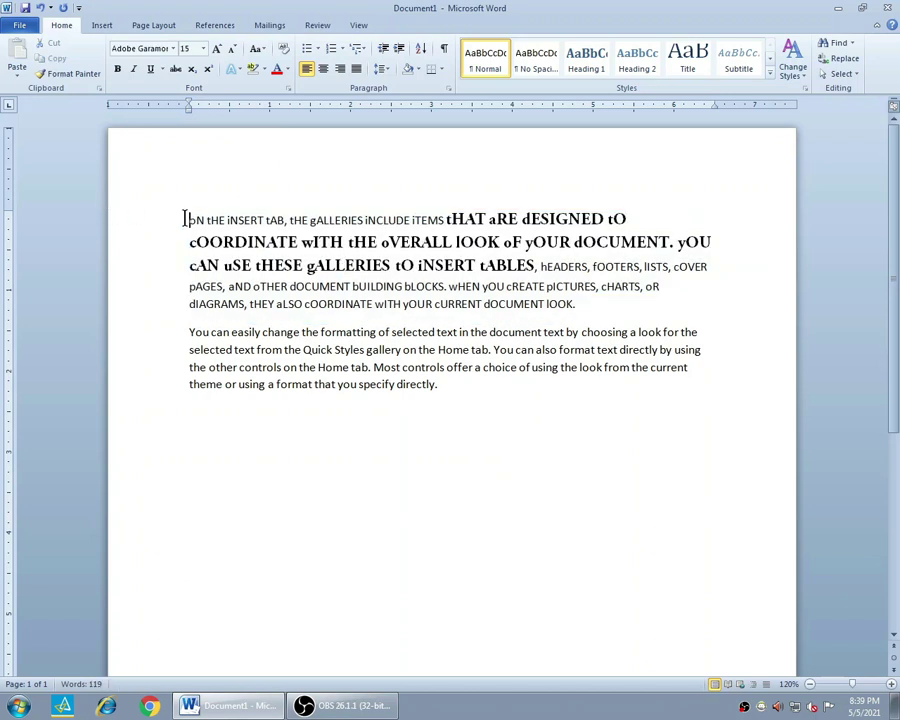
double_click(275, 220)
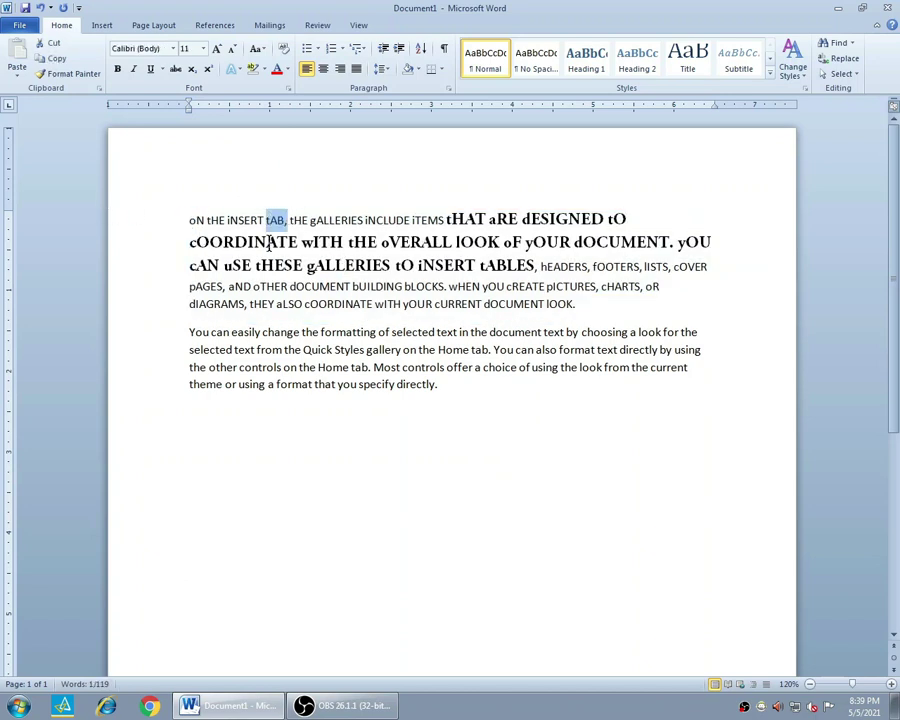
click(336, 291)
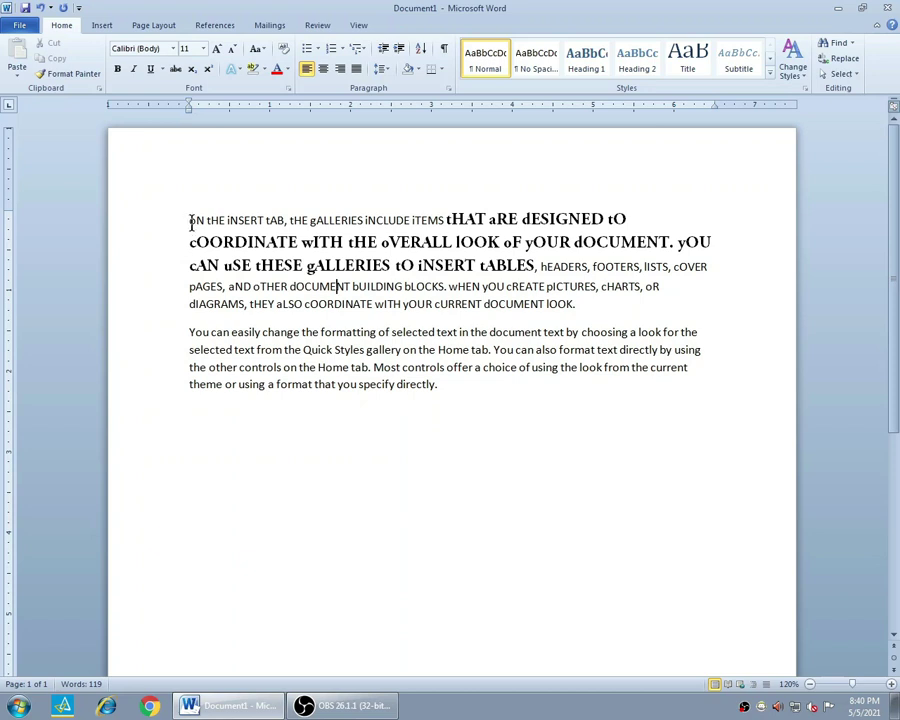
Clear all formatting from the first paragraph, leaving plain text.
drag(191, 222, 578, 308)
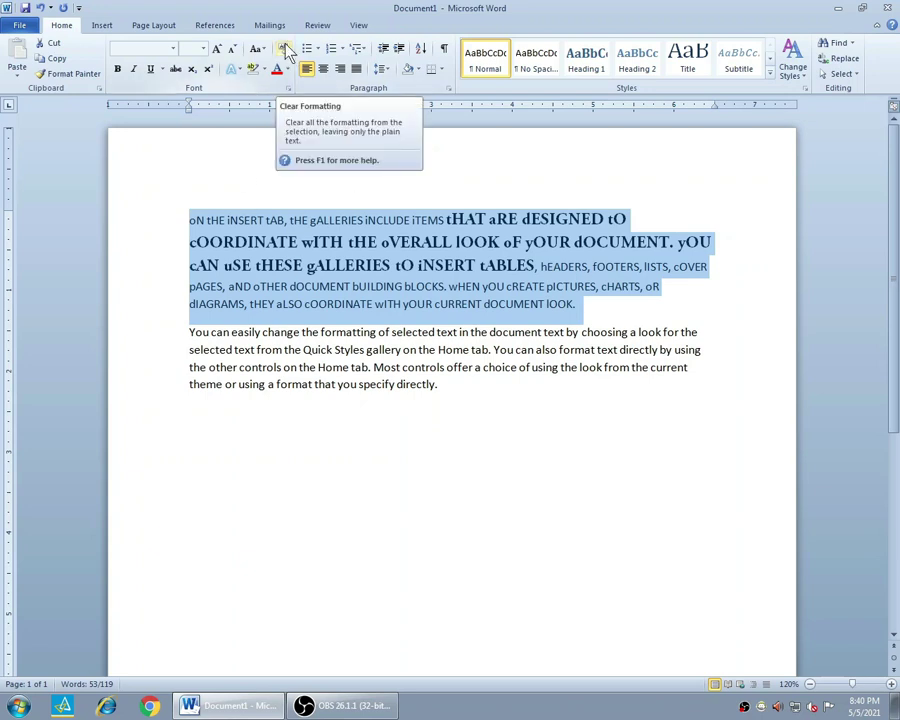
click(286, 50)
click(384, 297)
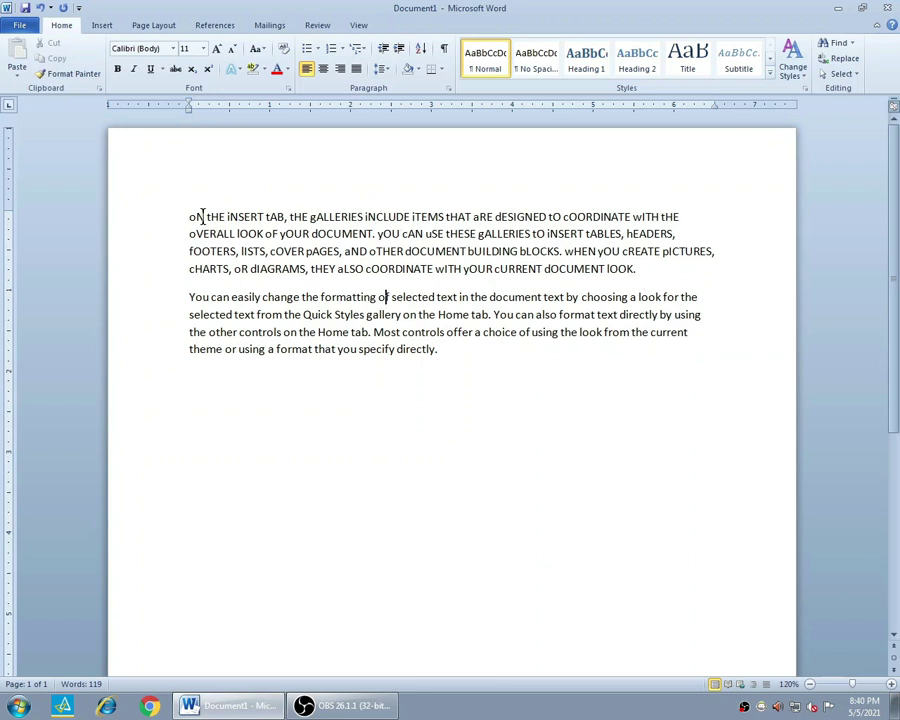
Change the whole first paragraph to Sentence case and deselect it.
drag(191, 216, 679, 267)
click(265, 49)
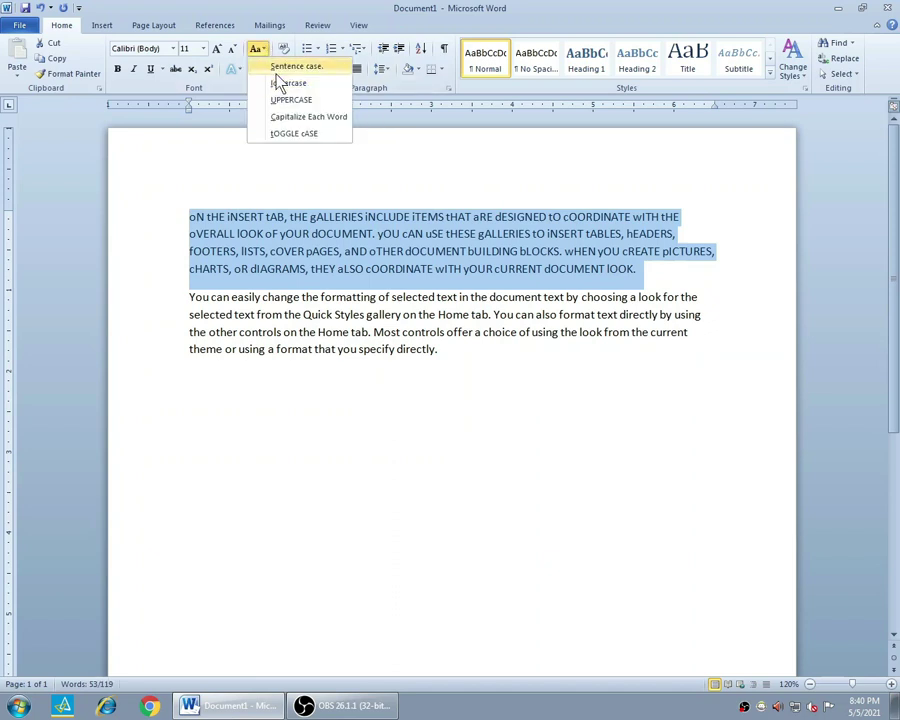
click(290, 66)
click(416, 314)
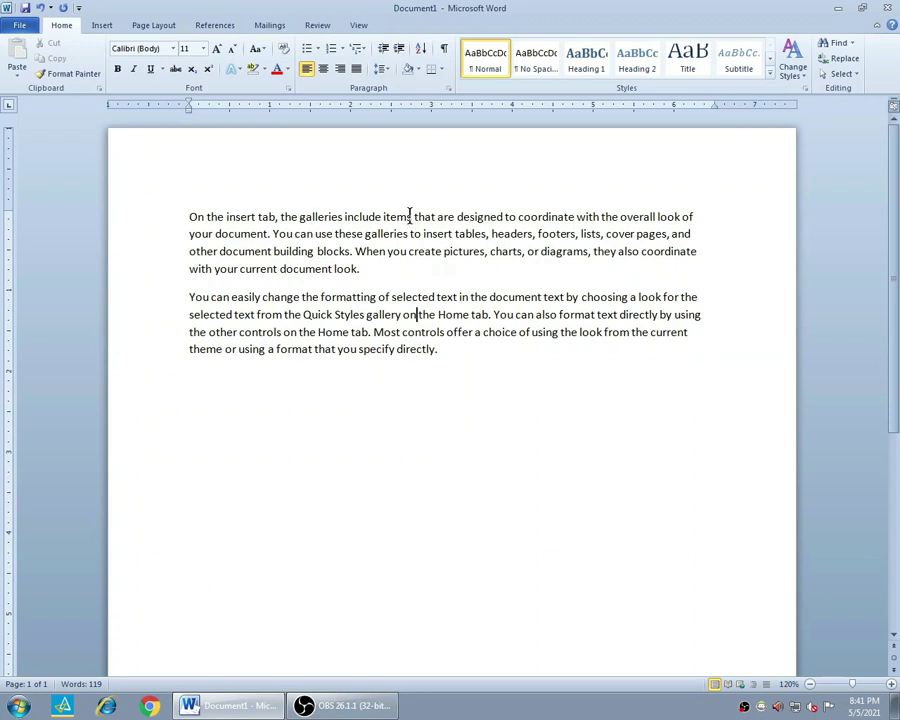
Try bold and italic one at a time on the first paragraph's text from "items" onward, removing each.
drag(408, 217, 689, 267)
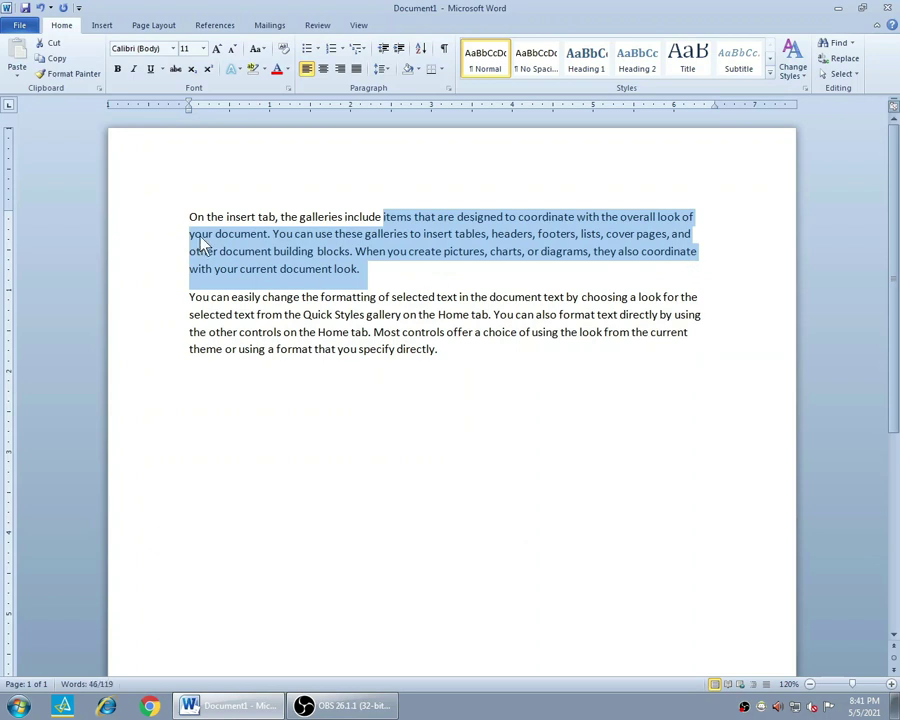
click(119, 70)
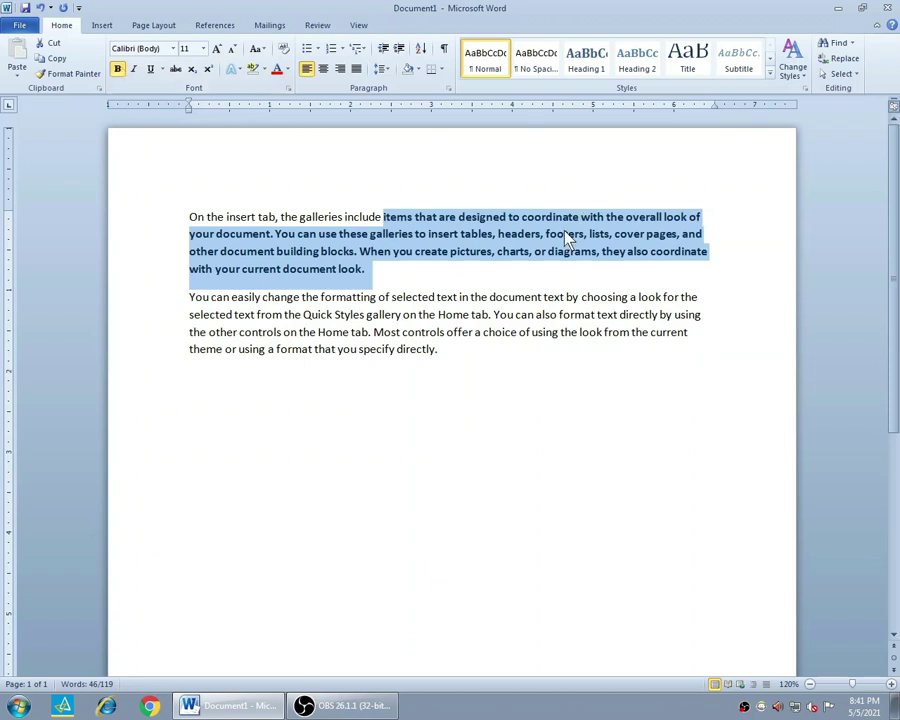
click(118, 69)
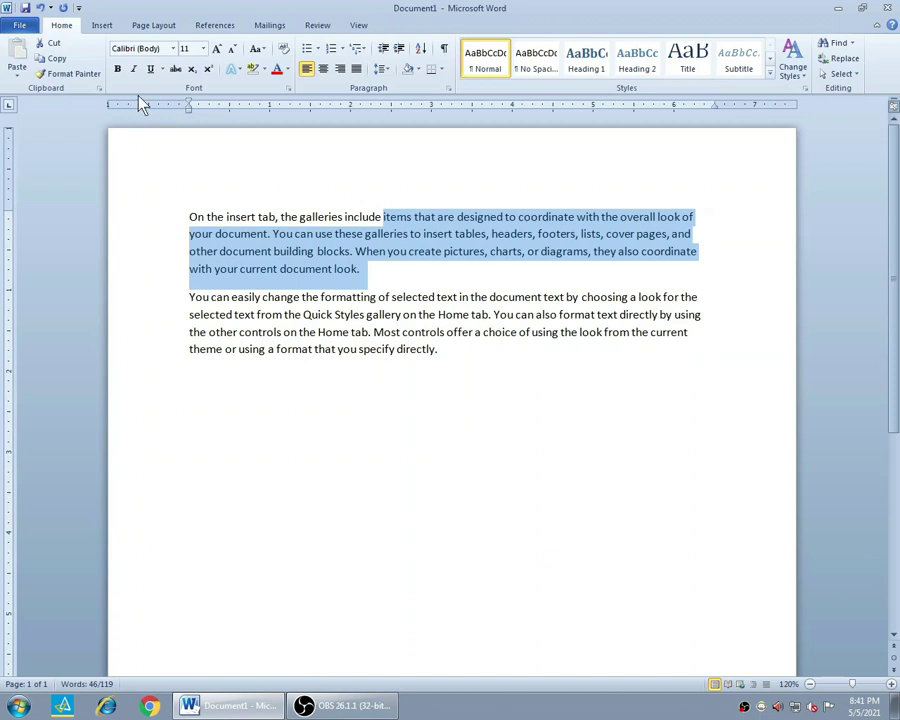
click(132, 70)
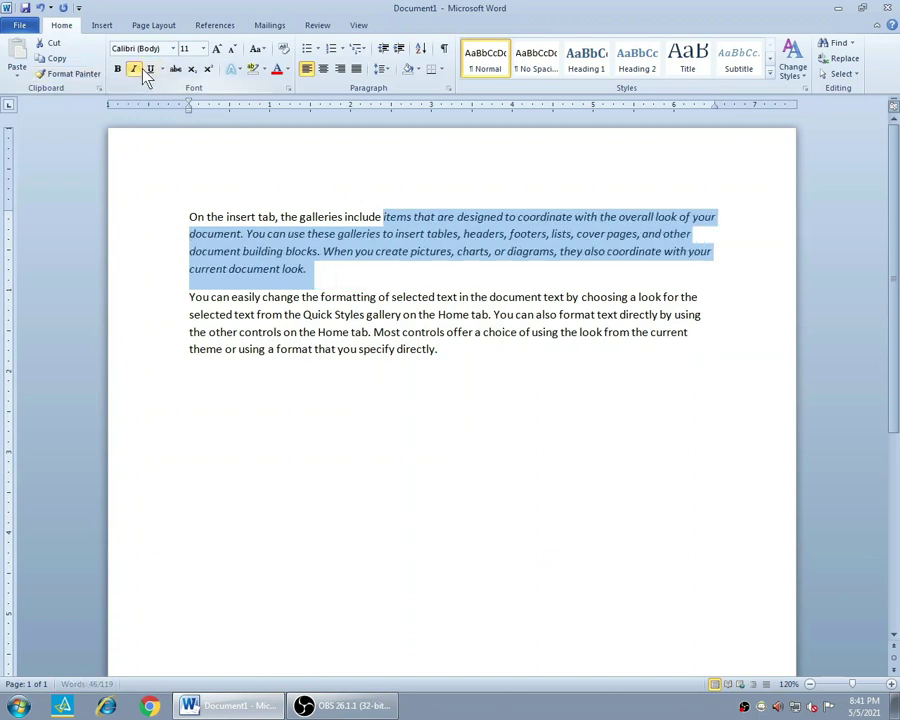
click(140, 70)
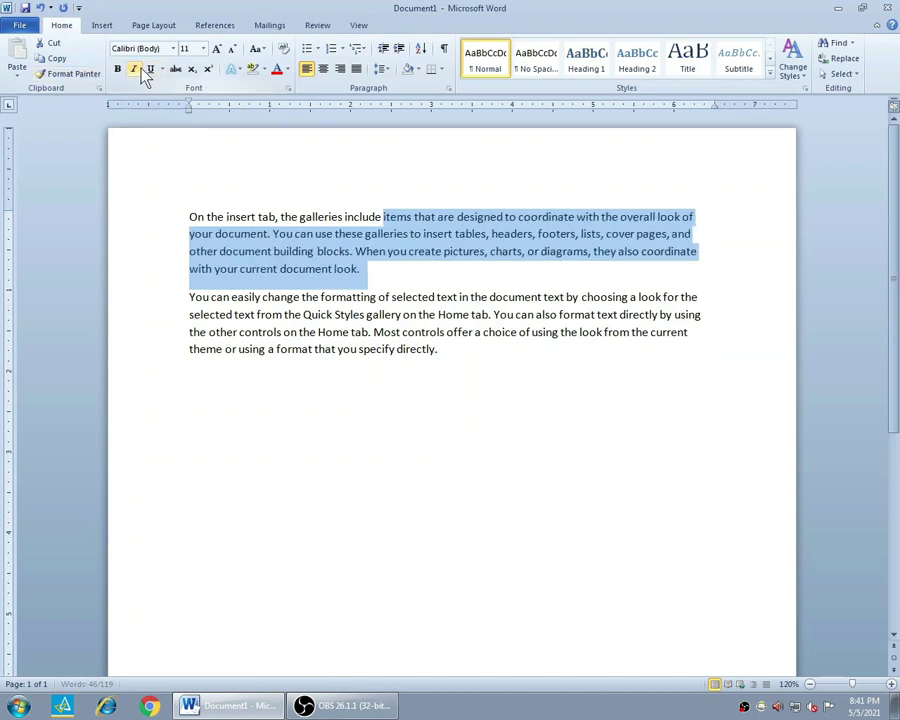
Try underline and strikethrough one at a time on the same selected text, removing each.
click(150, 70)
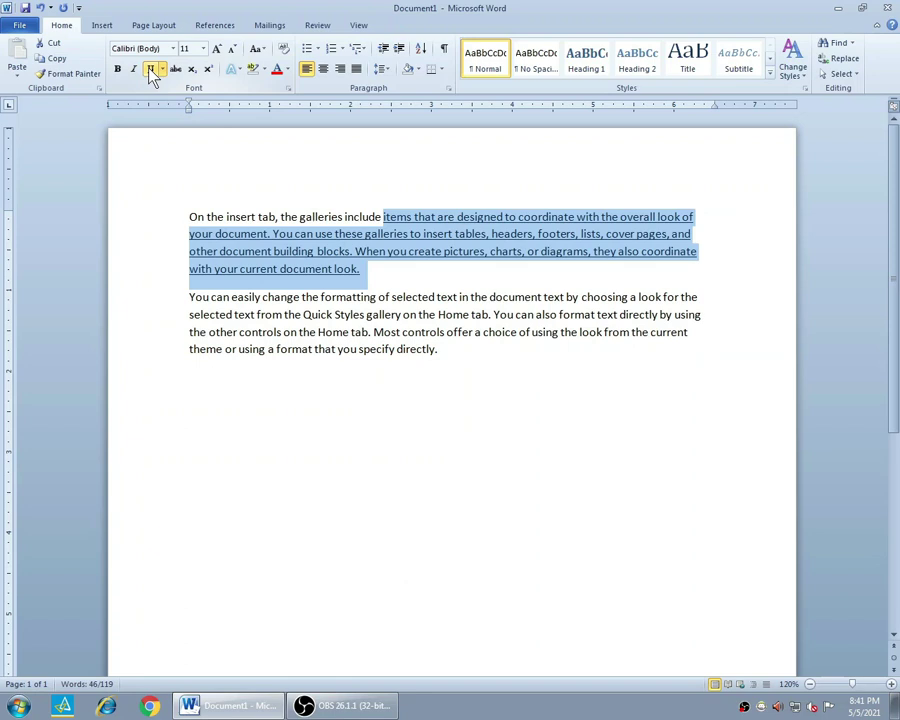
click(150, 70)
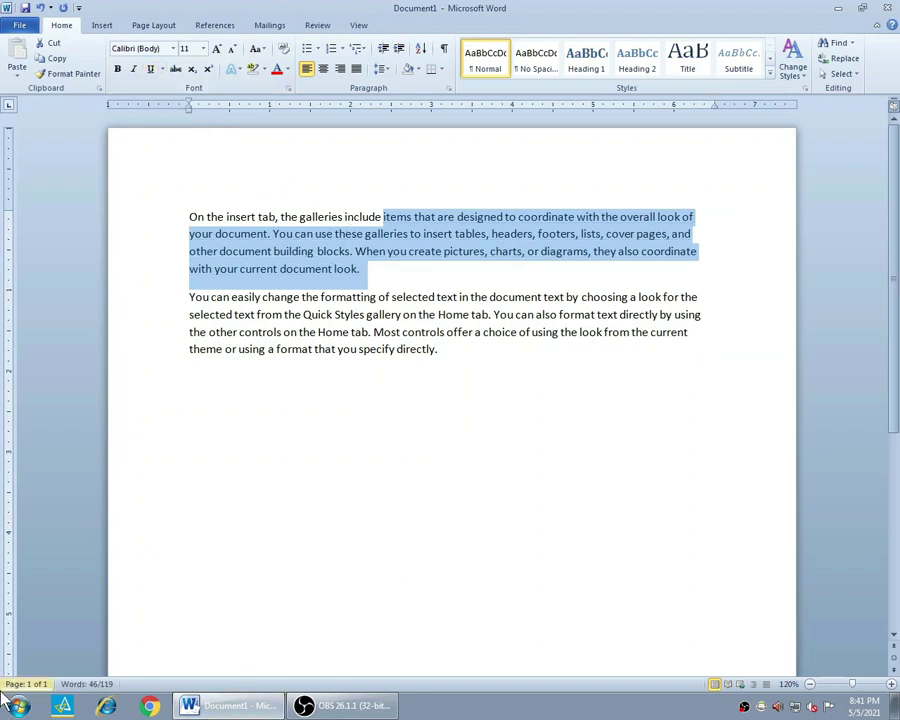
click(176, 69)
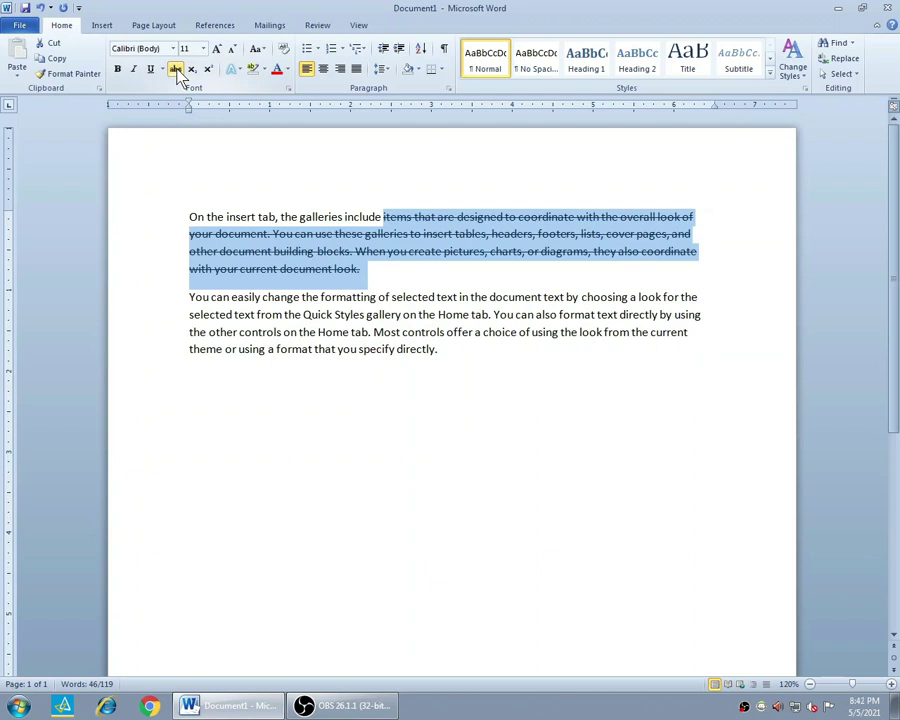
click(176, 69)
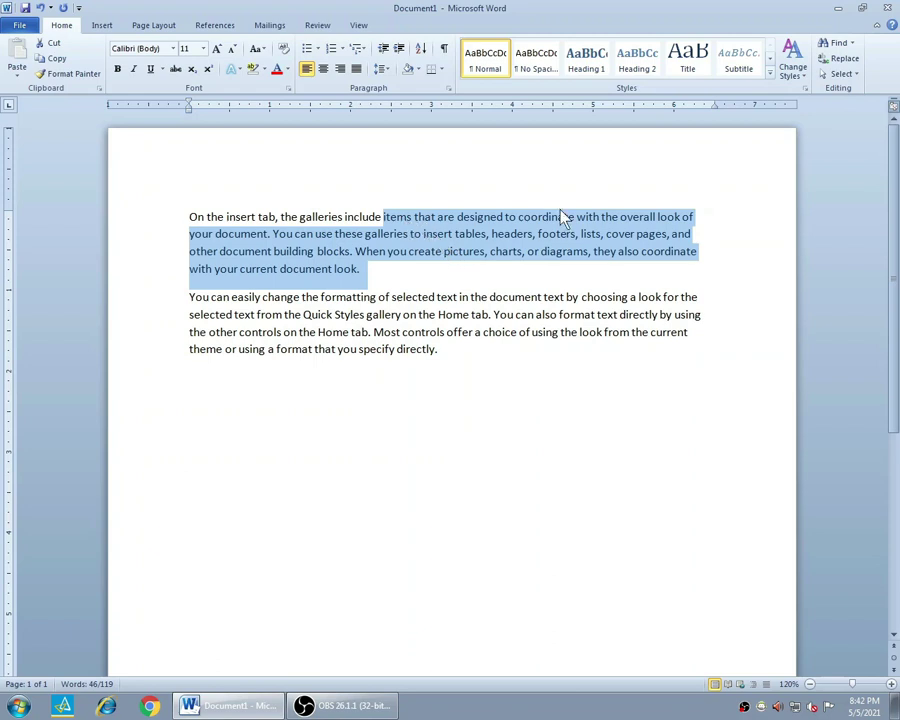
Insert a 2 directly after "galleries" in the first paragraph's second line and format it as subscript.
click(430, 238)
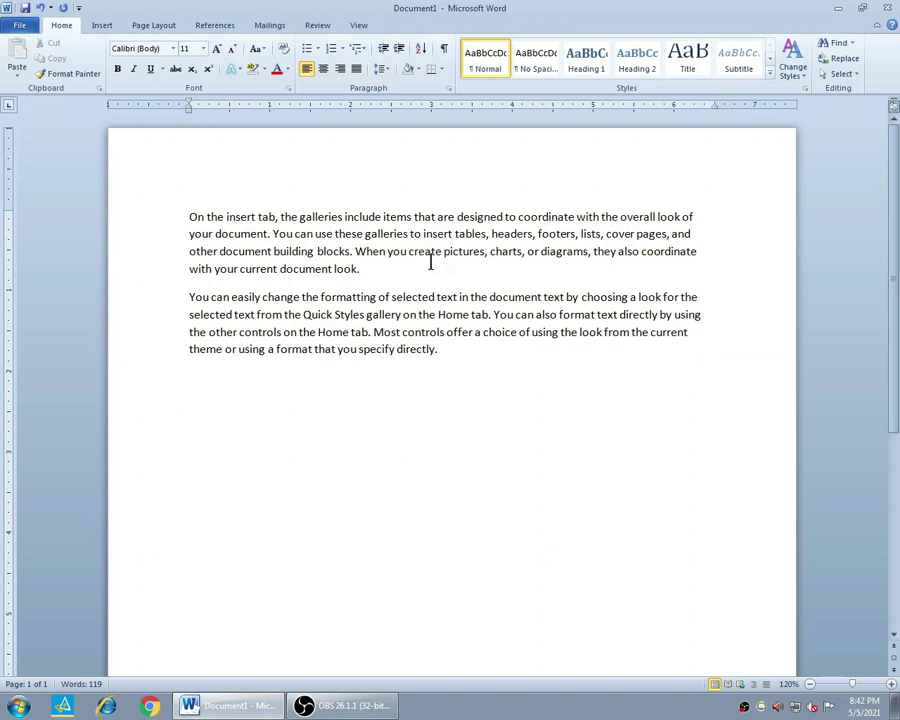
text(2)
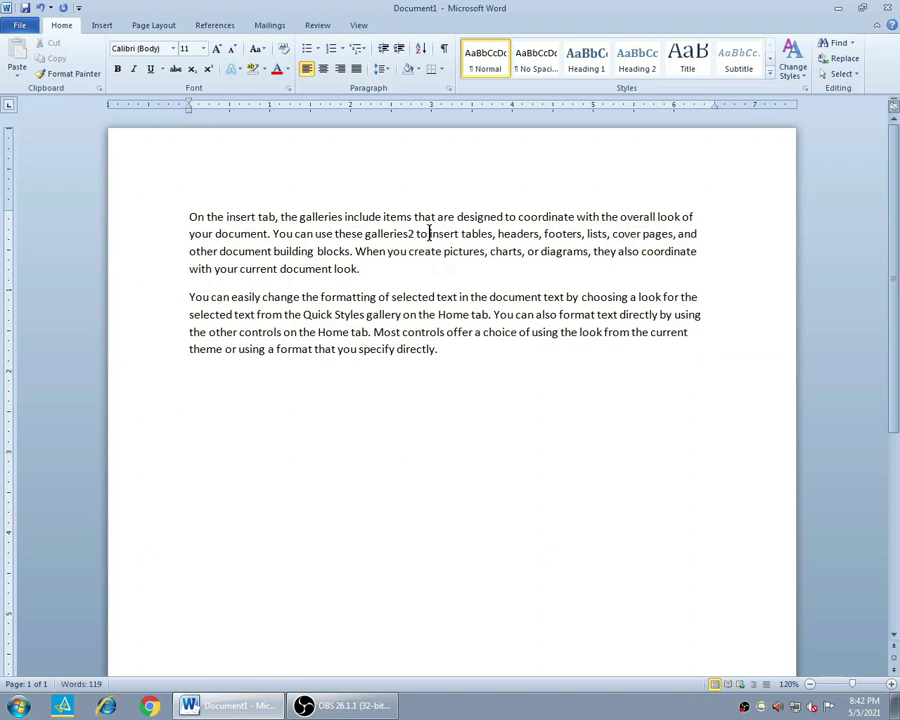
drag(413, 234, 405, 234)
click(193, 69)
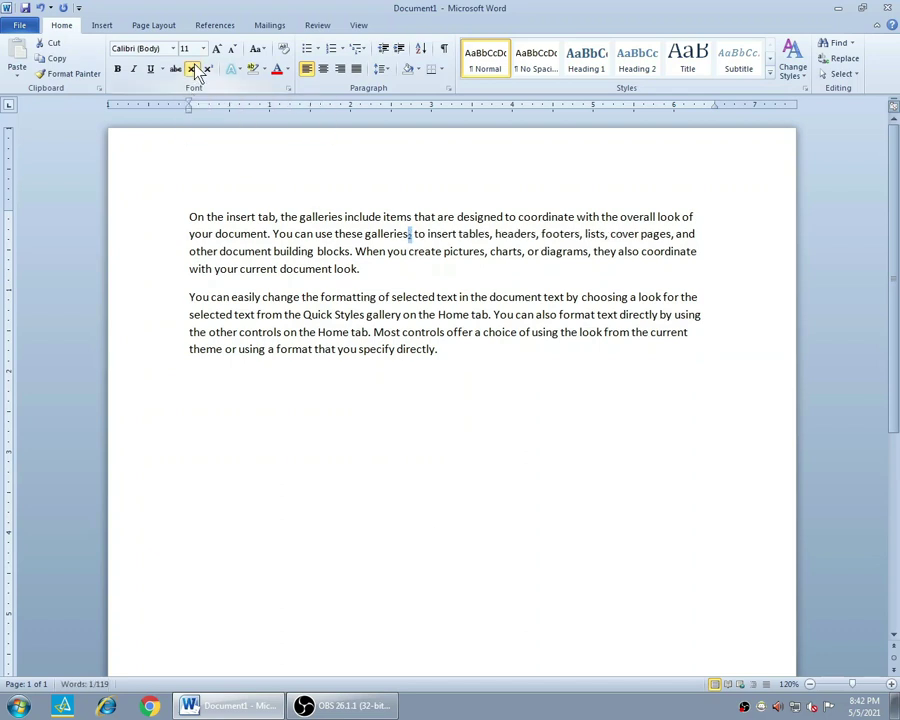
click(413, 240)
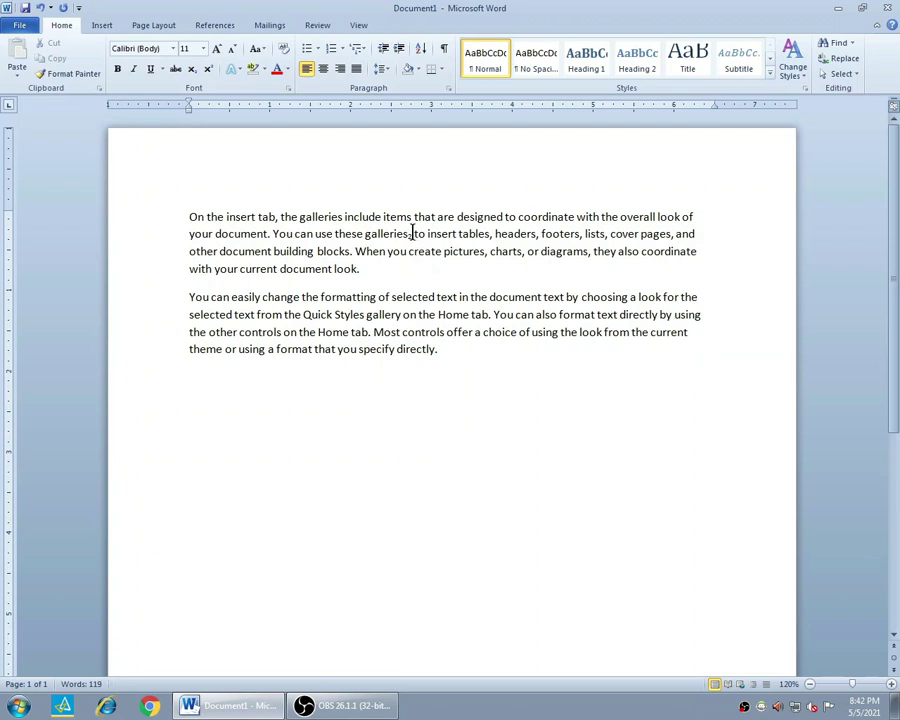
Switch the 2 after "galleries" from subscript to superscript, and return it to normal text.
drag(411, 240, 406, 234)
click(191, 69)
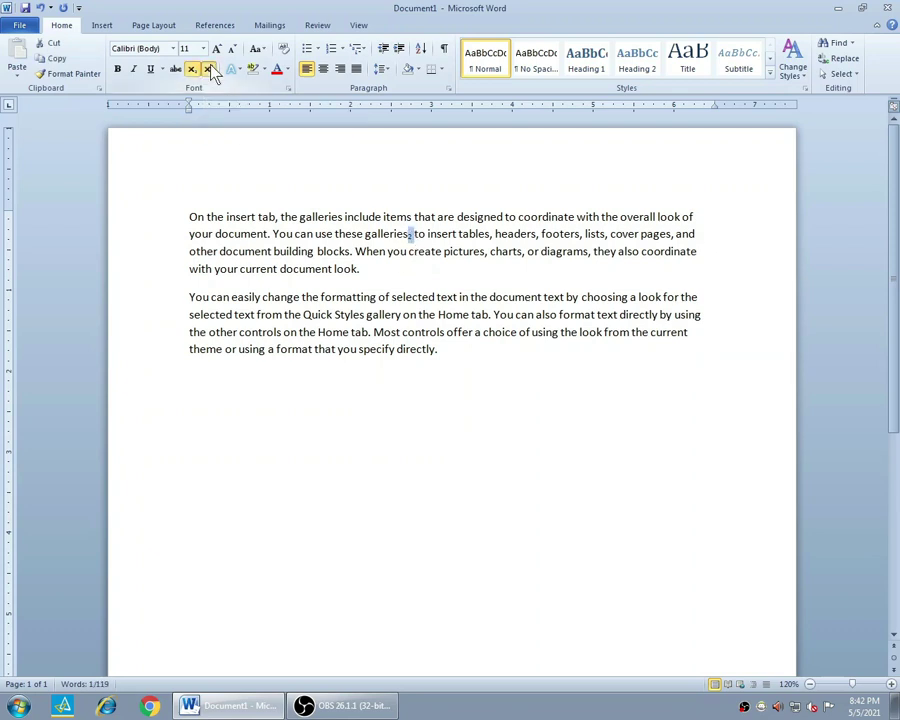
click(209, 69)
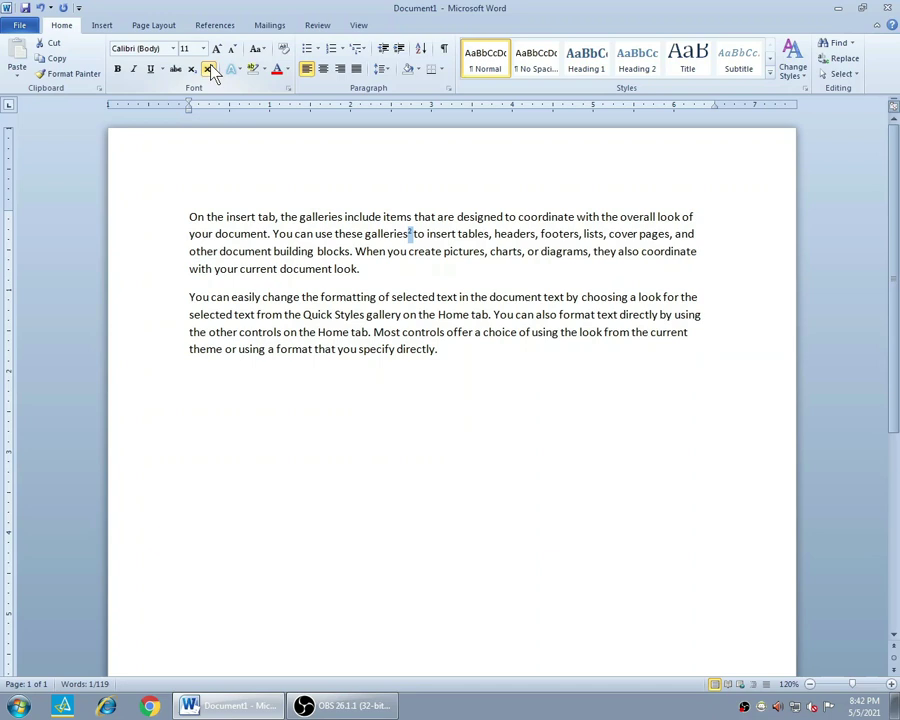
mouse_move(416, 234)
mouse_down()
mouse_move(407, 238)
mouse_move(413, 234)
mouse_up()
click(409, 235)
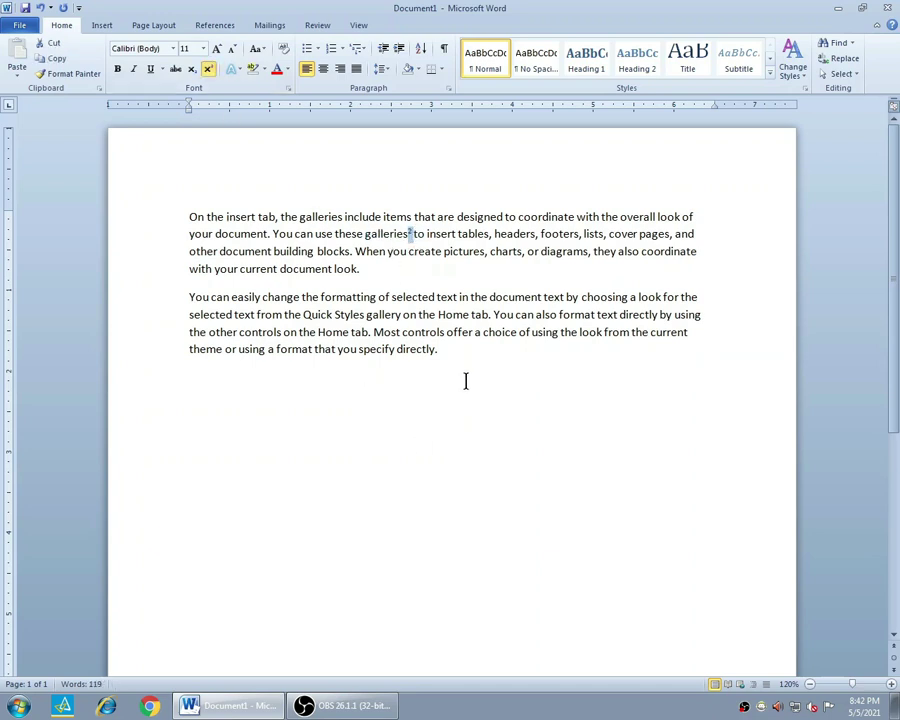
click(207, 70)
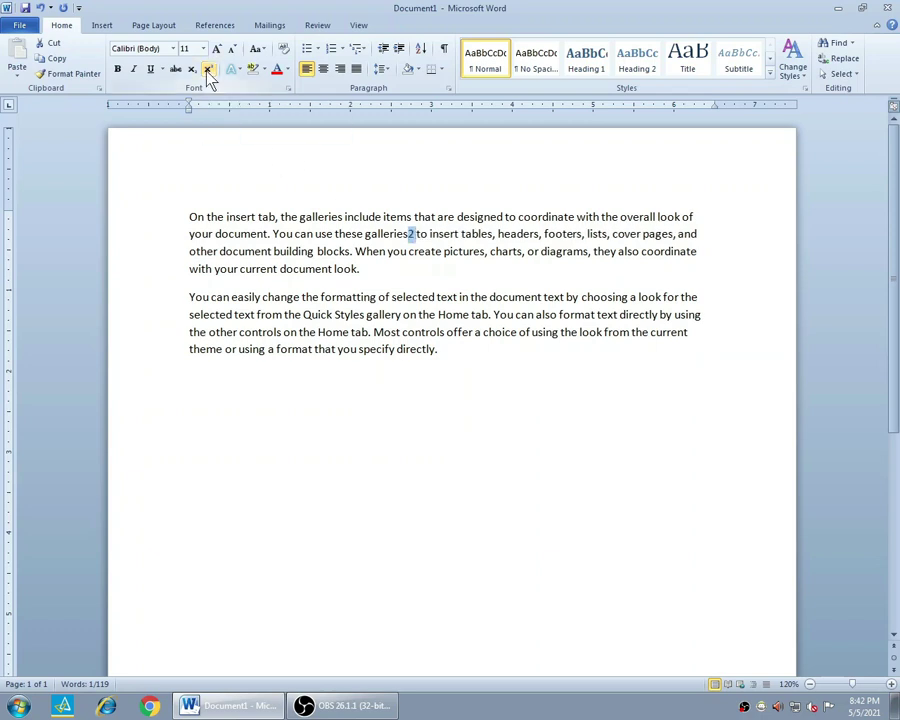
click(444, 267)
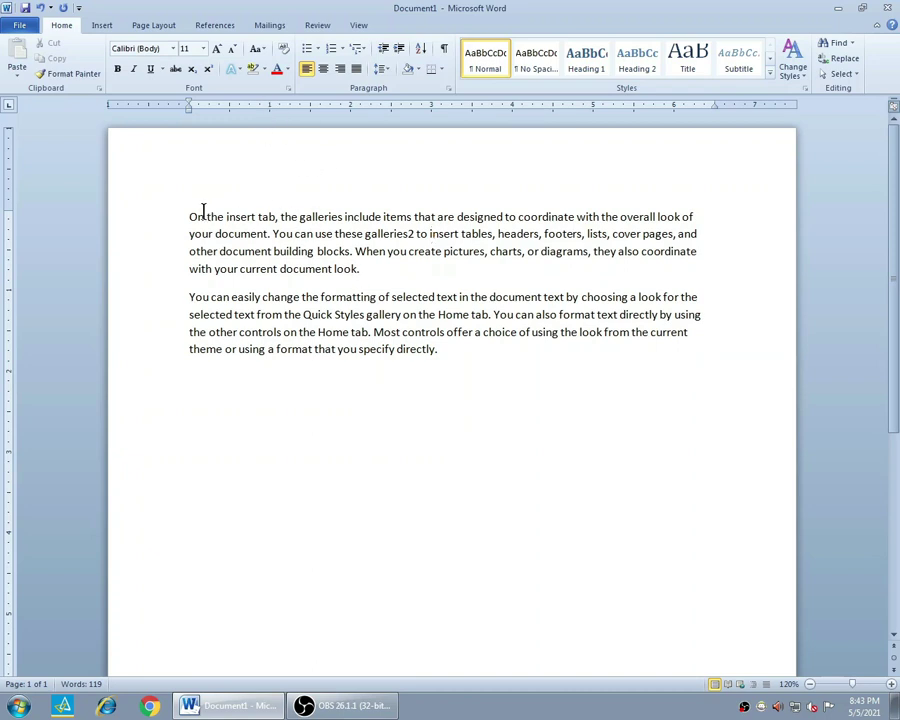
Apply the orange text effect from the gallery's third row to the whole first paragraph and deselect it.
drag(190, 212, 366, 268)
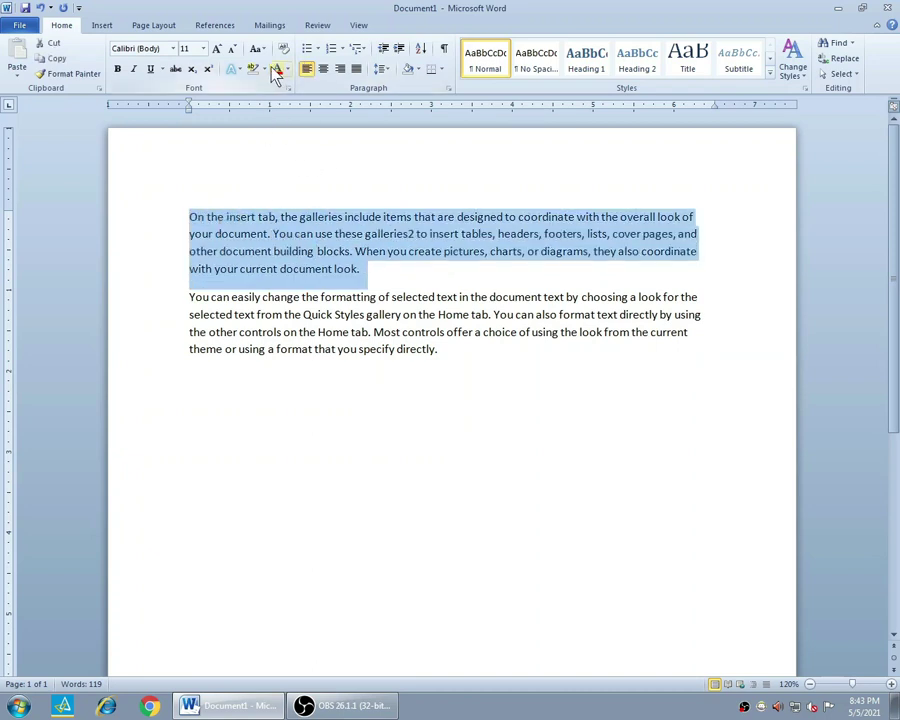
click(240, 69)
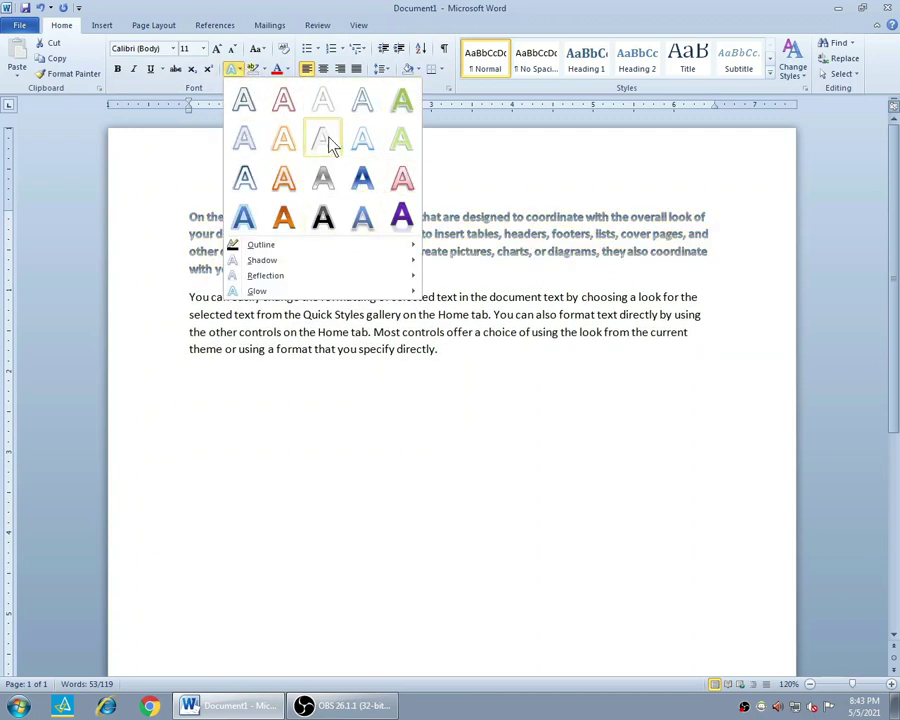
click(285, 183)
click(505, 295)
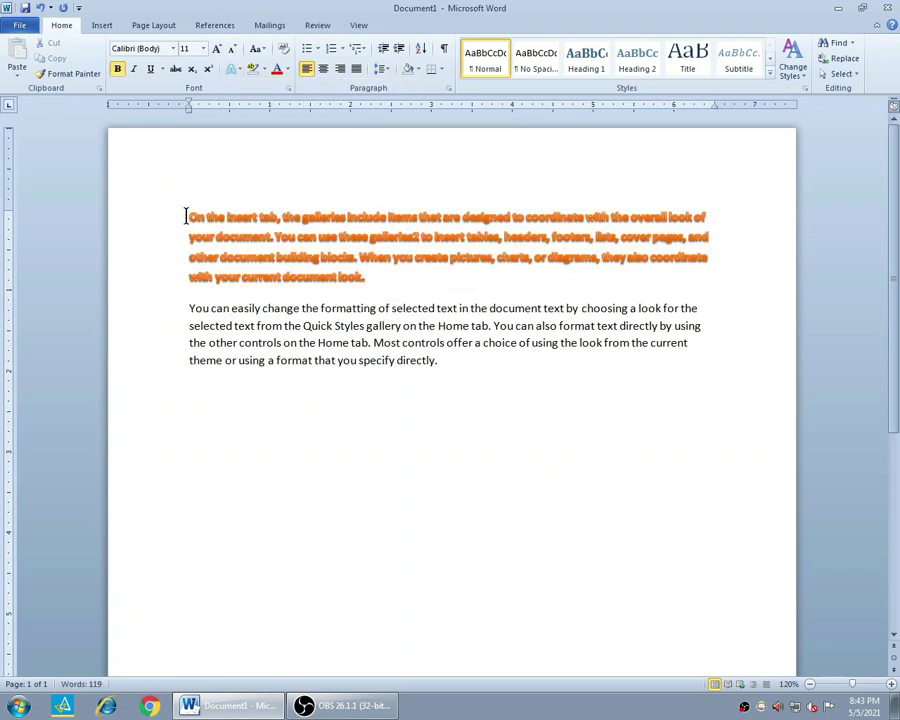
Remove bold from the whole orange first paragraph and deselect it.
drag(187, 216, 378, 293)
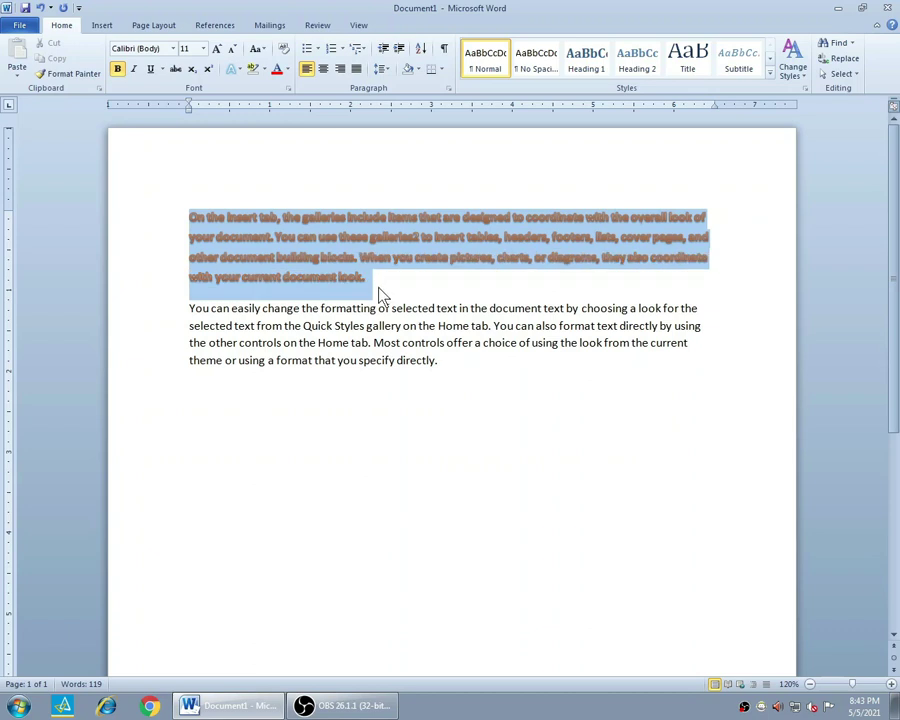
click(117, 68)
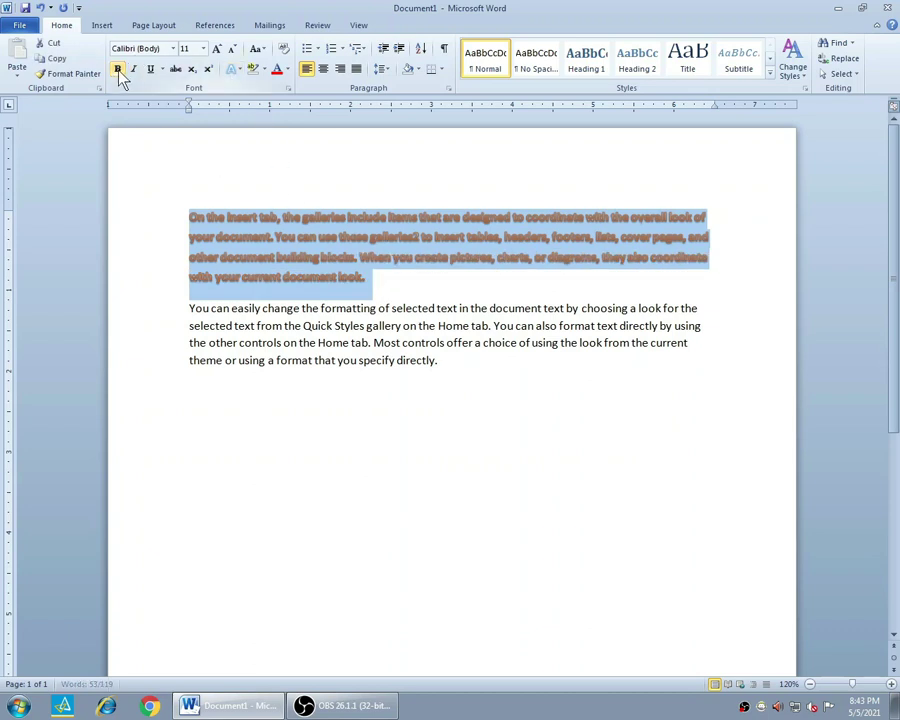
key(Right)
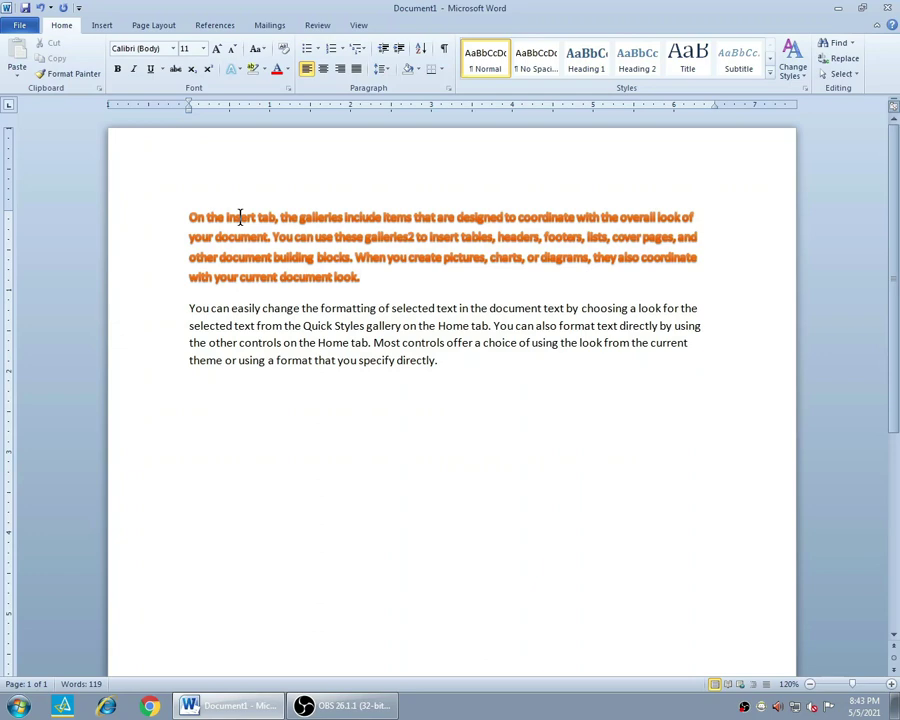
Apply the red outlined text effect from the gallery's first row to the first paragraph, with the document zoomed to 150%.
click(893, 684)
click(893, 684)
click(893, 684)
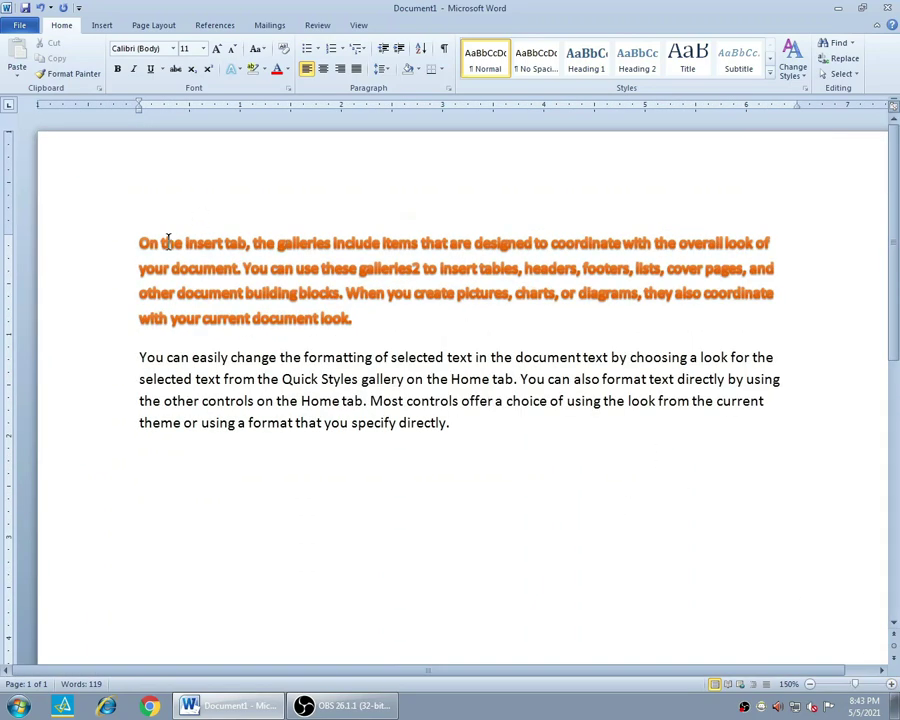
drag(139, 241, 427, 333)
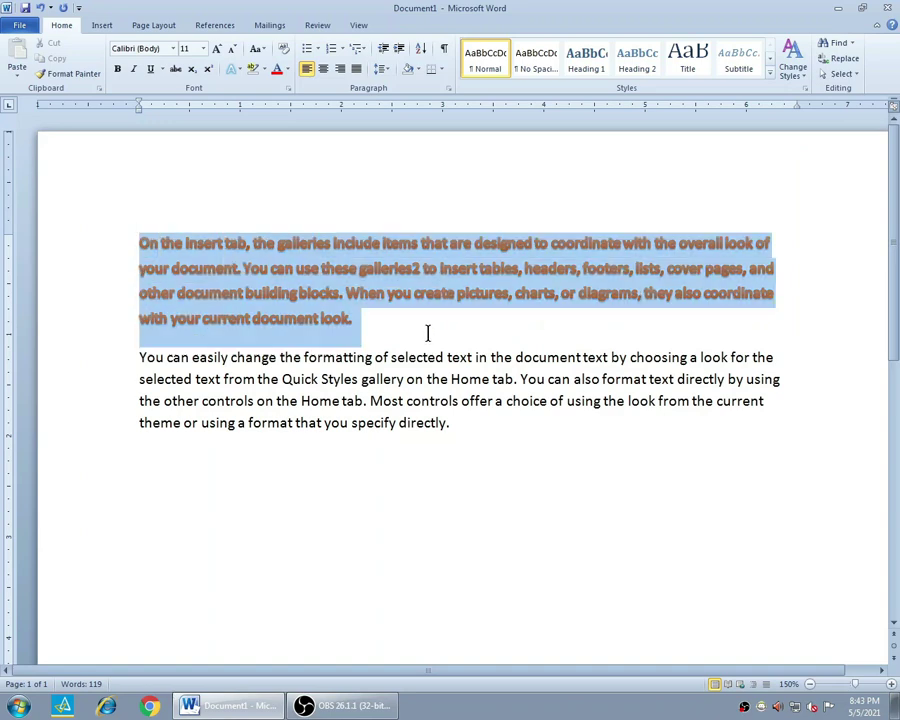
click(241, 70)
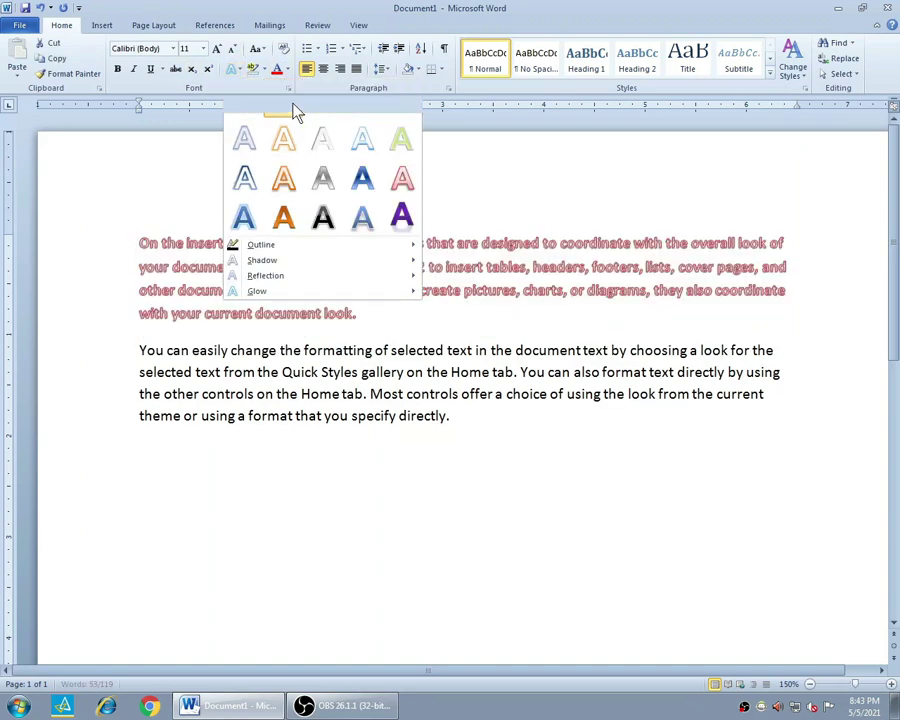
click(293, 112)
click(523, 319)
Grow the first paragraph's font size to 22 and deselect the text.
drag(139, 243, 398, 335)
key(ctrl+shift+period)
key(ctrl+shift+period)
key(ctrl+shift+period)
key(ctrl+shift+period)
key(ctrl+shift+period)
key(ctrl+shift+period)
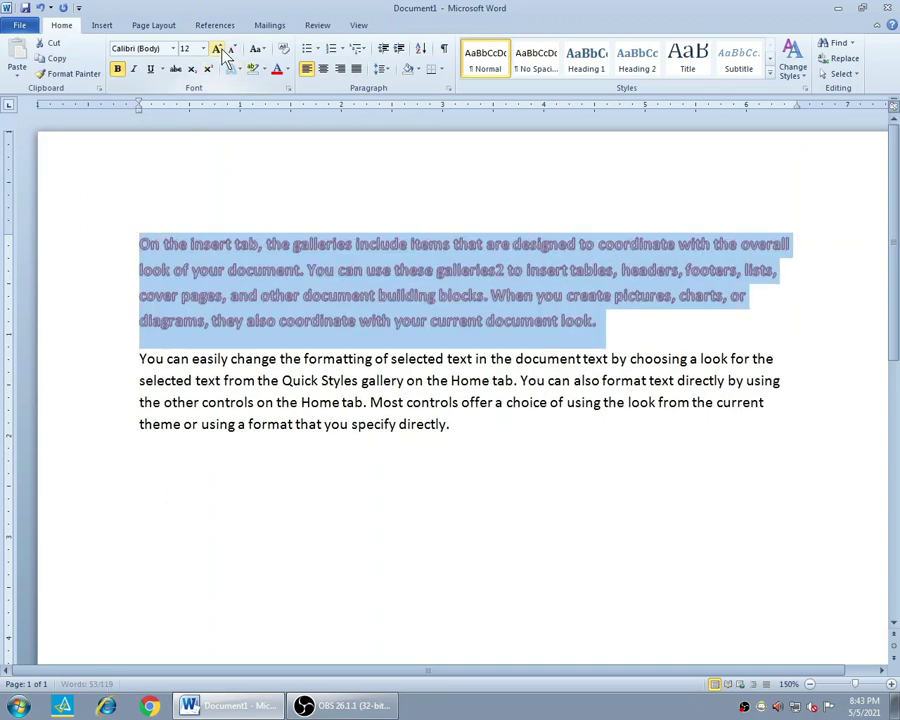
click(289, 299)
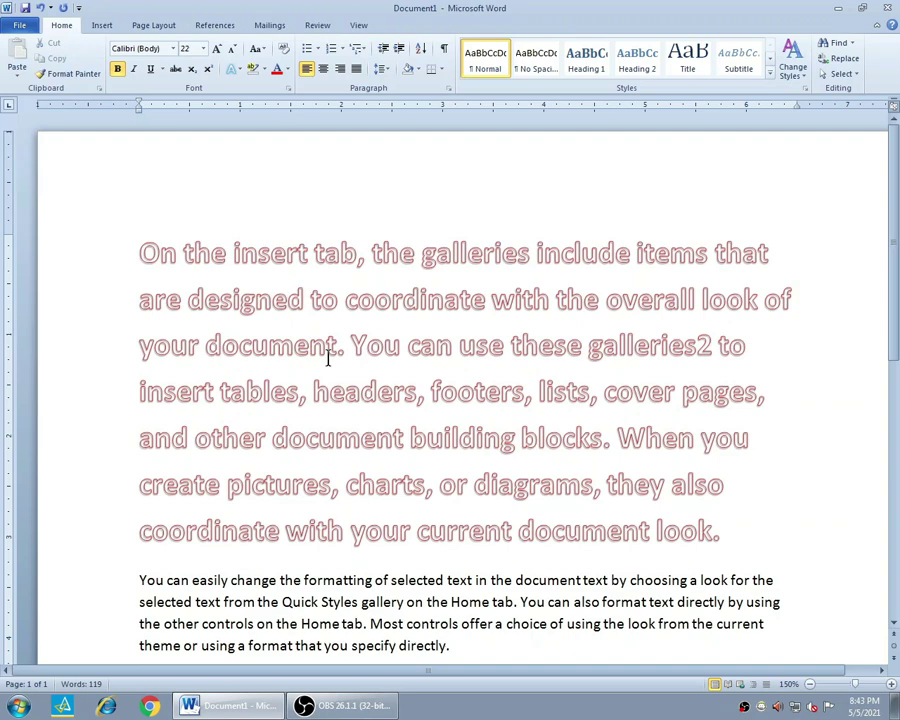
Select the whole first paragraph and review the available text effects and highlight colours without applying any.
drag(141, 250, 715, 526)
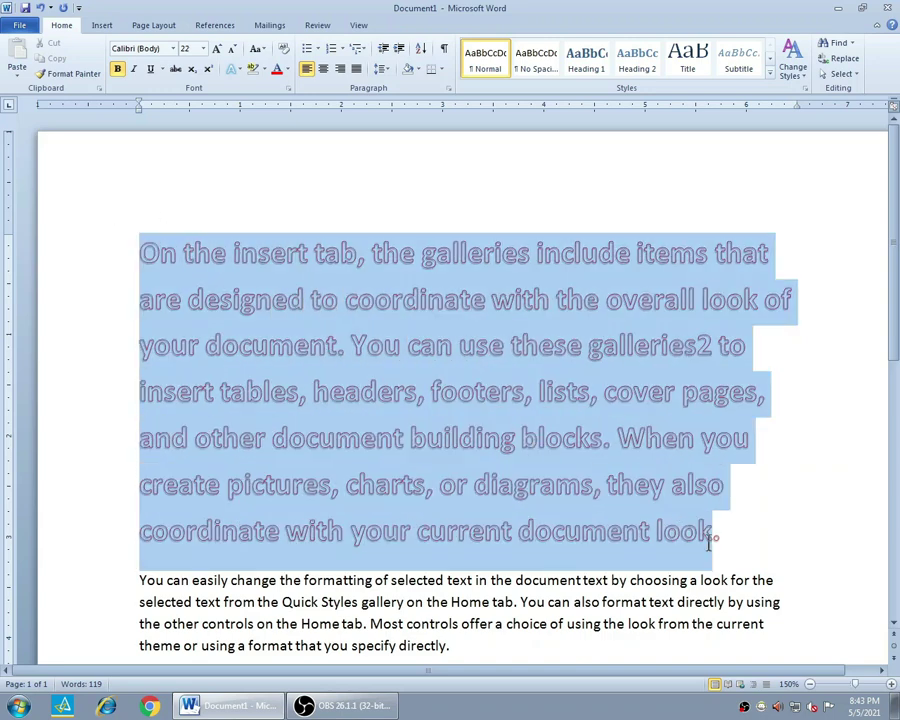
click(233, 68)
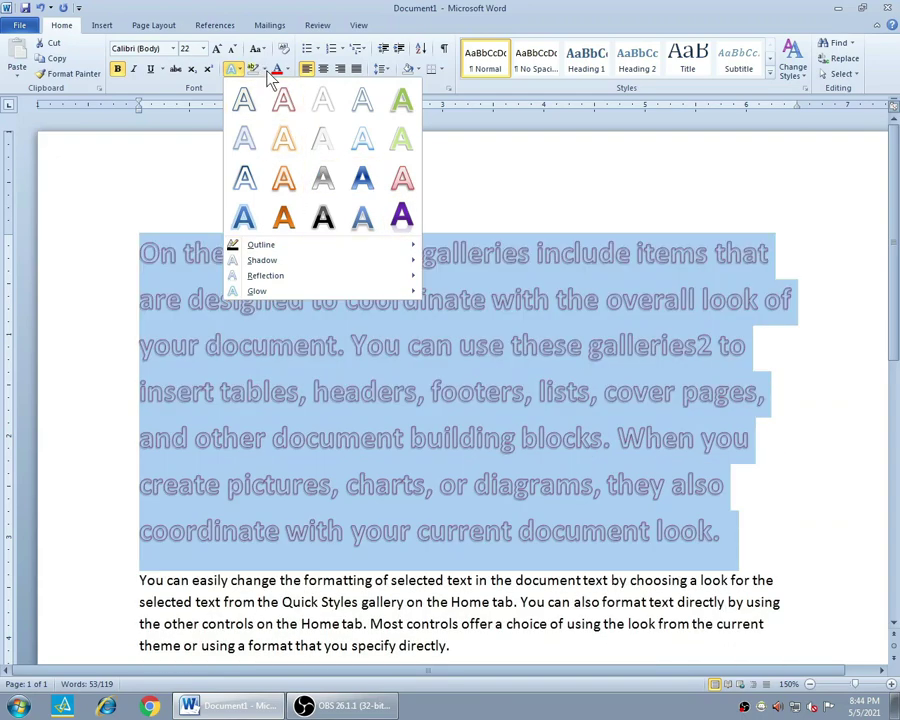
click(264, 70)
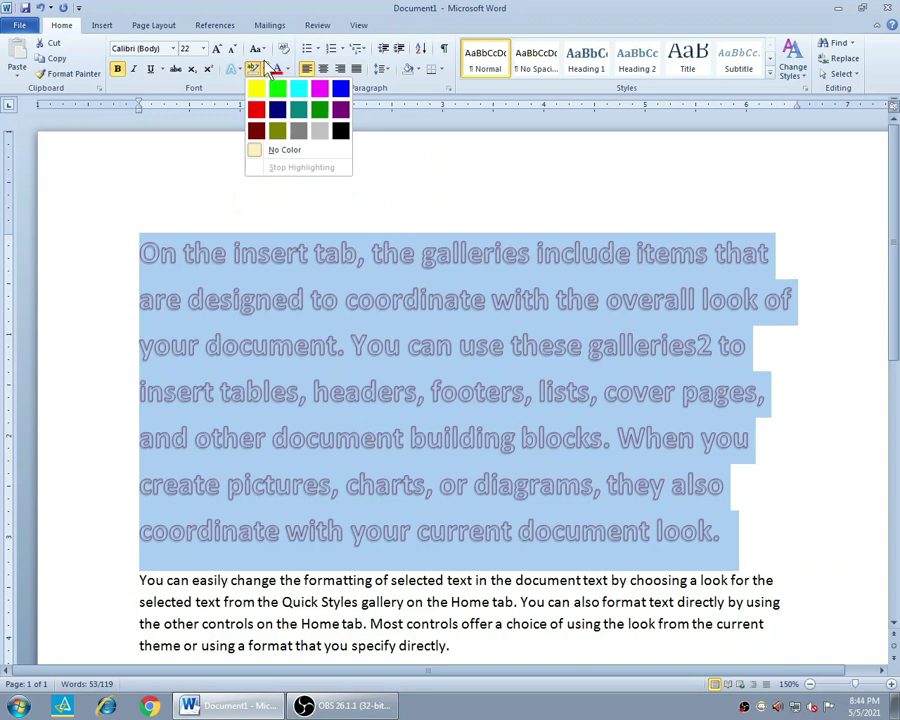
click(511, 413)
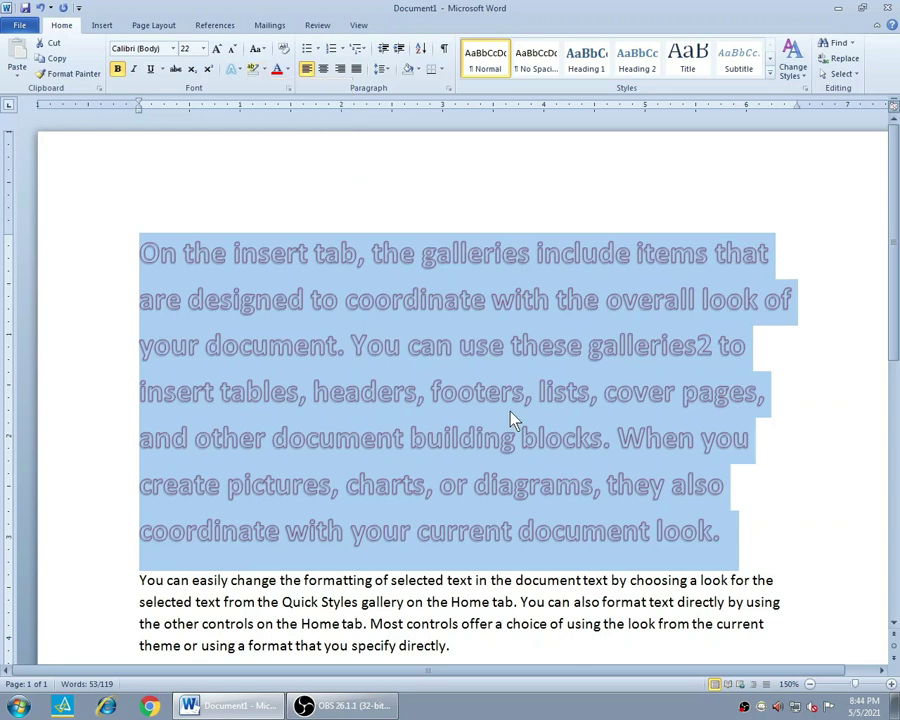
Highlight the words "building blocks" in the first paragraph in yellow and deselect them.
click(402, 345)
drag(410, 438, 589, 438)
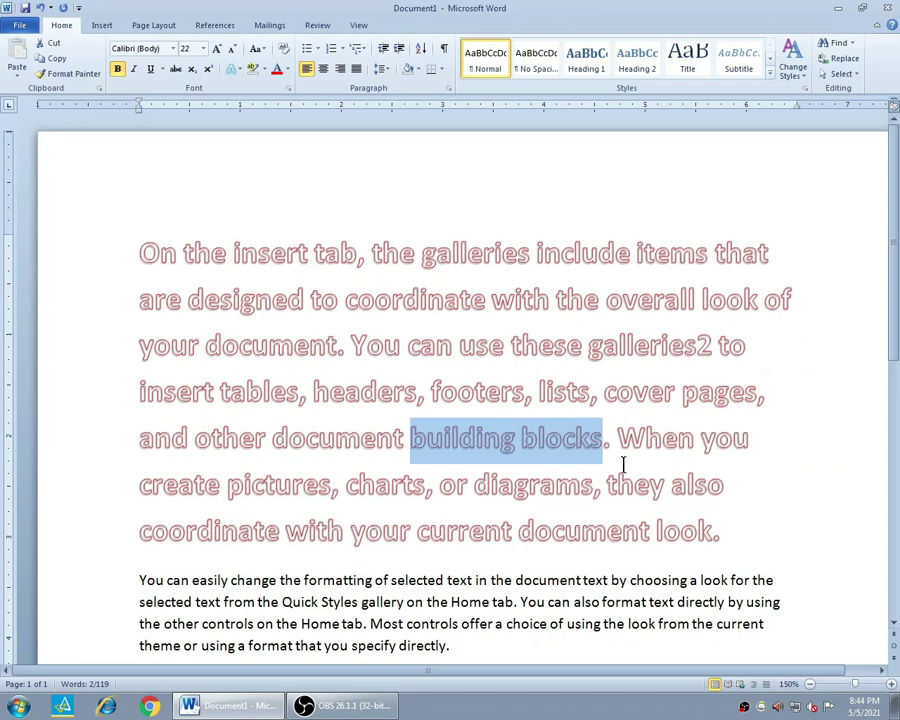
click(263, 69)
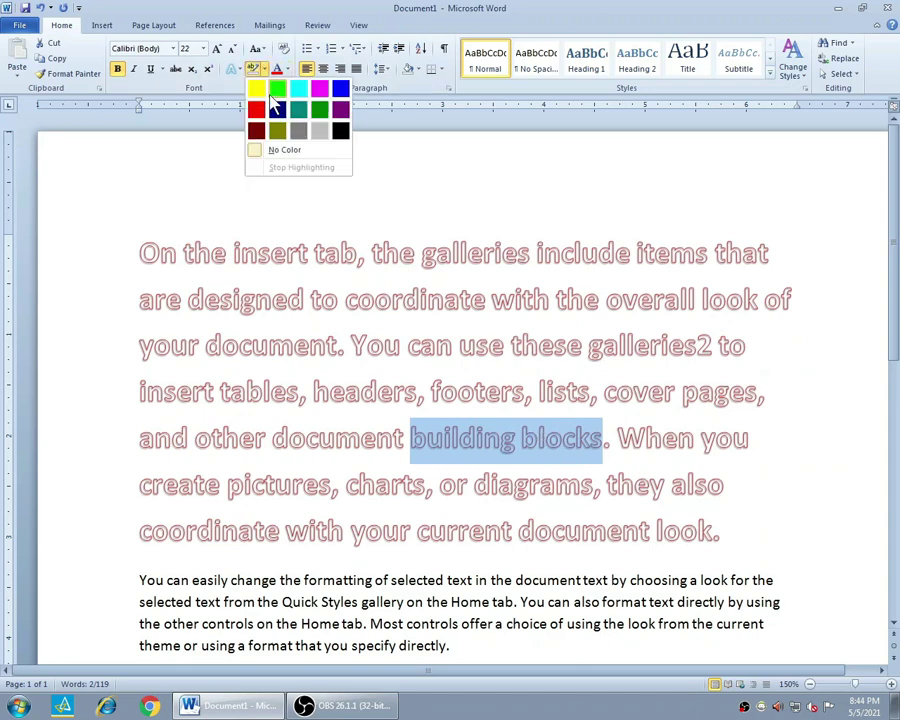
click(256, 87)
click(648, 392)
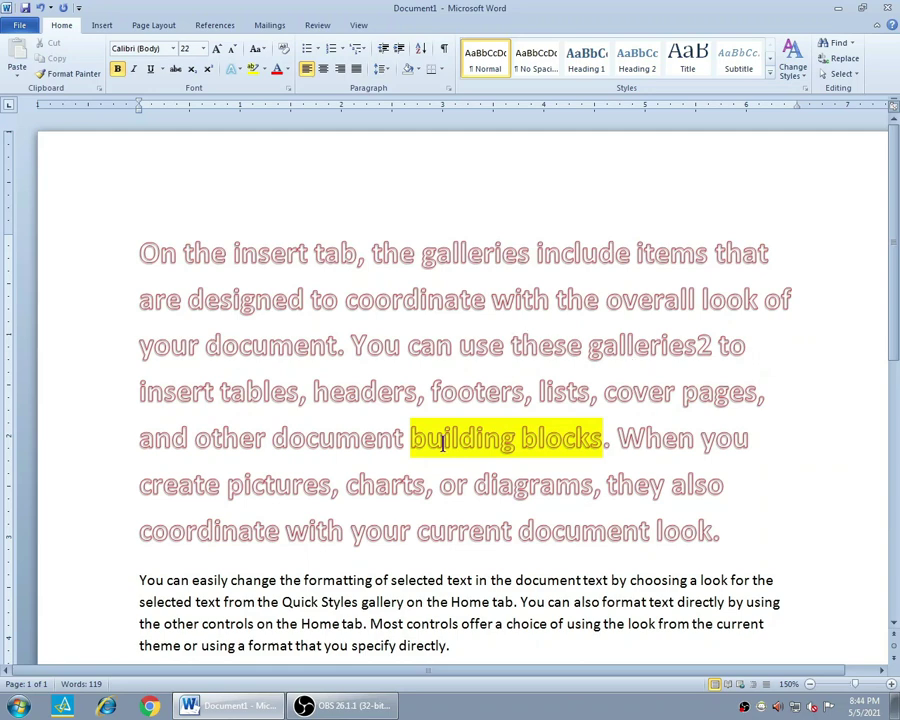
Remove the yellow highlight from the words "building blocks" with the No Color option.
drag(411, 438, 573, 432)
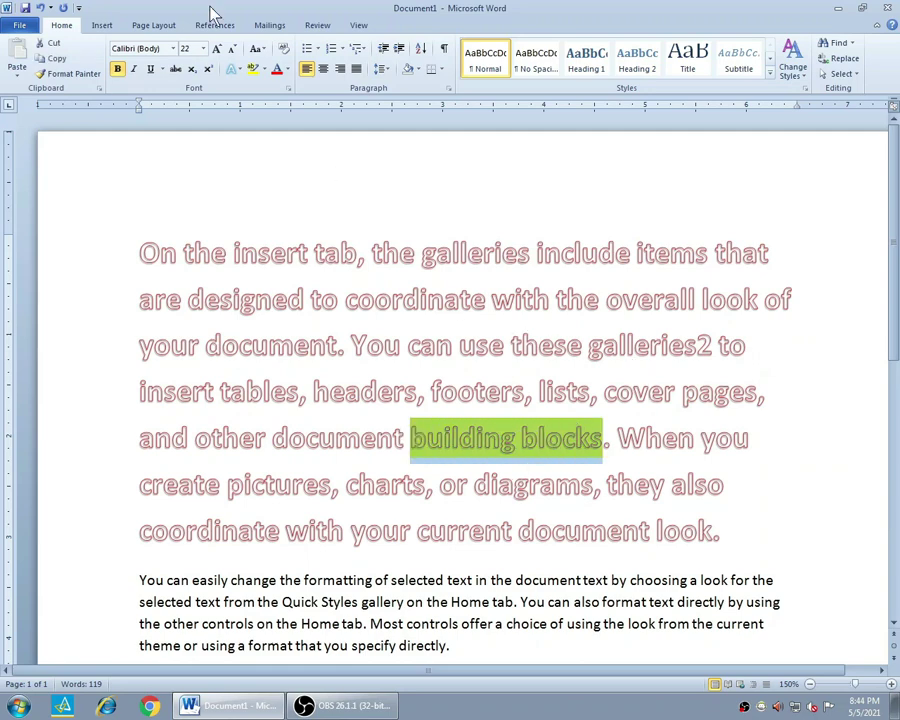
click(262, 69)
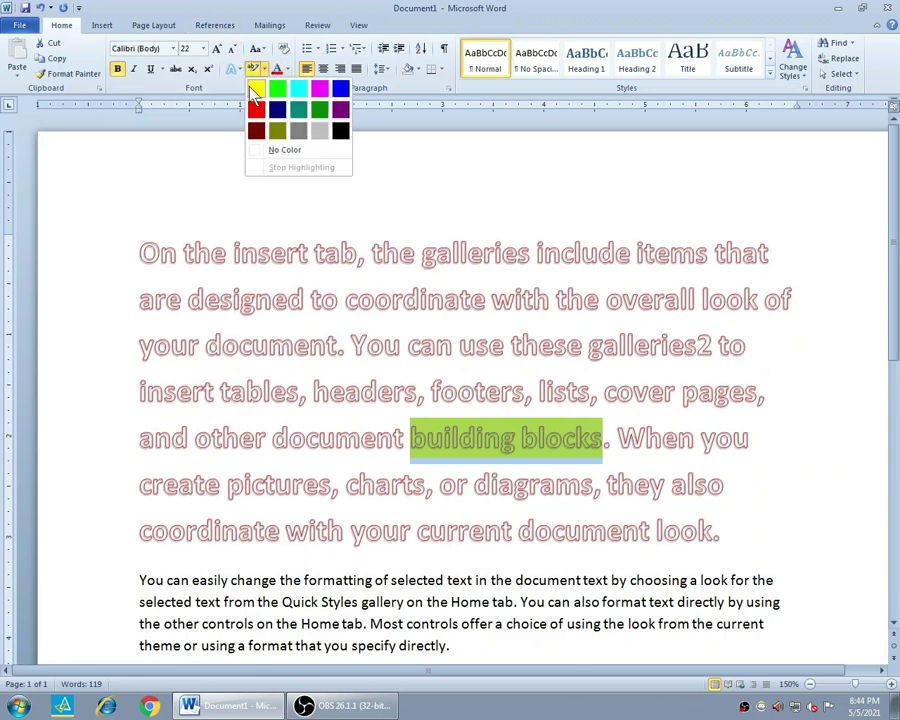
click(284, 149)
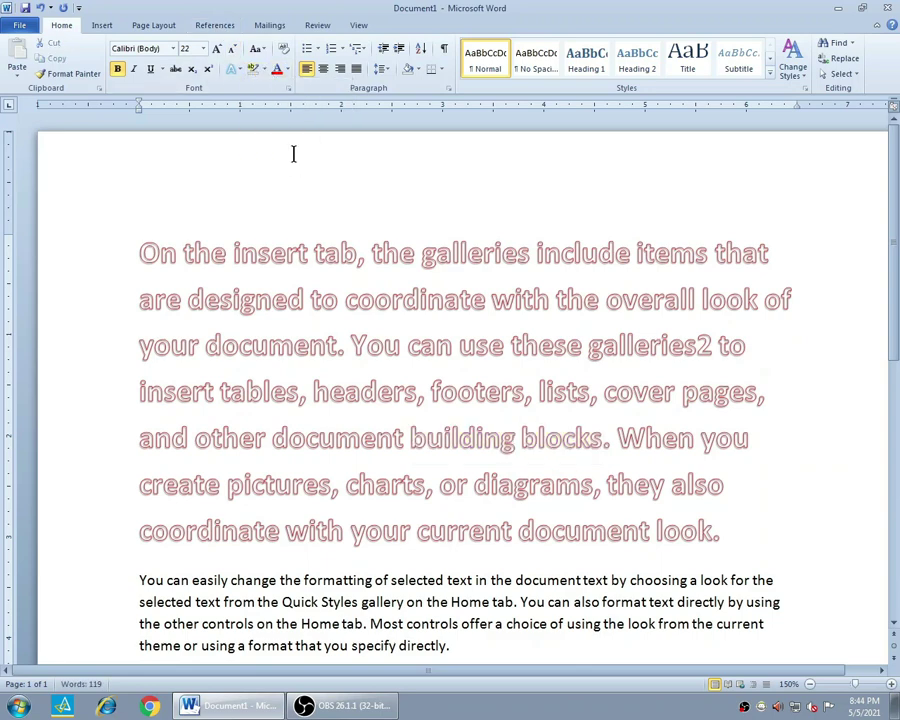
Colour the first paragraph's text from "You can use these" through "document look." in the dark orange theme colour and deselect it.
drag(350, 345, 725, 555)
click(287, 69)
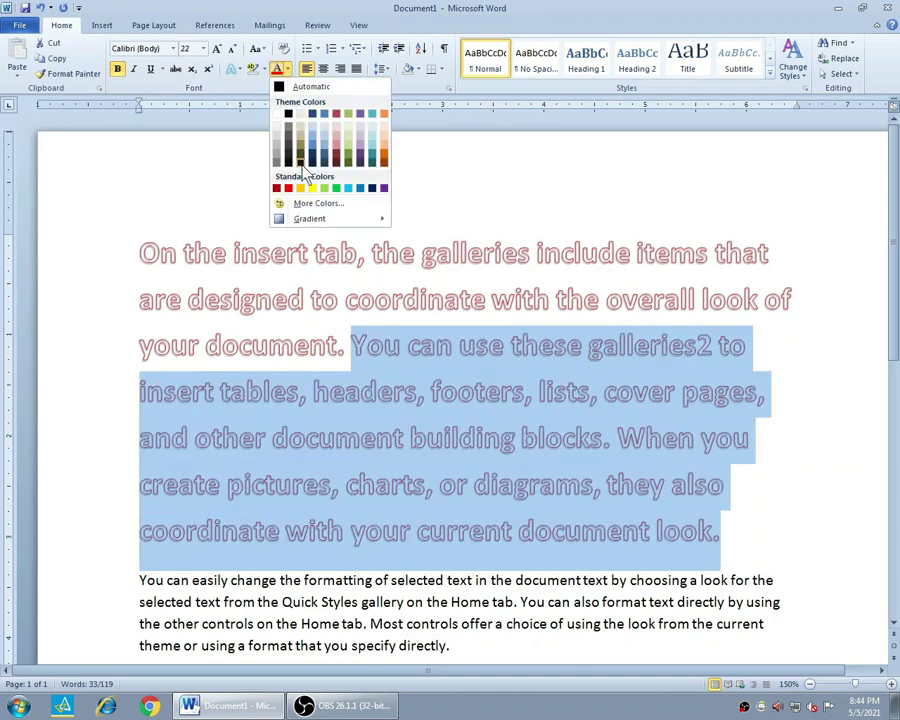
click(382, 156)
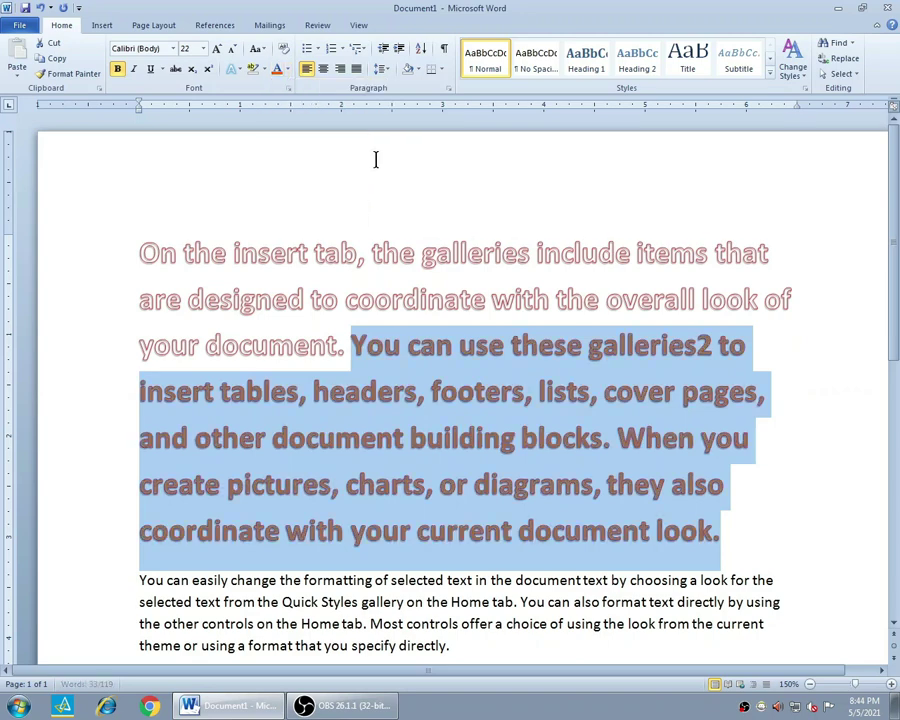
click(681, 456)
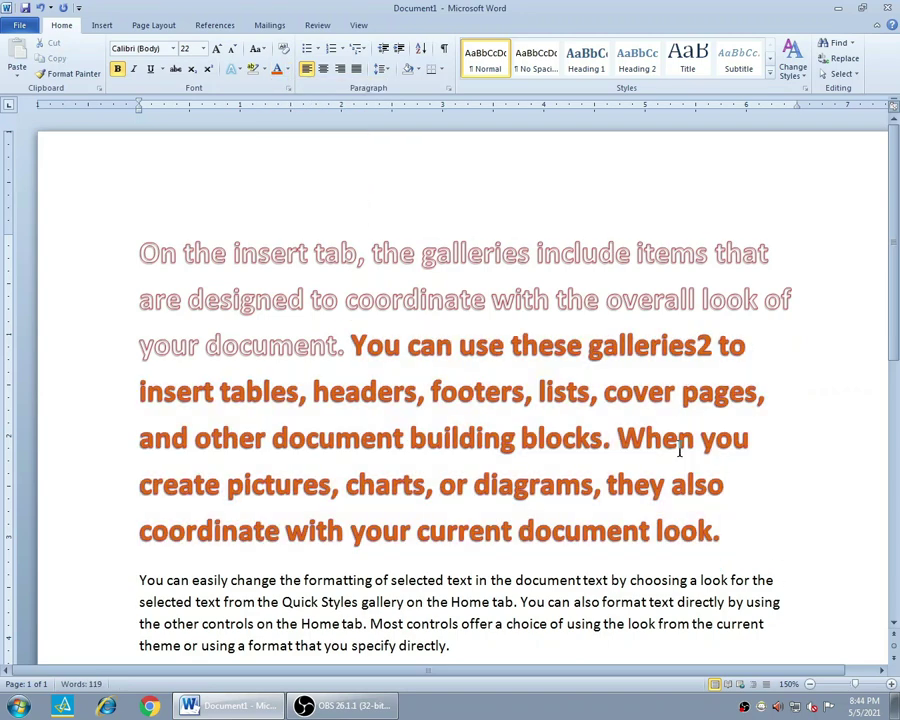
Give the text from "You can use these" to "document look" a custom blue-violet font colour of about RGB 100, 81, 237.
drag(350, 345, 712, 531)
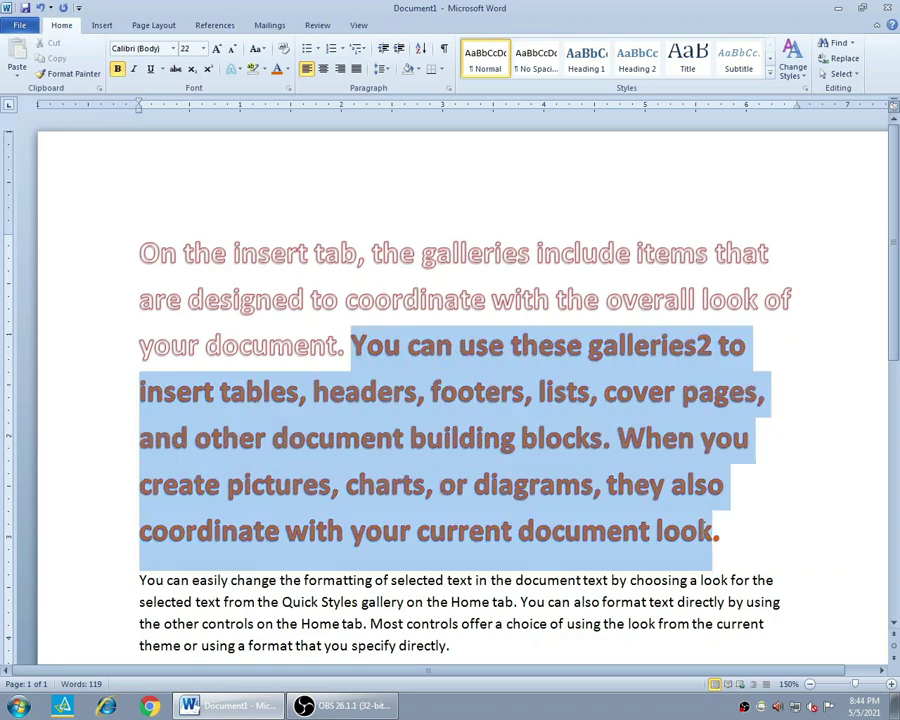
click(286, 70)
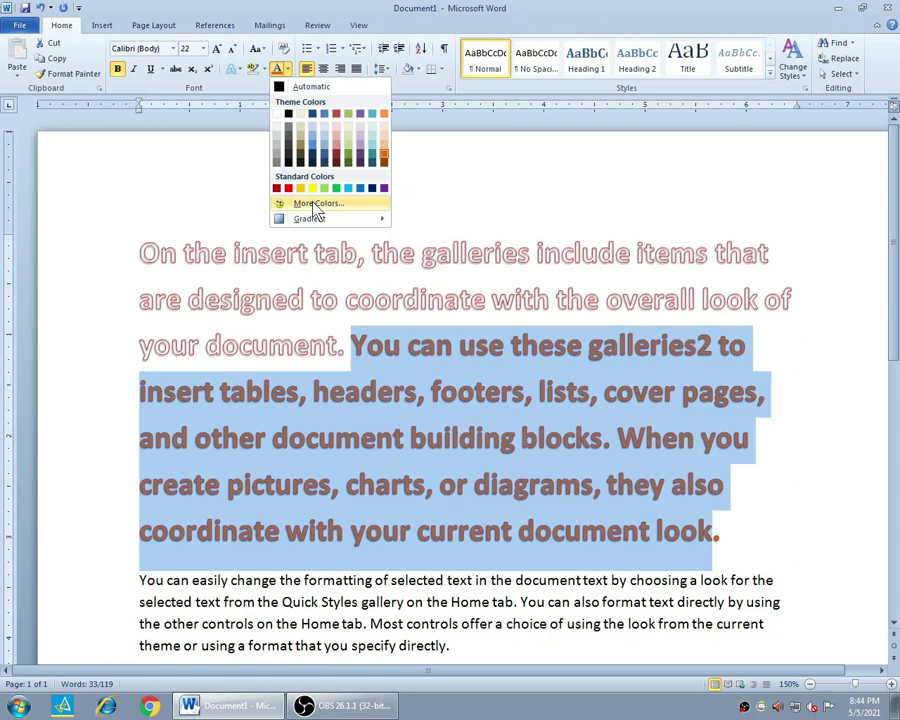
click(316, 205)
click(378, 301)
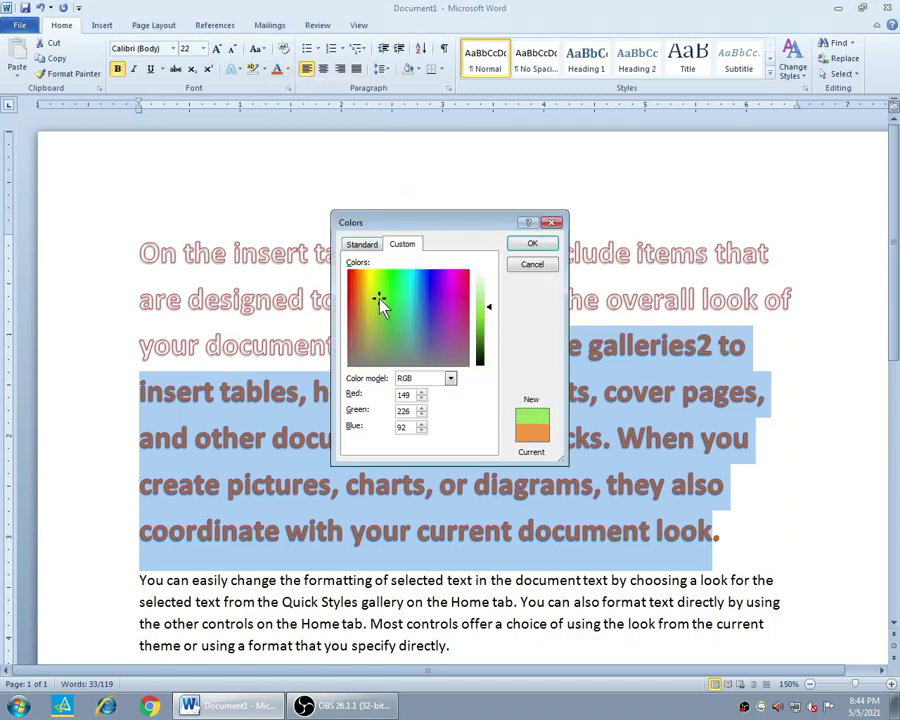
click(447, 290)
click(431, 289)
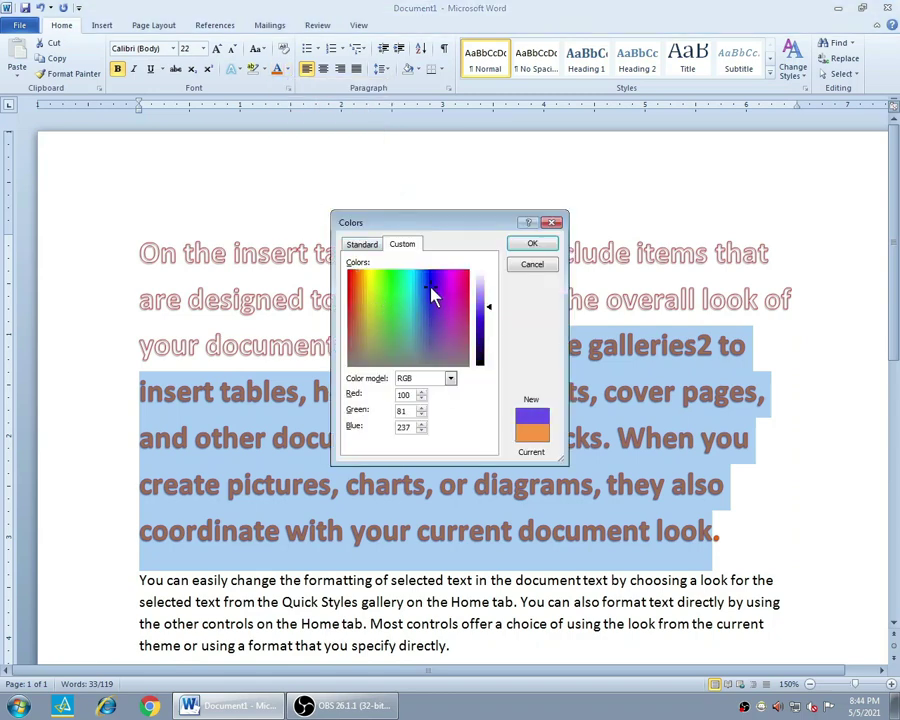
click(528, 245)
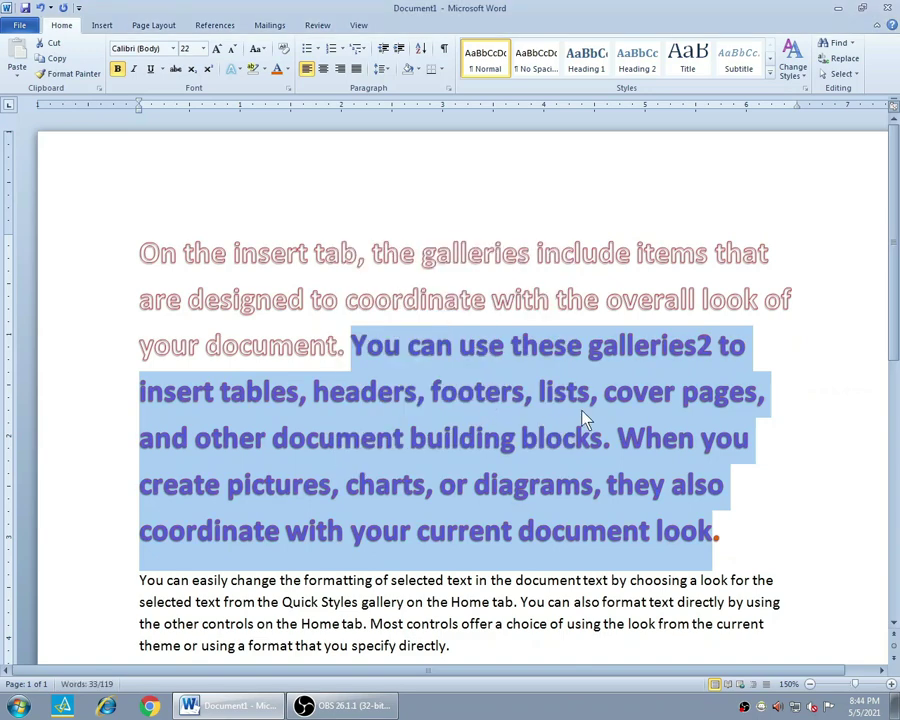
click(617, 438)
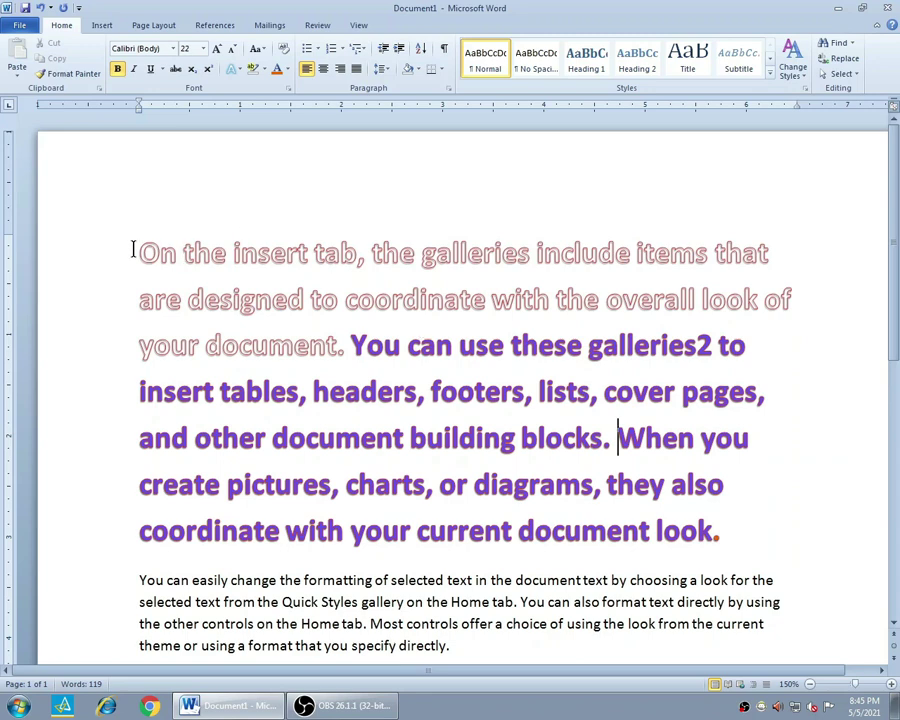
Clear all formatting from the whole first paragraph and apply the Small caps font effect to it.
drag(141, 250, 727, 543)
click(286, 52)
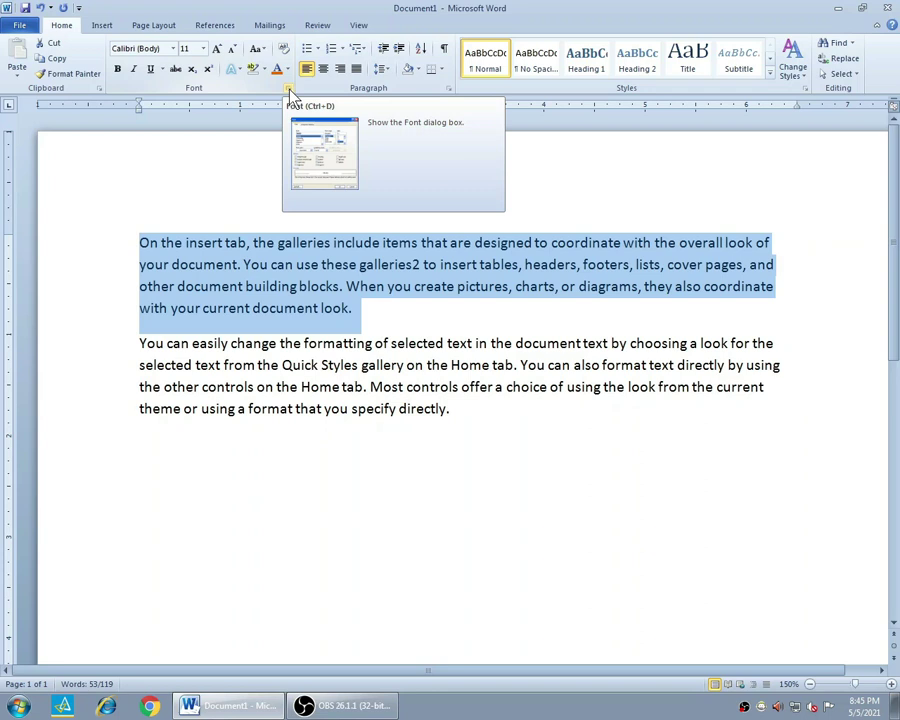
click(289, 89)
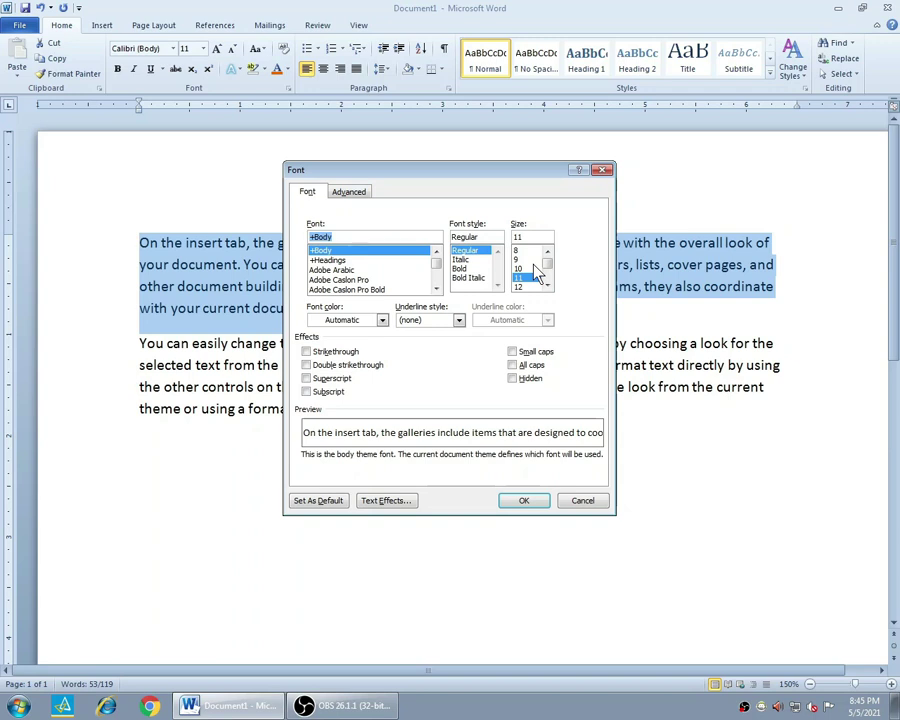
click(513, 352)
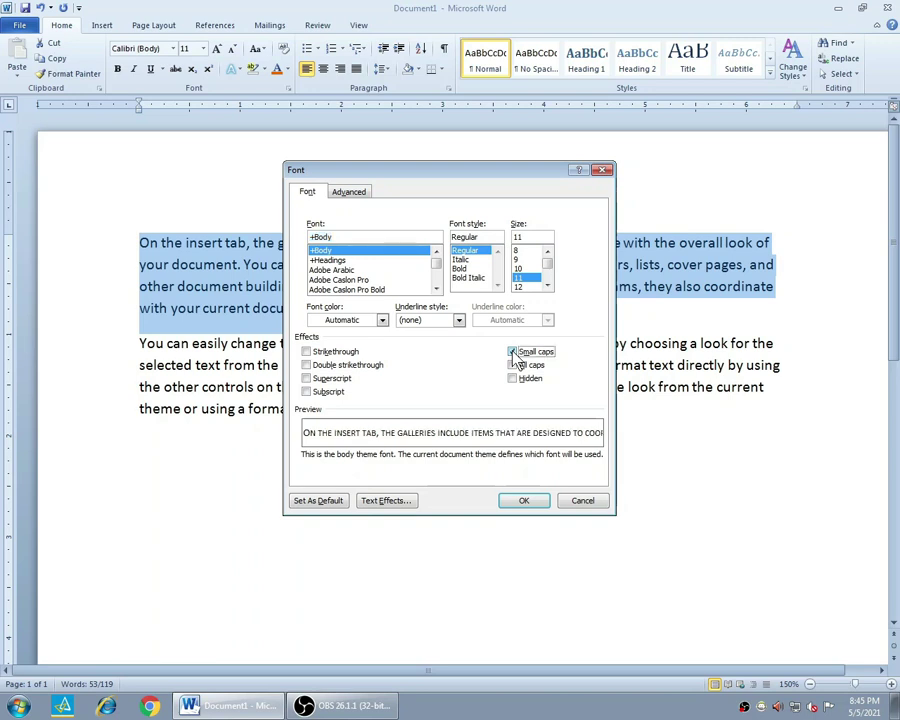
click(527, 500)
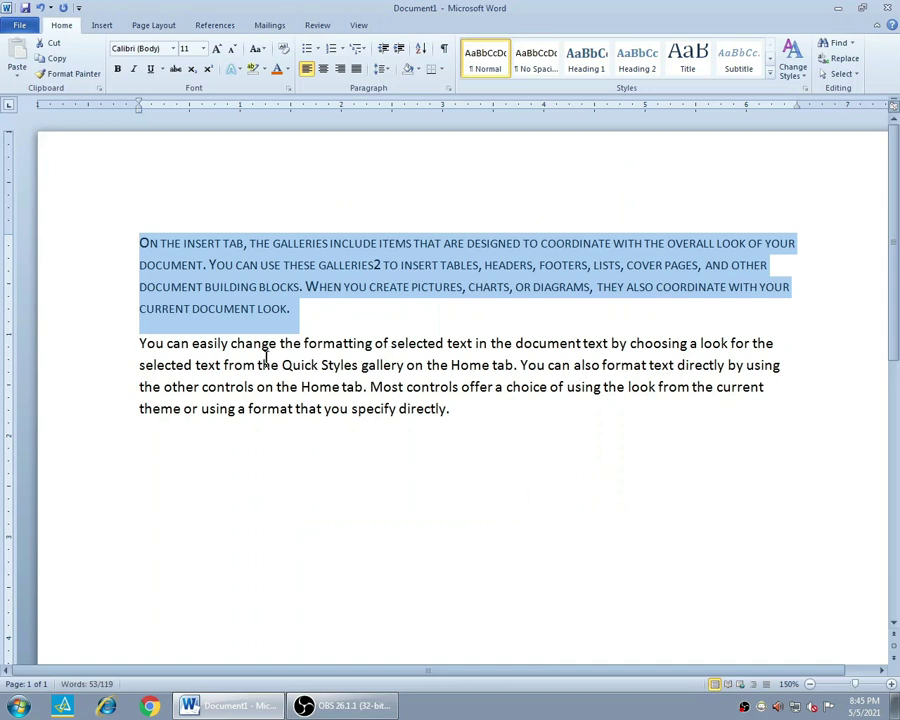
click(308, 289)
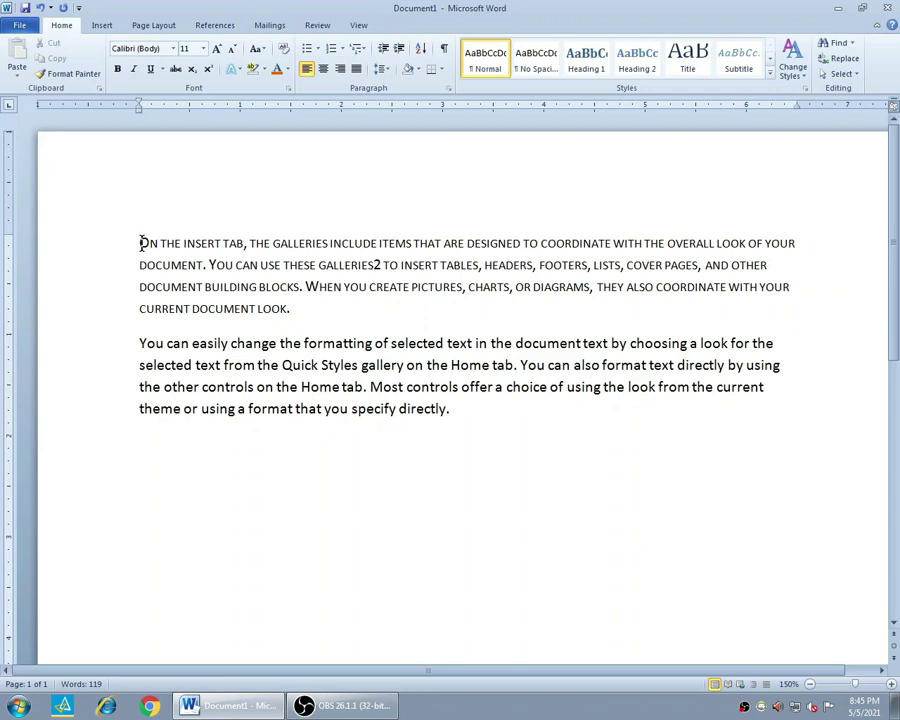
Examine how Small caps displays sentence-initial capitals and the other letters in the first paragraph, including "On the insert tab" and "When".
drag(140, 243, 151, 243)
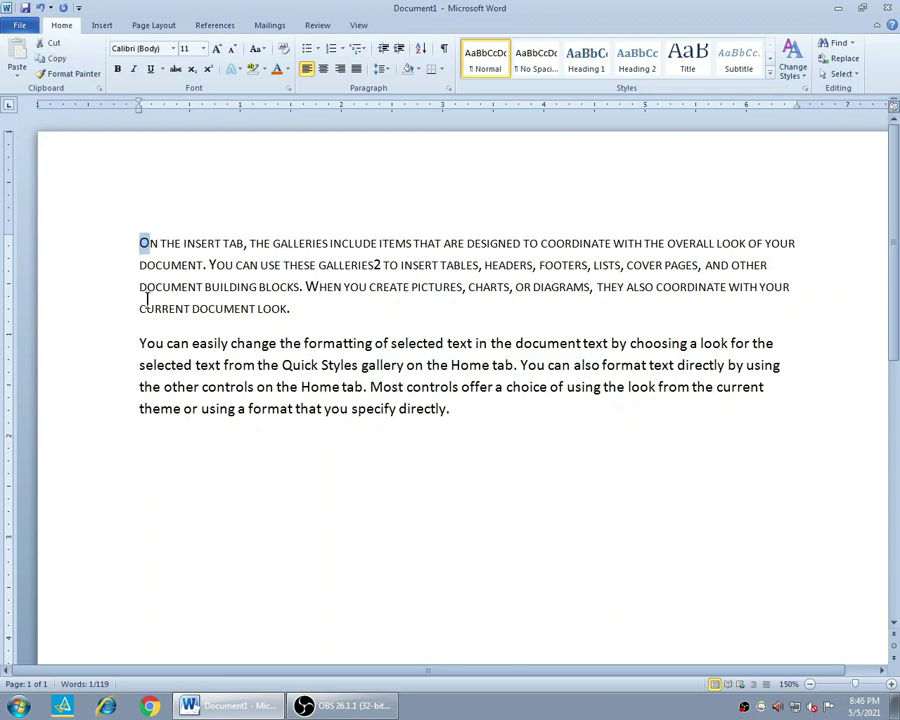
drag(139, 243, 243, 245)
click(161, 265)
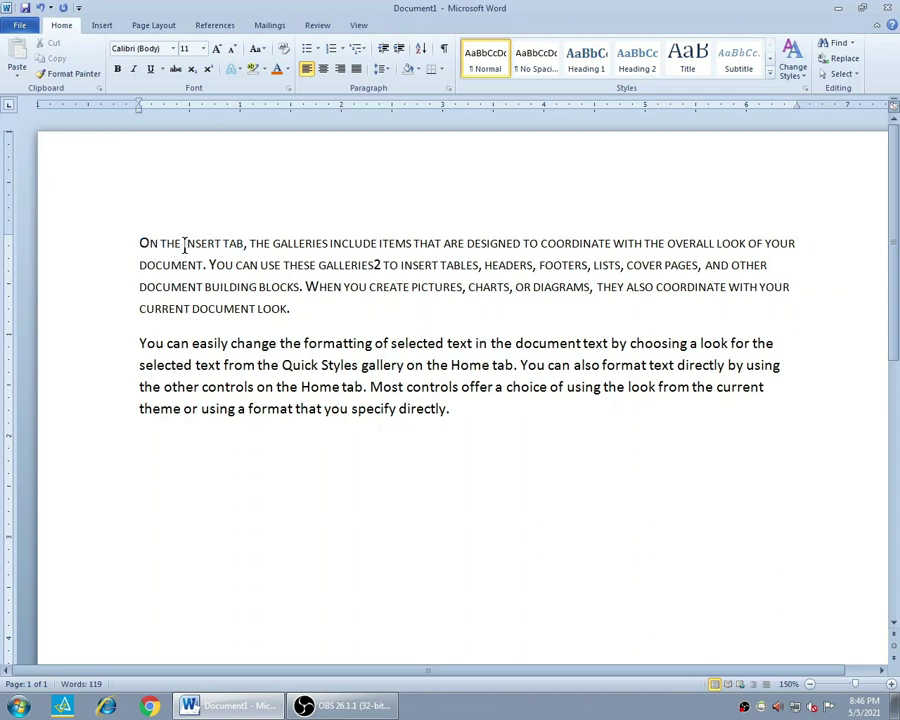
click(305, 287)
drag(306, 287, 330, 299)
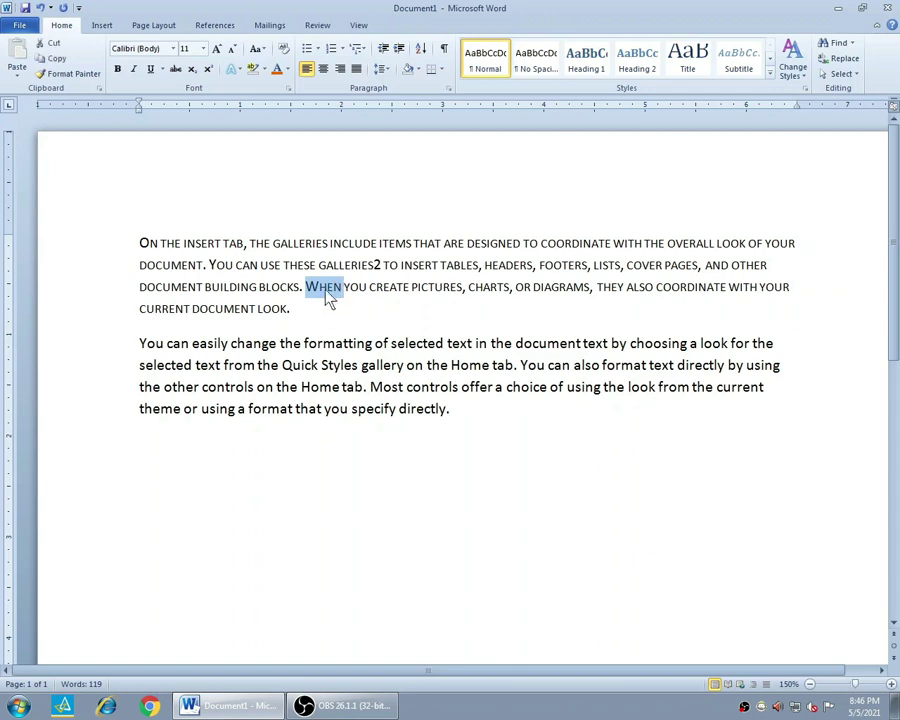
click(412, 389)
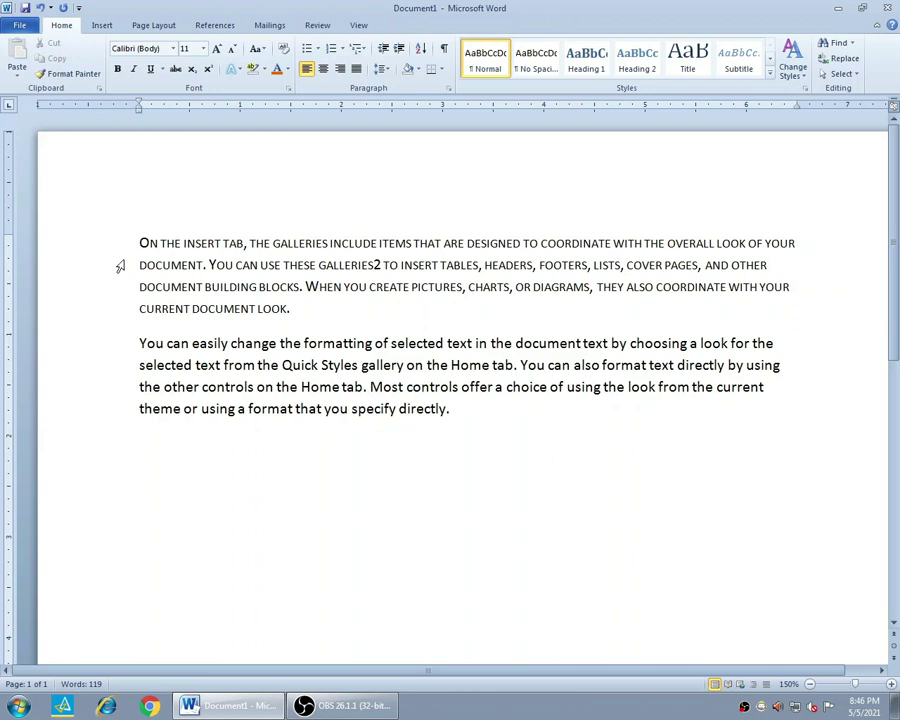
Replace Small caps with the All caps font effect on the whole first paragraph and deselect it.
drag(140, 240, 332, 314)
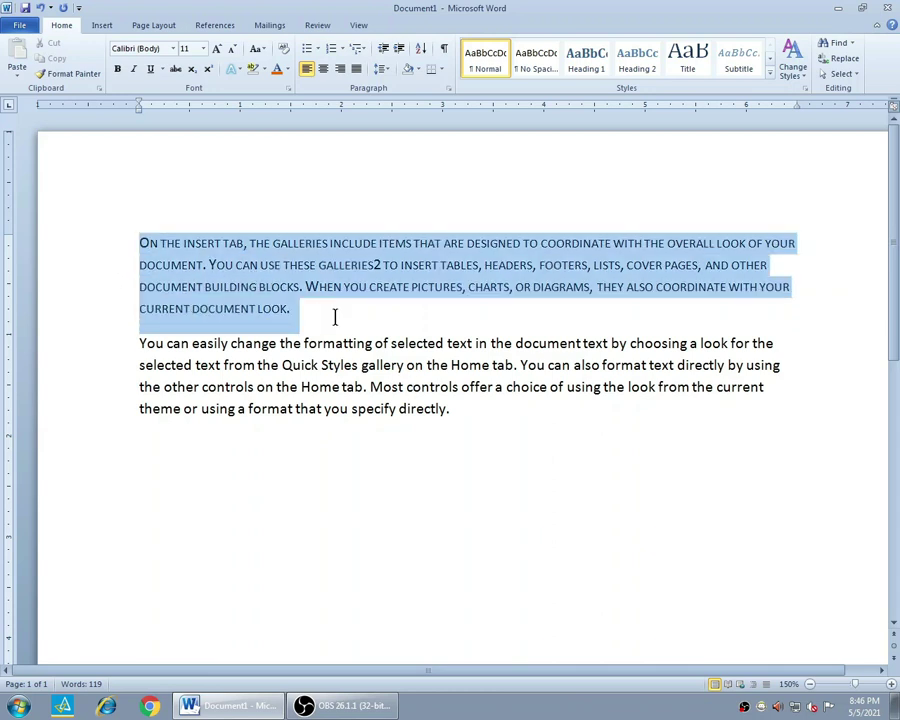
click(288, 87)
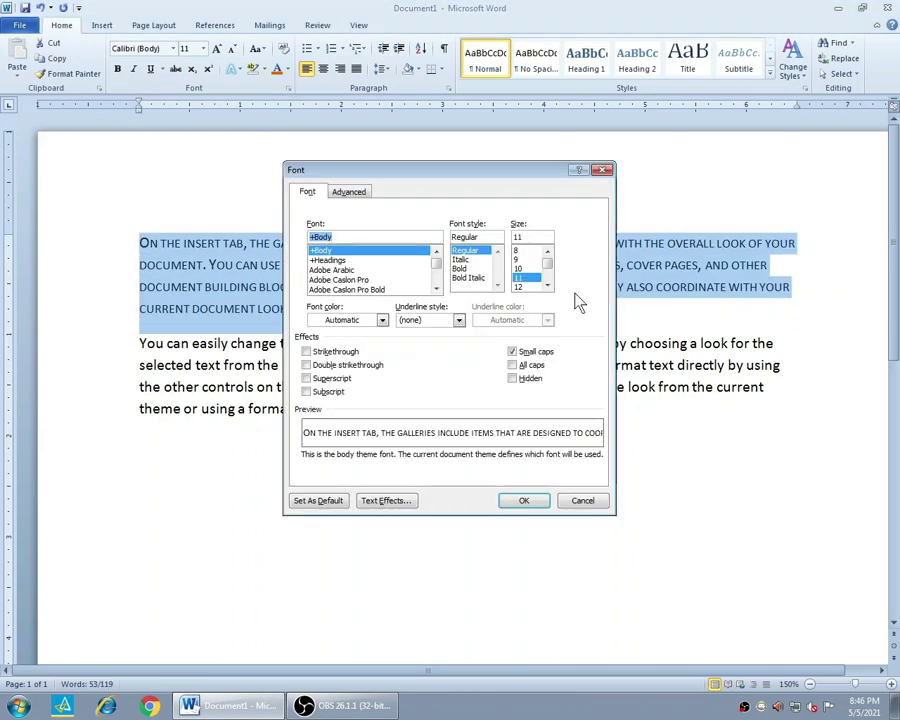
click(522, 366)
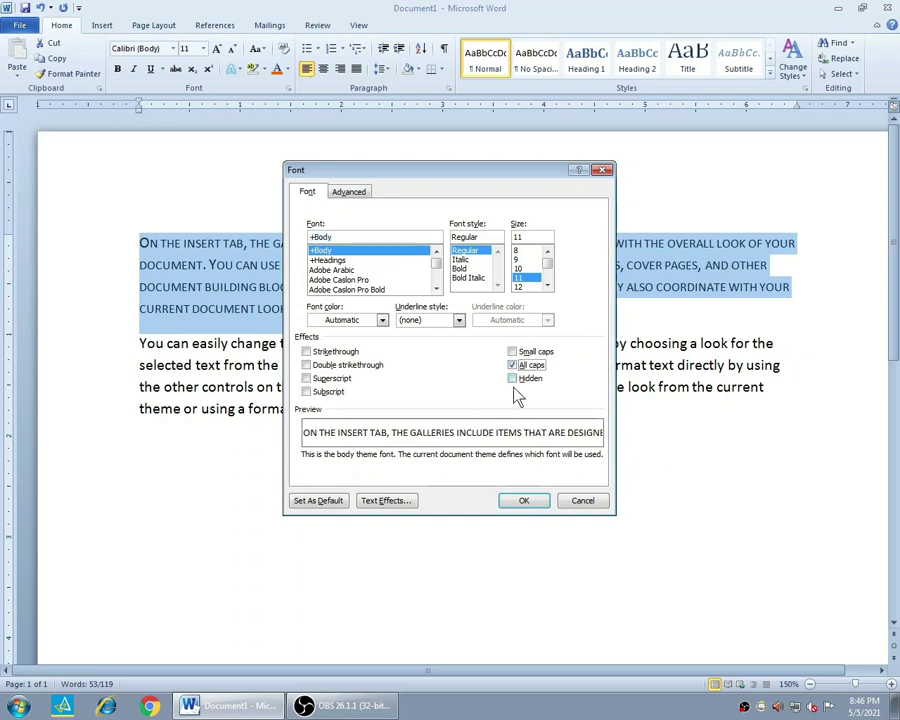
click(522, 502)
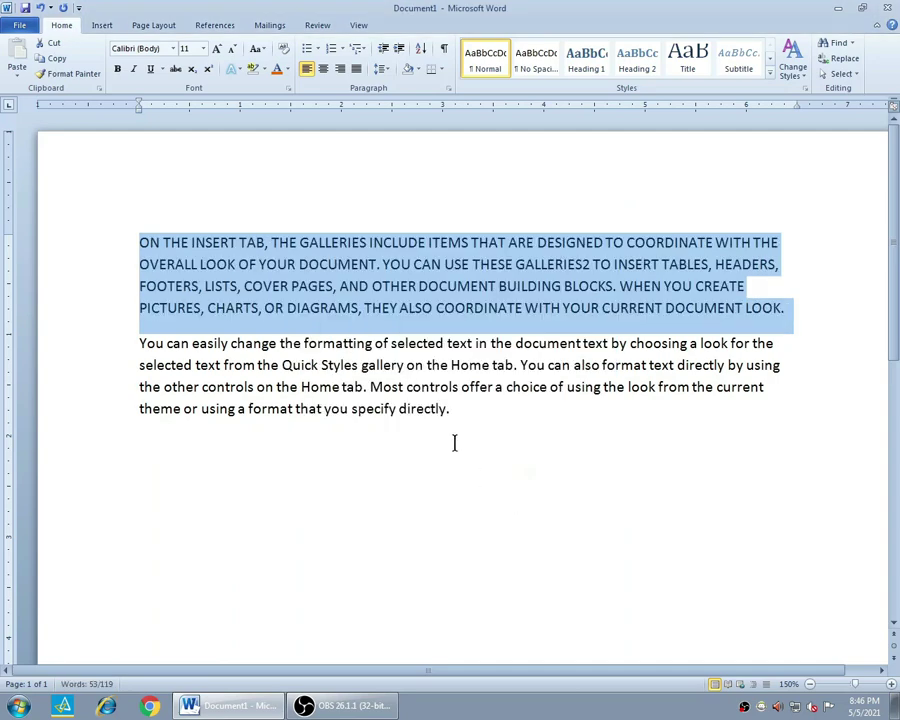
click(240, 263)
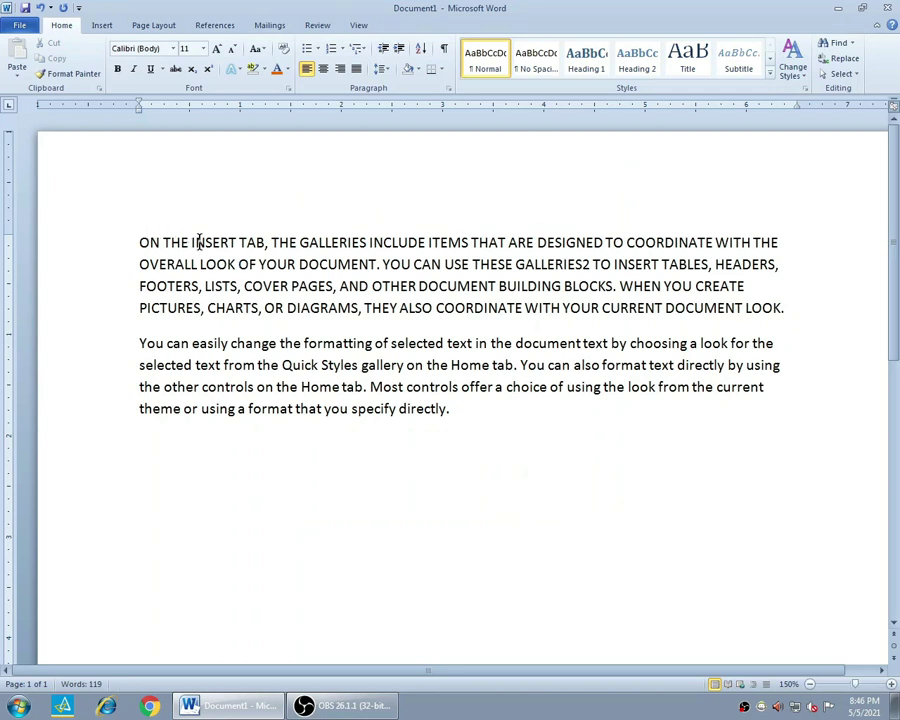
Set the first paragraph's text fill to solid light blue through the Font dialog's text effects and deselect the text.
drag(140, 242, 786, 311)
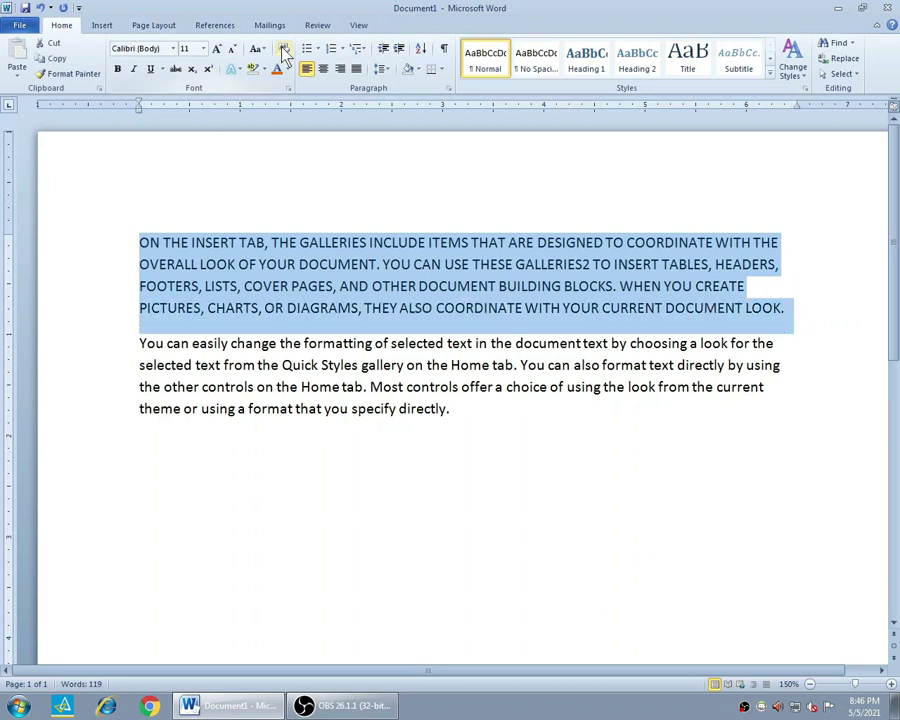
click(288, 89)
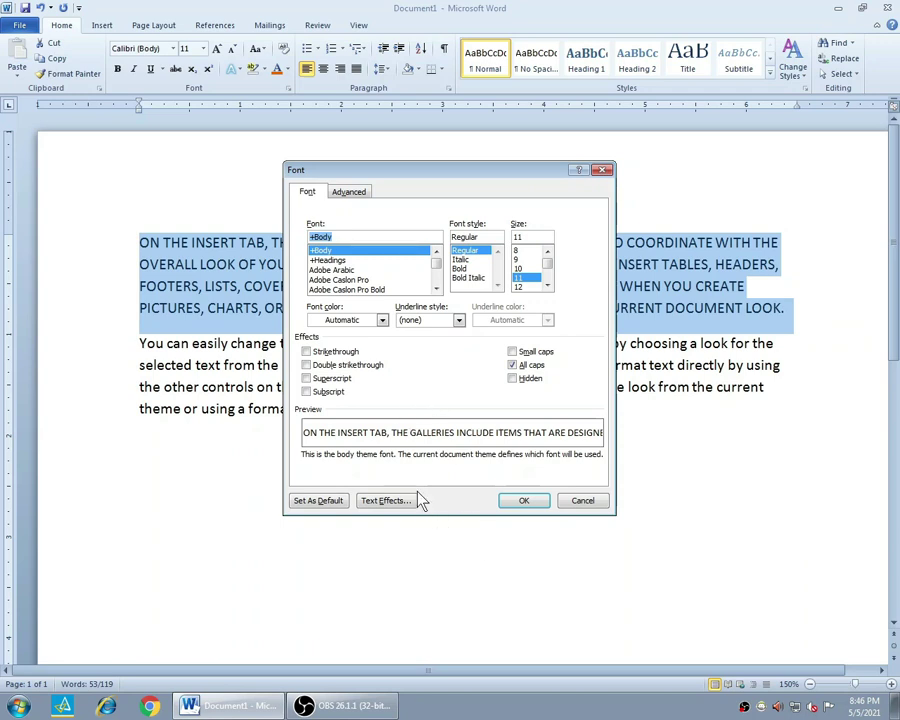
click(386, 500)
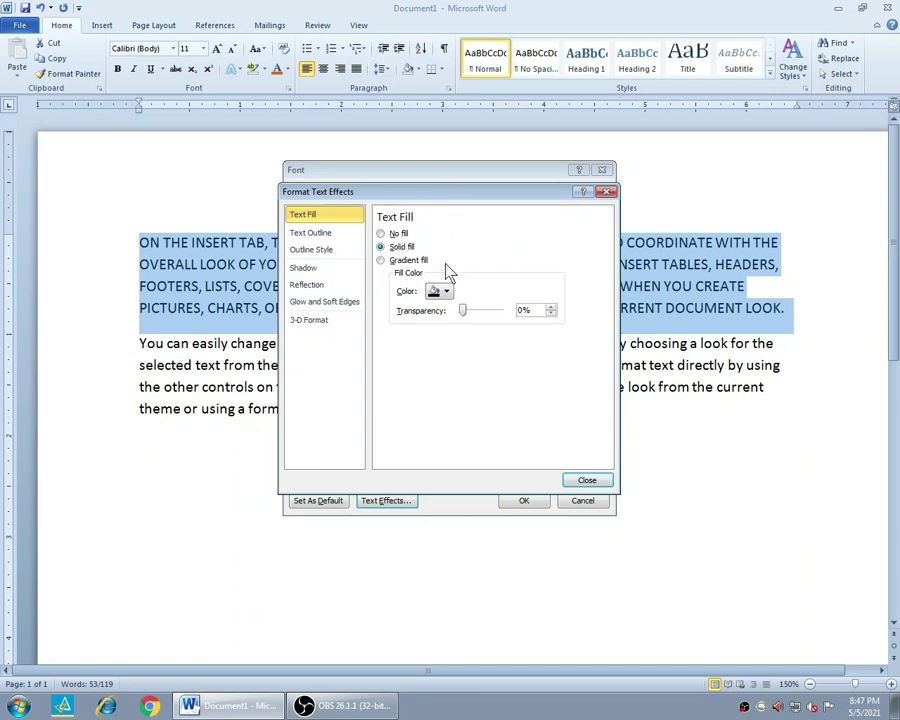
click(442, 294)
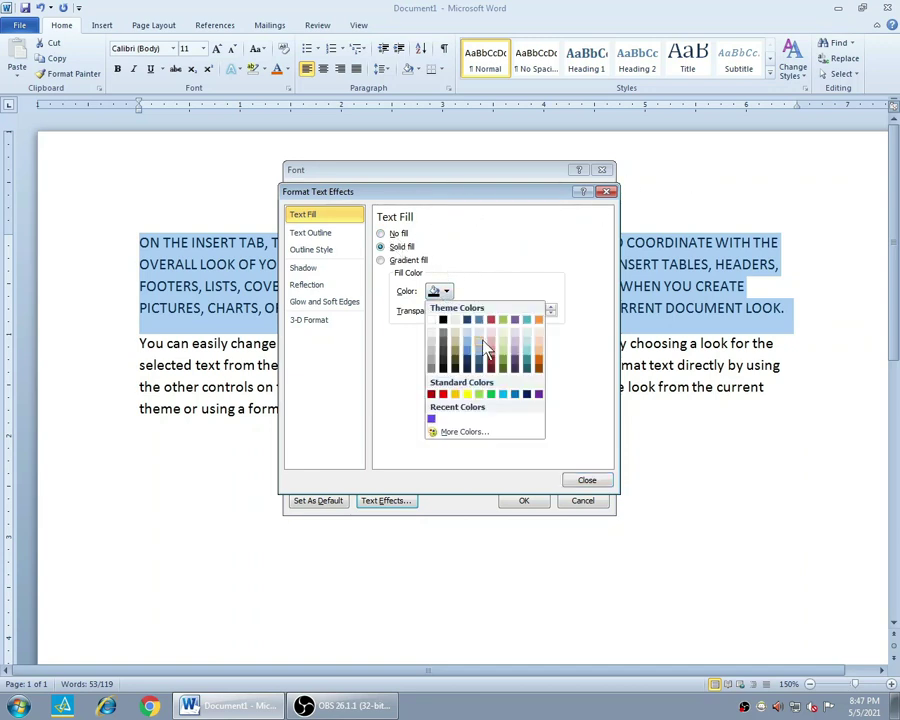
click(503, 394)
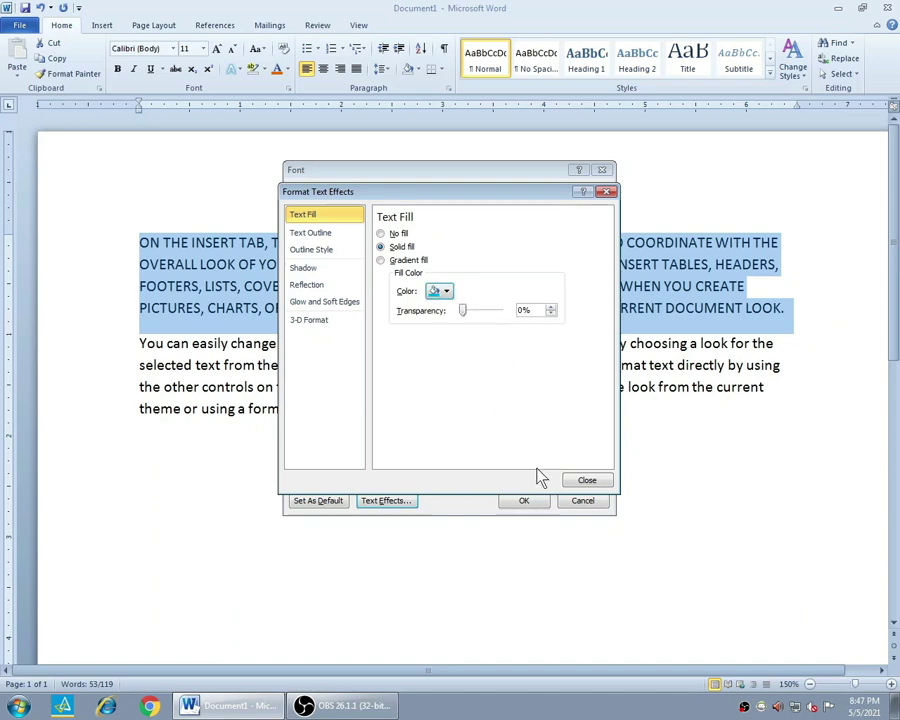
click(582, 480)
click(523, 501)
click(370, 263)
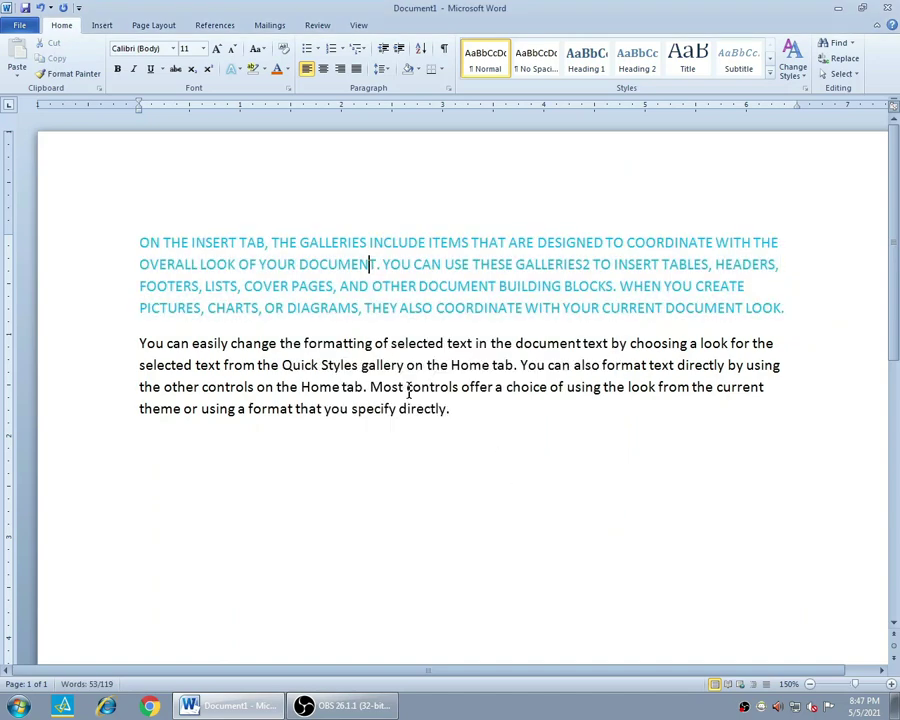
Set the transparency of the first paragraph's solid text fill to 28% and look over the fill colour palette without choosing a colour.
drag(141, 239, 792, 315)
click(288, 88)
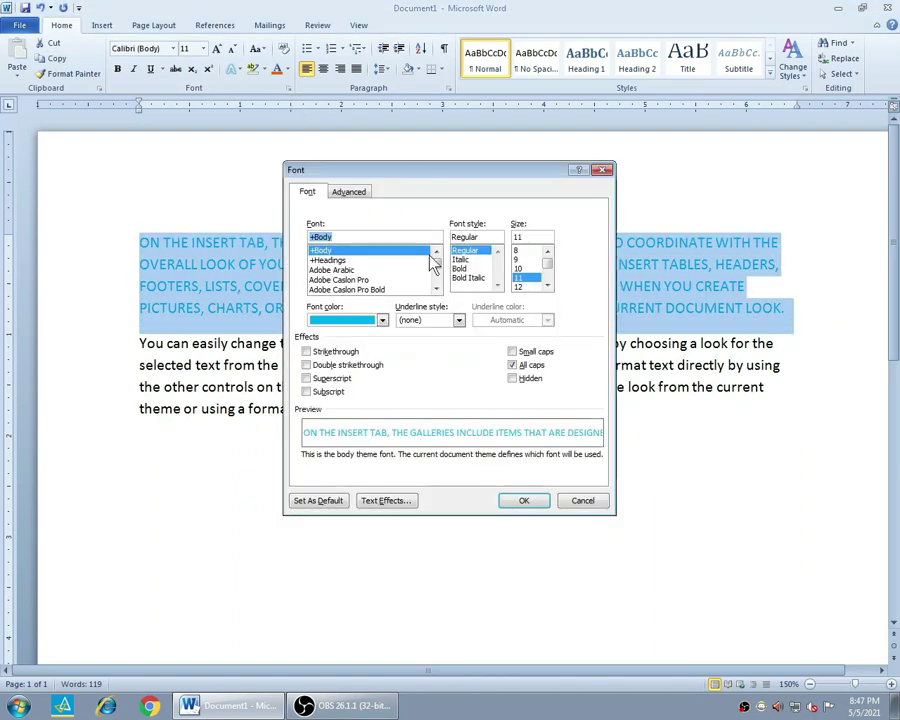
click(390, 500)
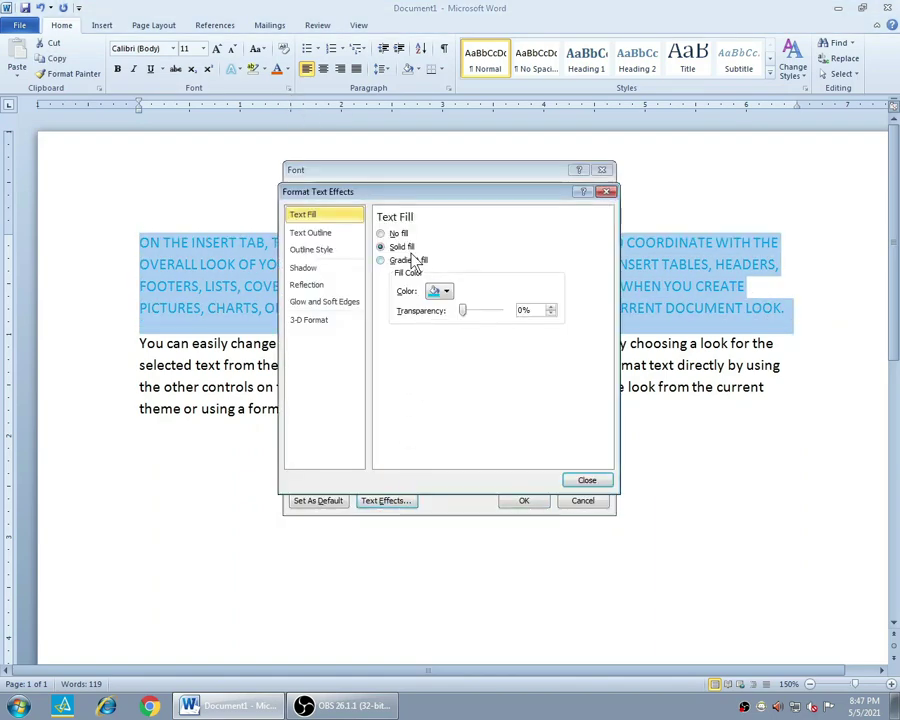
drag(463, 311, 473, 311)
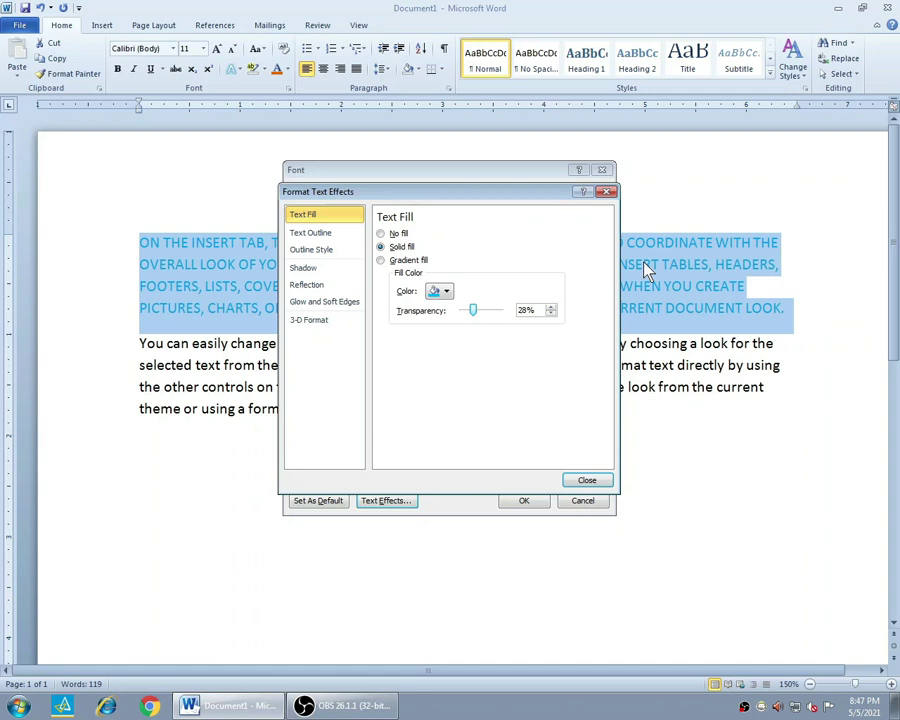
click(447, 292)
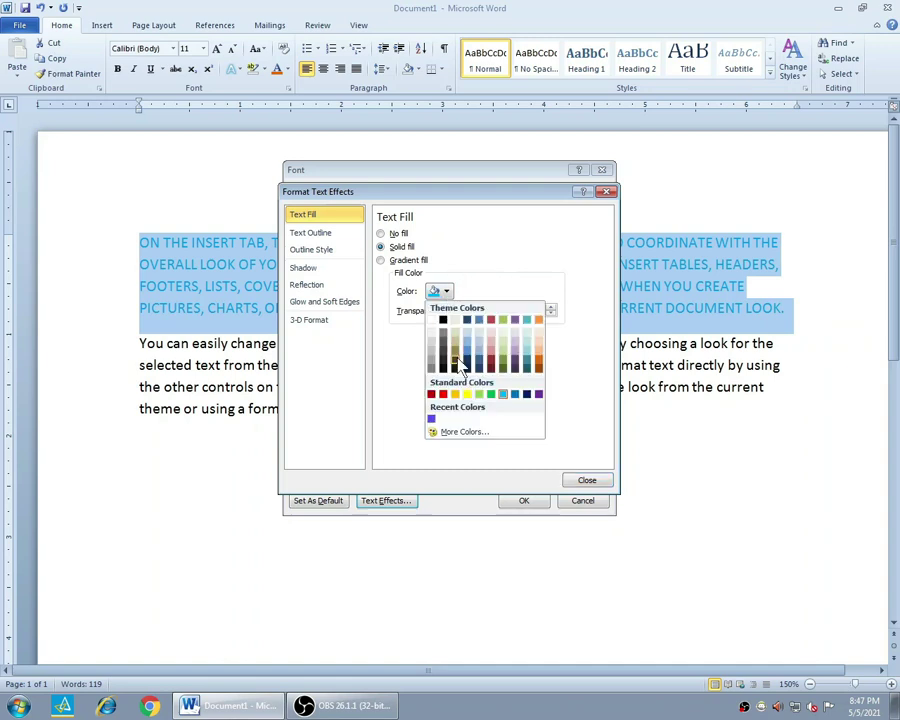
click(562, 418)
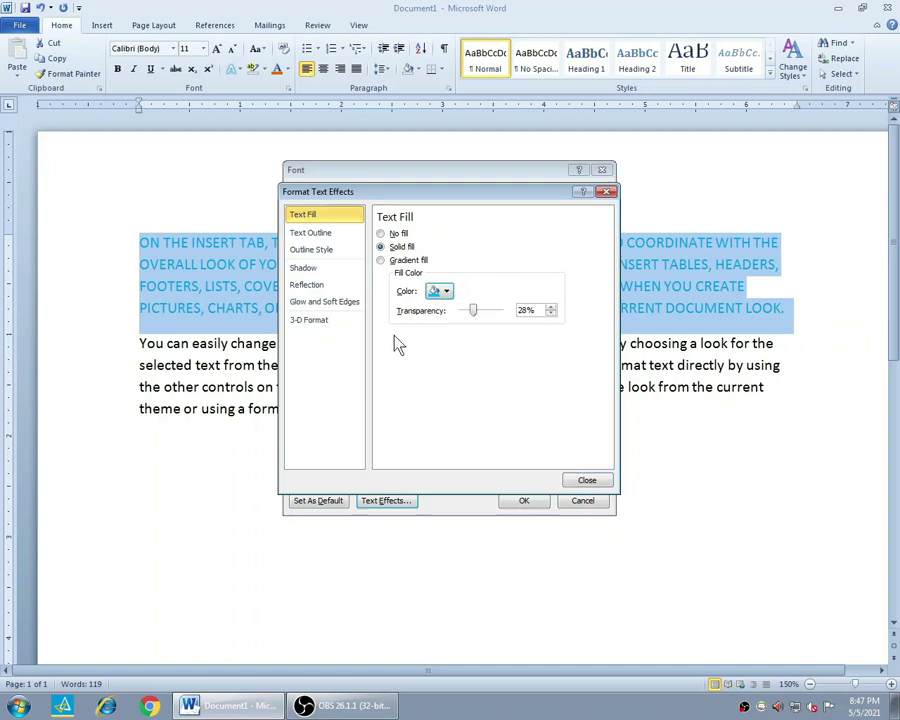
Change the first paragraph's text fill to a gradient with the Brass preset colours, apply it and deselect the text.
click(381, 261)
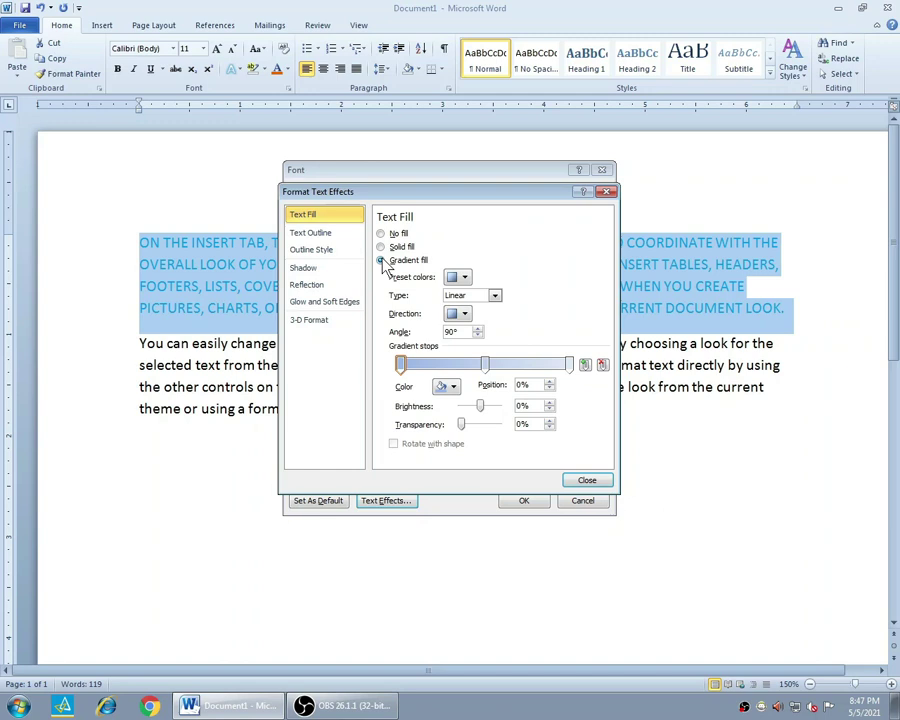
click(458, 278)
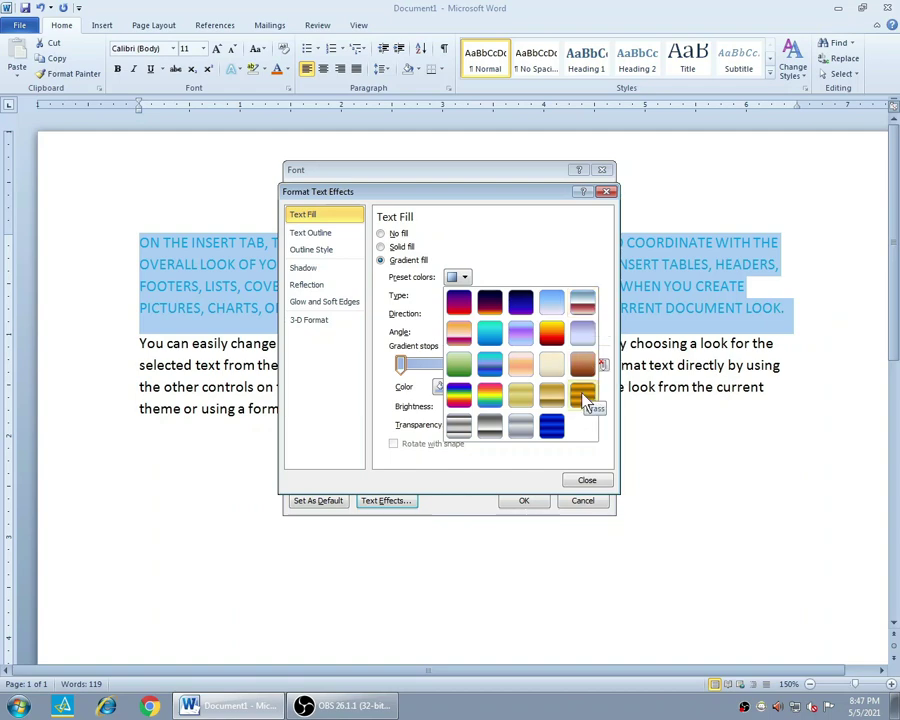
click(587, 400)
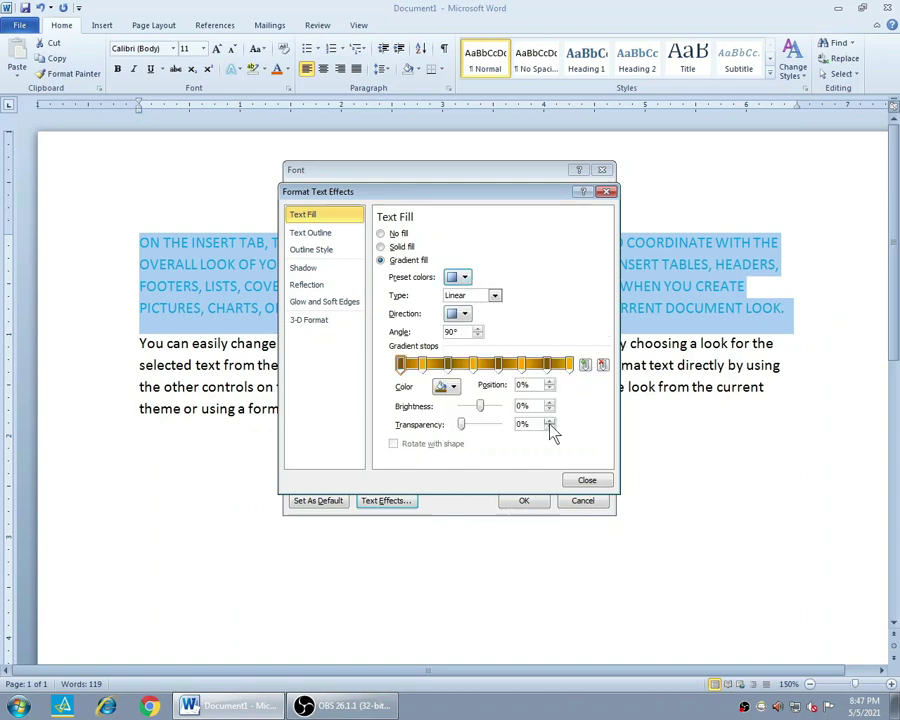
click(590, 479)
click(540, 499)
click(476, 478)
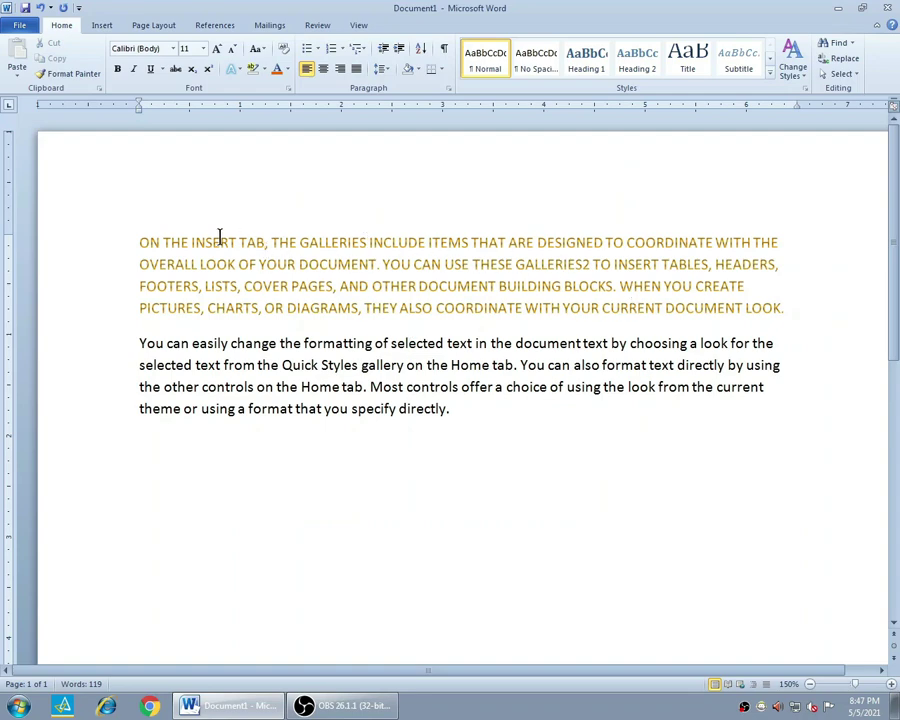
Enlarge the whole first paragraph to 36 pt and deselect it.
drag(139, 240, 820, 315)
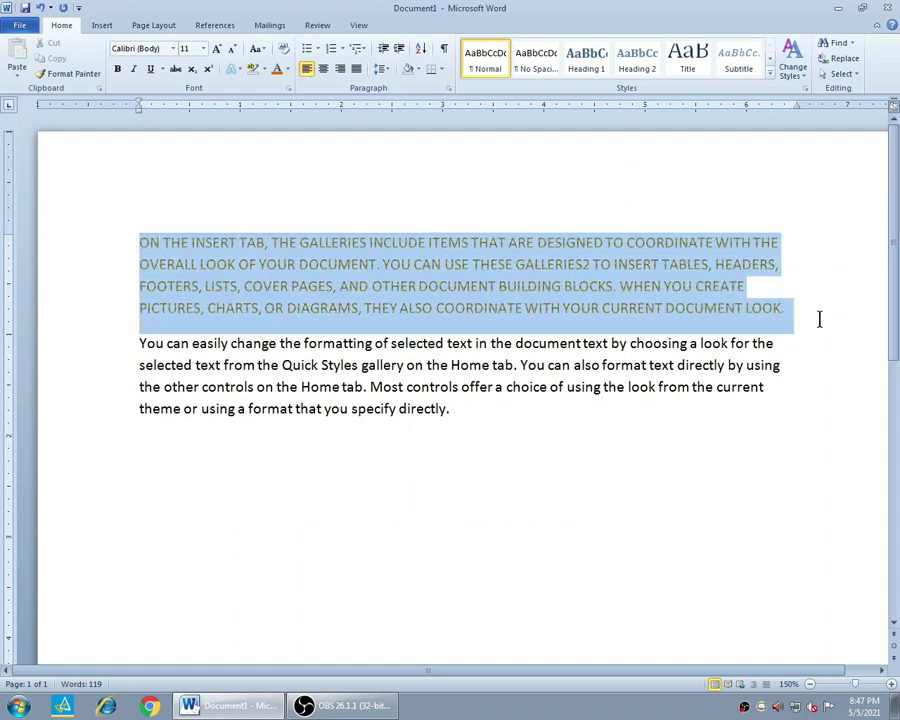
click(217, 49)
click(217, 49)
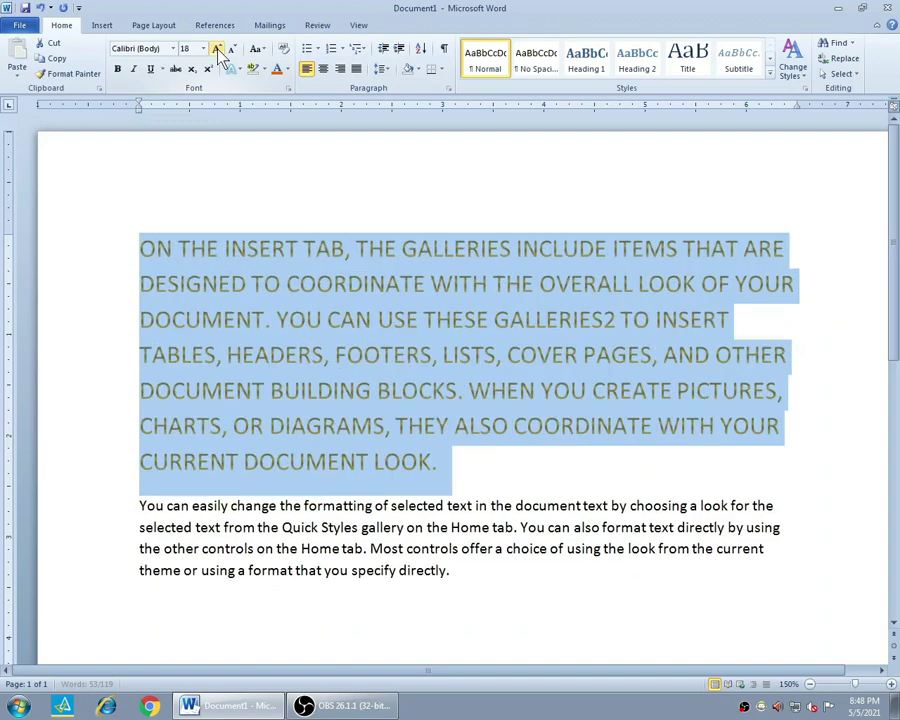
click(217, 49)
click(217, 49)
click(278, 253)
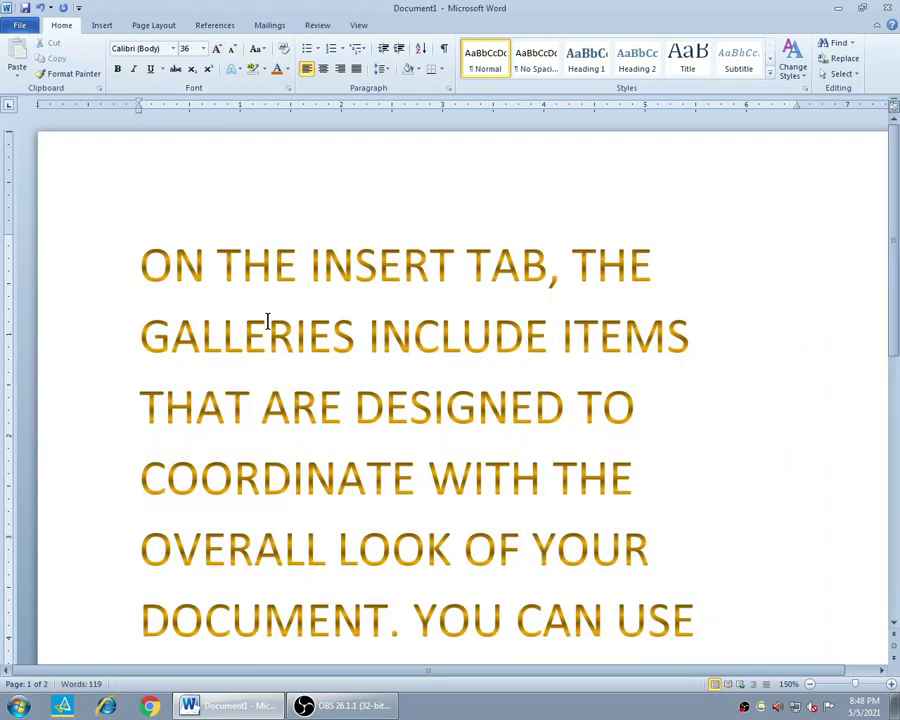
Examine the preset colours and gradient types offered for the first six lines' text fill, and the current gradient on the word "TAB".
drag(145, 261, 755, 603)
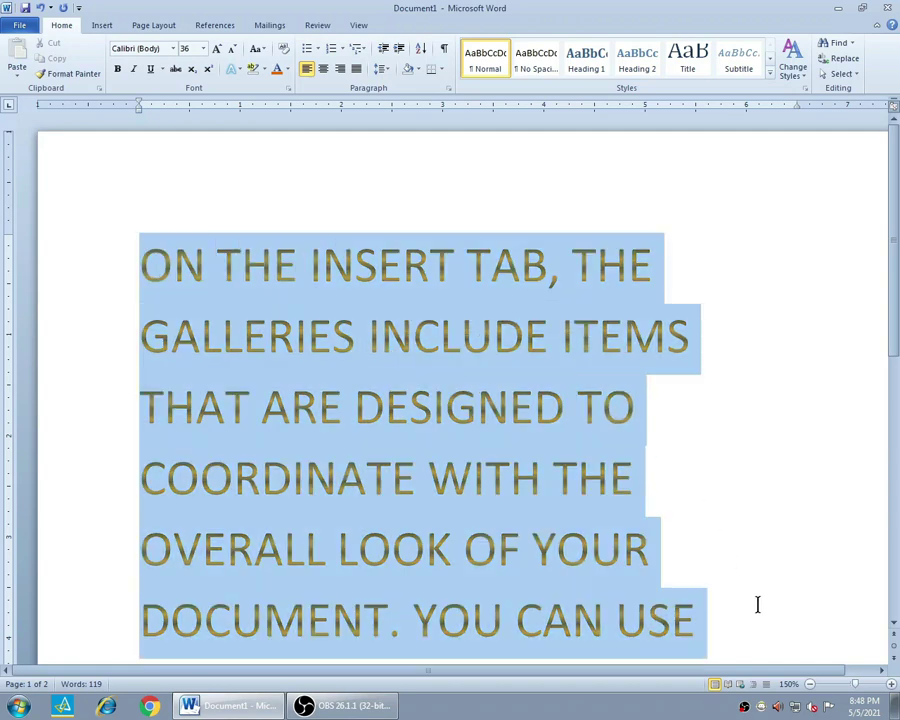
click(289, 88)
click(383, 501)
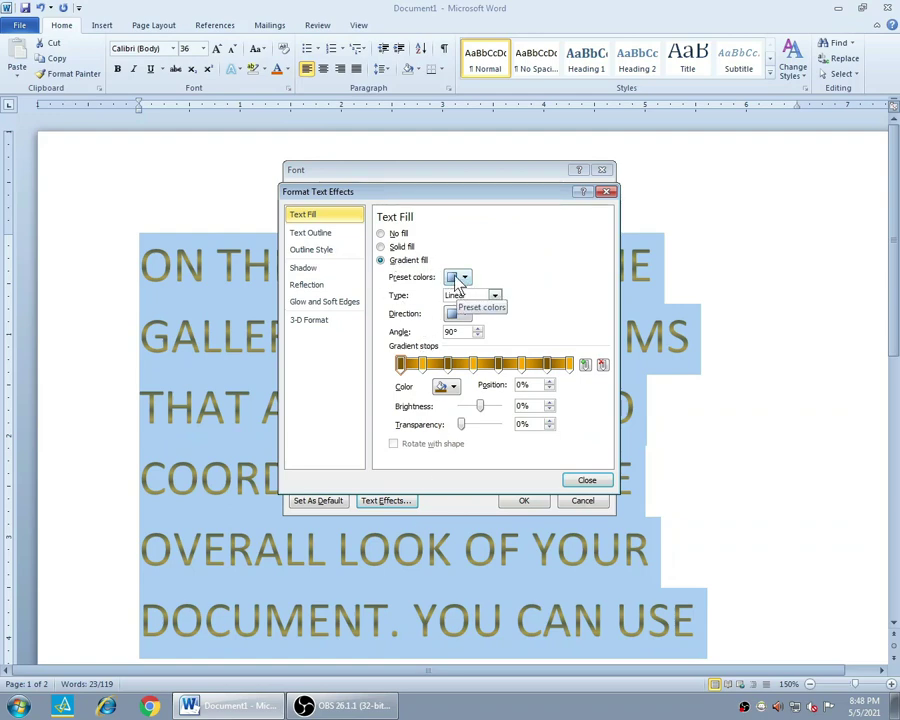
click(458, 280)
click(510, 243)
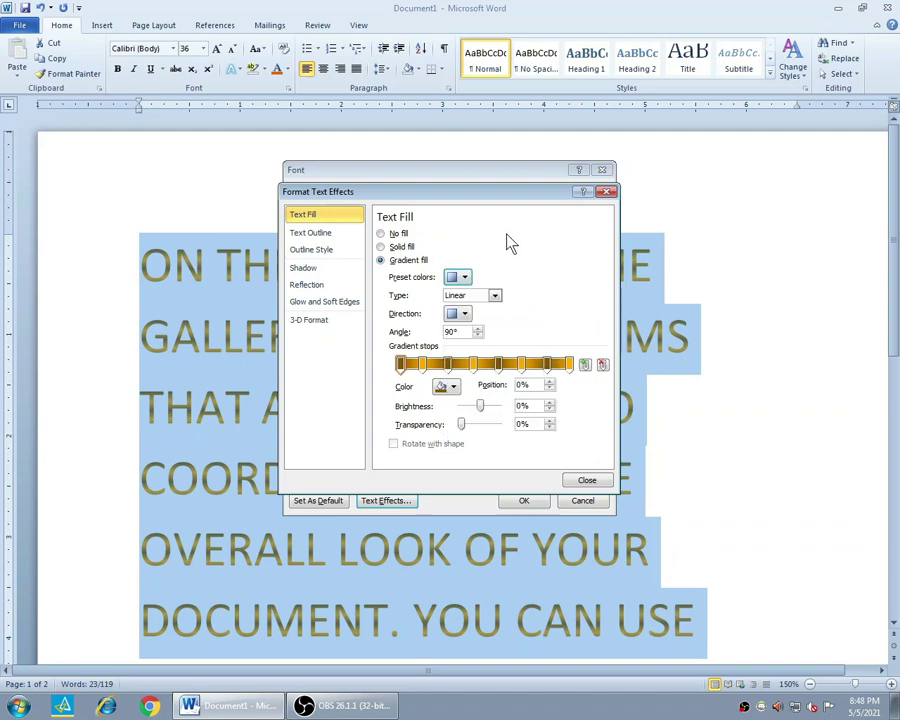
click(458, 278)
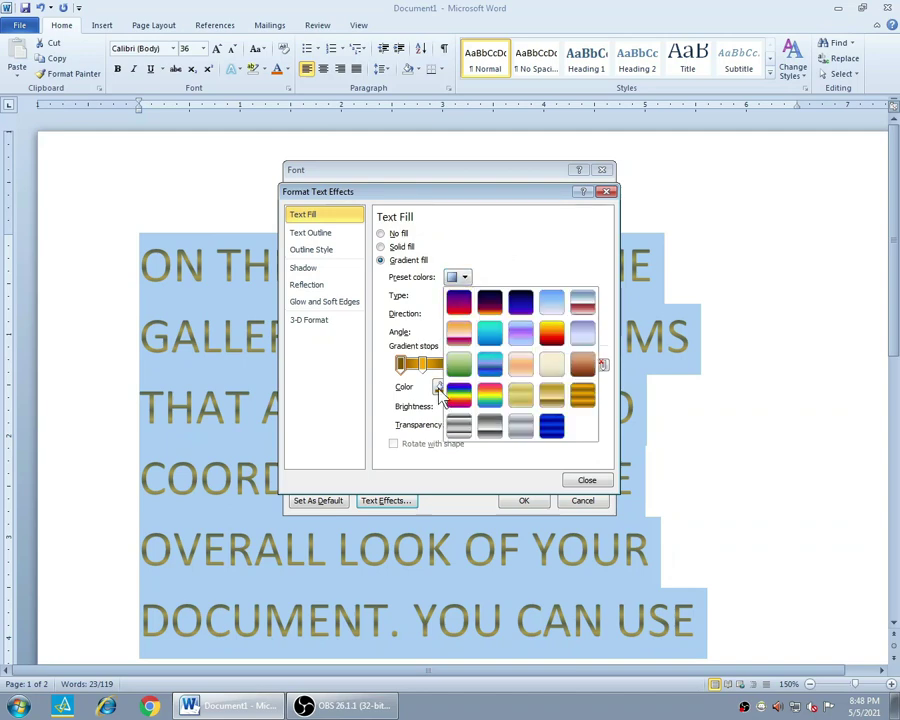
click(524, 284)
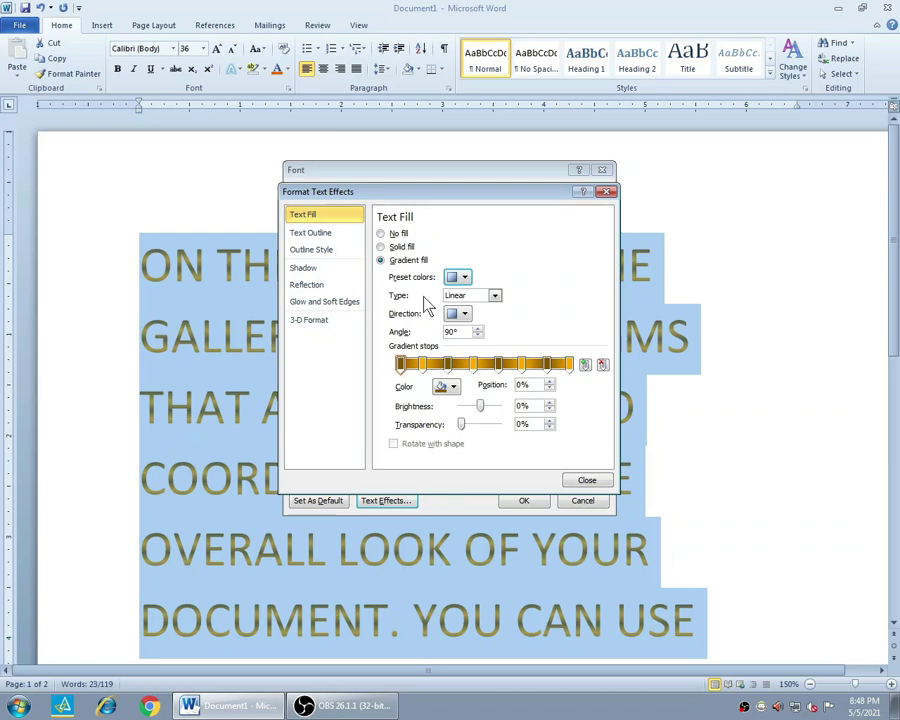
click(494, 295)
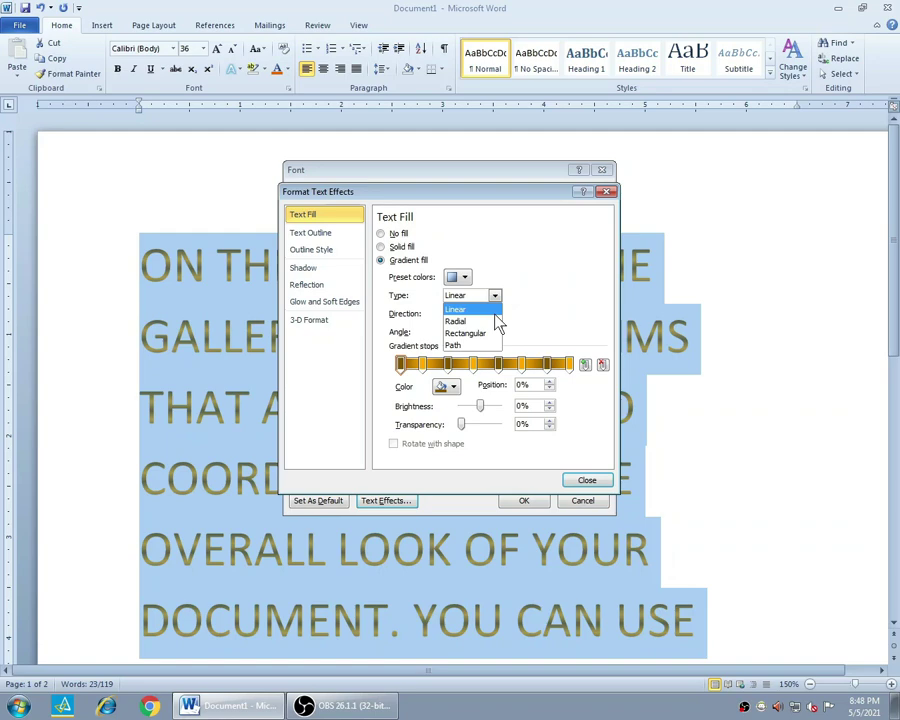
click(590, 481)
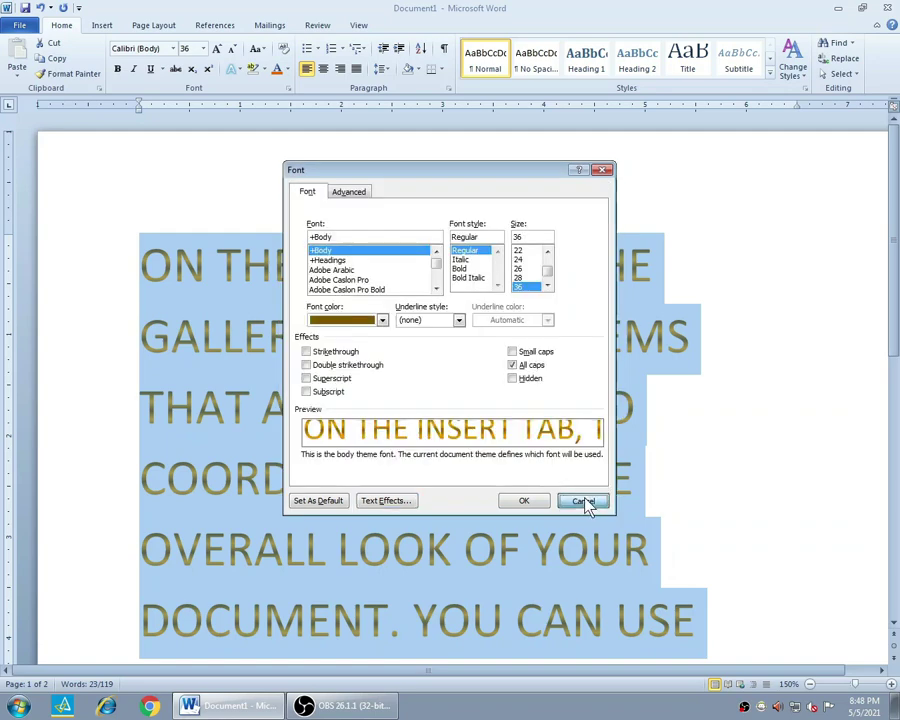
click(585, 503)
click(684, 340)
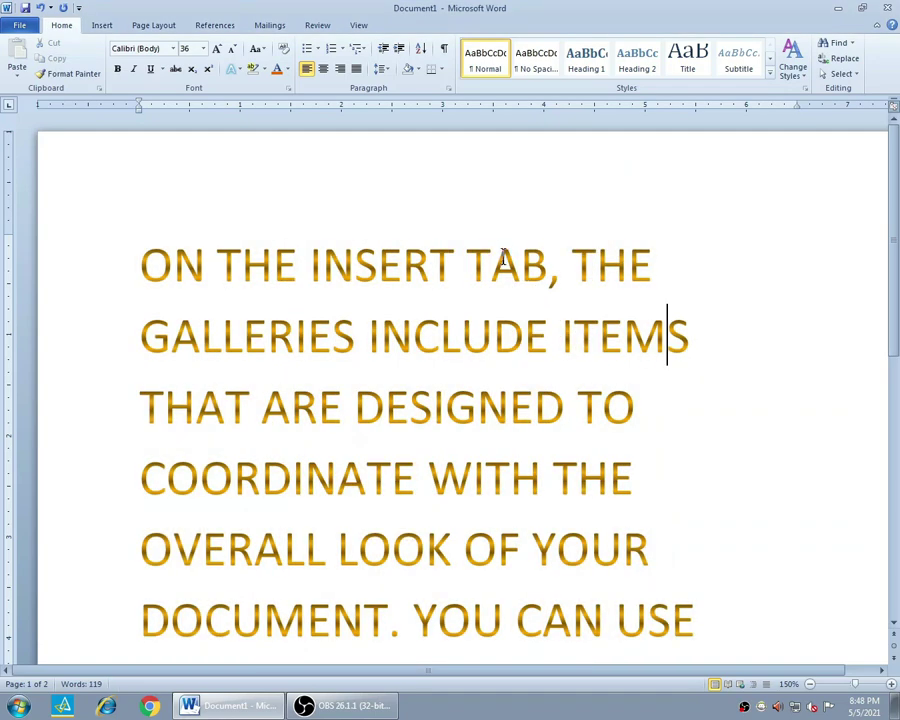
drag(466, 258, 548, 262)
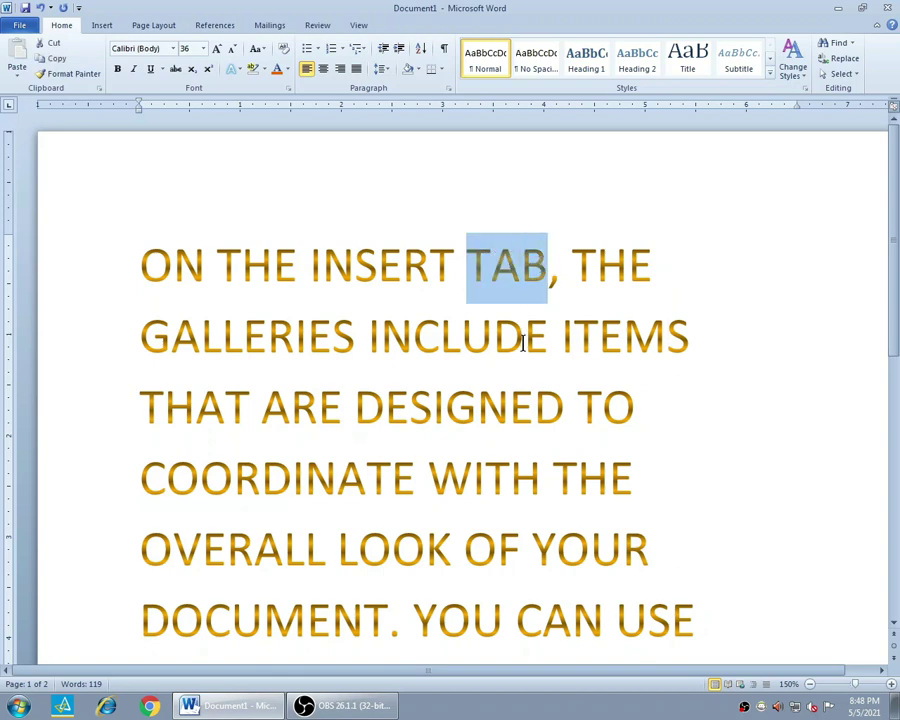
click(525, 337)
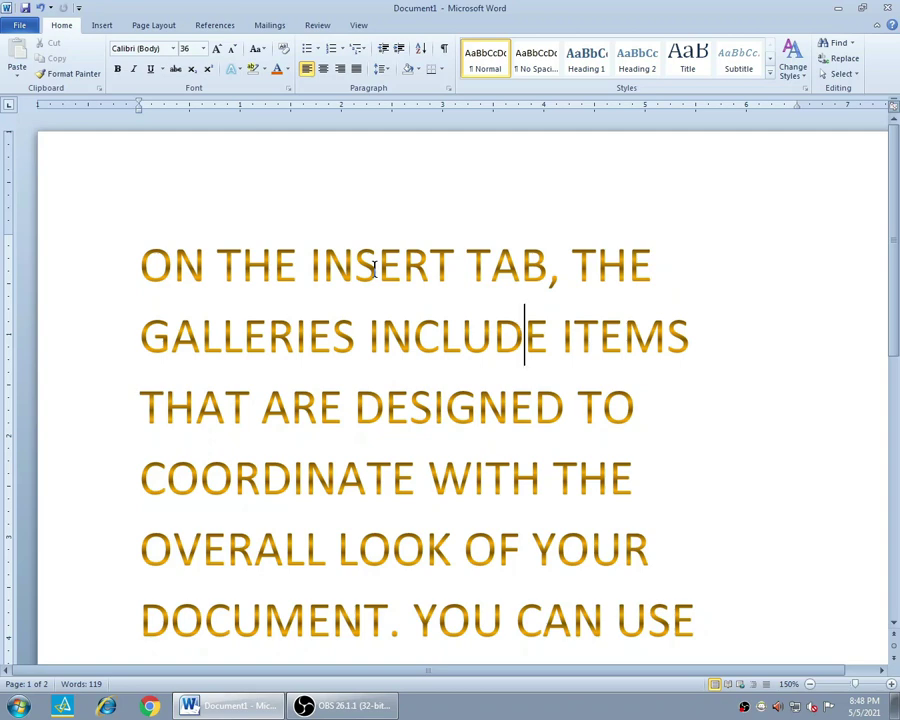
Set the gradient type of the text fill on the first six lines to Radial and deselect the text.
drag(141, 264, 689, 609)
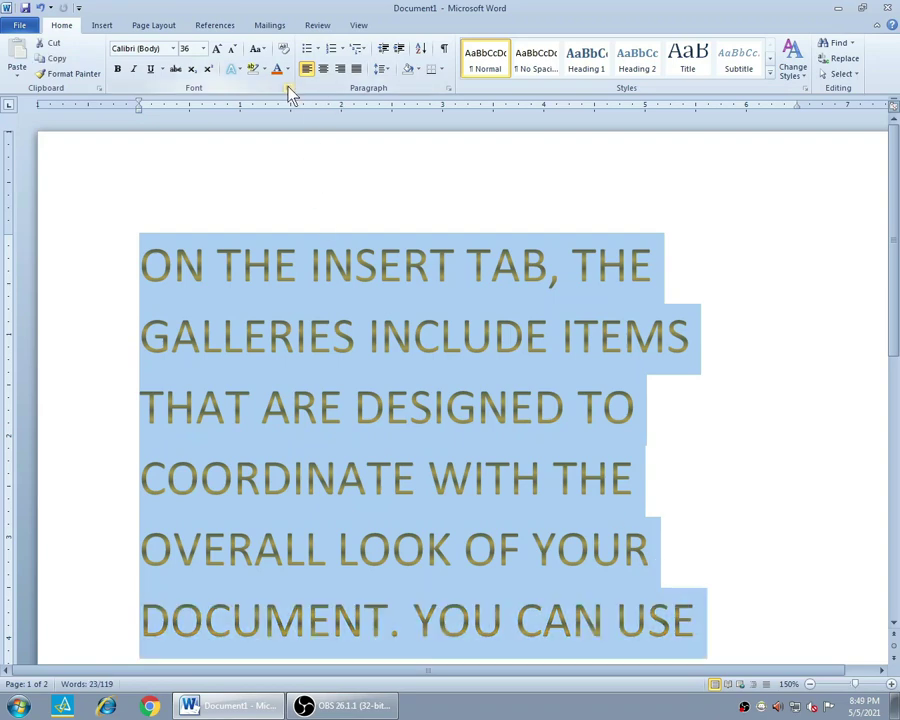
click(288, 89)
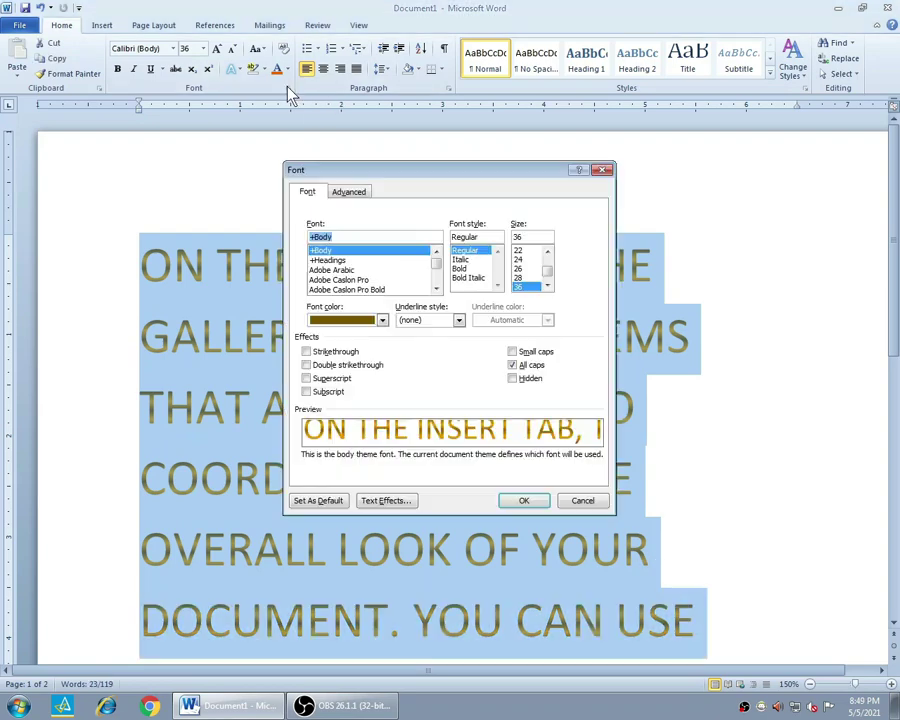
click(384, 500)
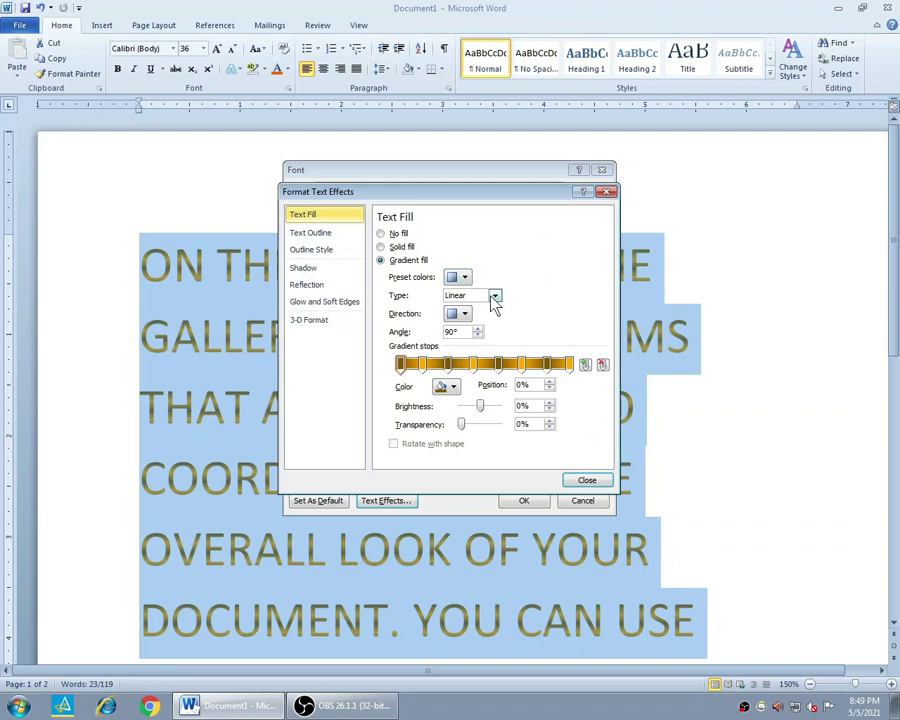
click(494, 297)
click(482, 319)
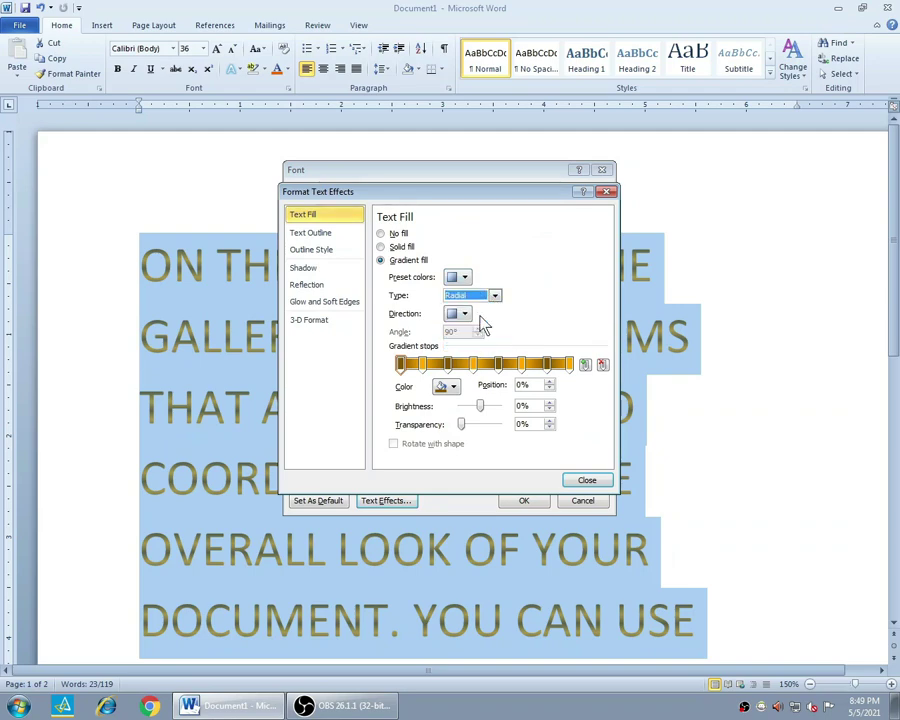
click(585, 480)
click(530, 500)
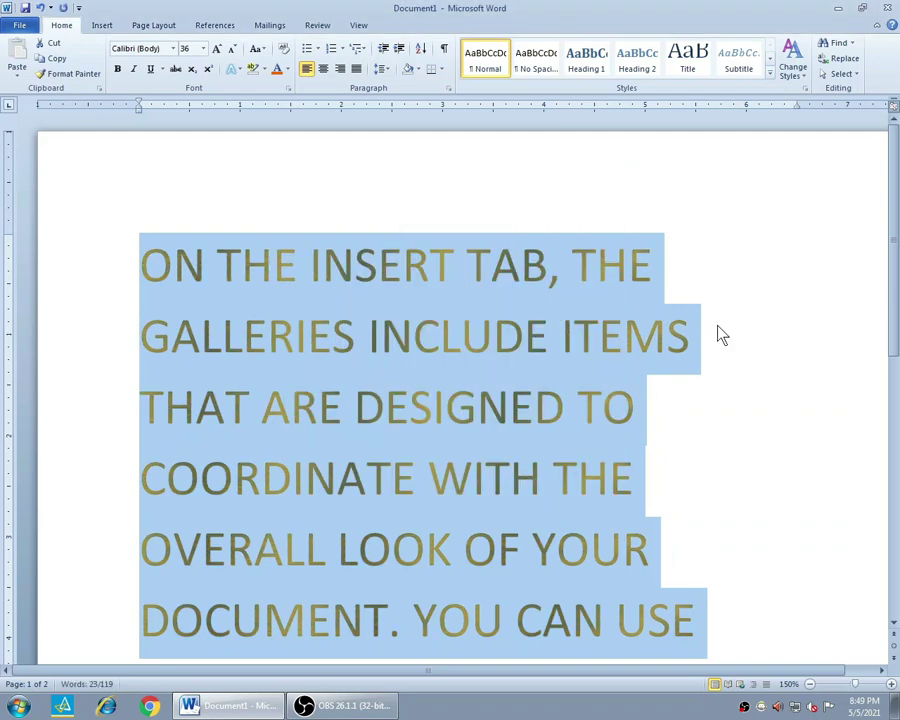
click(723, 335)
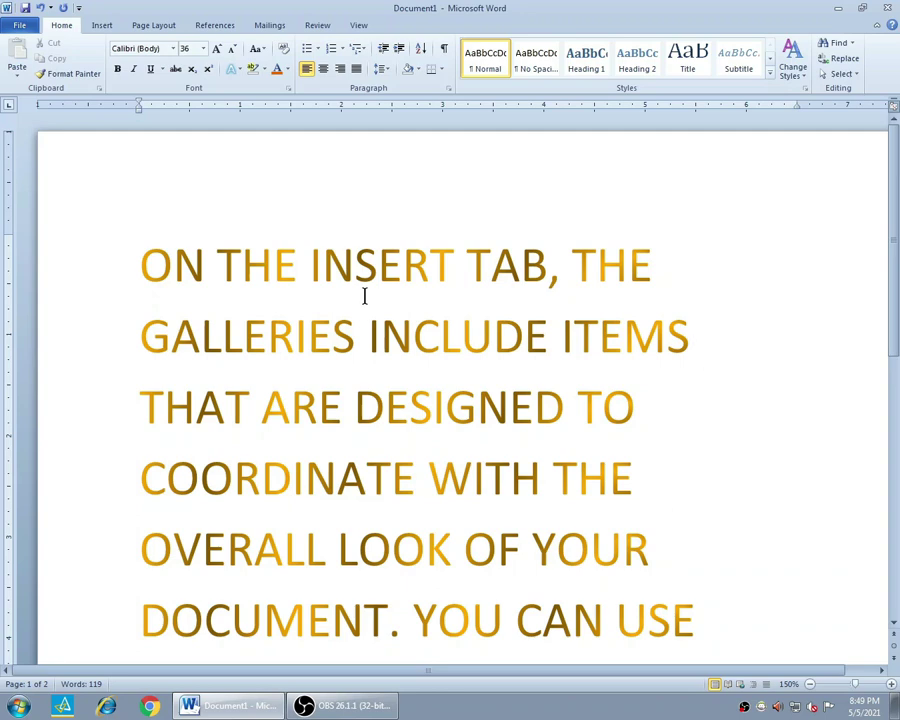
Set the gradient type of the text fill on the first six lines to Rectangular and deselect the text.
drag(146, 263, 669, 599)
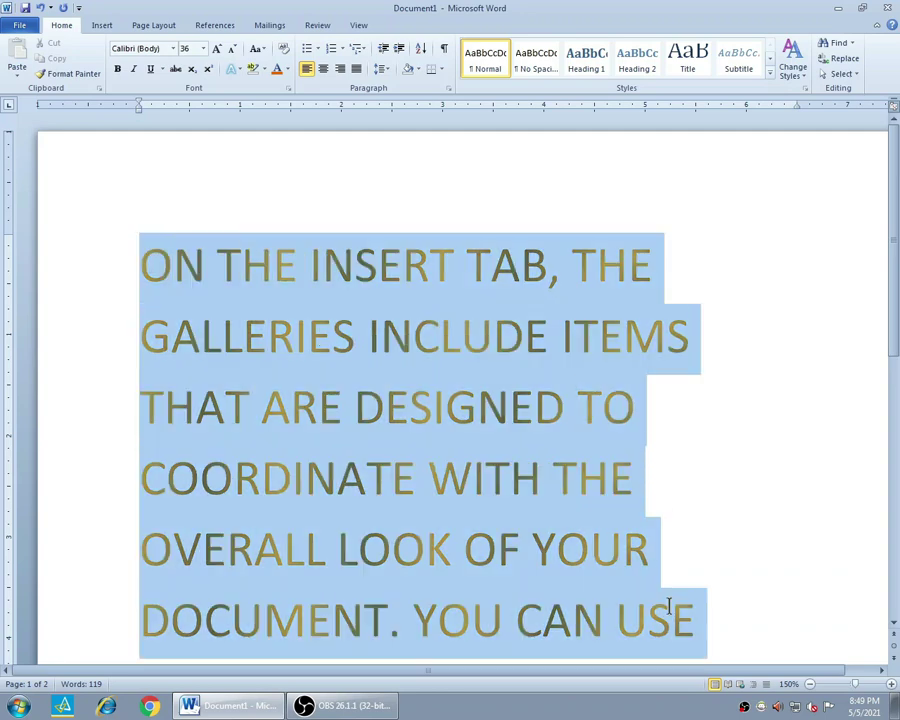
click(288, 89)
click(388, 501)
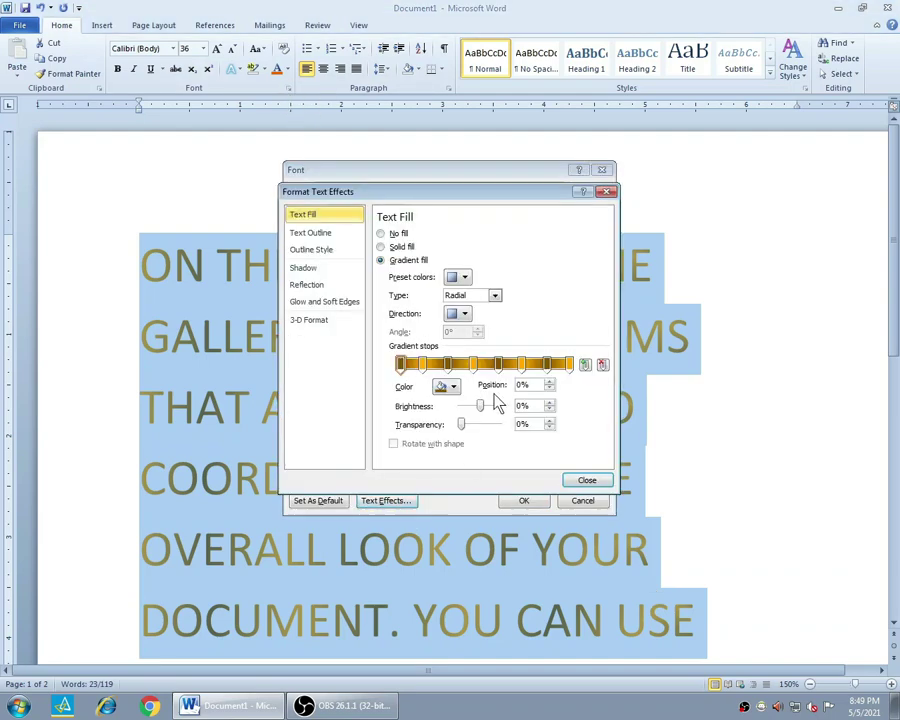
click(474, 298)
click(476, 336)
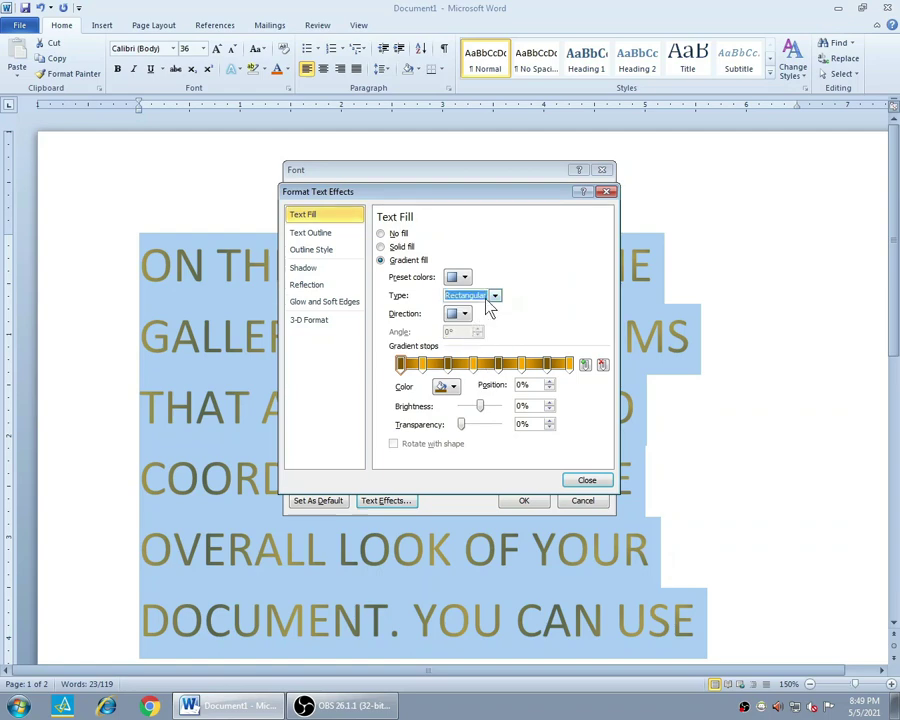
click(586, 479)
click(526, 500)
click(642, 440)
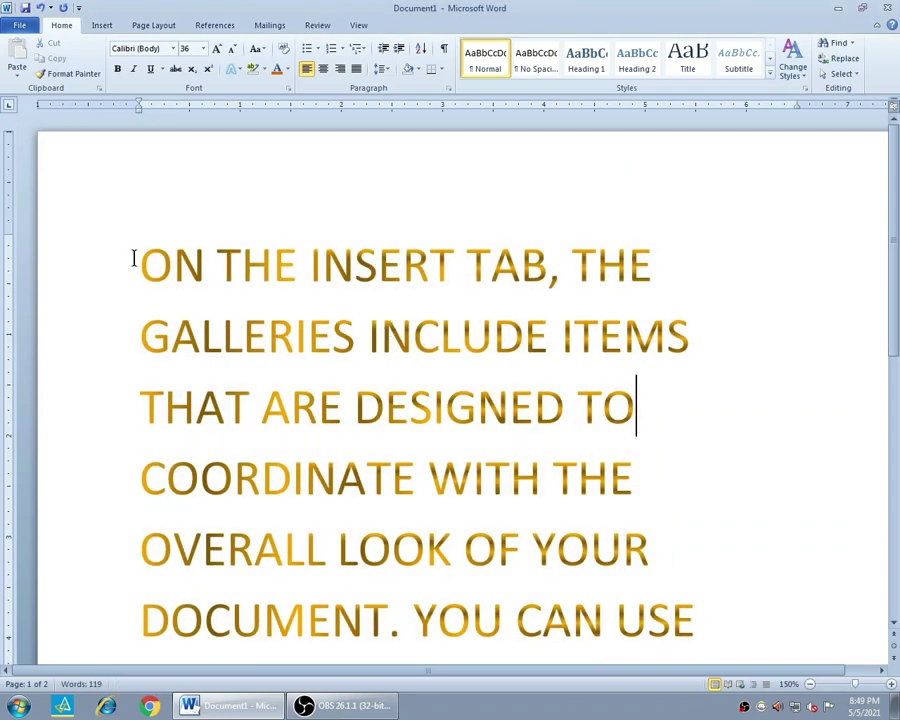
Set the rectangular gradient direction of the first six lines' text fill to the centre variant and deselect the text.
drag(133, 259, 700, 630)
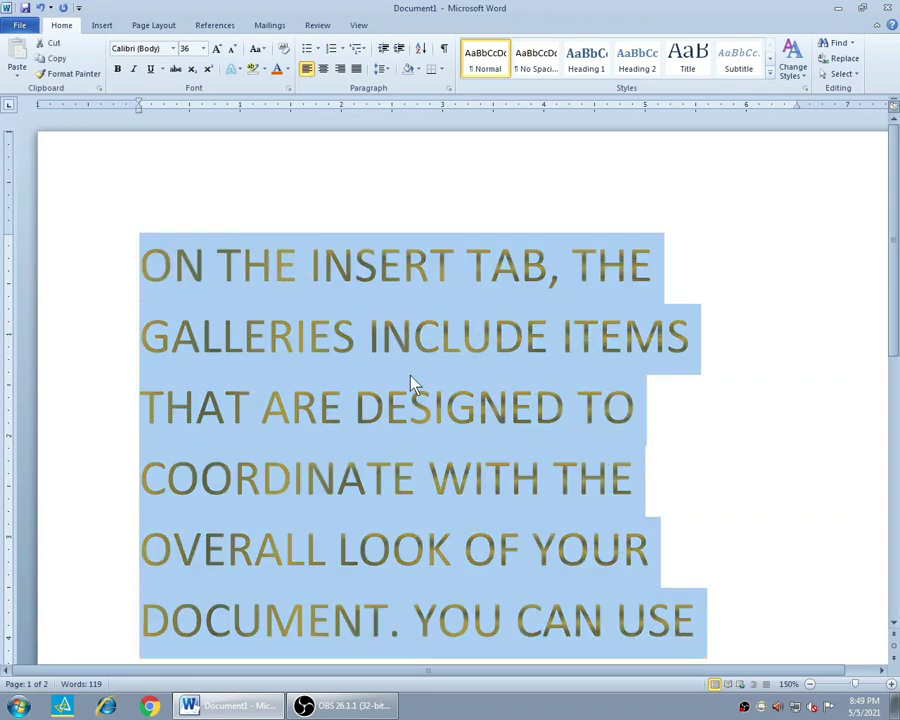
click(289, 88)
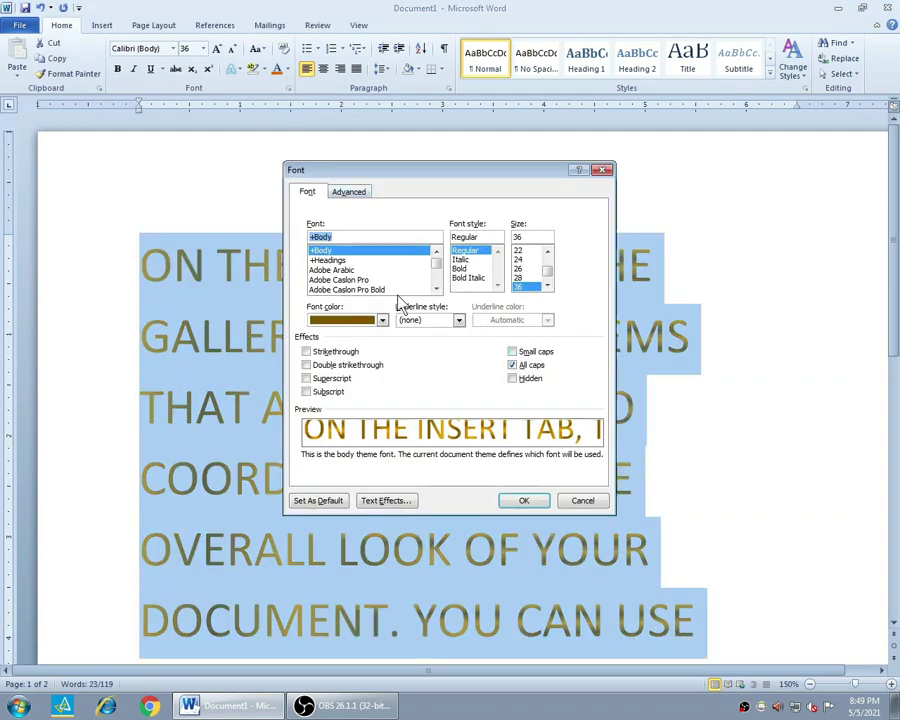
click(387, 500)
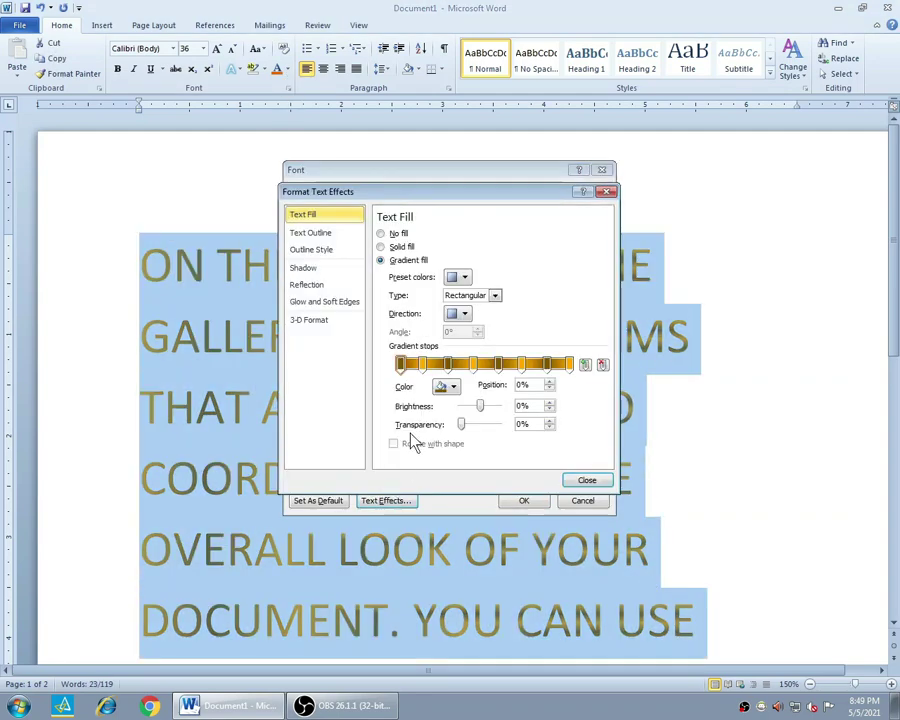
click(464, 314)
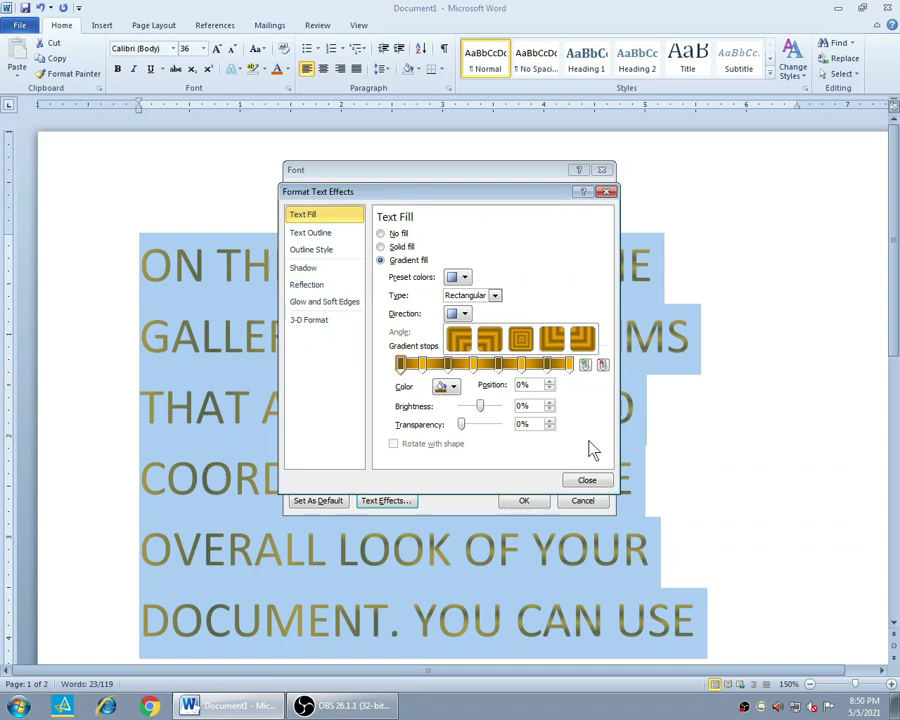
click(516, 346)
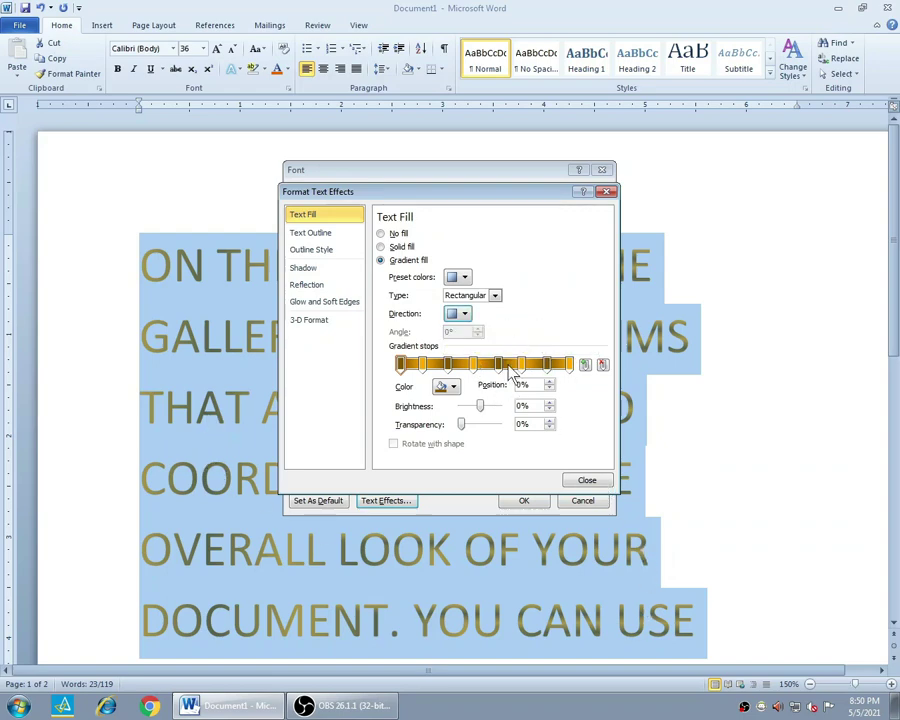
click(587, 480)
click(523, 500)
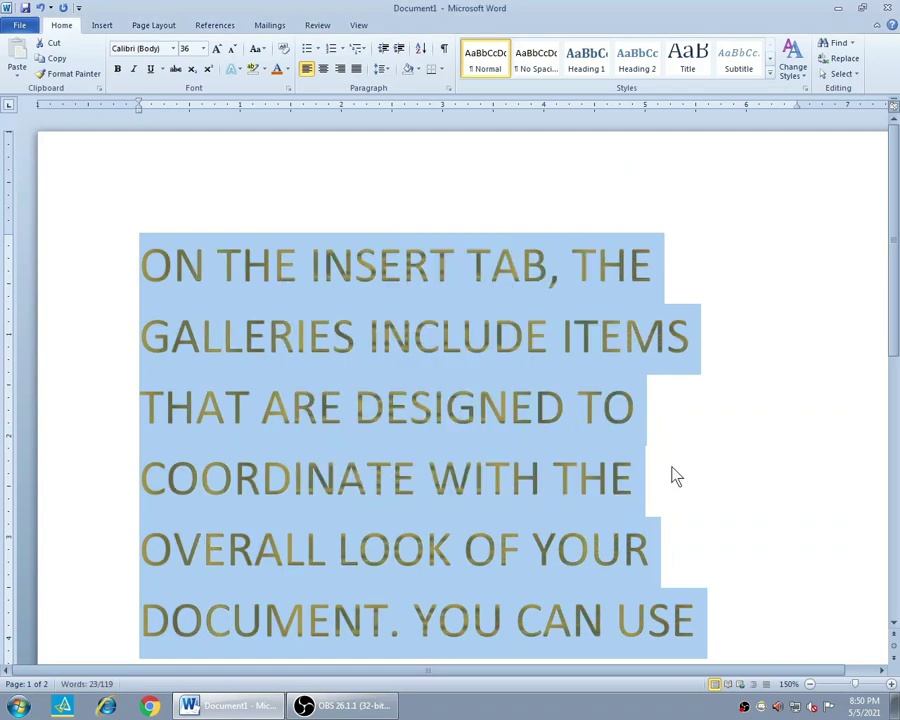
click(672, 474)
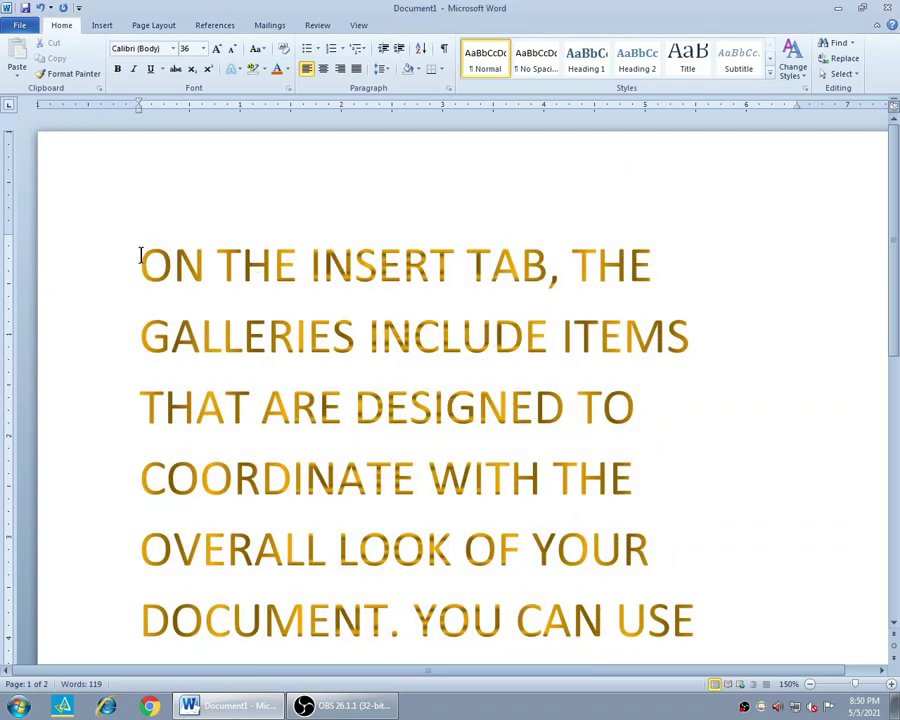
Recolour the gradient stops at 43% and 72% in the first six lines' text fill to the standard yellow.
drag(140, 258, 675, 601)
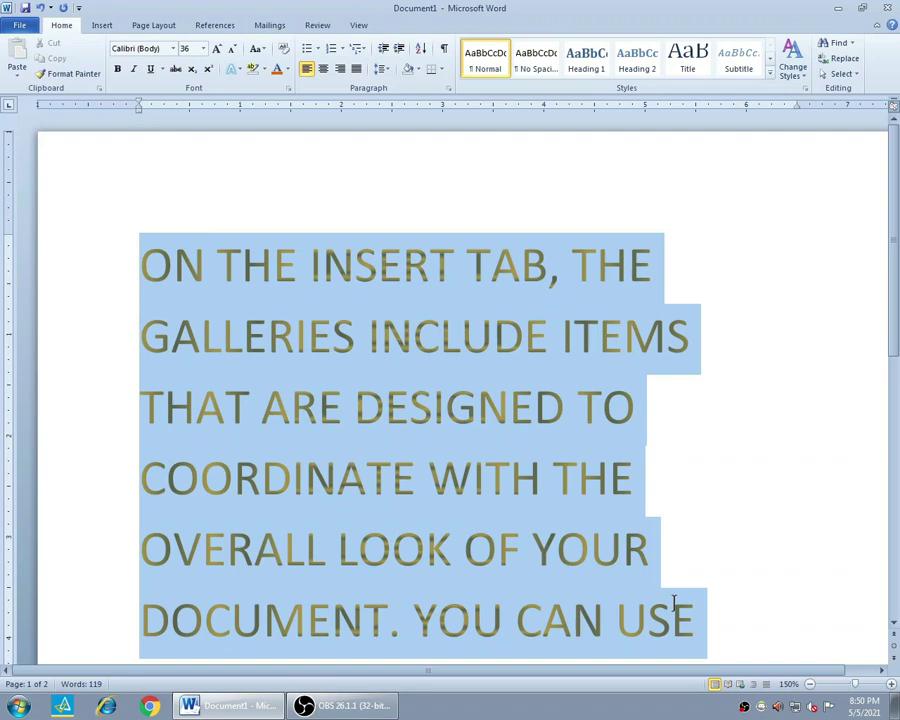
click(289, 89)
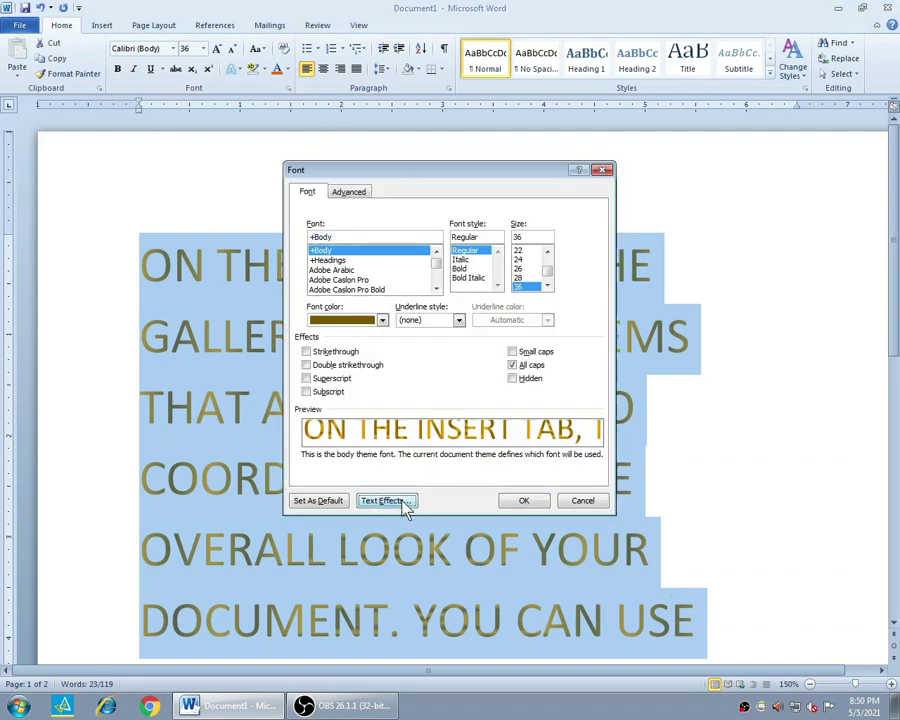
click(405, 502)
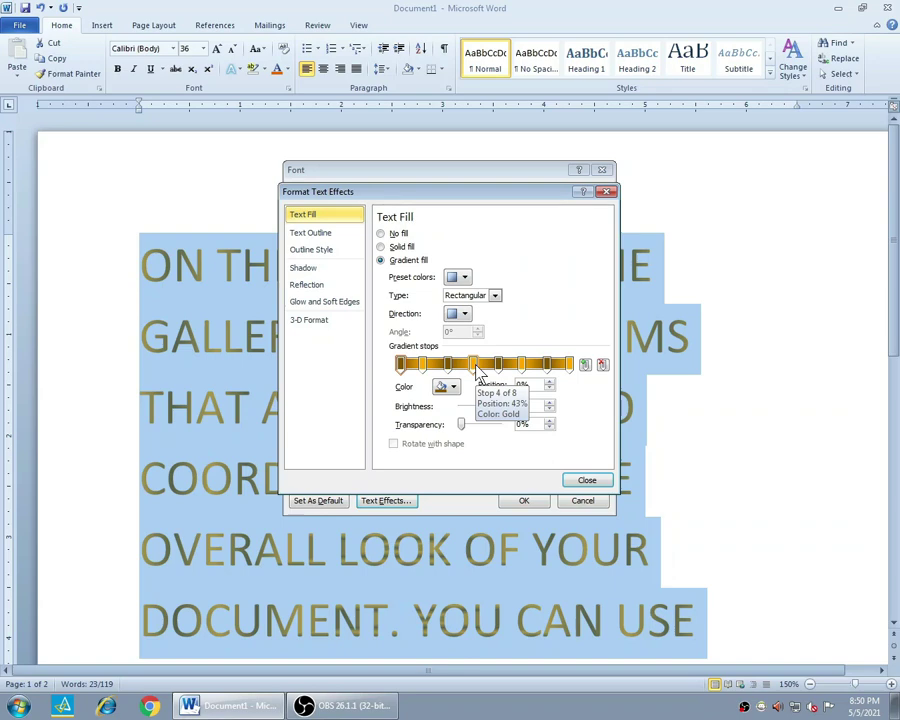
click(476, 366)
click(452, 388)
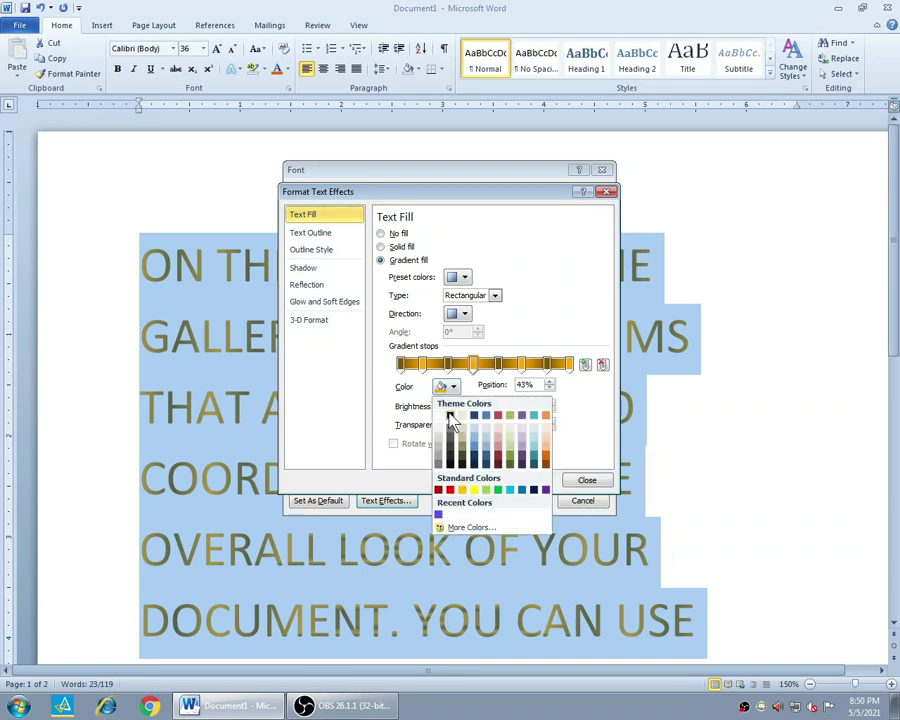
click(479, 490)
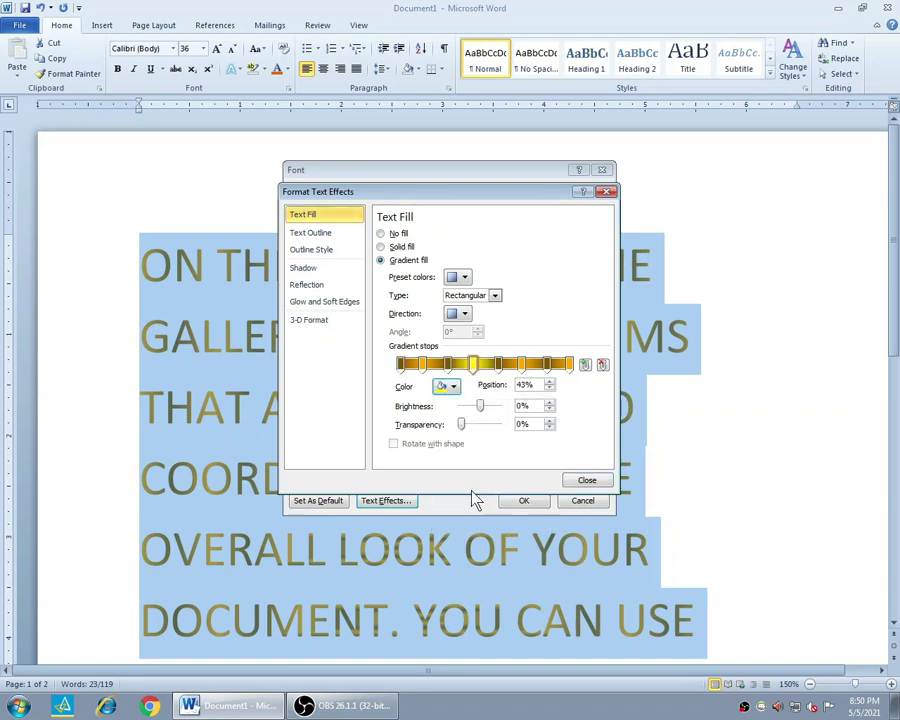
click(521, 364)
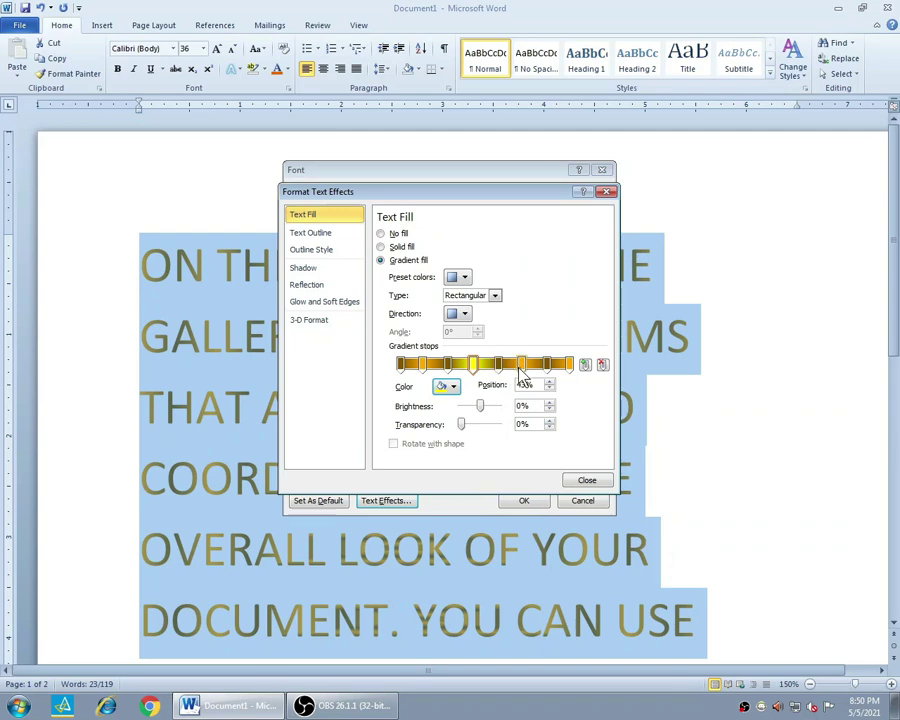
click(453, 387)
click(465, 512)
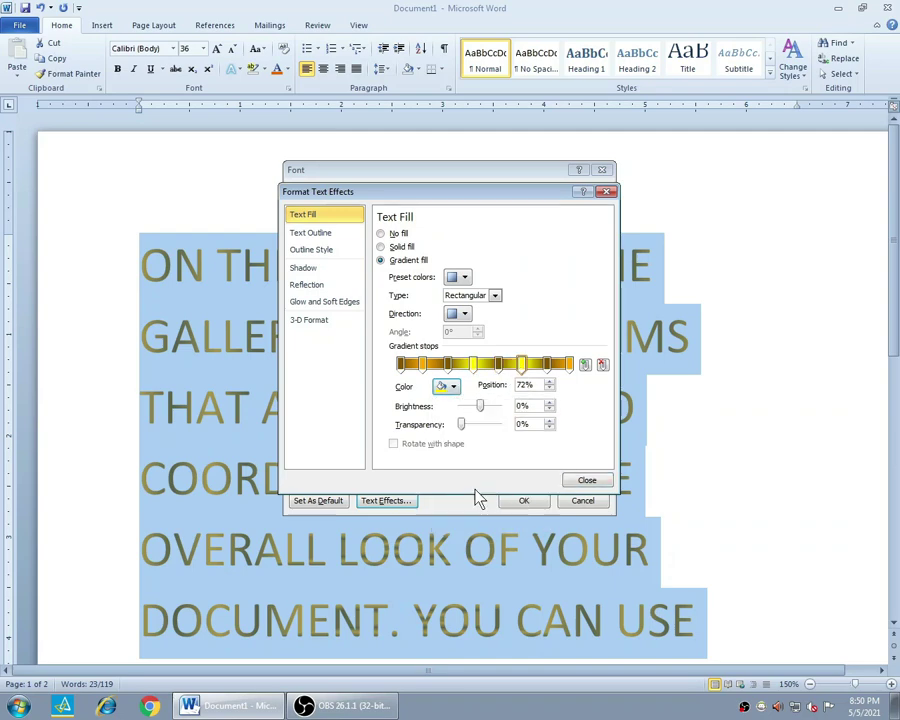
Recolour the gradient stop at 58% to the standard red, apply the text fill and deselect the text.
click(500, 364)
click(452, 388)
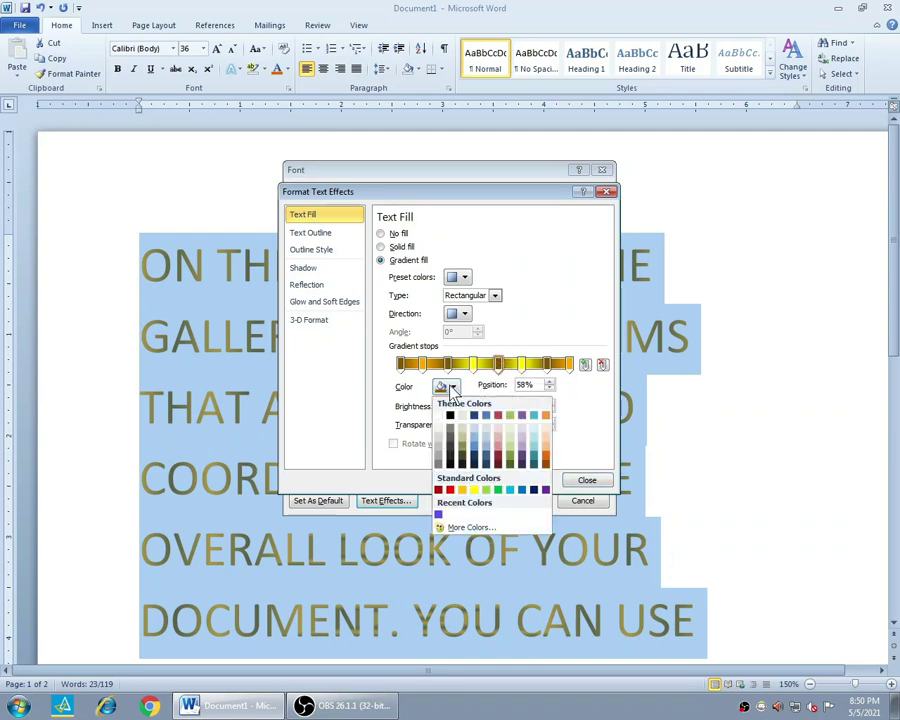
click(449, 490)
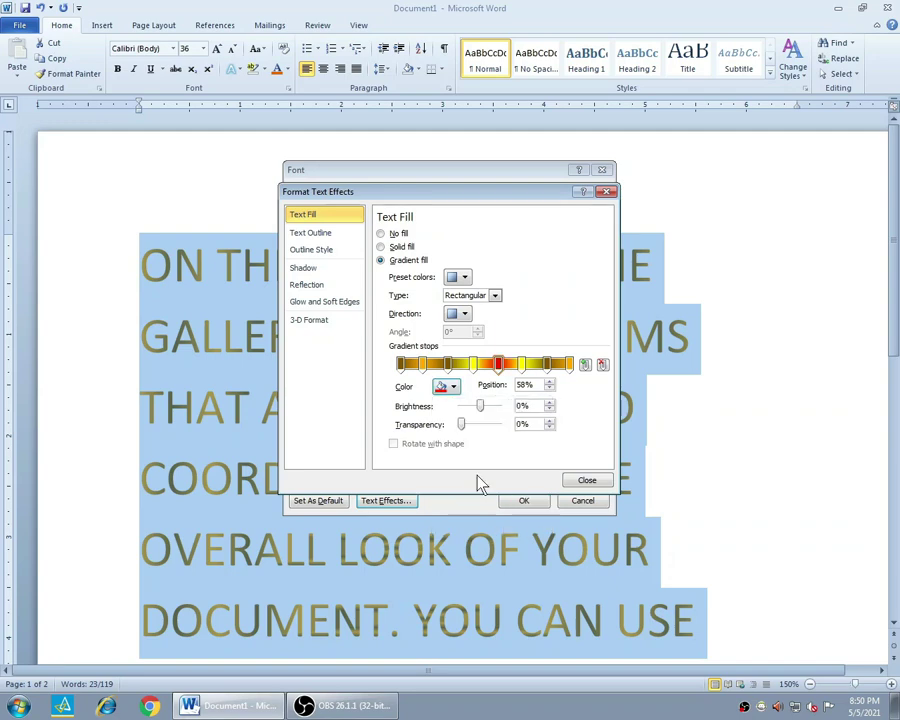
click(585, 481)
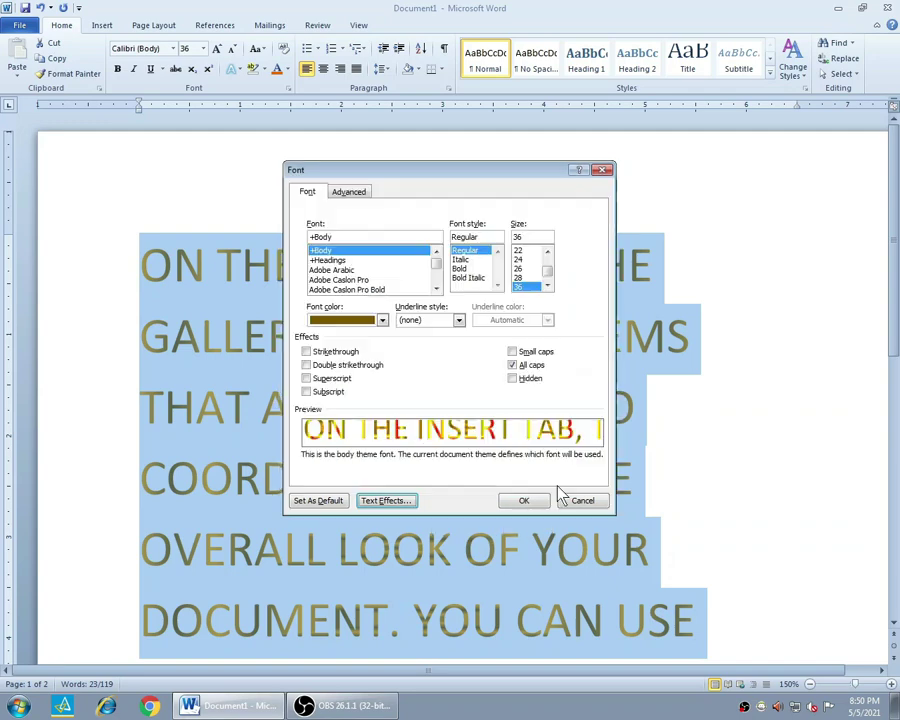
click(532, 501)
click(683, 411)
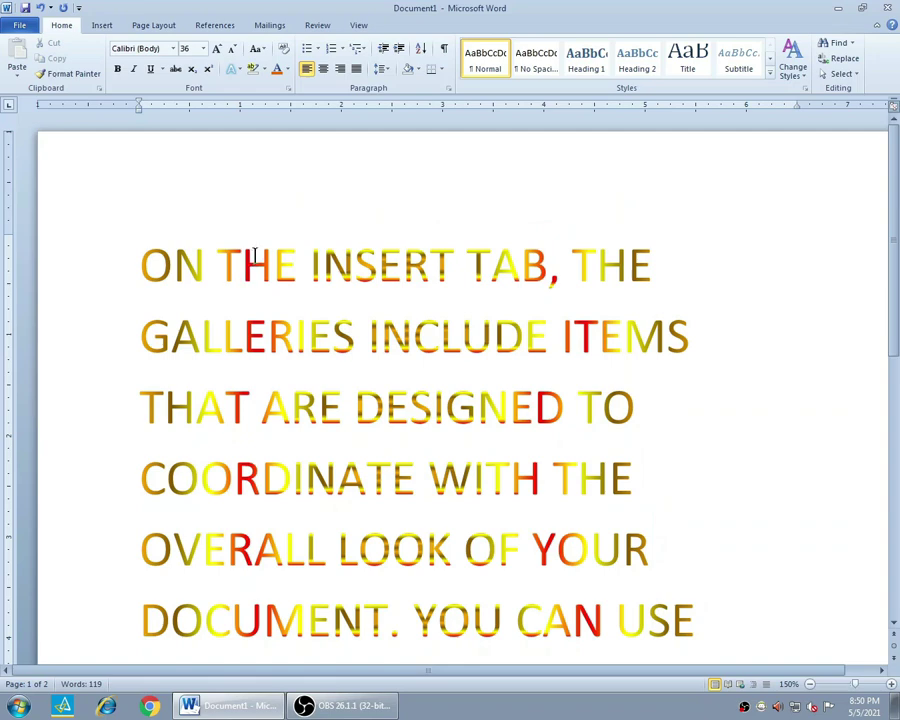
Remove the gradient stops at 13% and 28% from the text fill of the first six lines.
drag(144, 263, 695, 618)
click(288, 90)
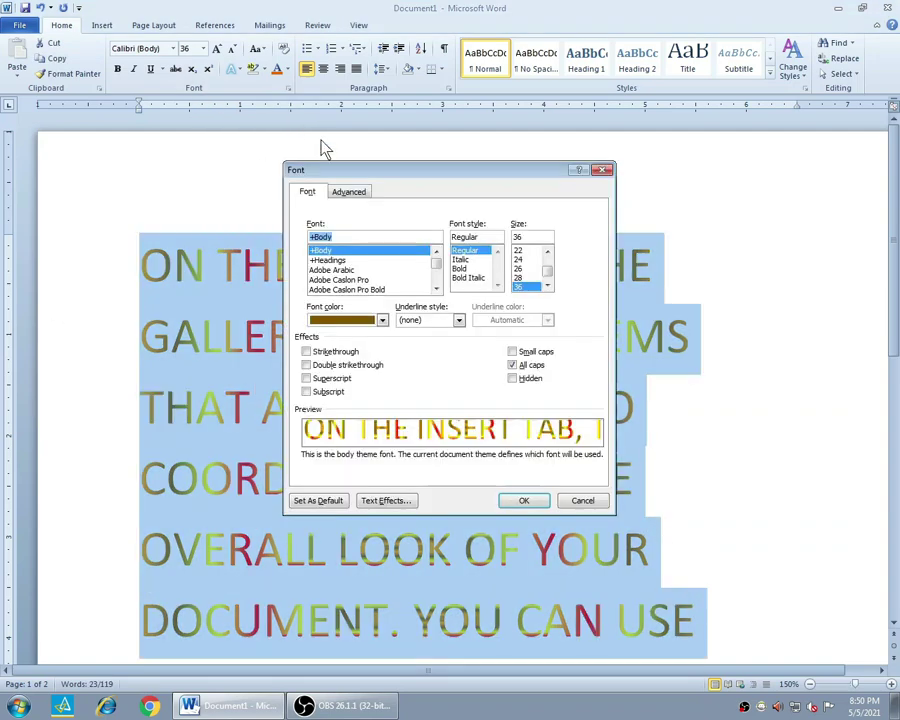
click(386, 501)
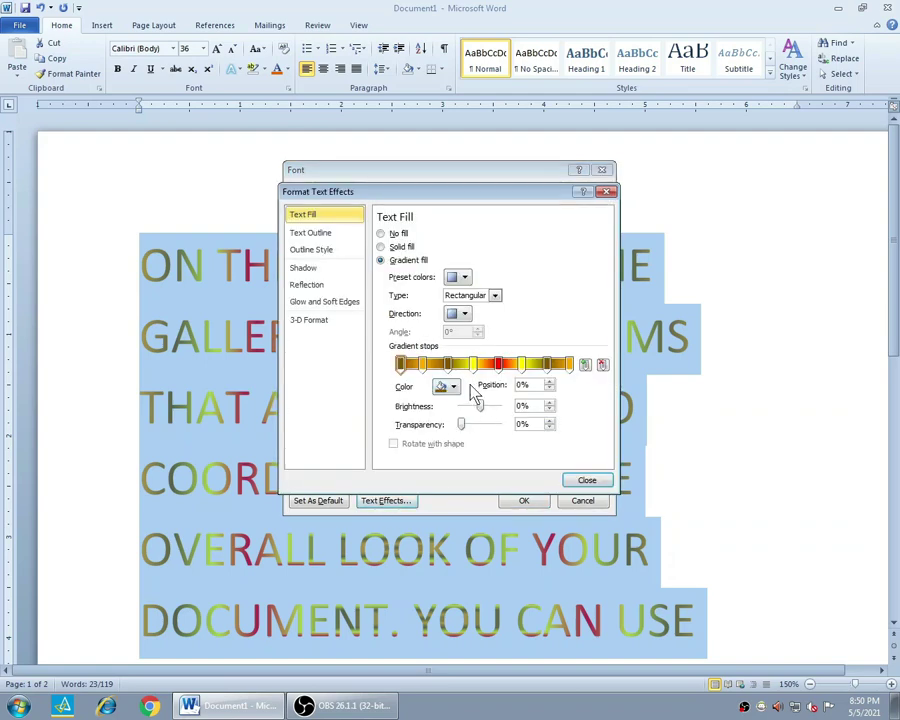
click(464, 279)
click(488, 277)
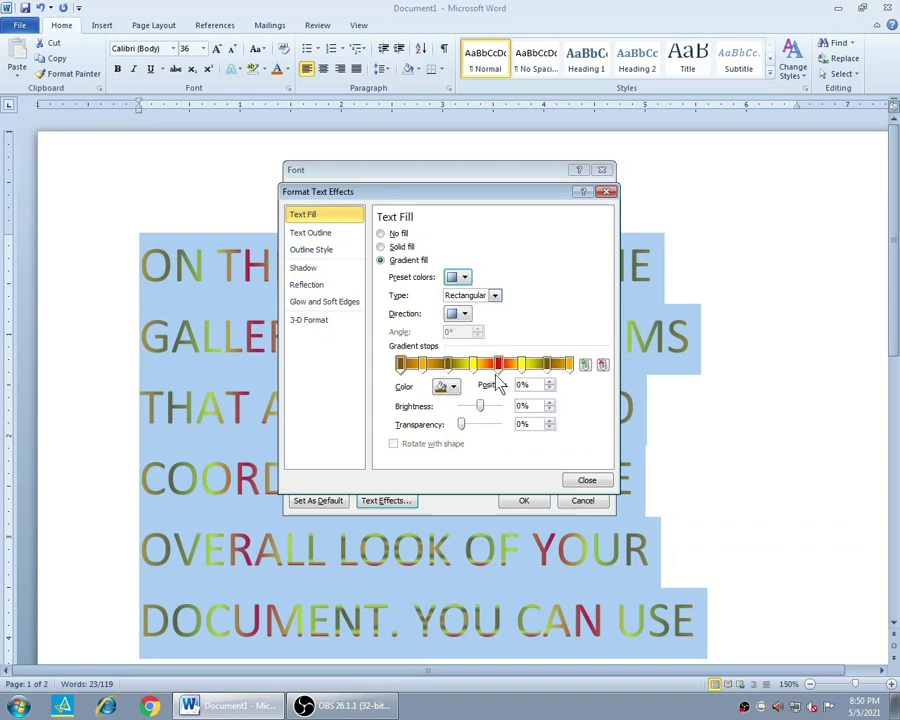
click(422, 365)
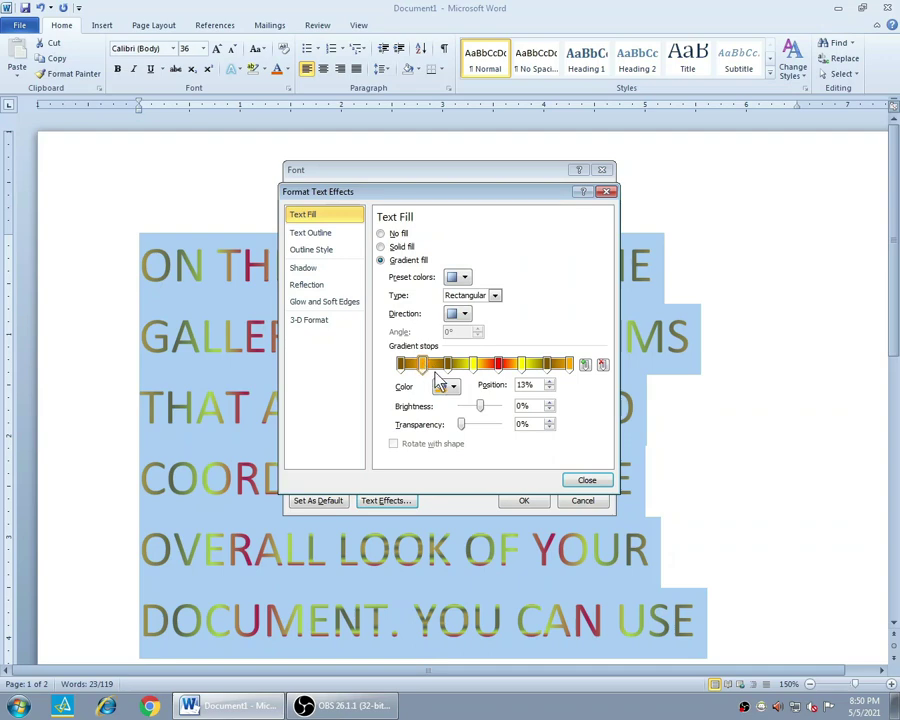
key(Delete)
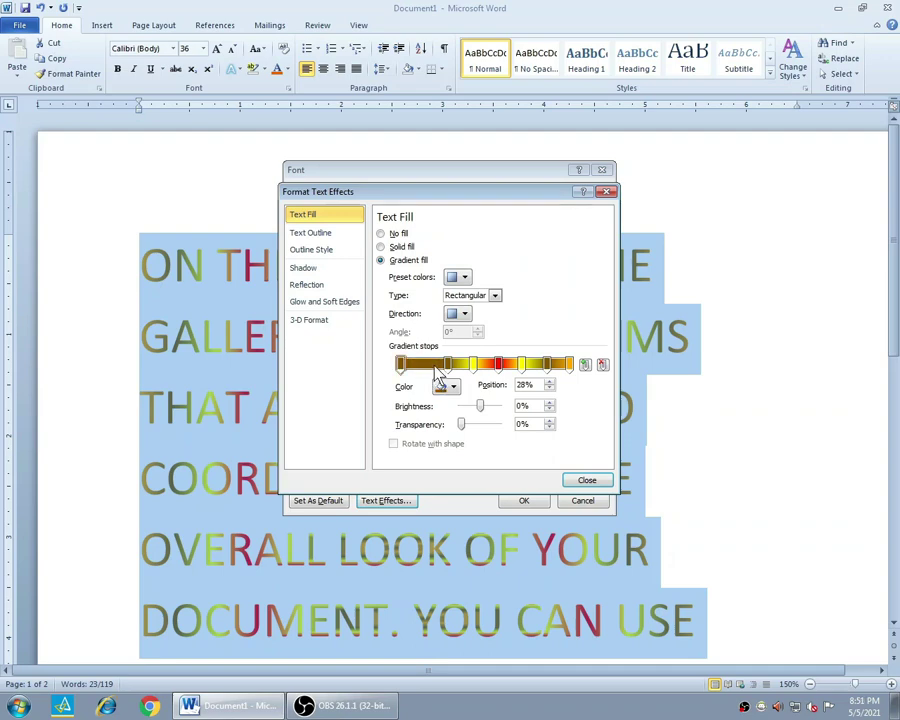
drag(448, 365, 473, 365)
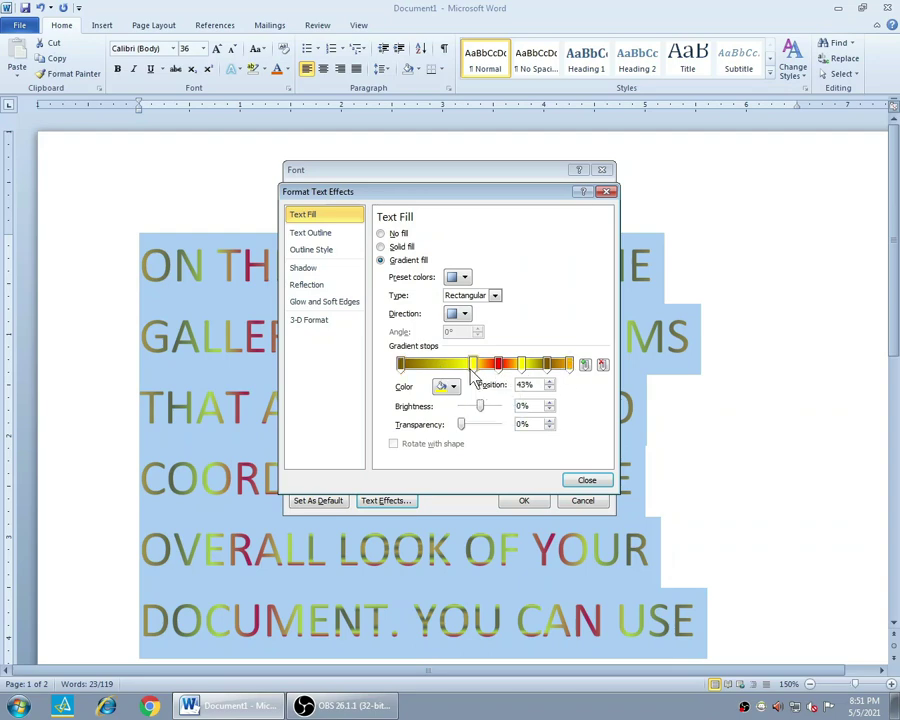
Position the first yellow gradient stop at 25% and the red stop at 50%.
mouse_move(474, 368)
mouse_down()
mouse_move(444, 370)
mouse_move(457, 372)
mouse_up()
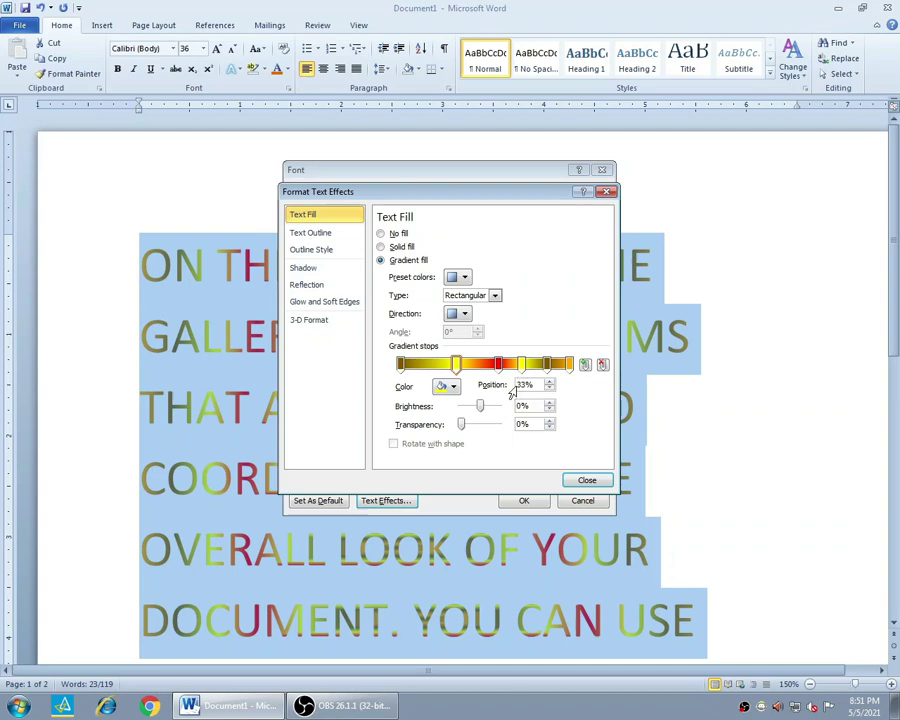
click(400, 364)
click(456, 364)
double_click(525, 385)
text(25)
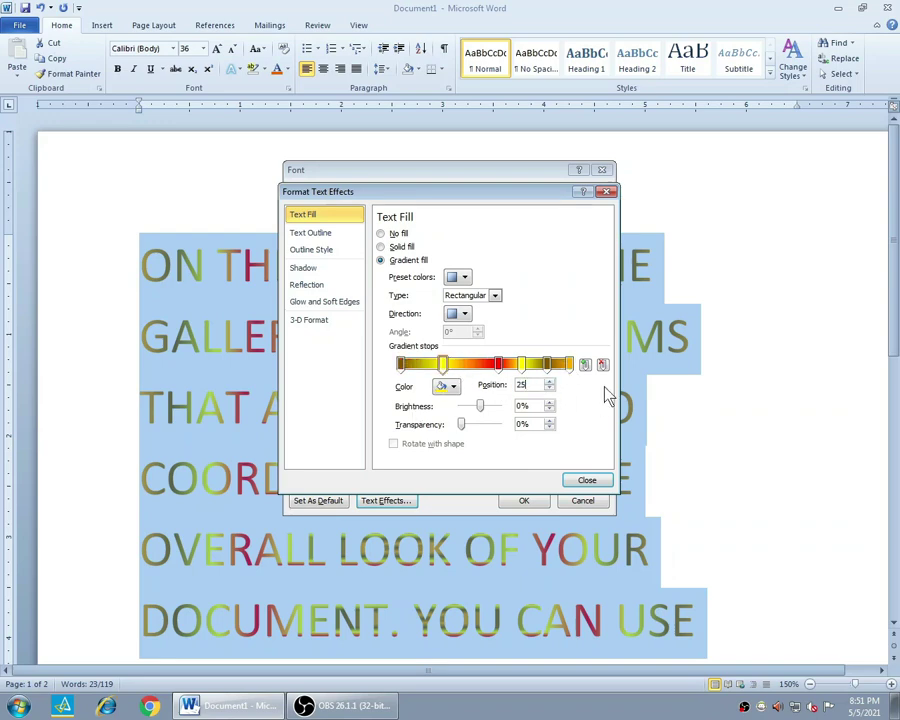
click(498, 364)
drag(536, 383, 491, 385)
text(50)
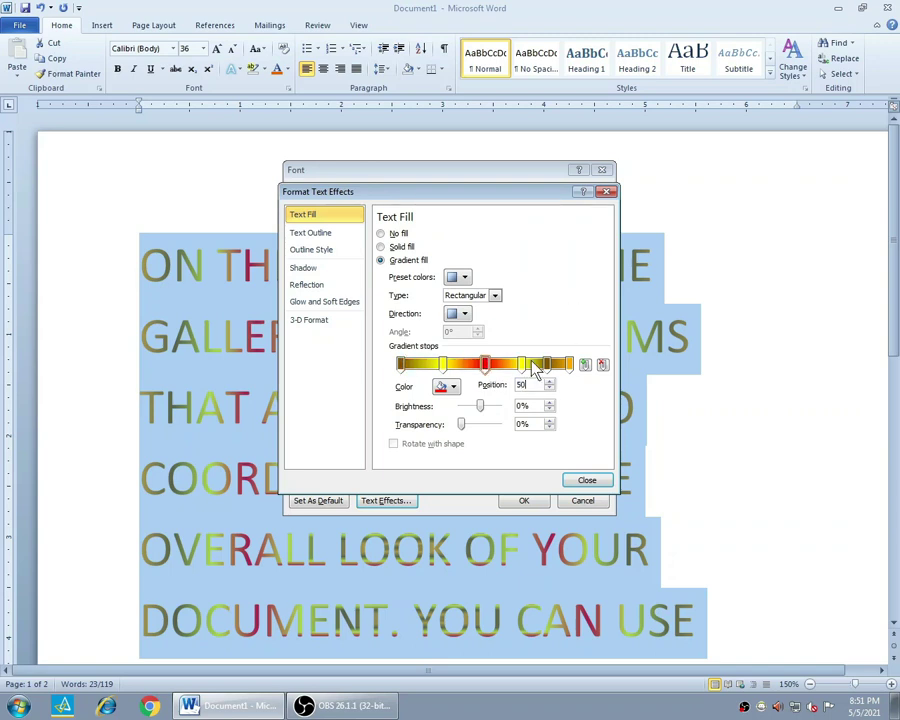
Position the second yellow gradient stop at 75% and remove the dark brown stop after it.
click(522, 364)
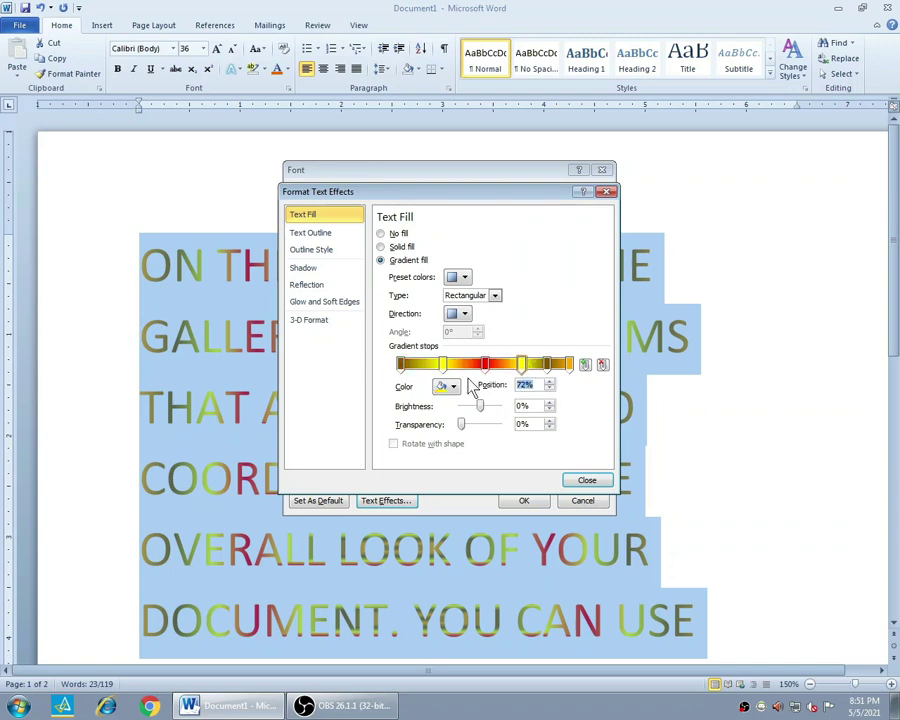
text(75)
click(547, 364)
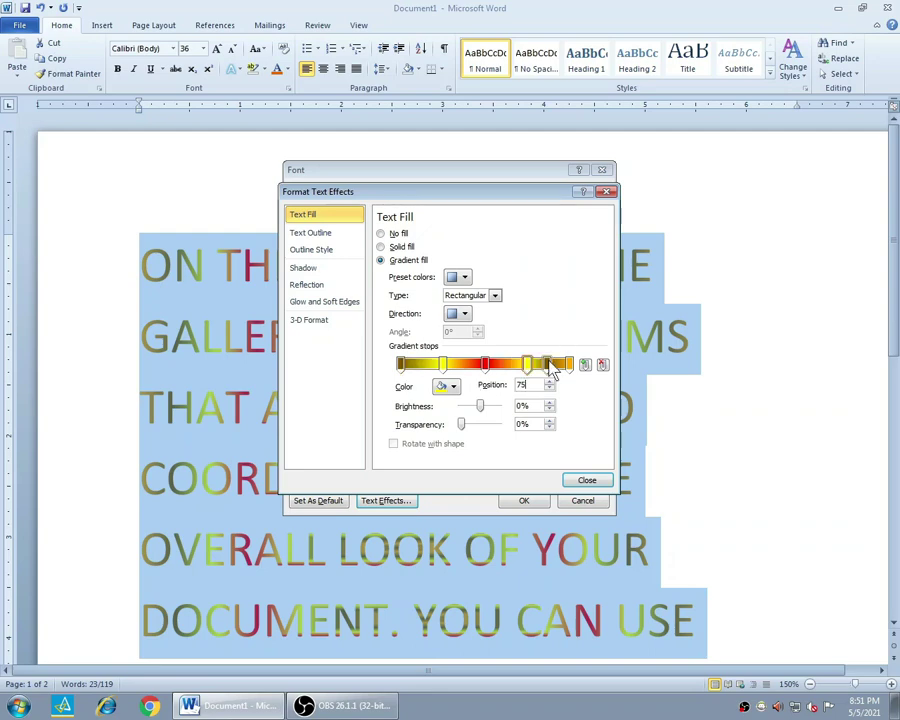
drag(547, 364, 570, 364)
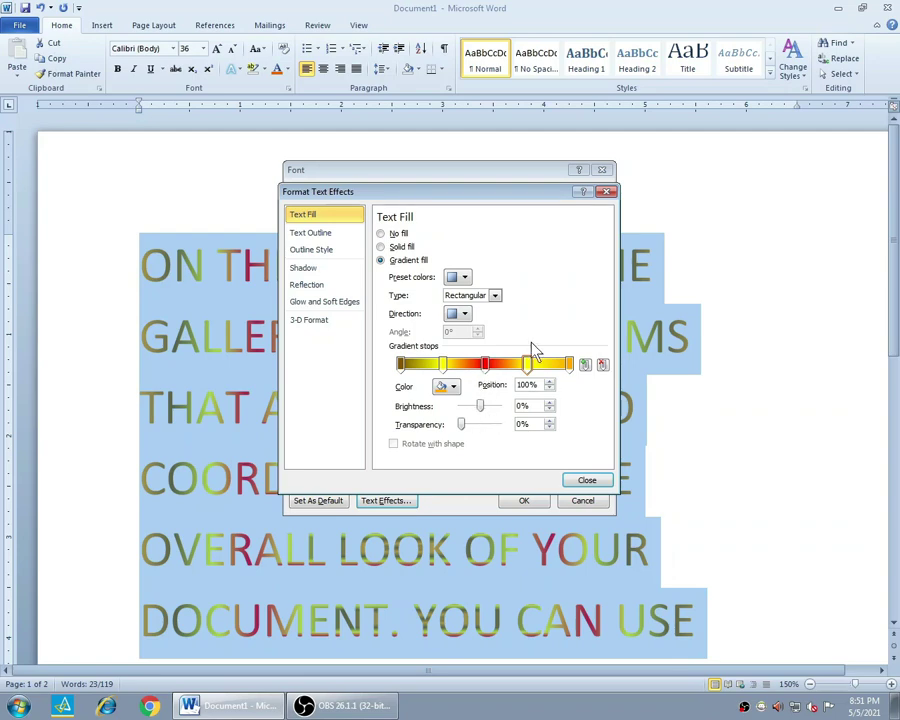
Set the red middle gradient stop's brightness to 3% and transparency to 59%, and close the text effects settings.
click(485, 364)
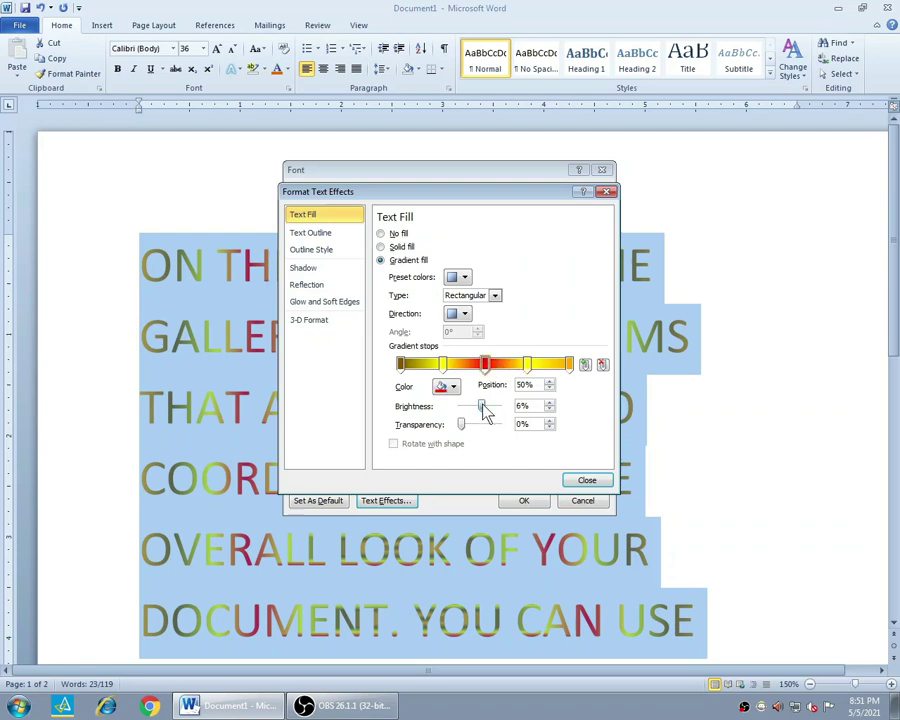
drag(483, 410, 493, 411)
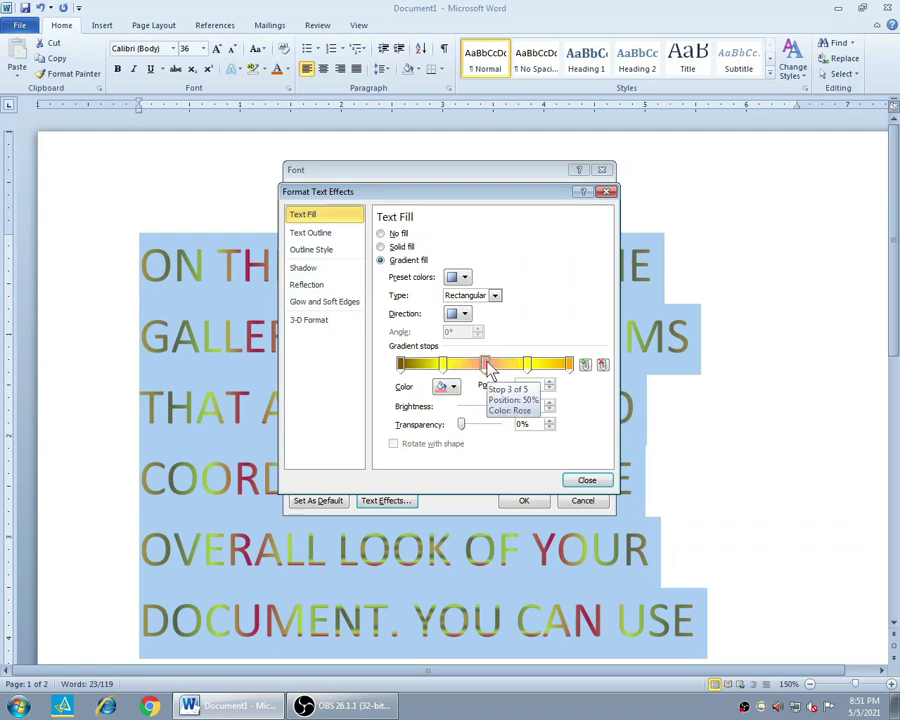
mouse_move(493, 410)
mouse_down()
mouse_move(474, 412)
mouse_move(481, 408)
mouse_up()
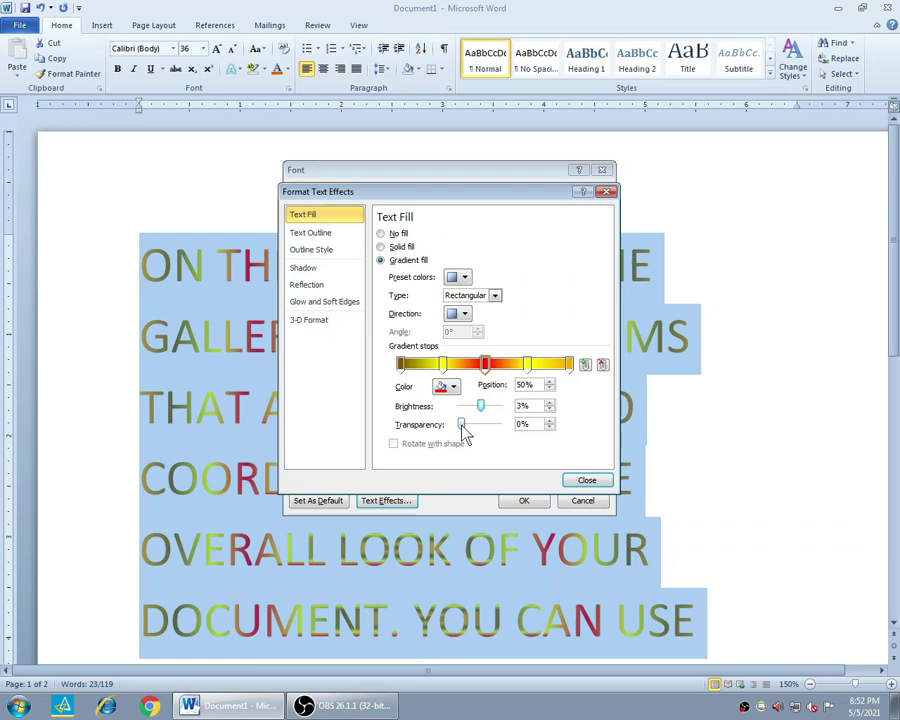
drag(460, 424, 484, 426)
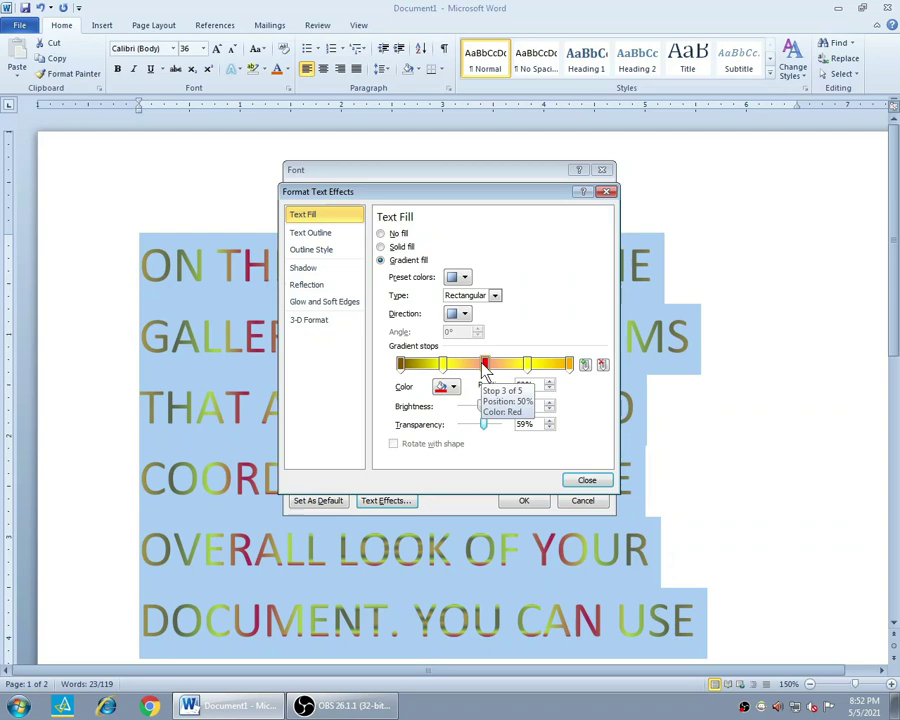
click(590, 481)
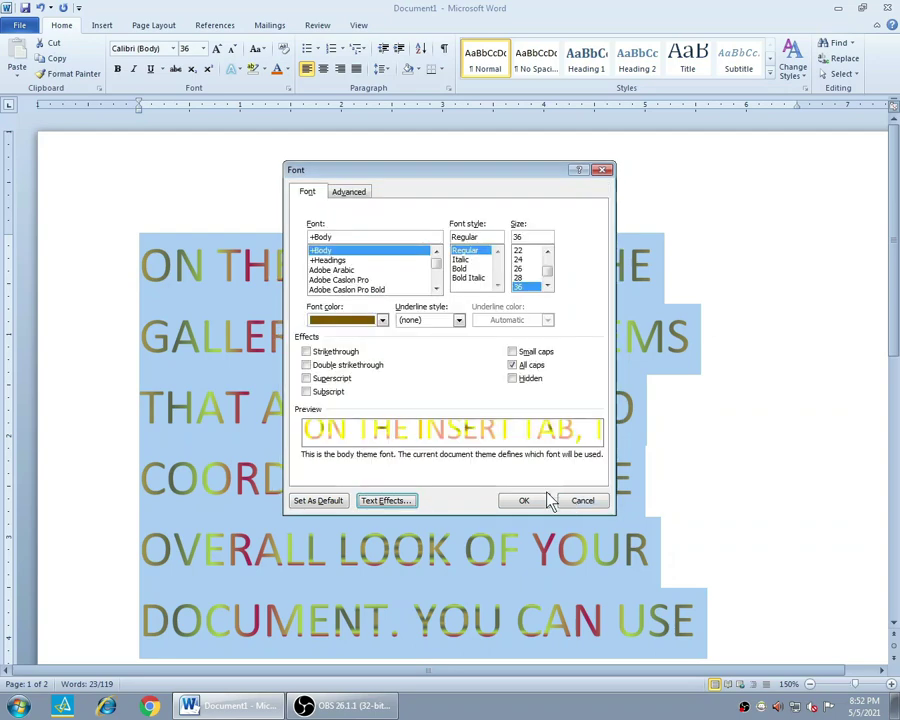
Apply the revised gradient fill to the first six lines and deselect the text.
click(538, 500)
click(682, 406)
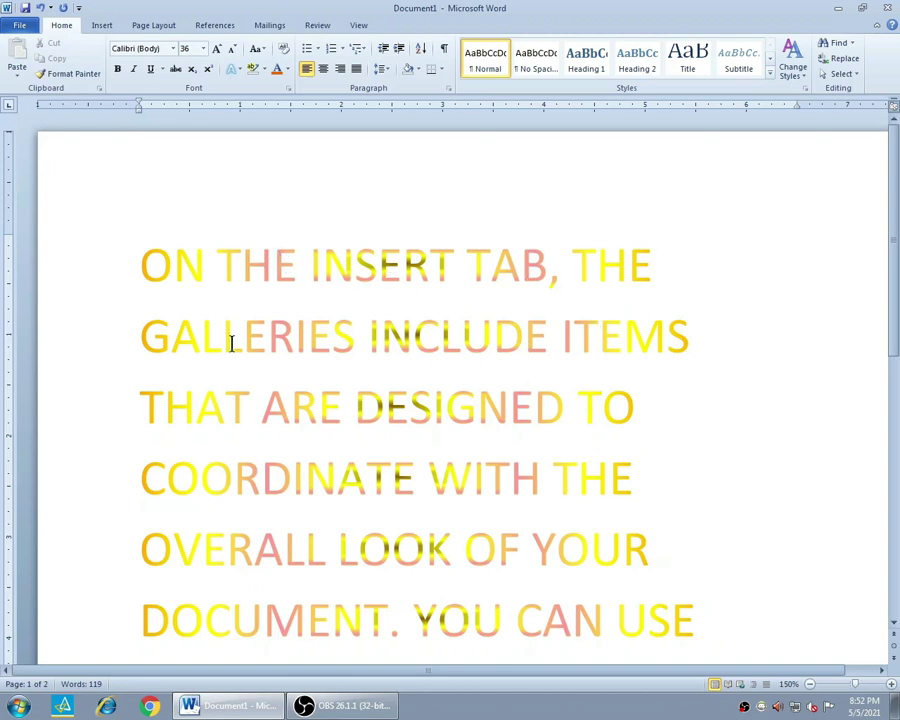
Add a solid dark purple text outline to the first six lines and apply the font settings.
drag(141, 254, 744, 596)
click(287, 89)
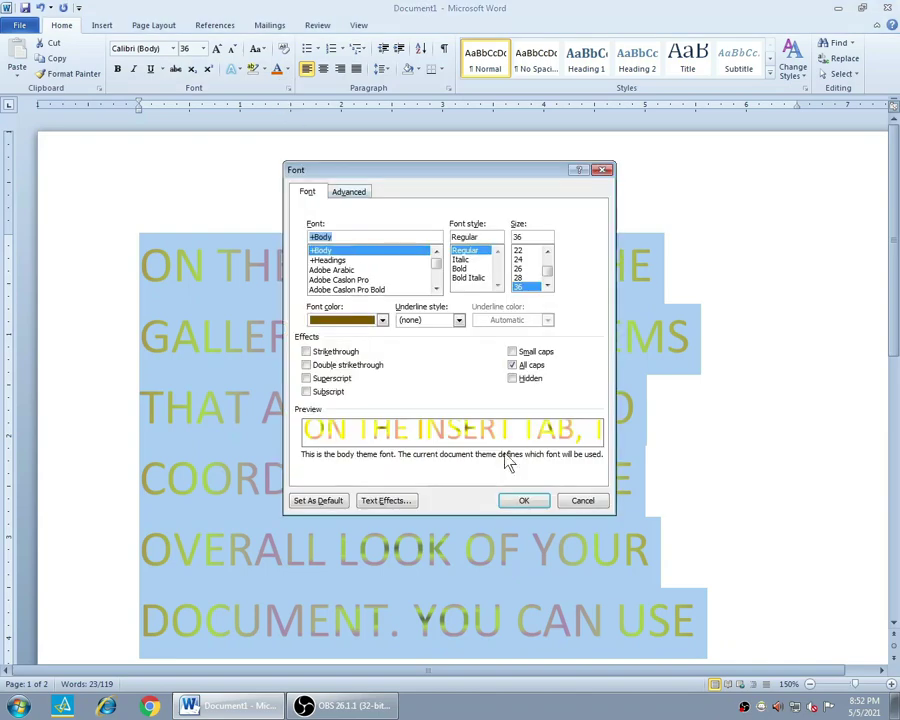
click(400, 501)
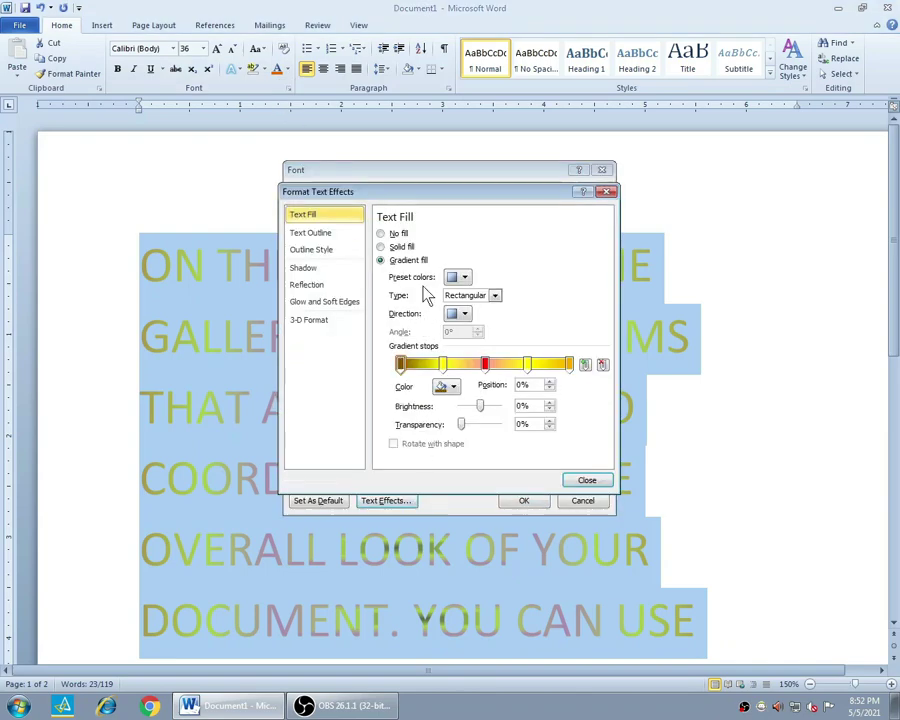
click(349, 235)
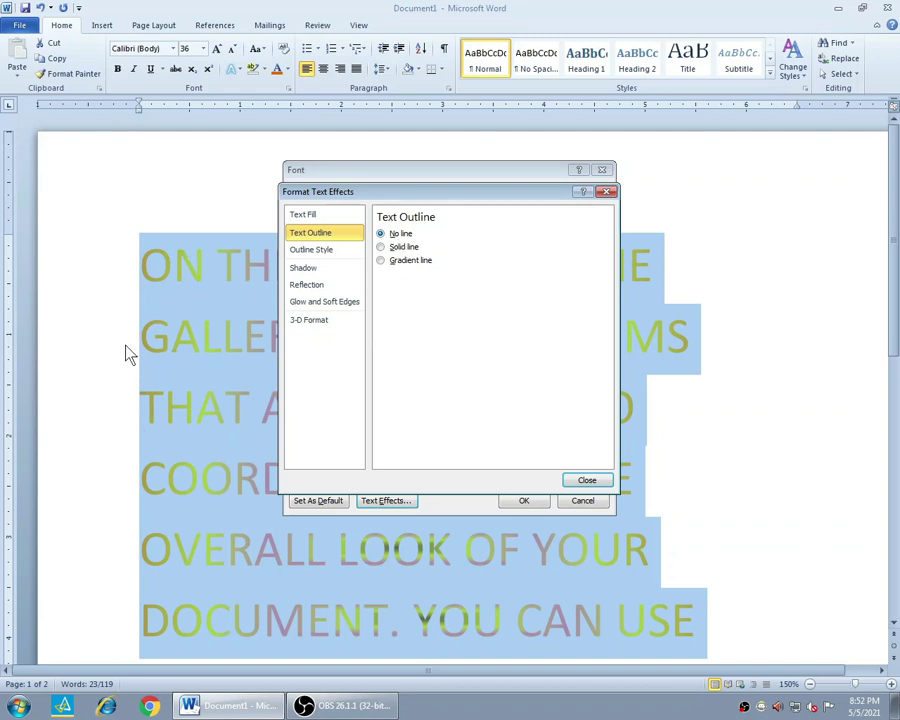
click(389, 254)
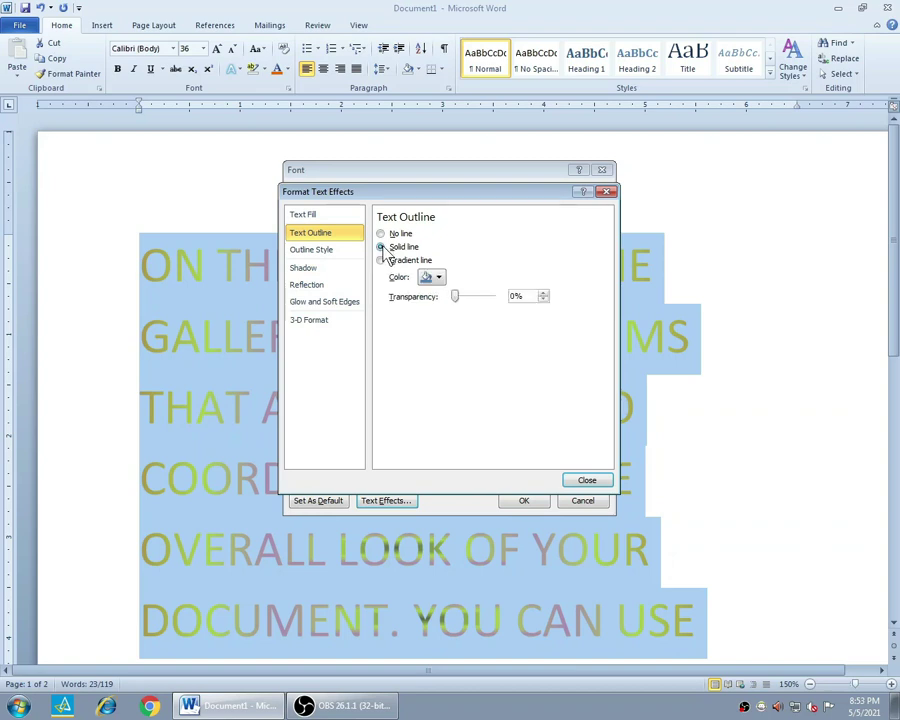
click(434, 277)
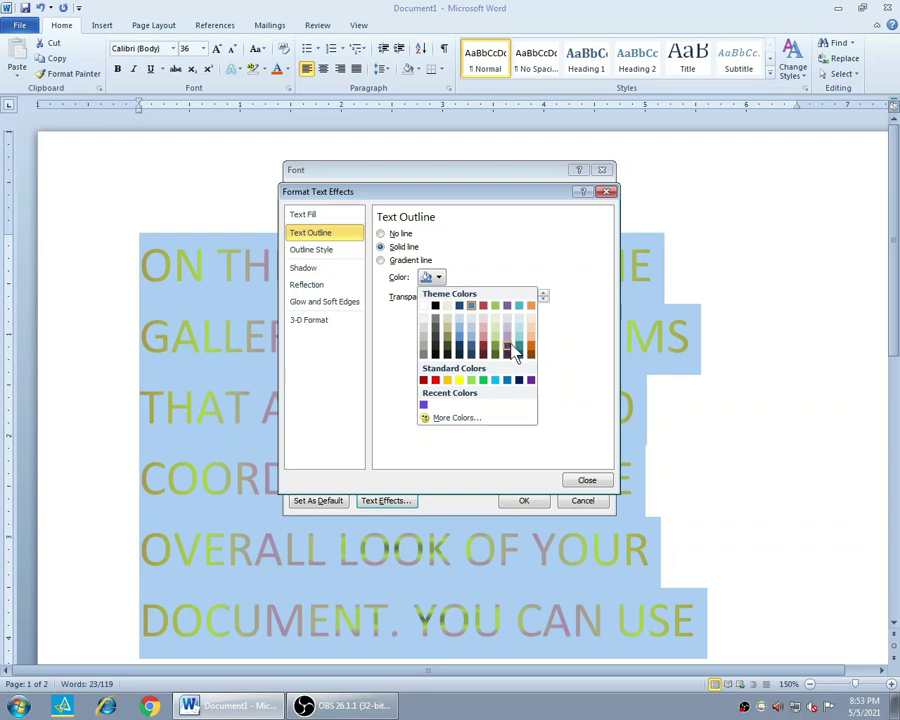
click(511, 347)
click(585, 480)
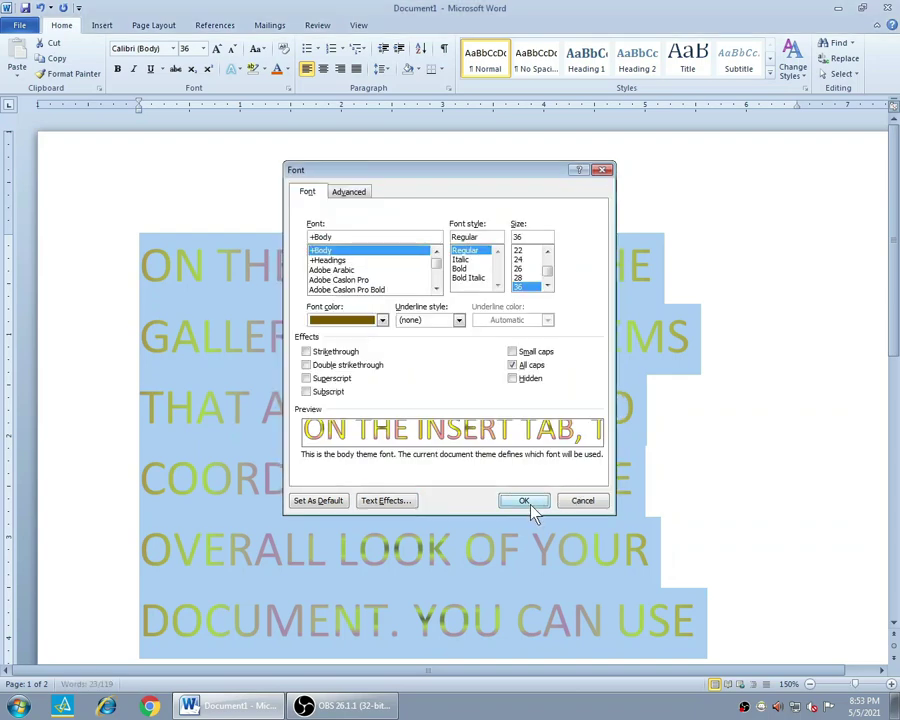
click(524, 500)
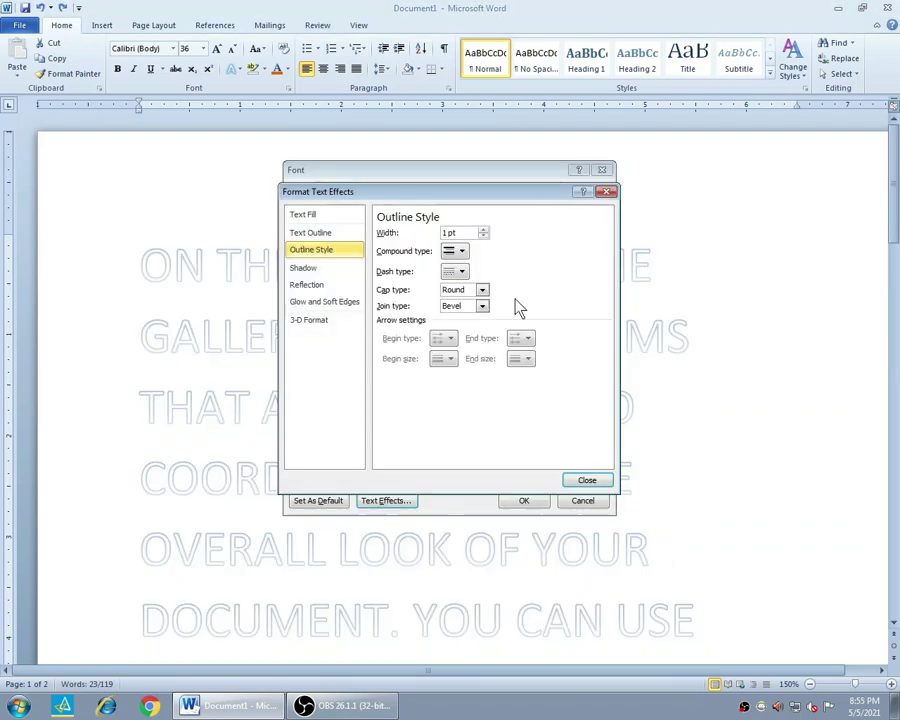
click(455, 251)
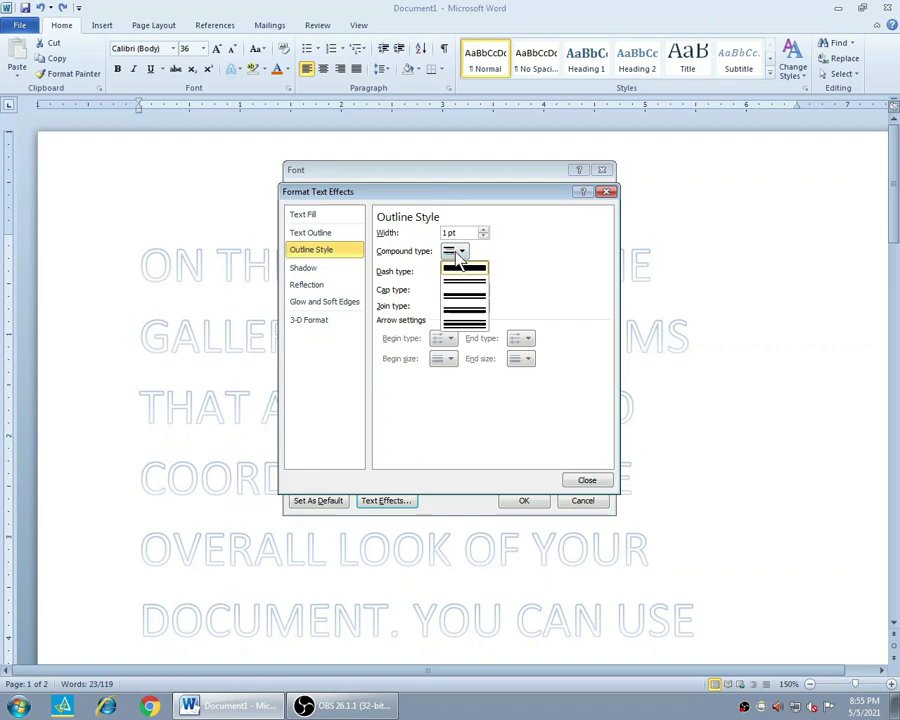
click(468, 305)
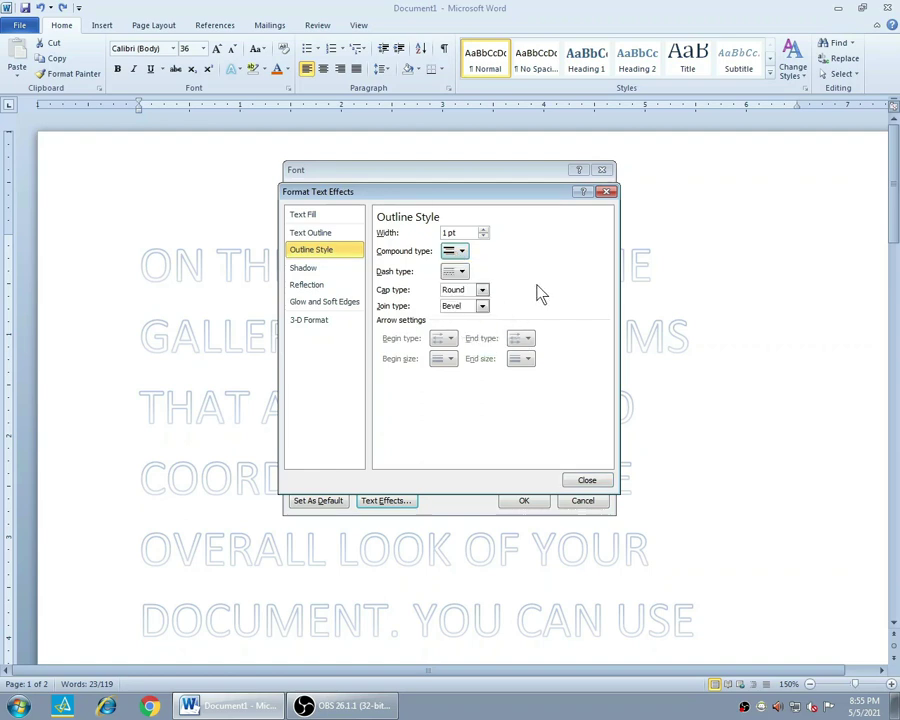
click(458, 274)
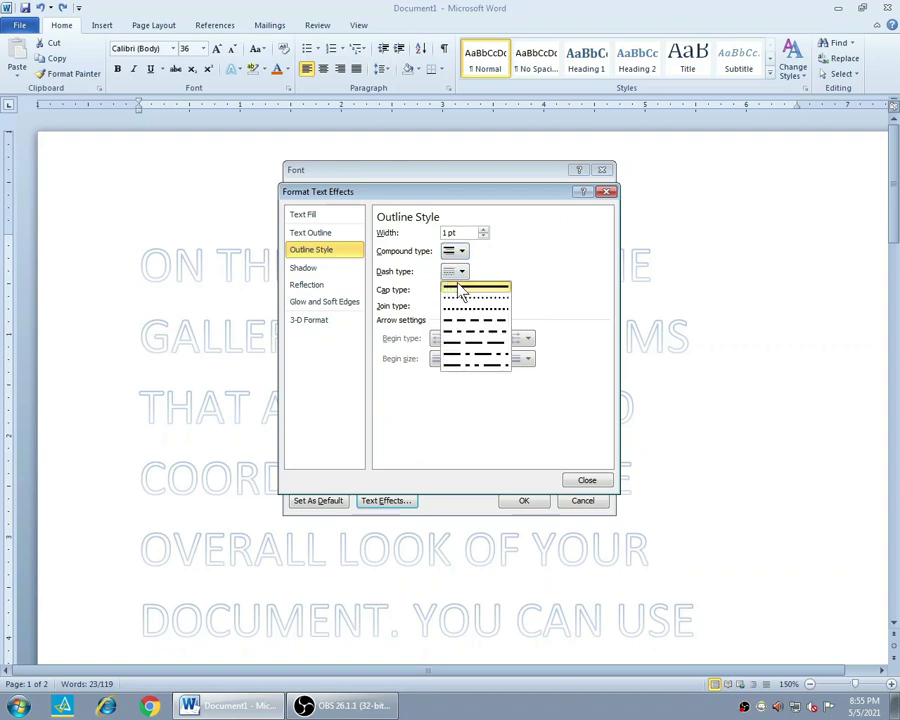
click(572, 478)
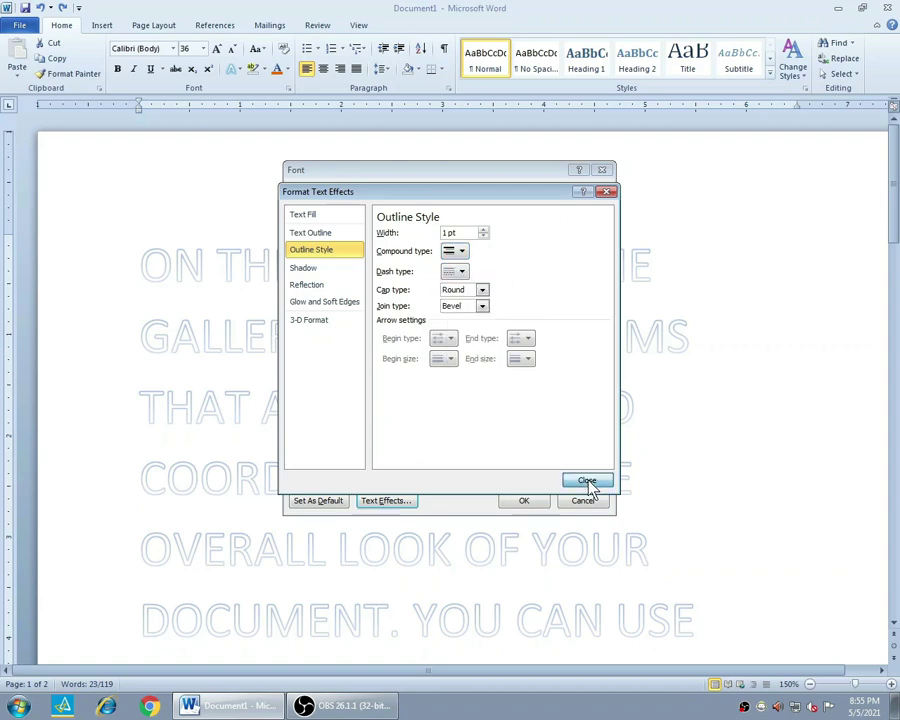
click(586, 480)
click(583, 500)
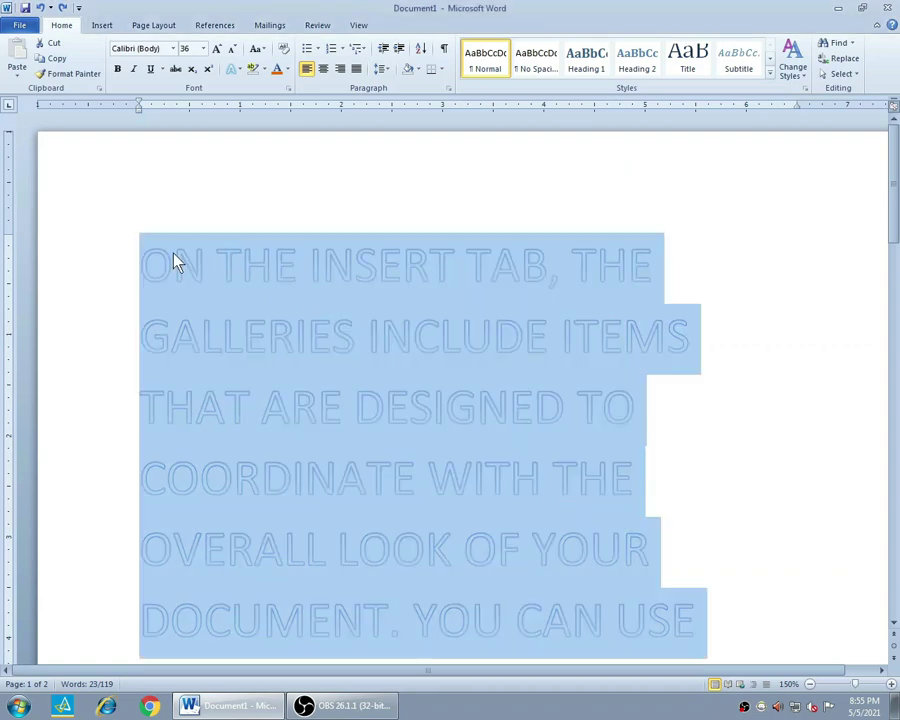
Set the outline cap type of the selected lines to Square, apply it and deselect the text.
click(289, 89)
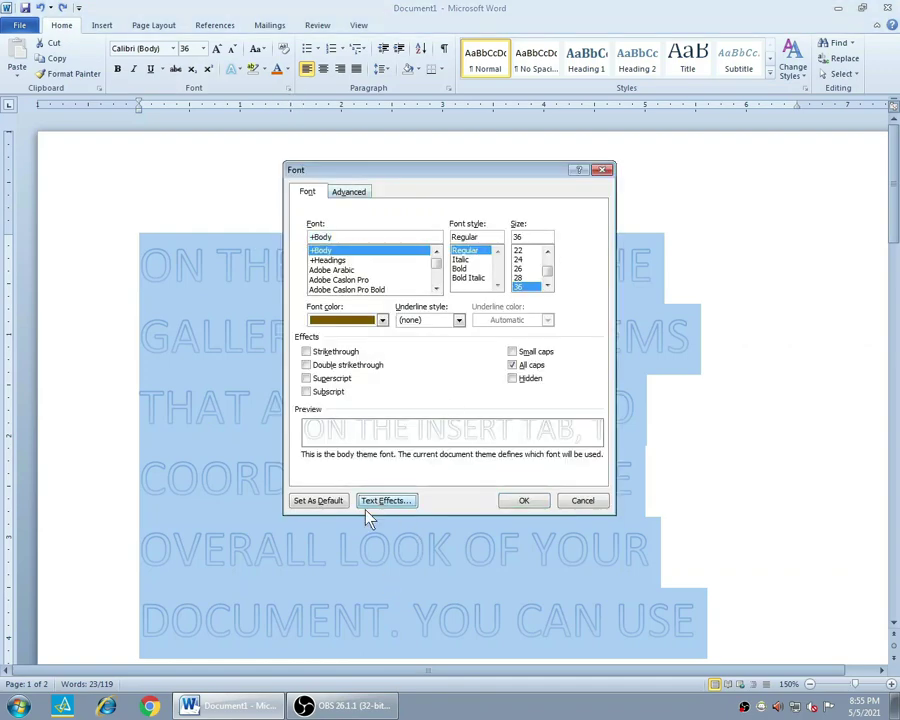
click(370, 502)
click(318, 250)
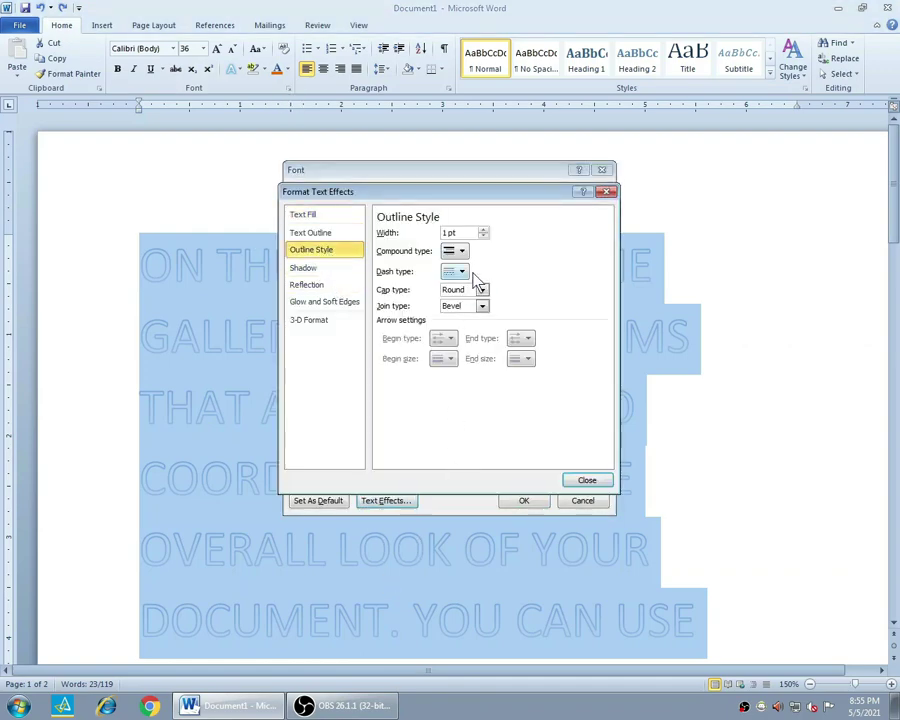
click(483, 290)
click(463, 305)
click(586, 480)
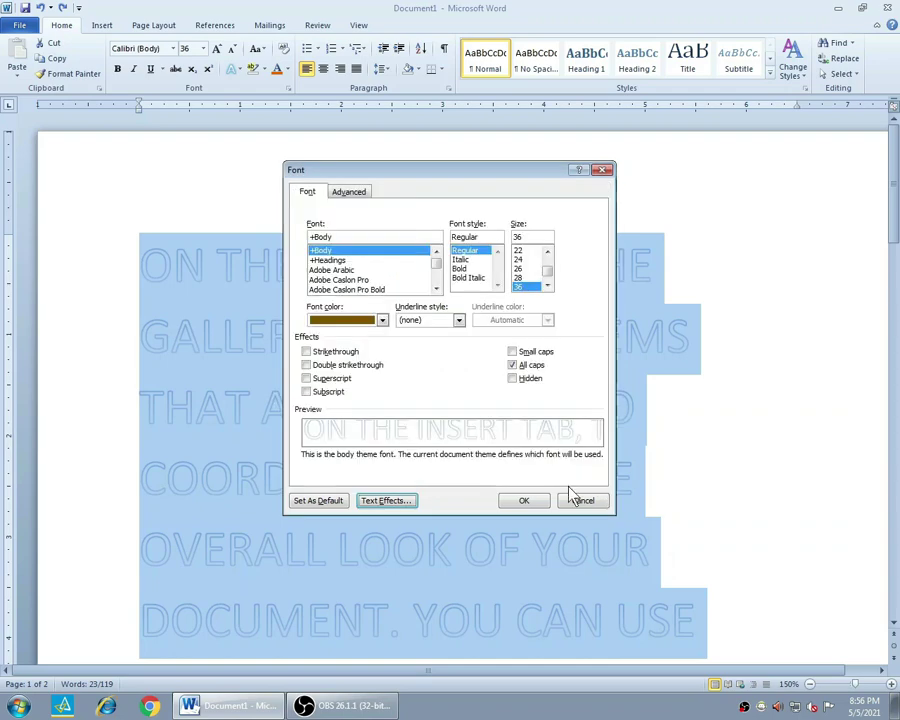
click(538, 497)
click(697, 442)
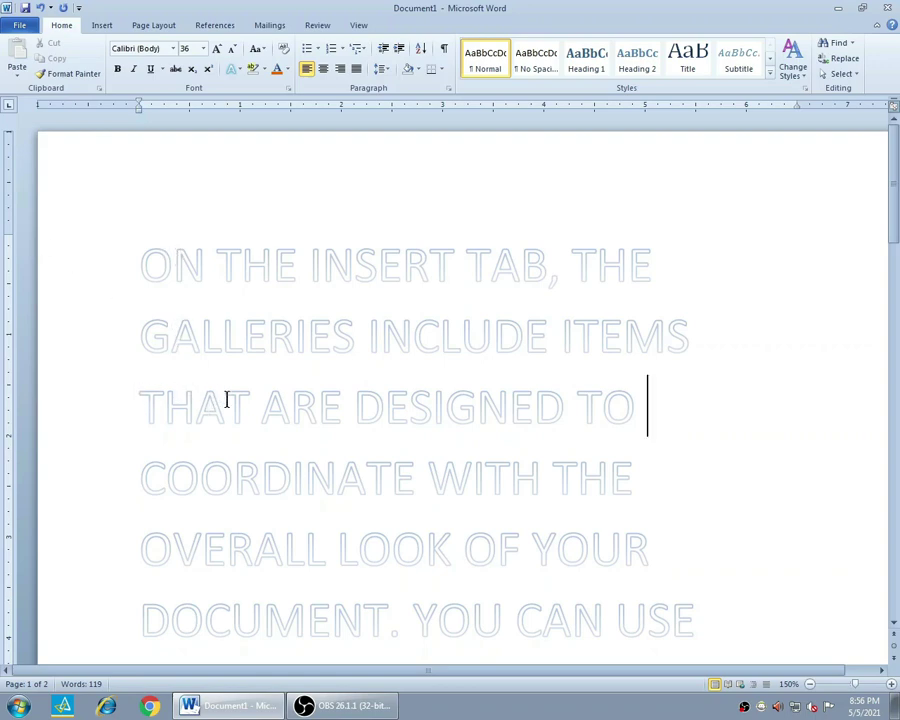
drag(226, 395, 238, 395)
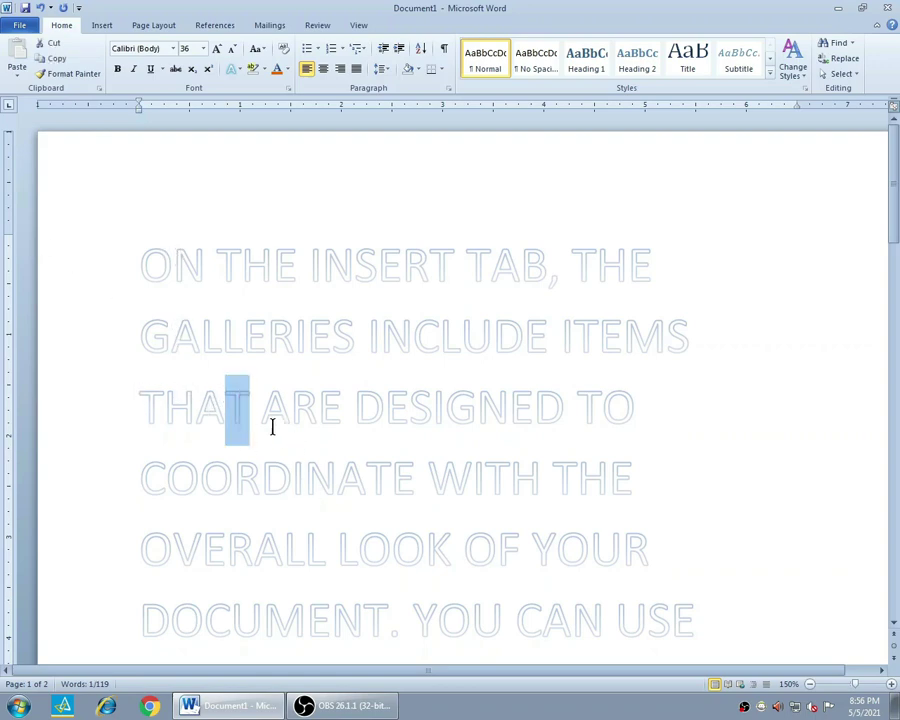
click(236, 402)
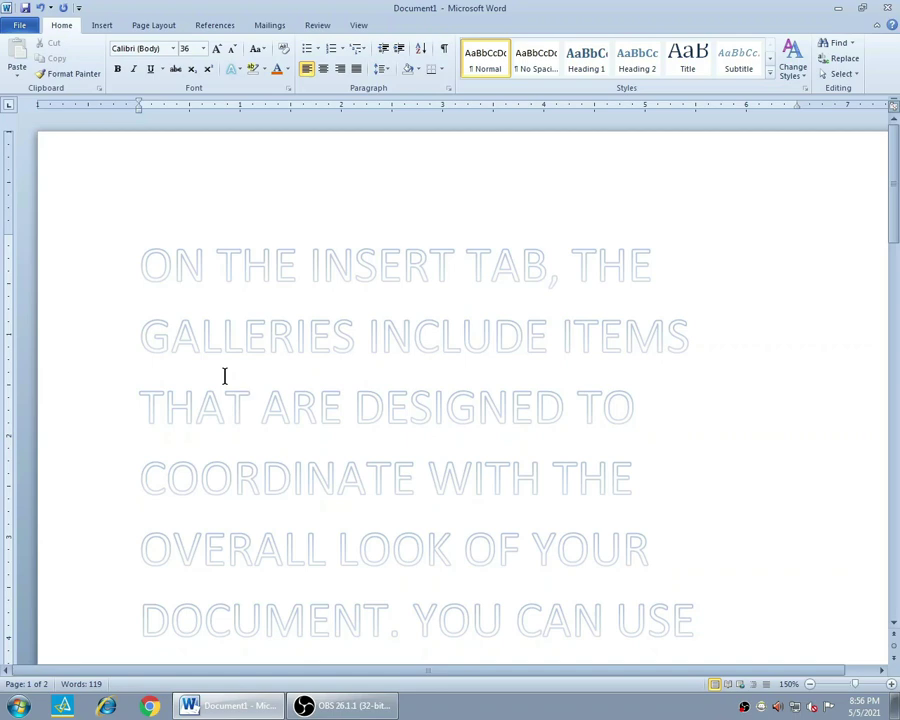
Examine the cap type and join type options in the outline style of the first six lines.
drag(133, 257, 709, 613)
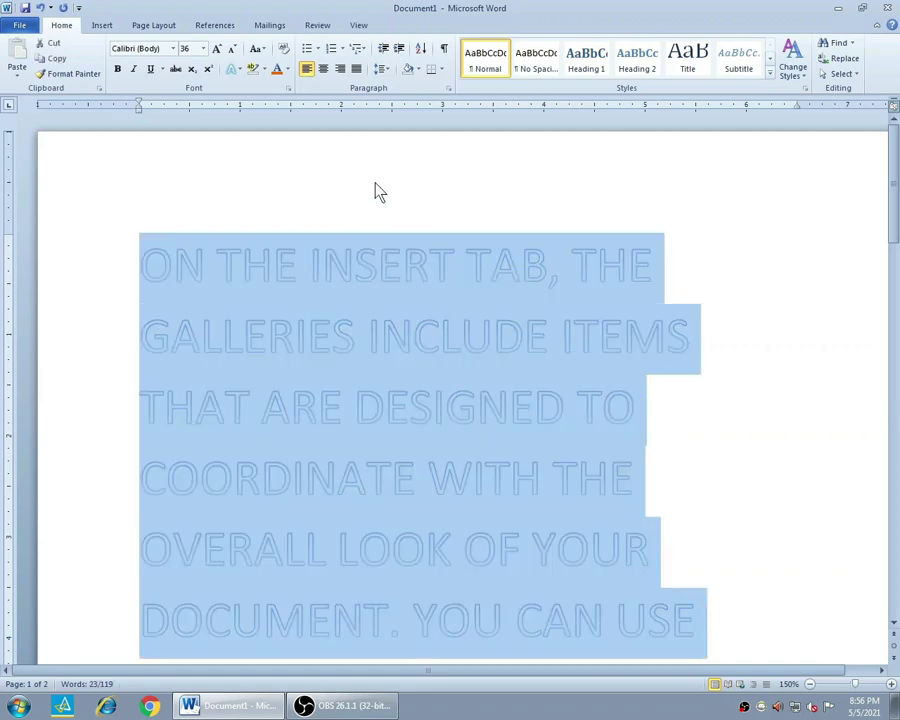
click(288, 88)
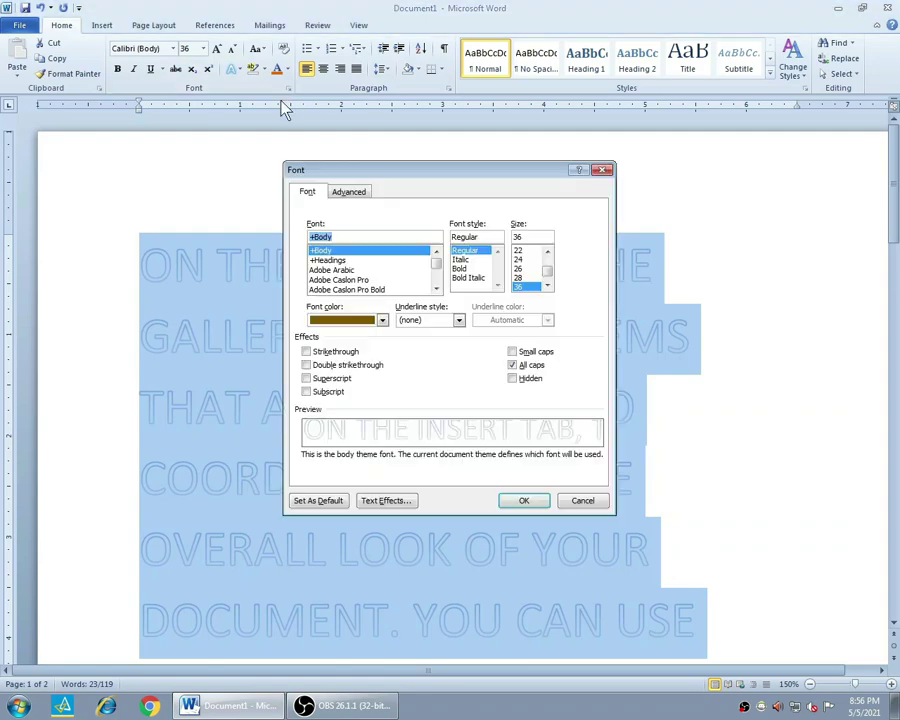
click(385, 500)
click(318, 249)
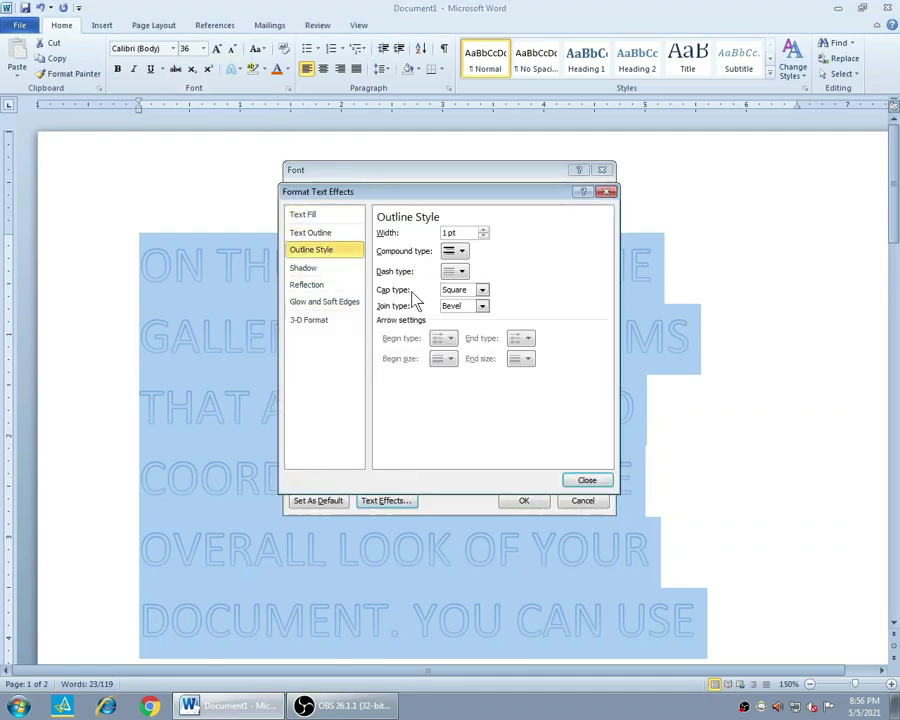
click(481, 290)
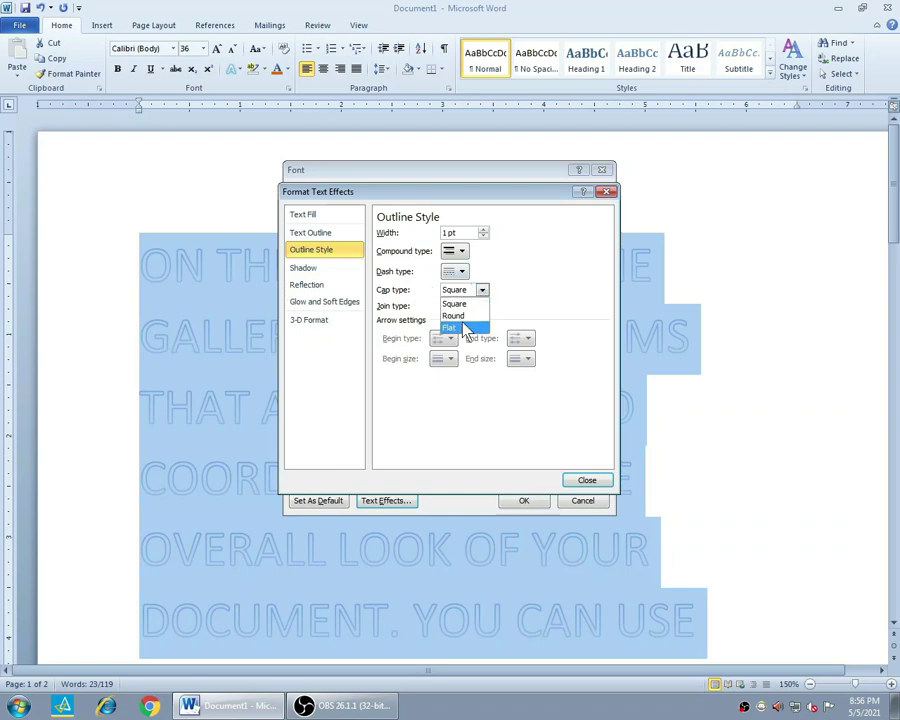
click(514, 275)
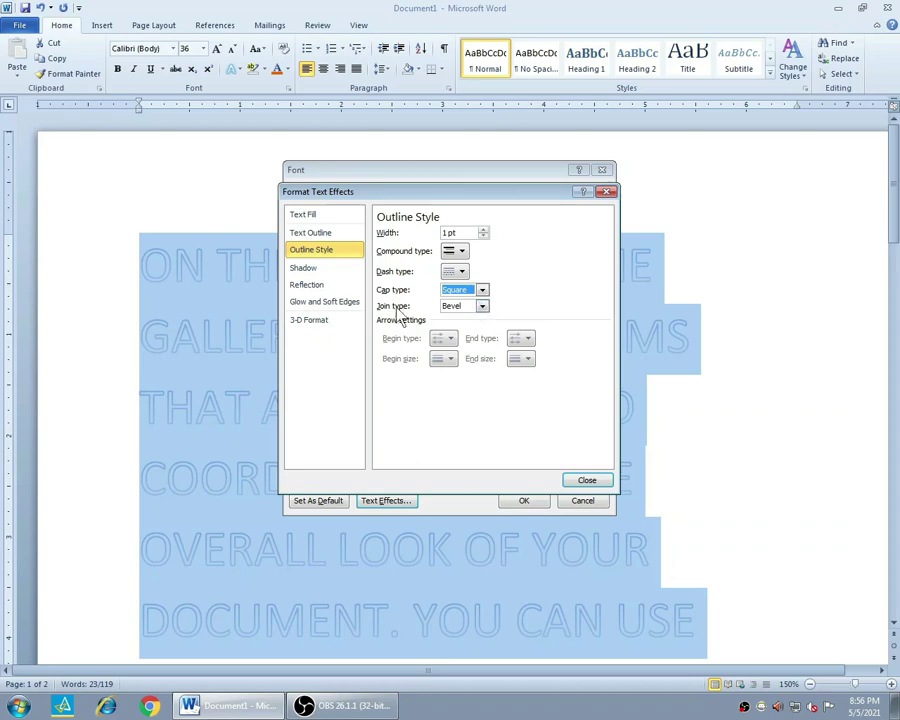
click(482, 307)
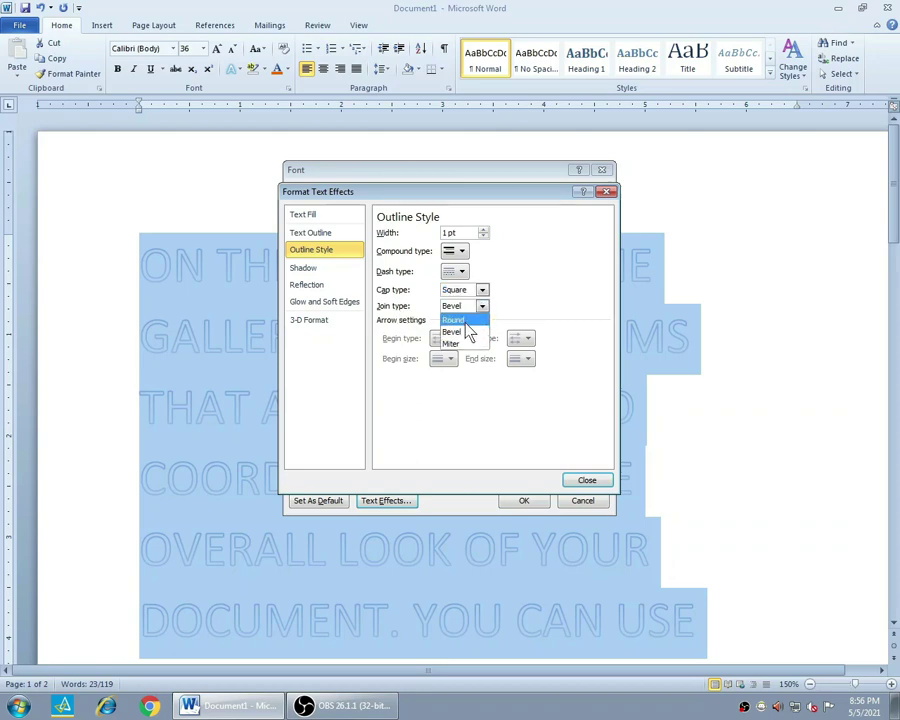
click(512, 392)
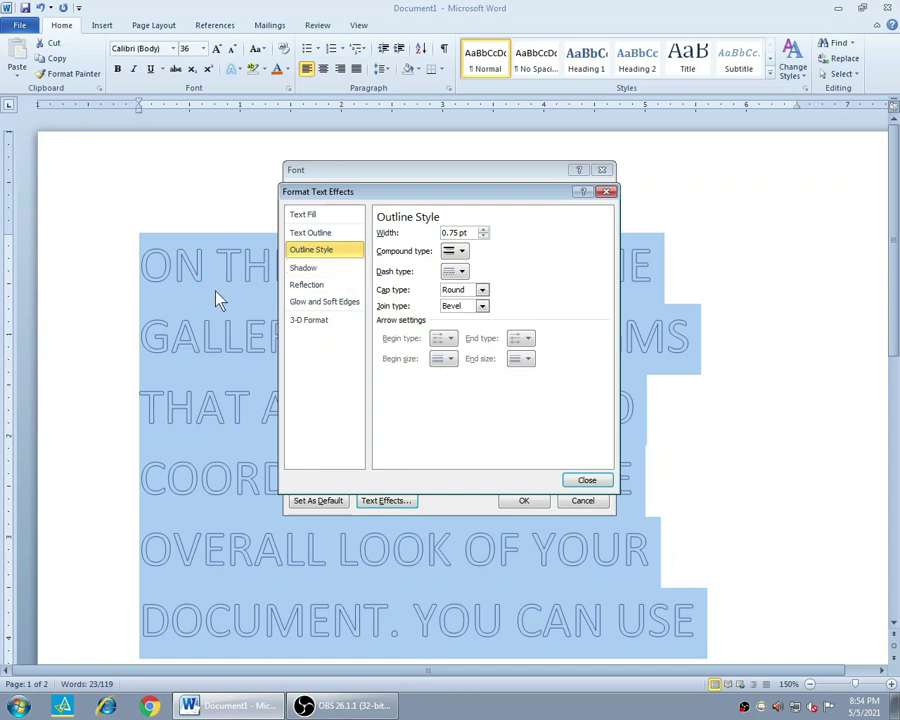
Increase the text outline width to 1 pt, apply the font settings and deselect the text.
click(483, 232)
click(586, 480)
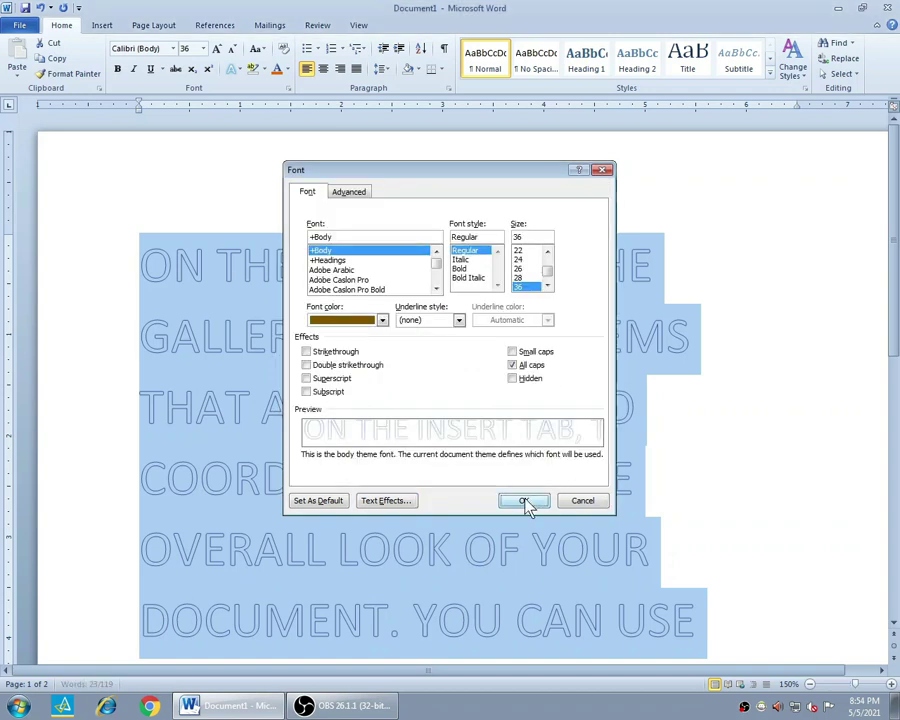
click(524, 500)
click(627, 412)
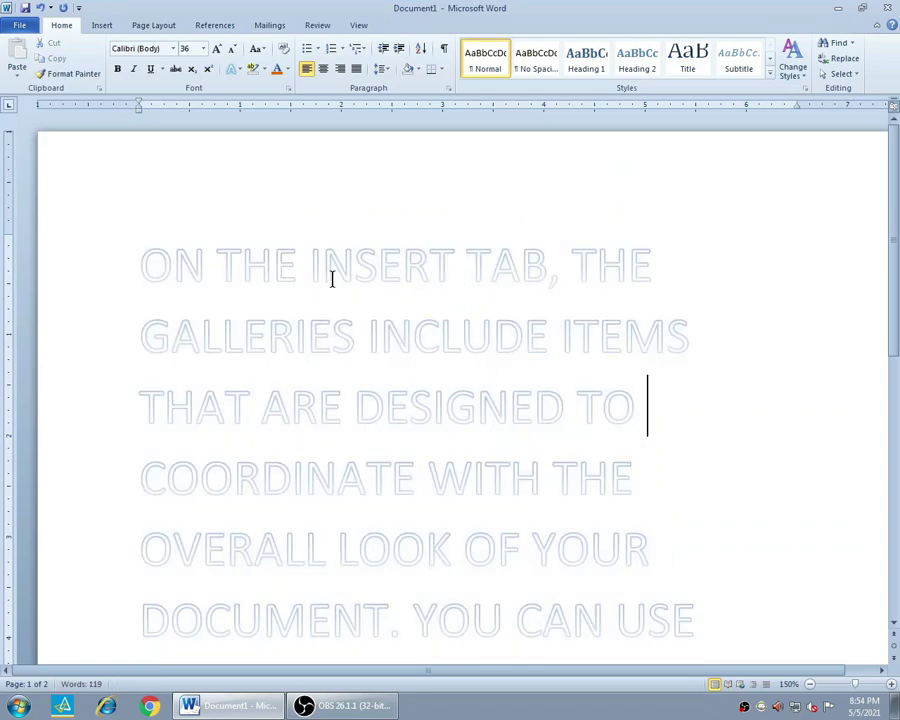
Give the selected lines the outer shadow preset with a 180° angle and set the shadow color to orange.
click(146, 258)
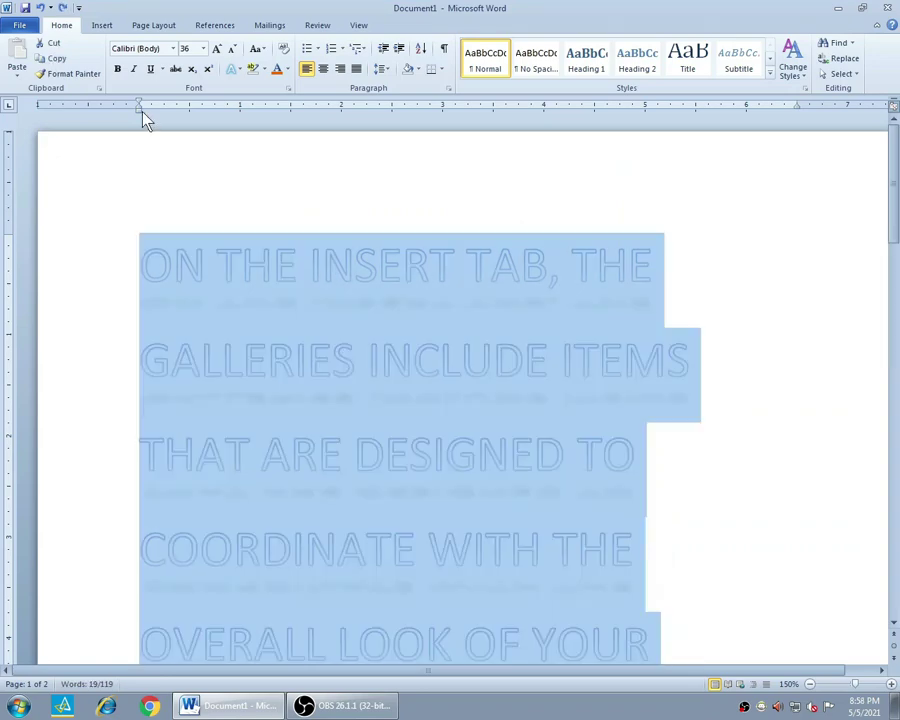
click(287, 89)
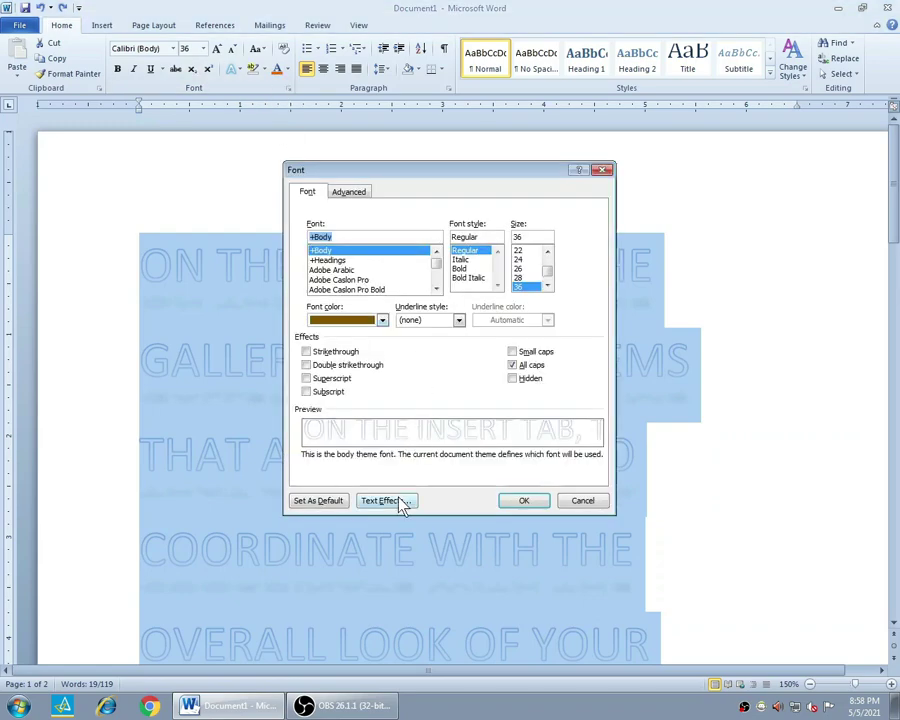
click(402, 505)
click(356, 270)
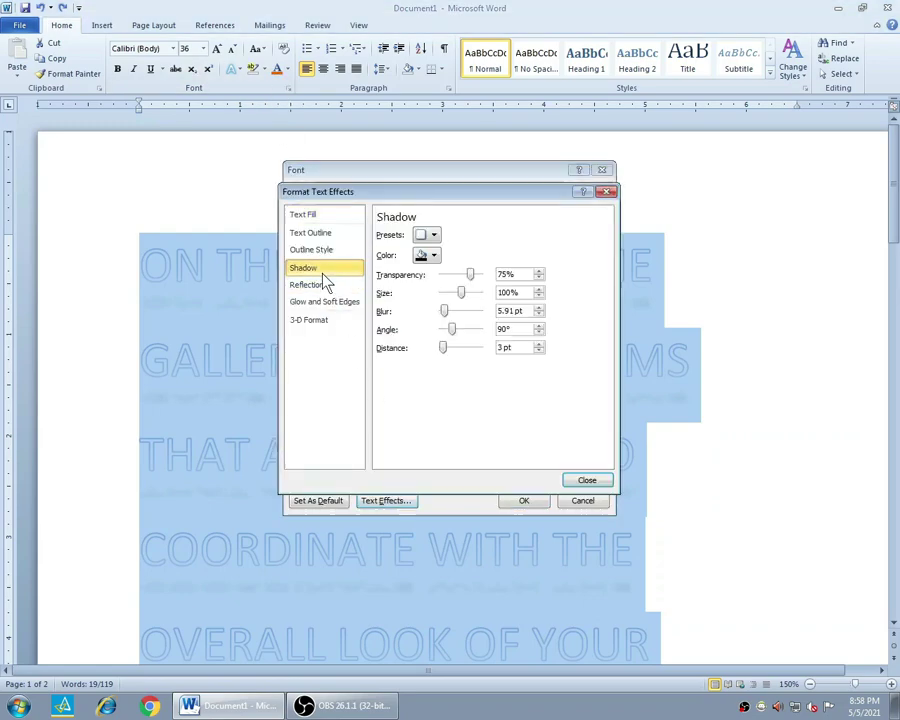
click(432, 236)
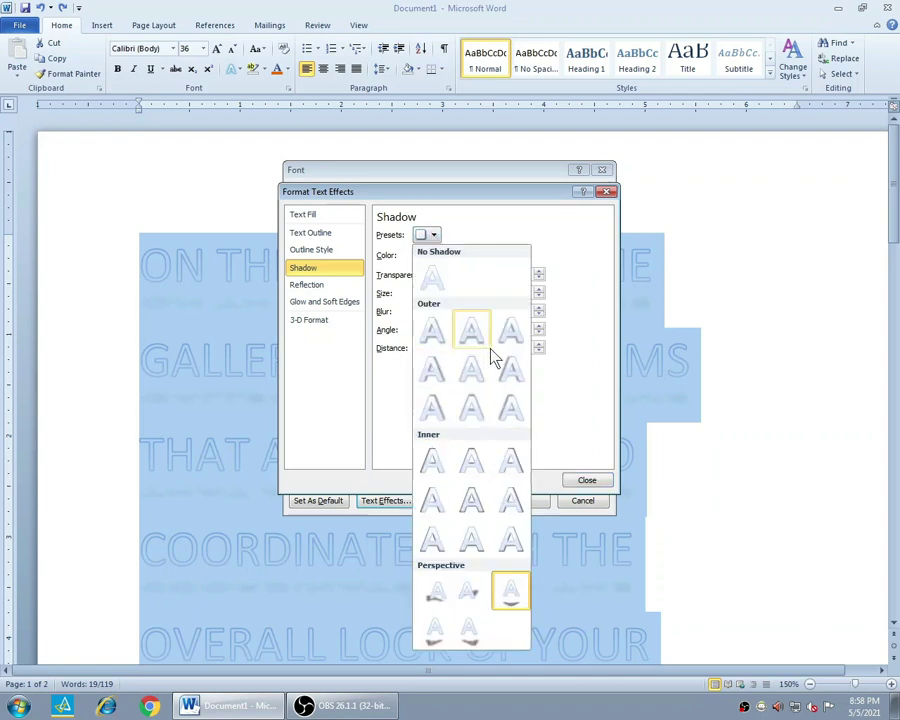
click(505, 372)
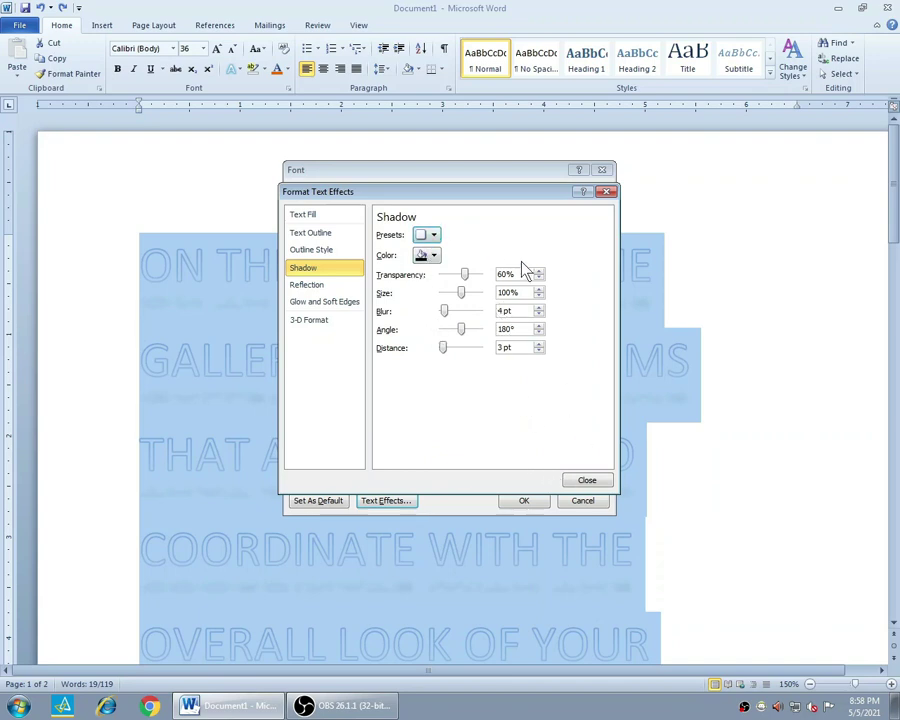
click(433, 256)
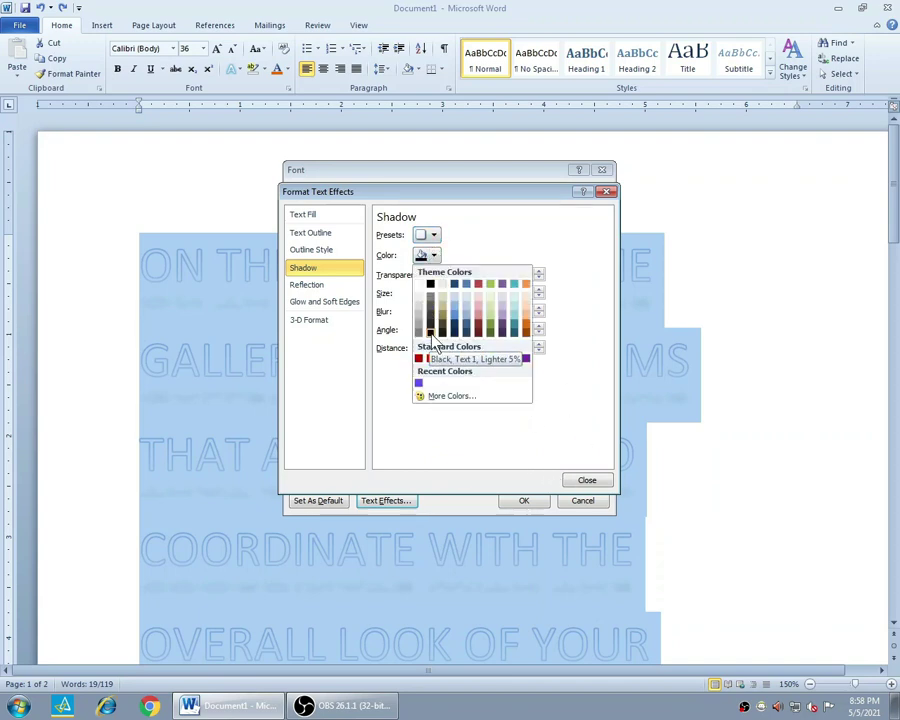
click(526, 328)
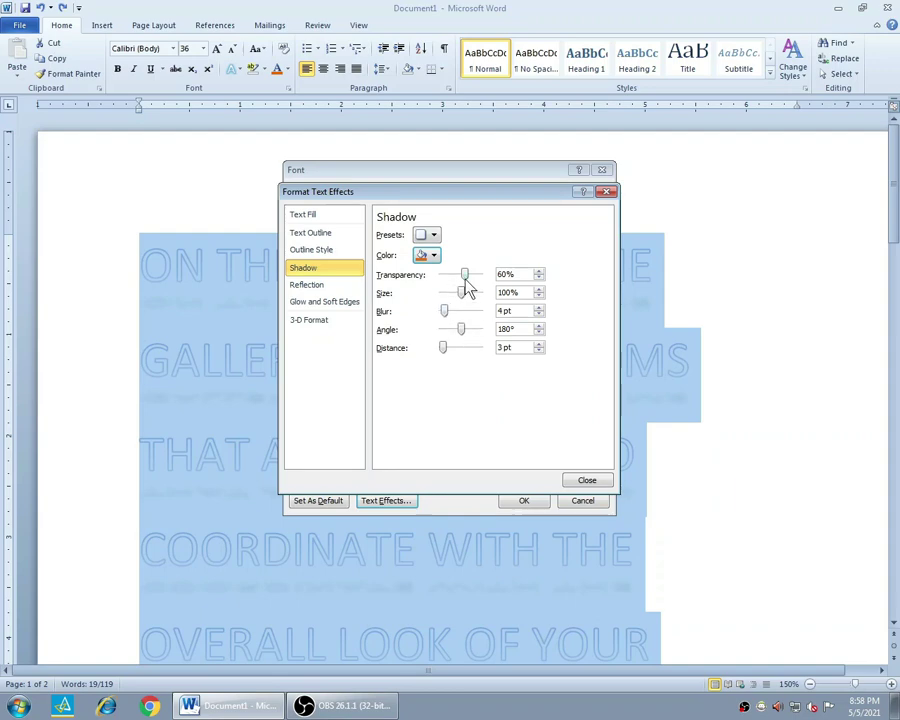
Apply the orange shadow settings to the selected lines and deselect the text.
click(587, 480)
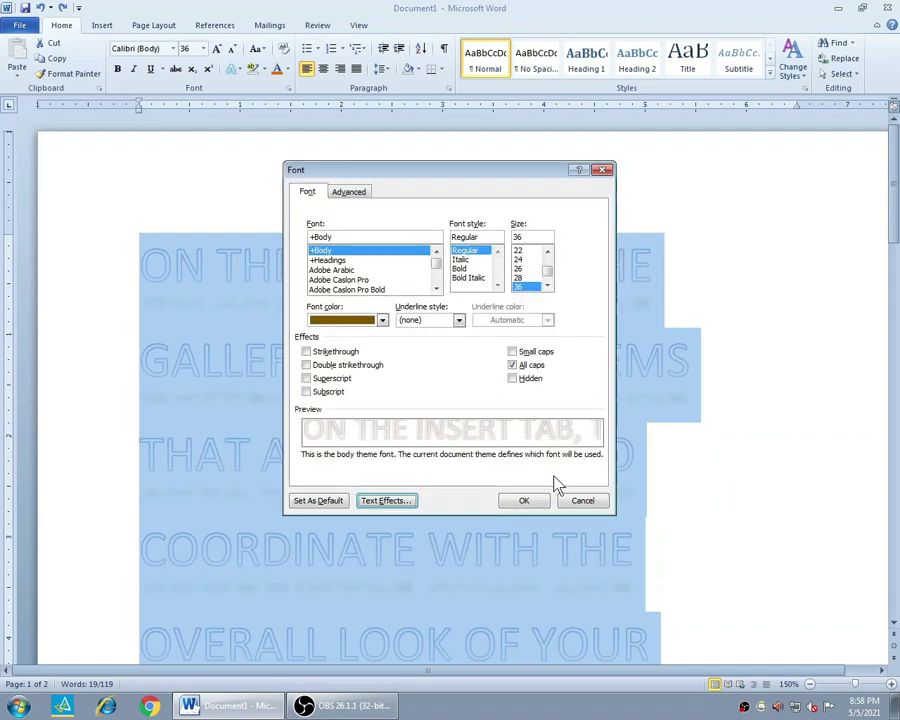
click(524, 502)
click(648, 425)
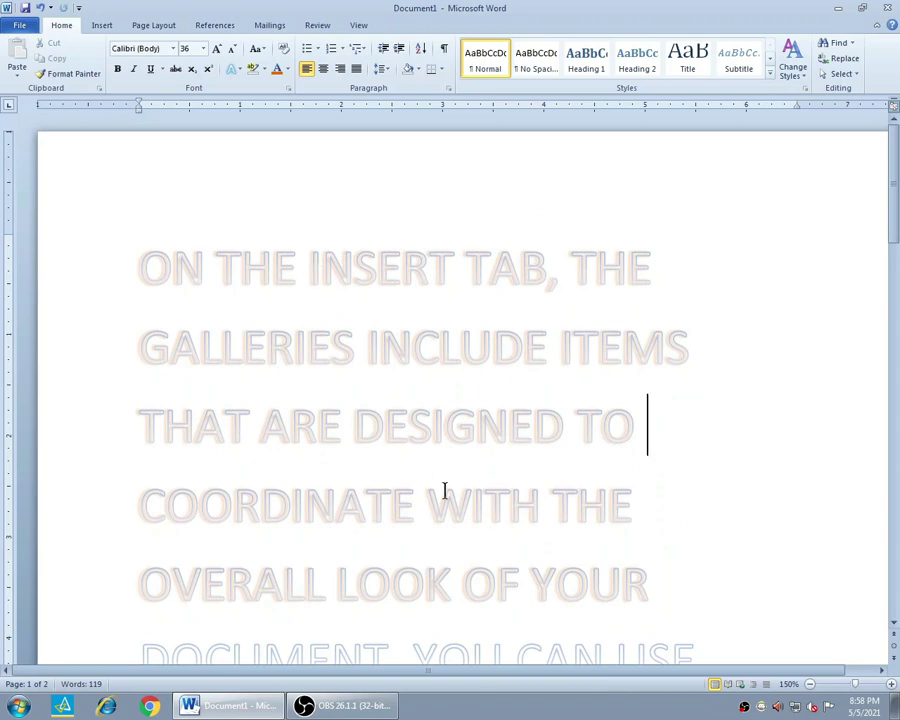
Set the shadow transparency of the first five lines to 20%, apply it and deselect the text.
drag(130, 259, 581, 583)
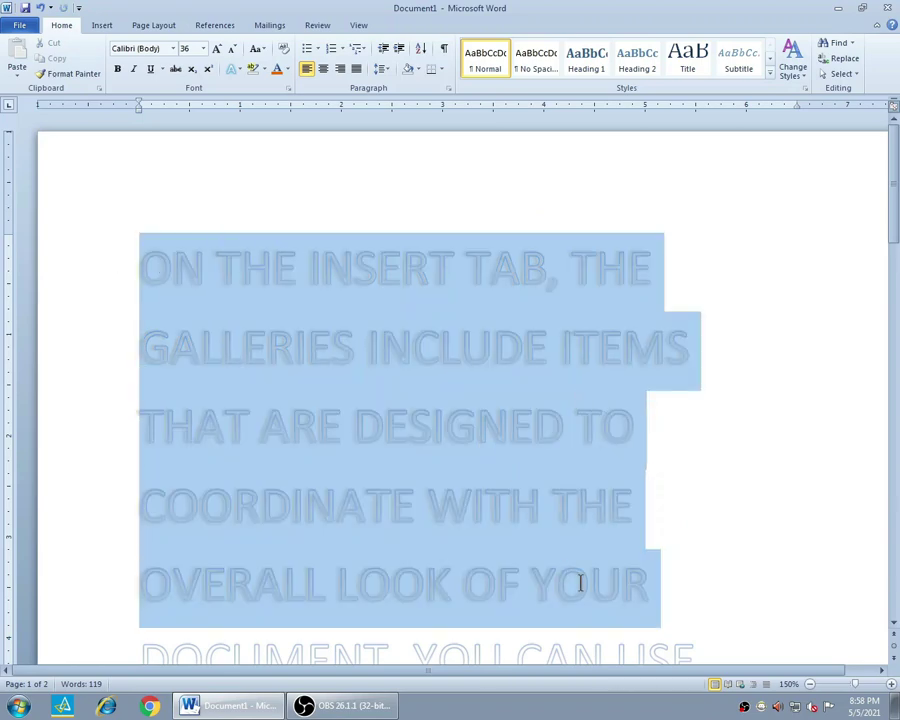
click(288, 88)
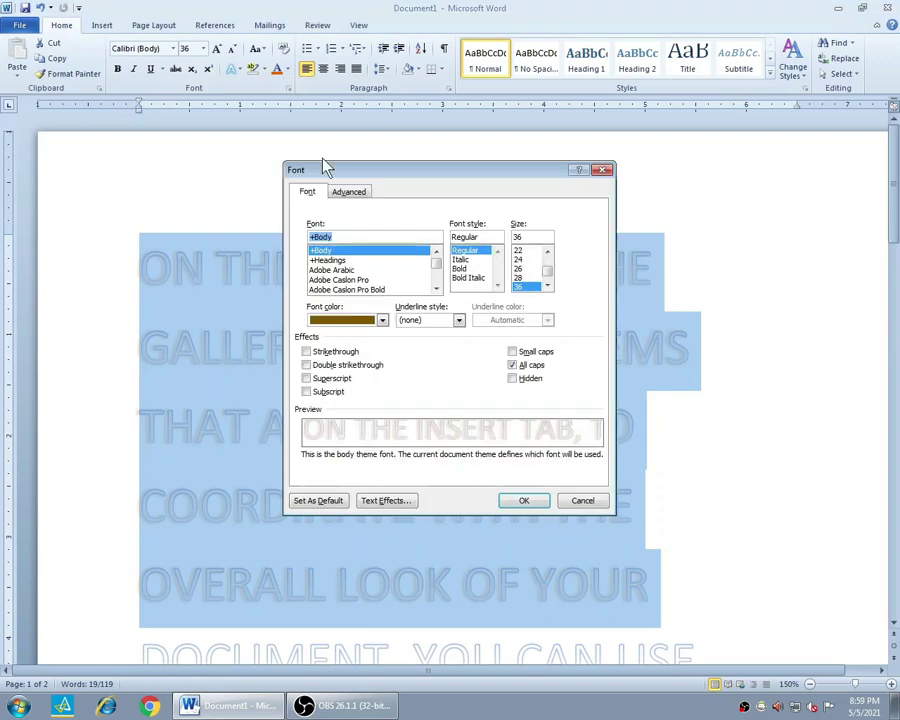
click(386, 501)
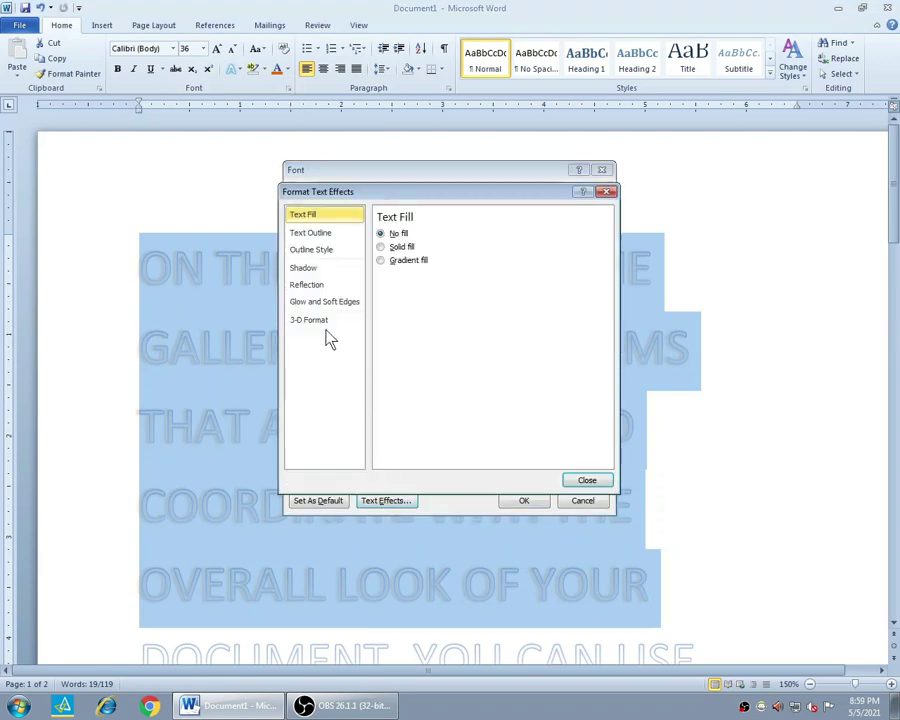
click(312, 268)
drag(473, 283, 454, 282)
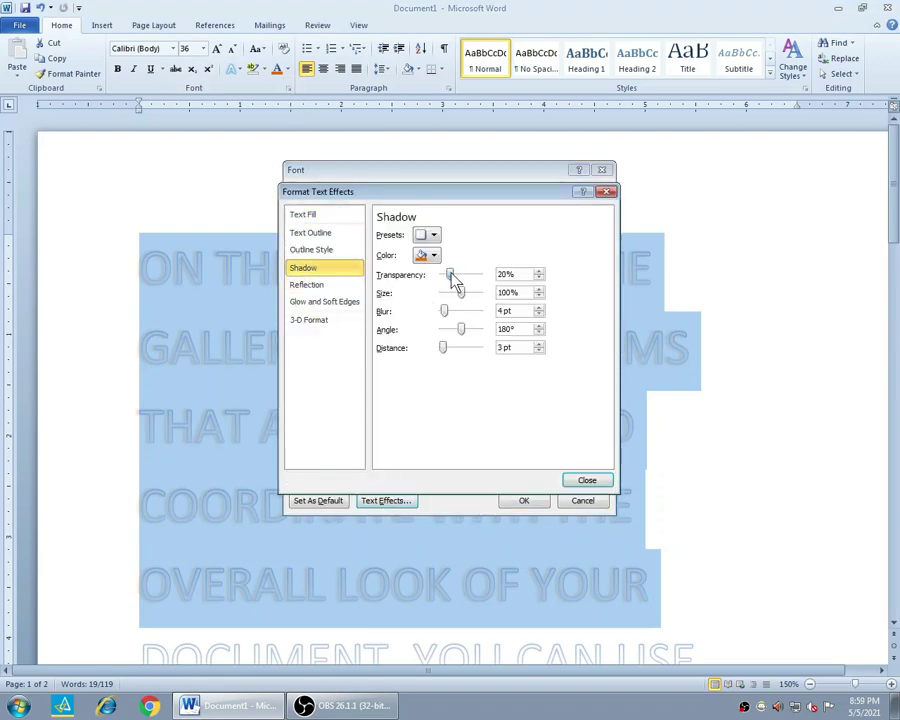
click(587, 480)
click(521, 501)
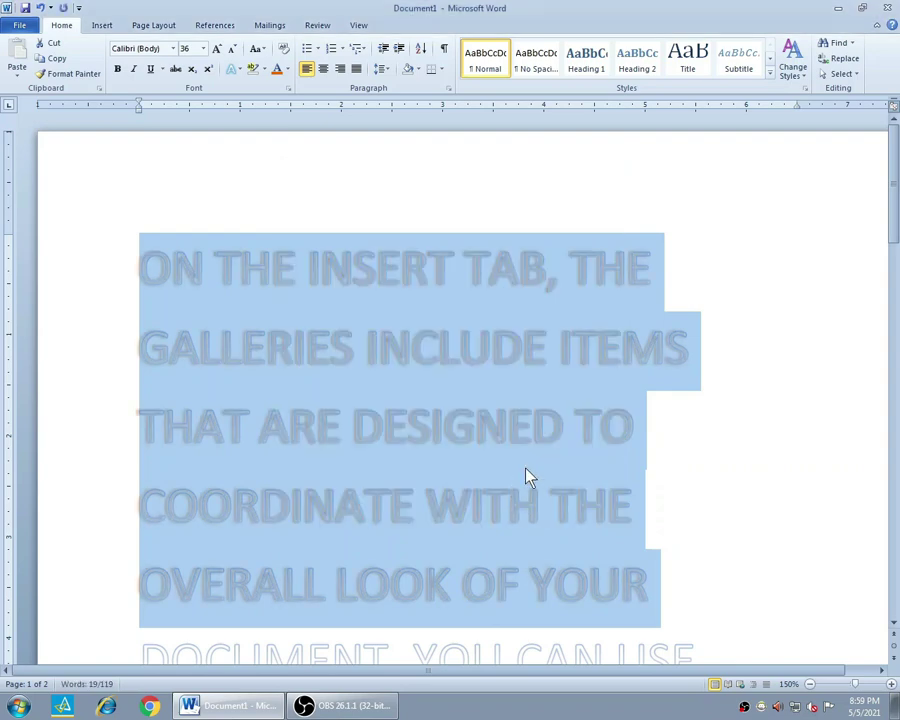
click(650, 425)
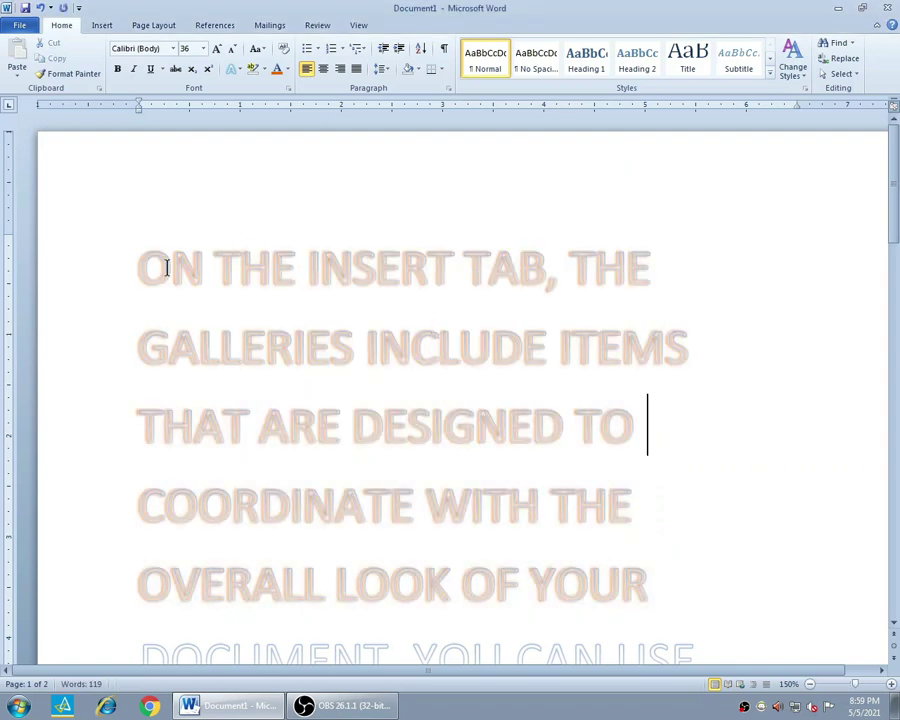
Give the first five lines the last preset of the Reflection Variations, apply it and deselect the text.
drag(140, 266, 590, 607)
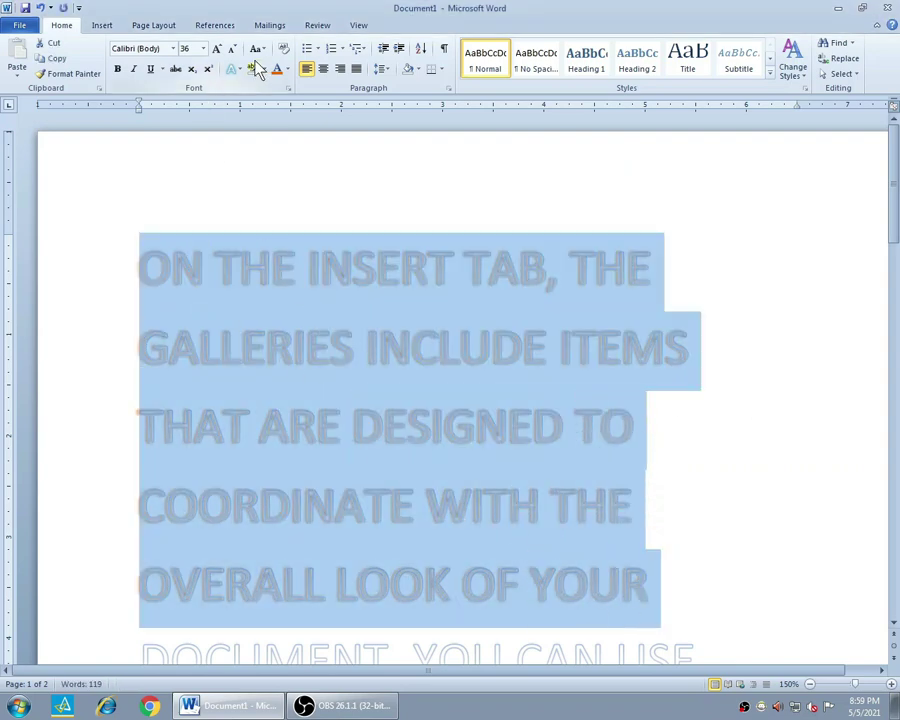
click(288, 87)
click(388, 501)
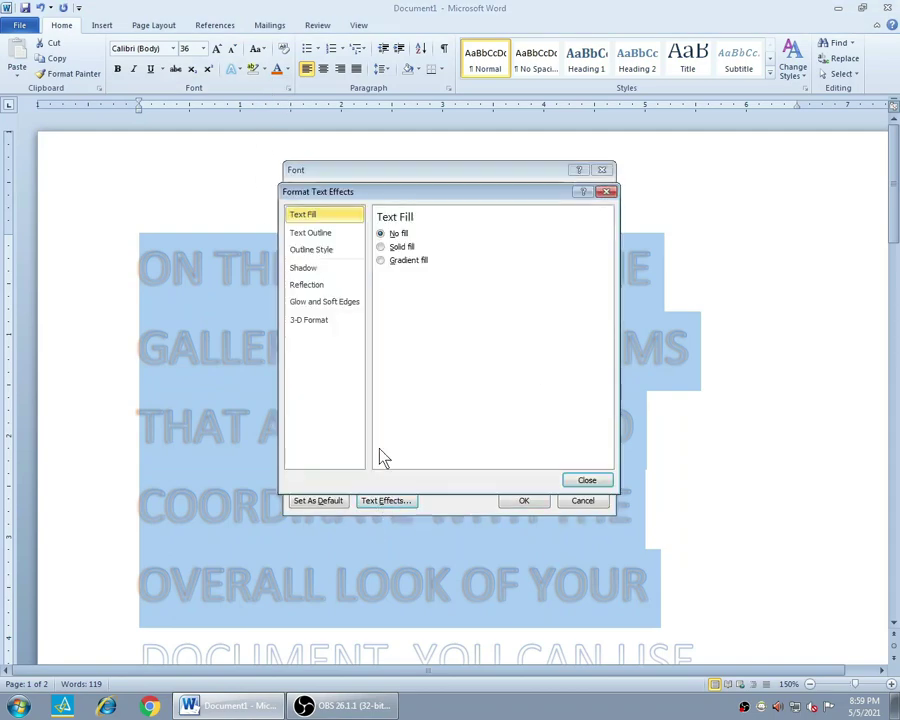
click(316, 290)
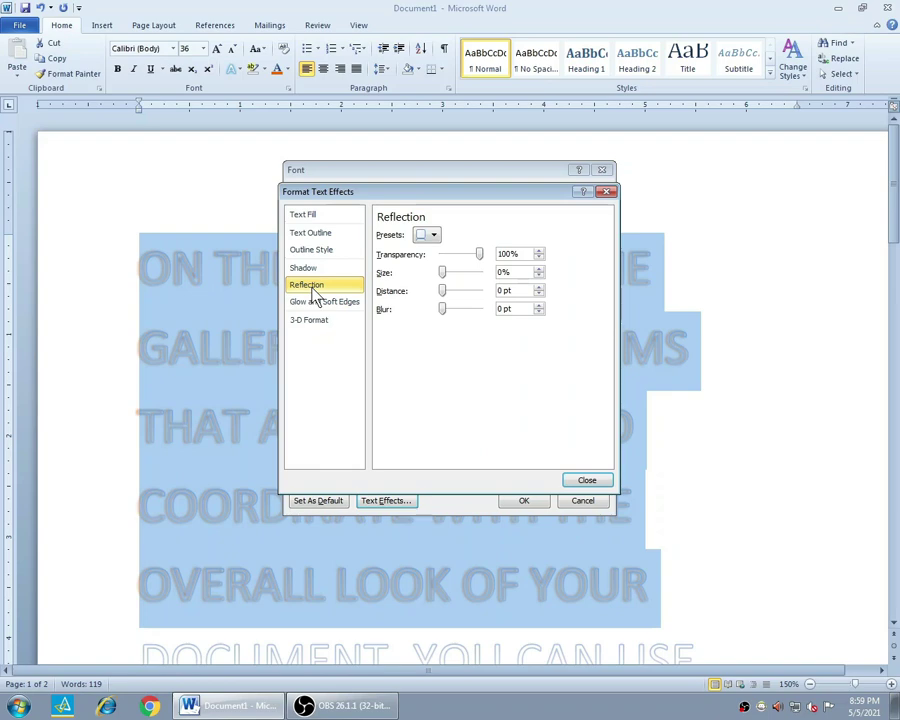
click(430, 235)
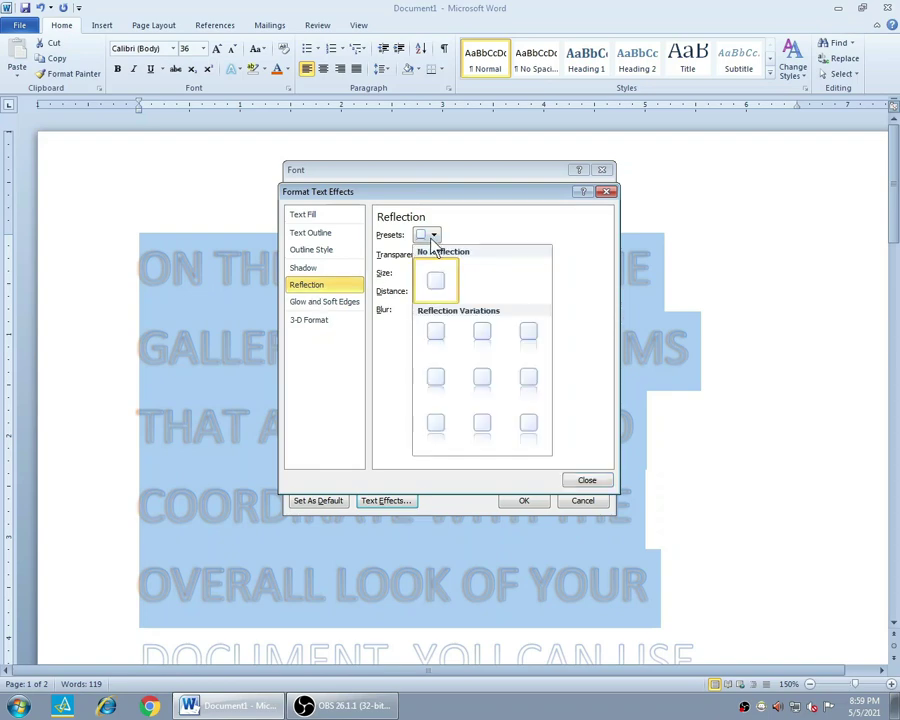
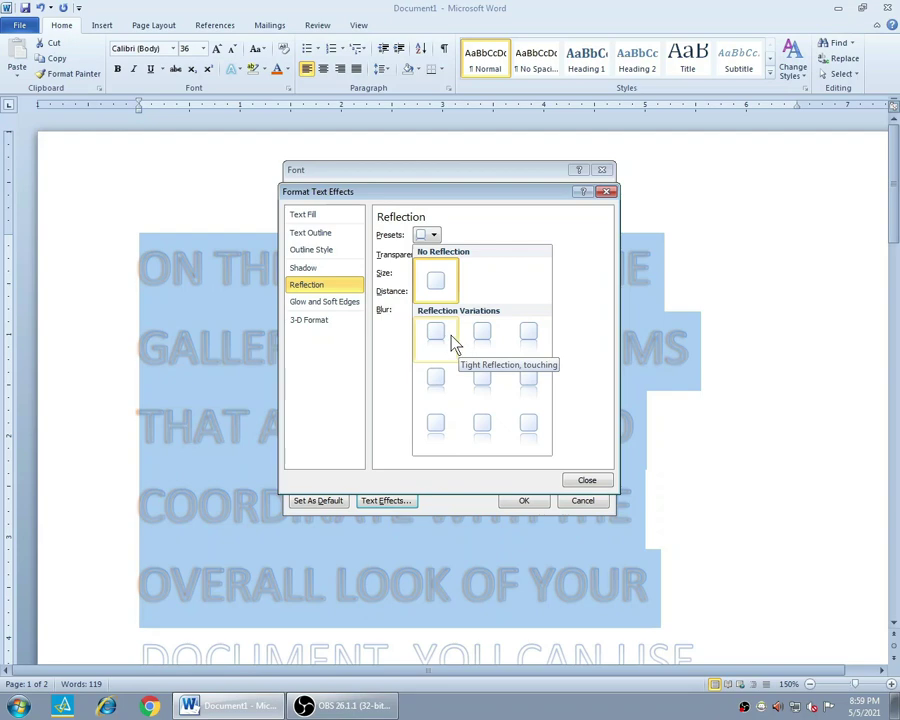
click(535, 428)
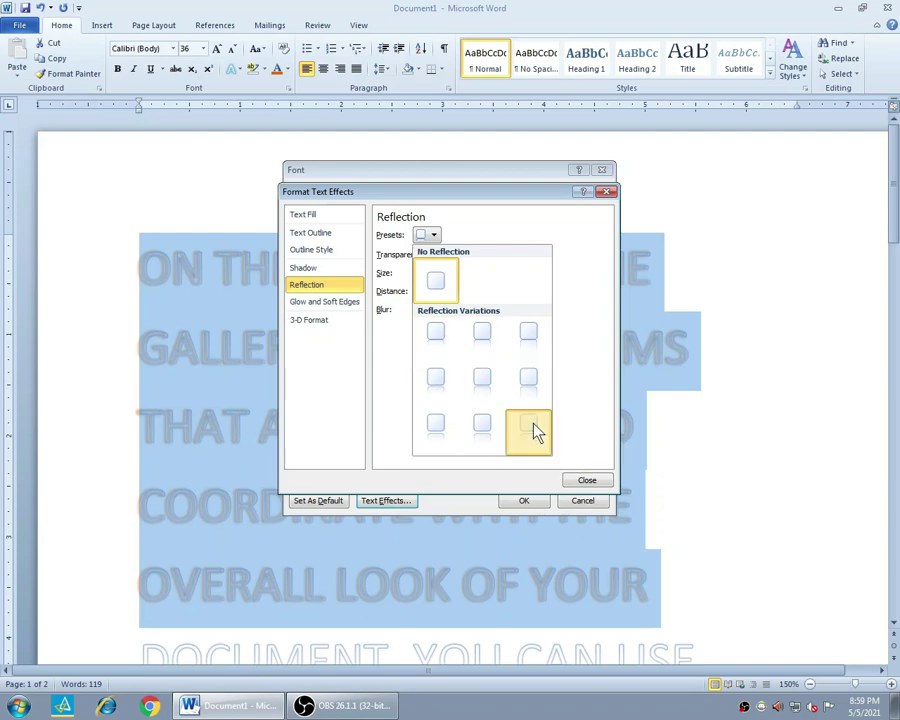
click(576, 480)
click(528, 500)
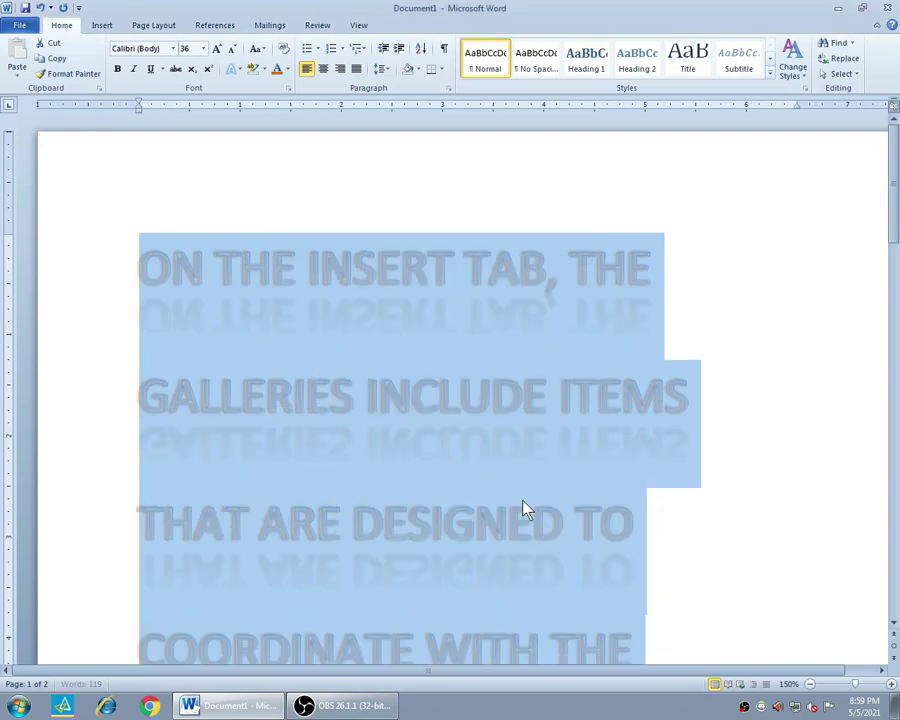
click(672, 375)
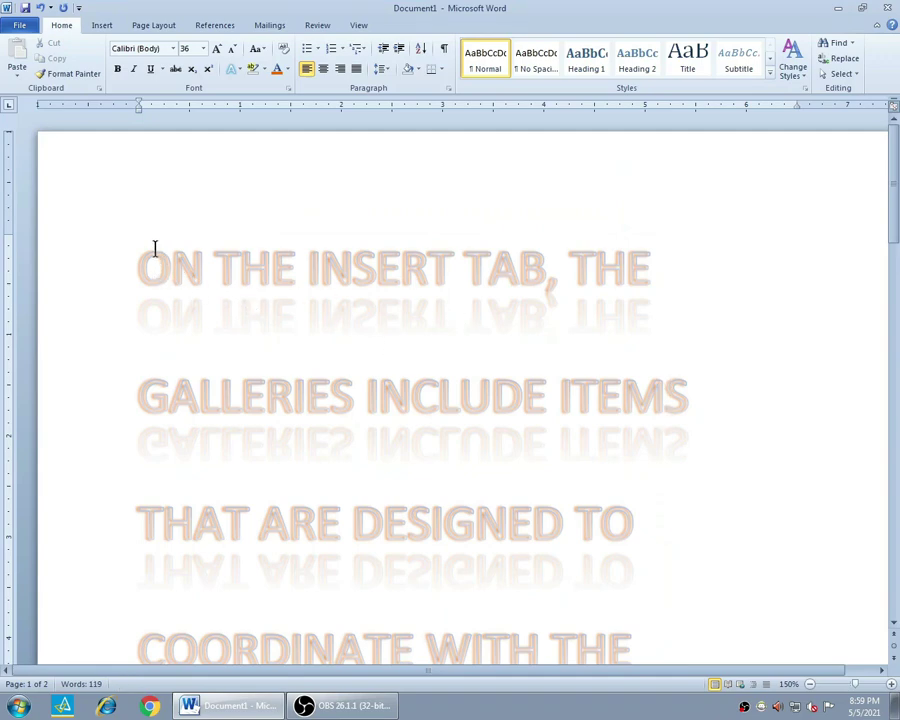
Reduce the reflection distance of the first four lines to its minimum, apply it and deselect the text.
drag(157, 250, 603, 655)
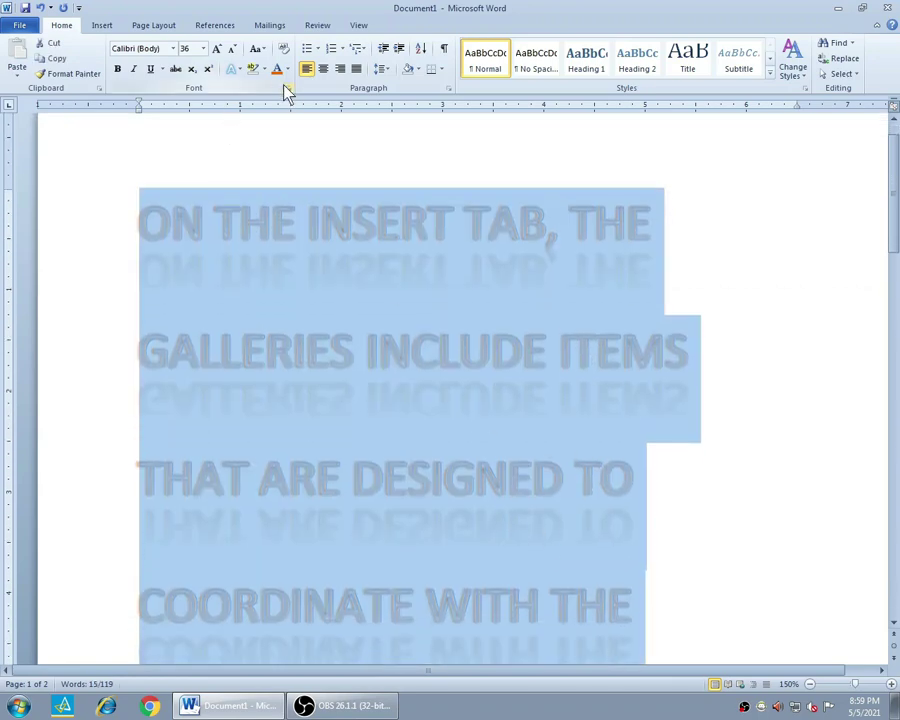
click(287, 88)
click(370, 500)
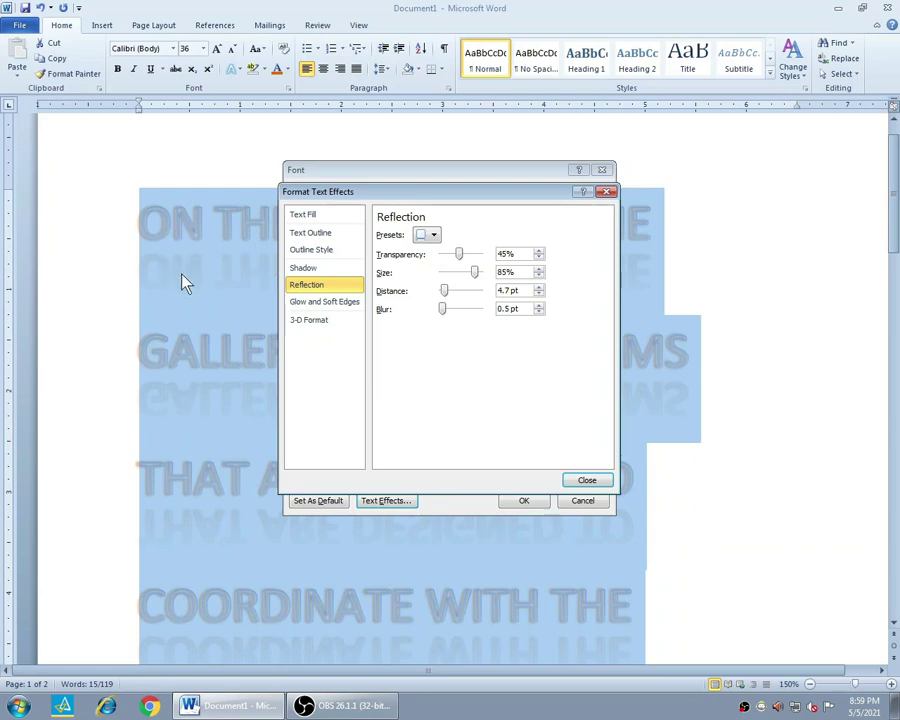
drag(445, 298, 436, 298)
click(586, 480)
click(524, 500)
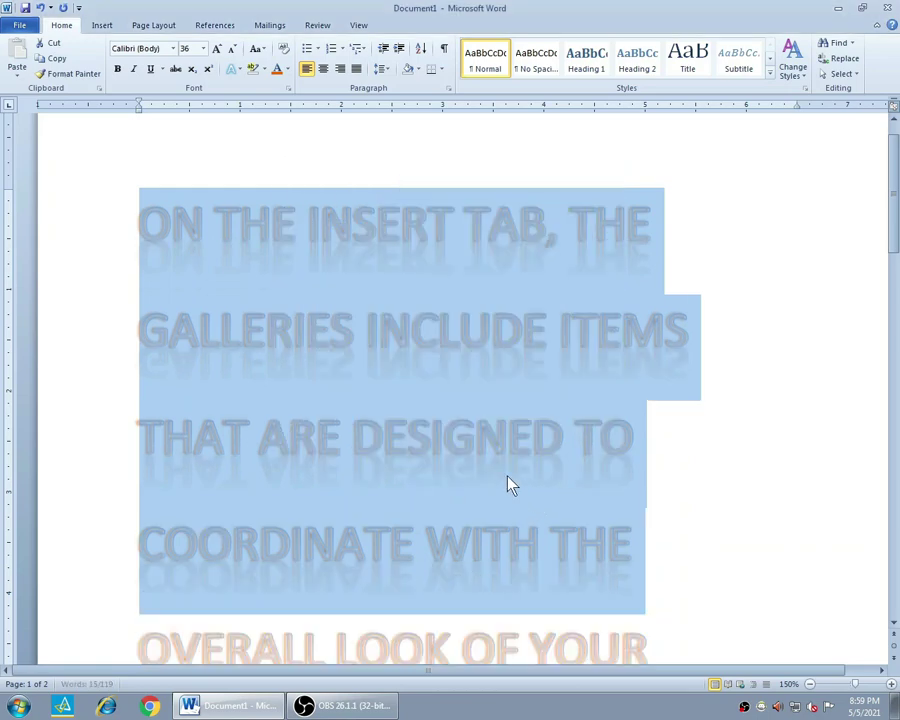
click(218, 270)
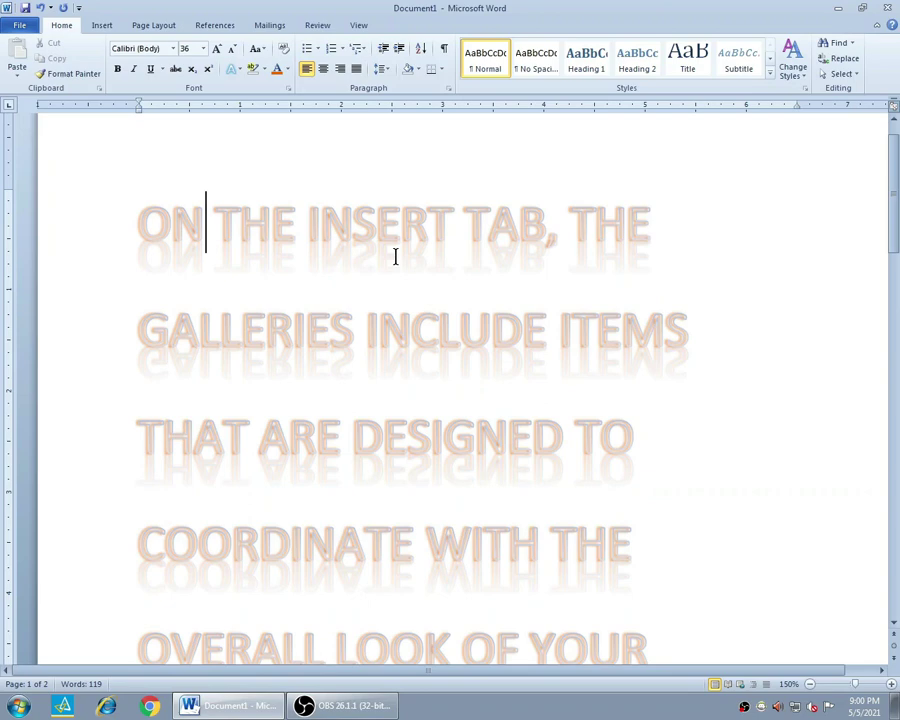
Examine the glow presets in the Glow and Soft Edges text effects for the first five lines, leaving the font settings unapplied.
drag(177, 232, 622, 660)
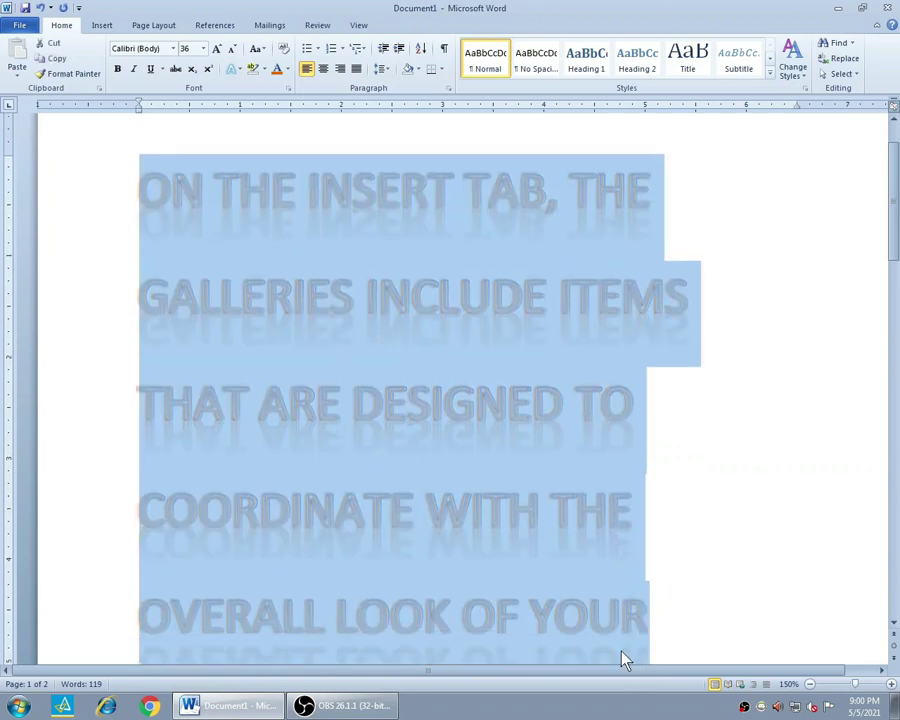
click(289, 89)
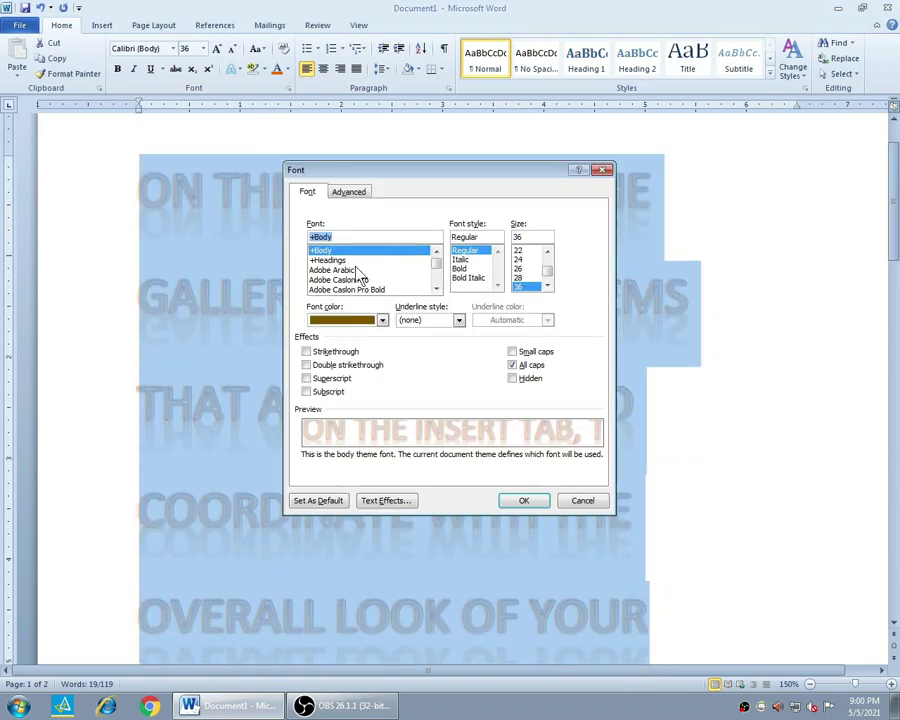
click(396, 502)
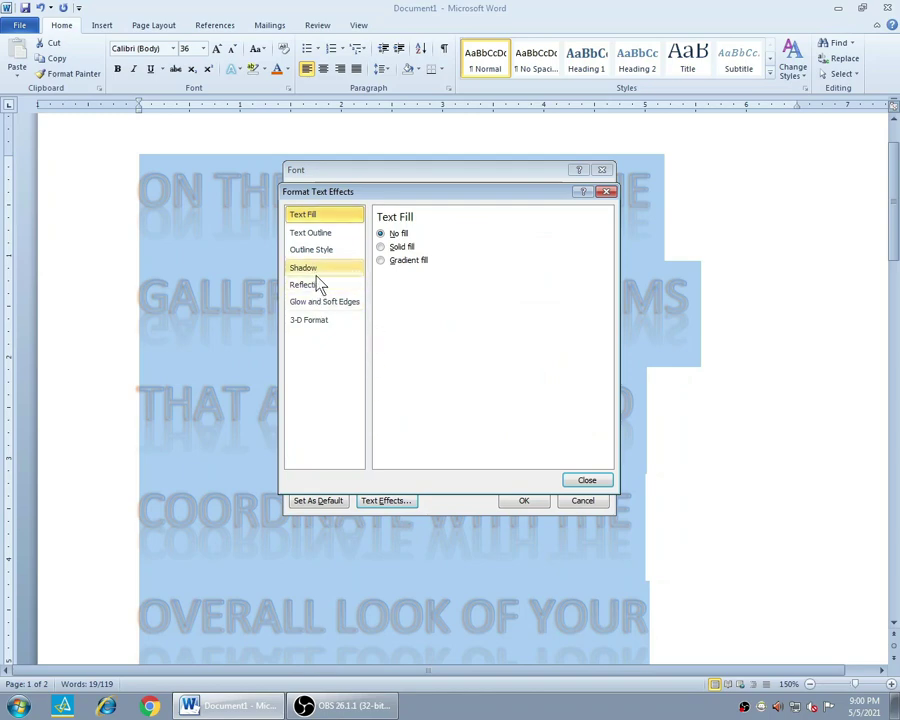
click(322, 303)
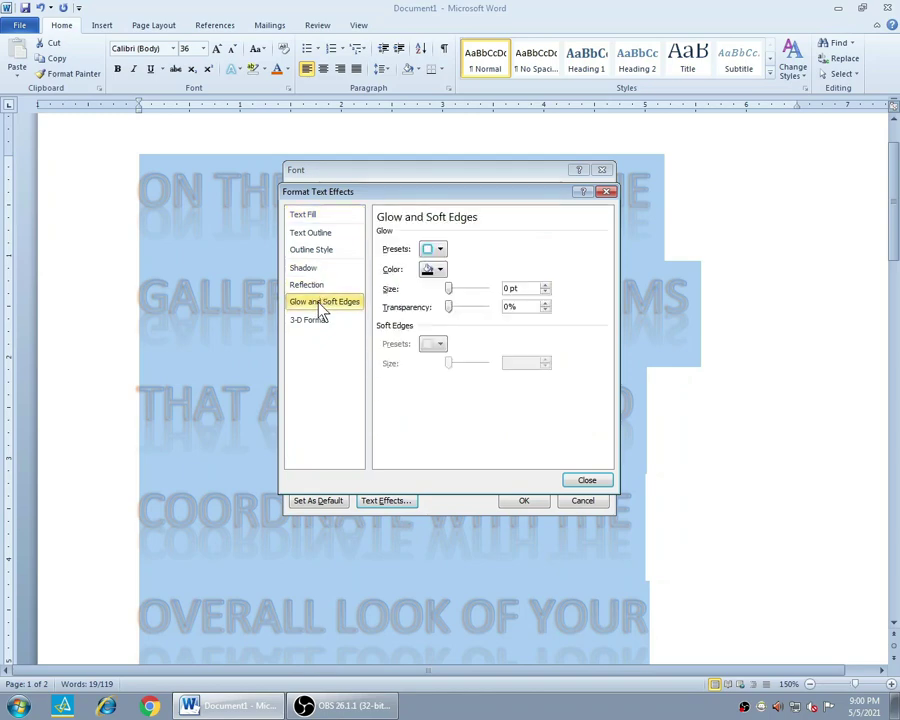
click(431, 249)
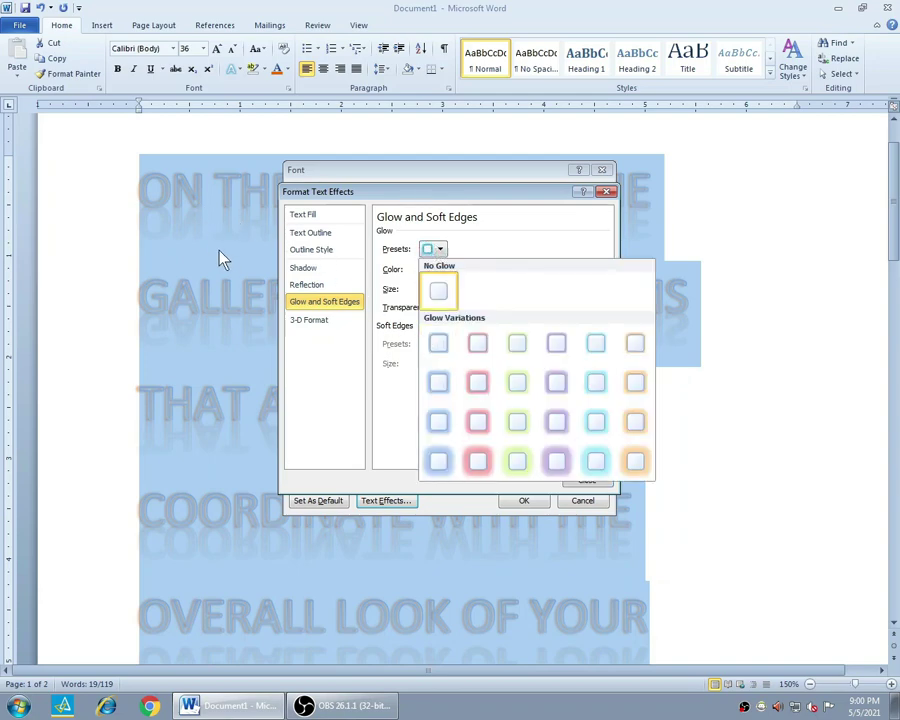
click(588, 484)
click(587, 481)
click(573, 504)
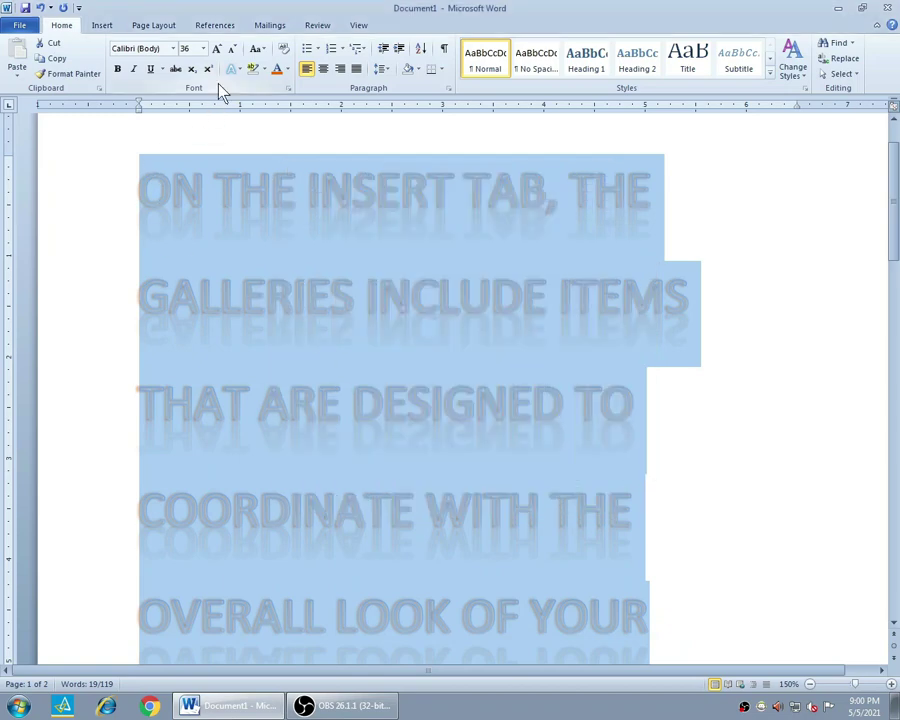
Clear the formatting of the selected lines and of the whole document, then deselect the text.
click(284, 49)
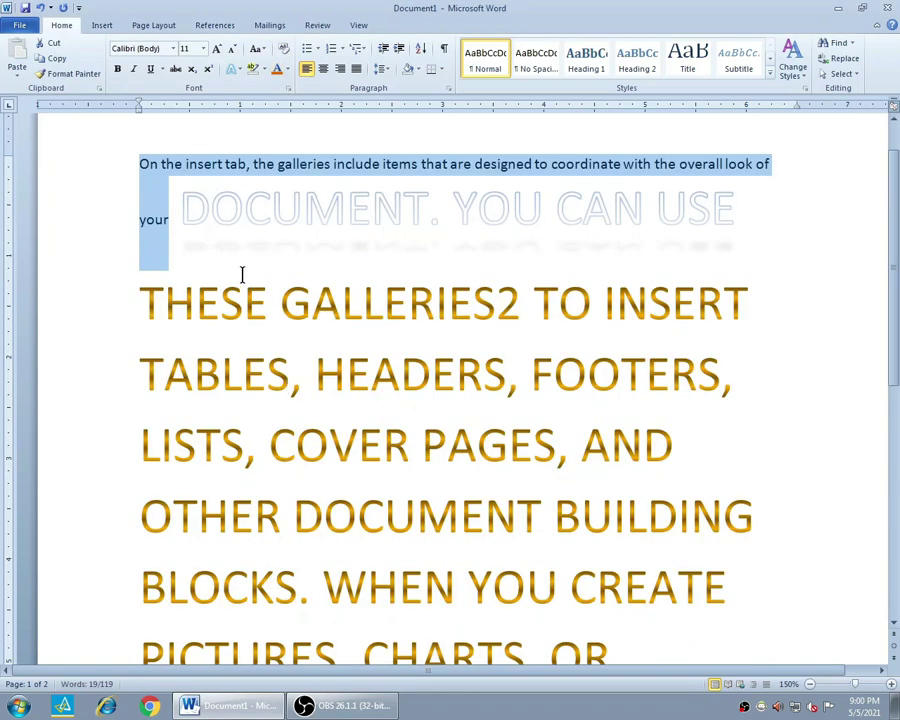
key(ctrl+a)
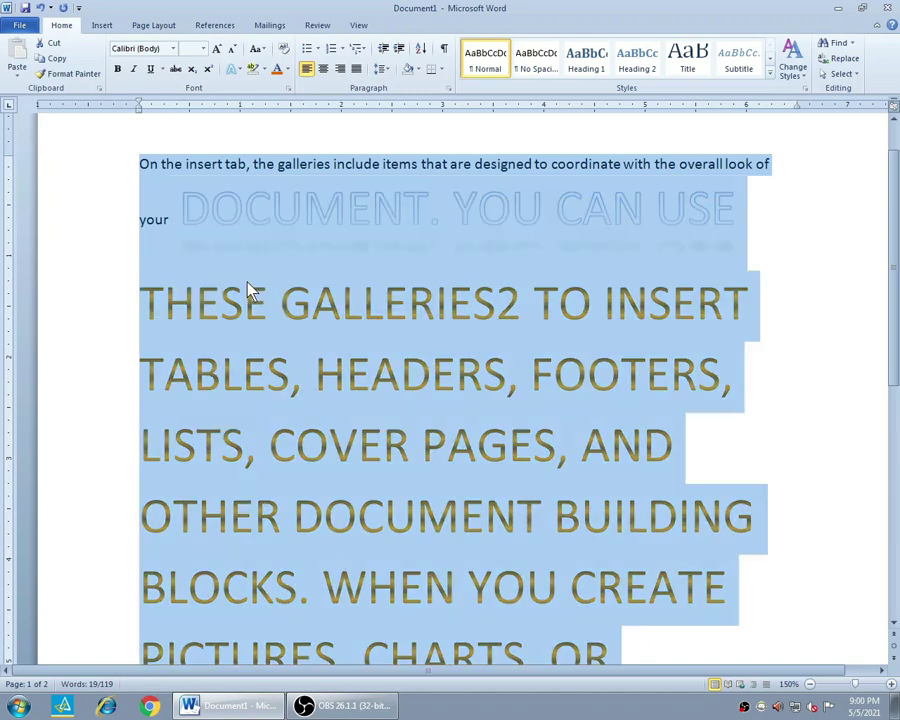
click(284, 49)
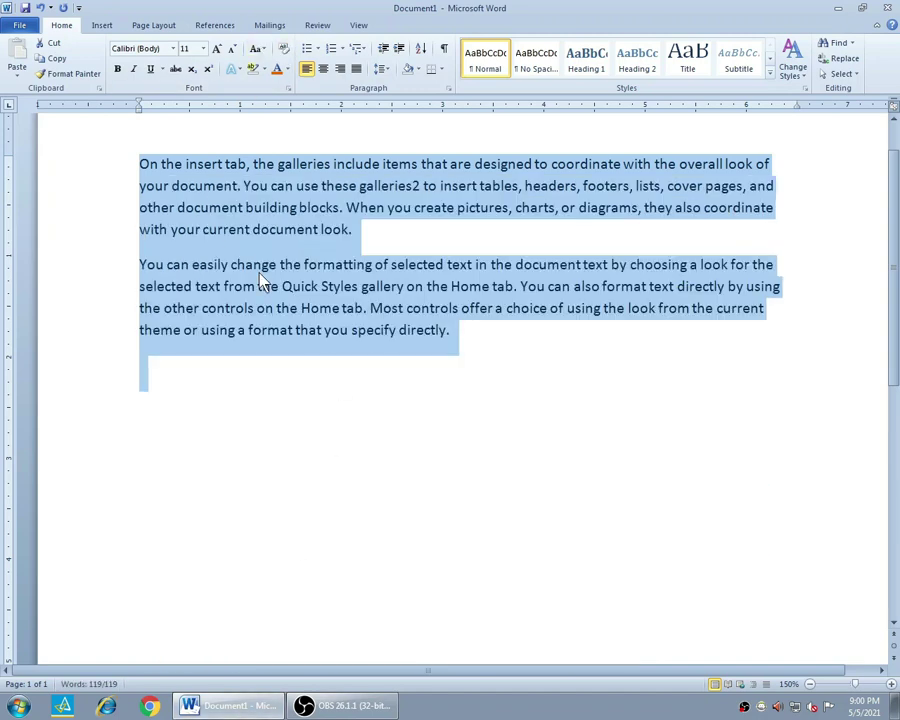
click(231, 366)
Enlarge the font size of the first paragraph to 28 pt.
drag(139, 163, 380, 237)
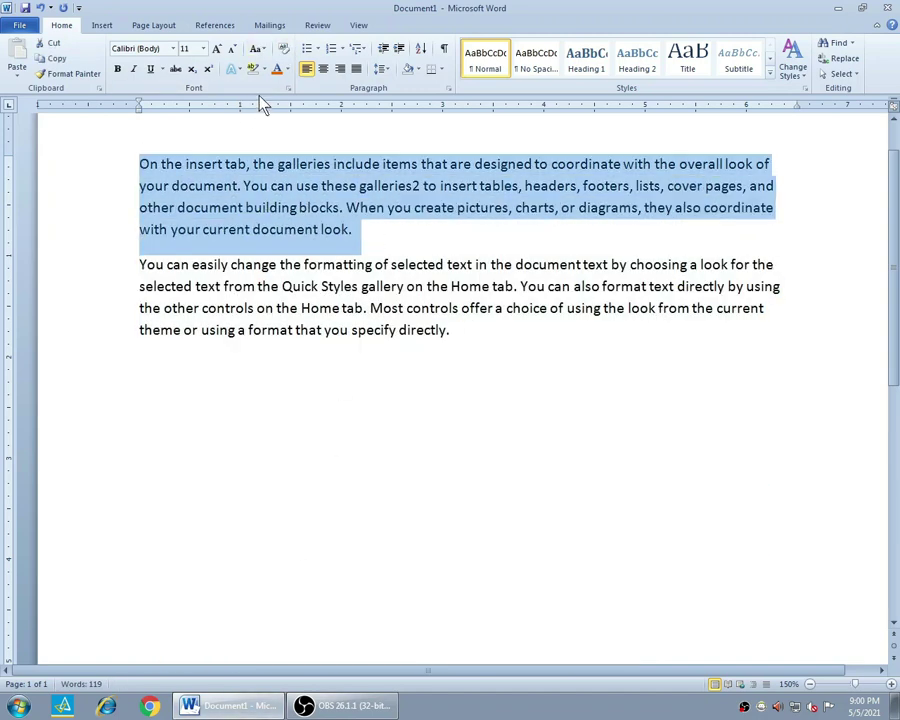
click(289, 89)
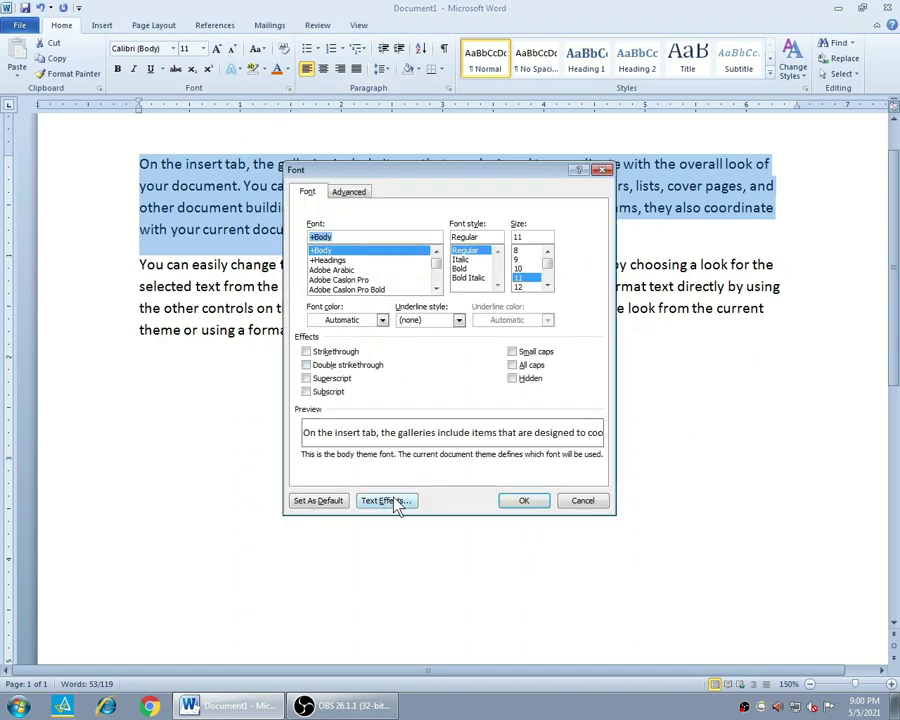
click(582, 505)
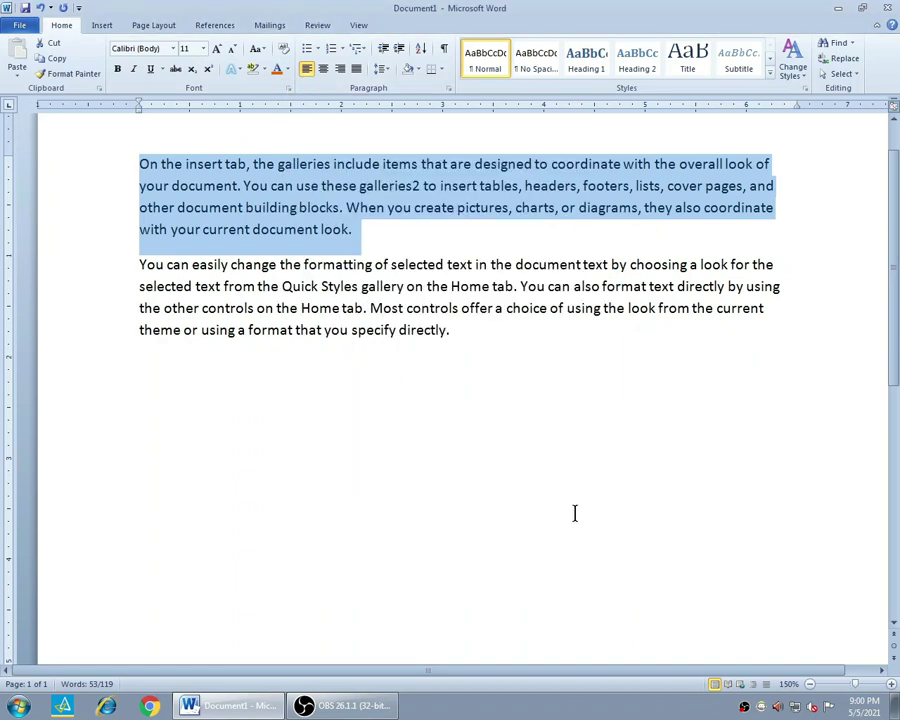
click(216, 49)
click(216, 49)
click(216, 49)
click(216, 49)
click(216, 49)
click(216, 49)
click(216, 49)
click(216, 49)
click(216, 49)
click(216, 49)
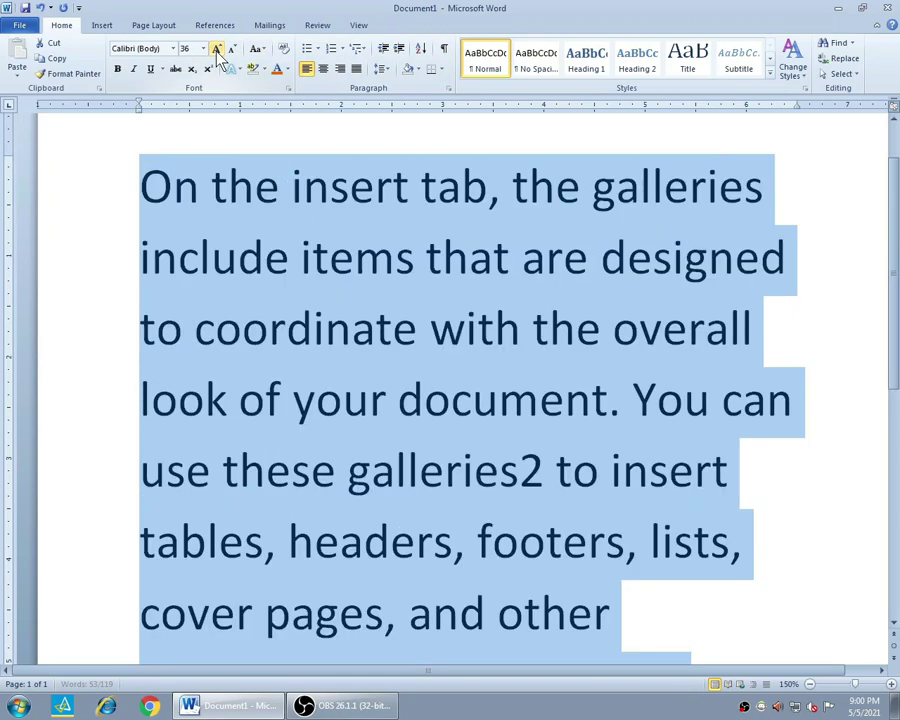
click(231, 49)
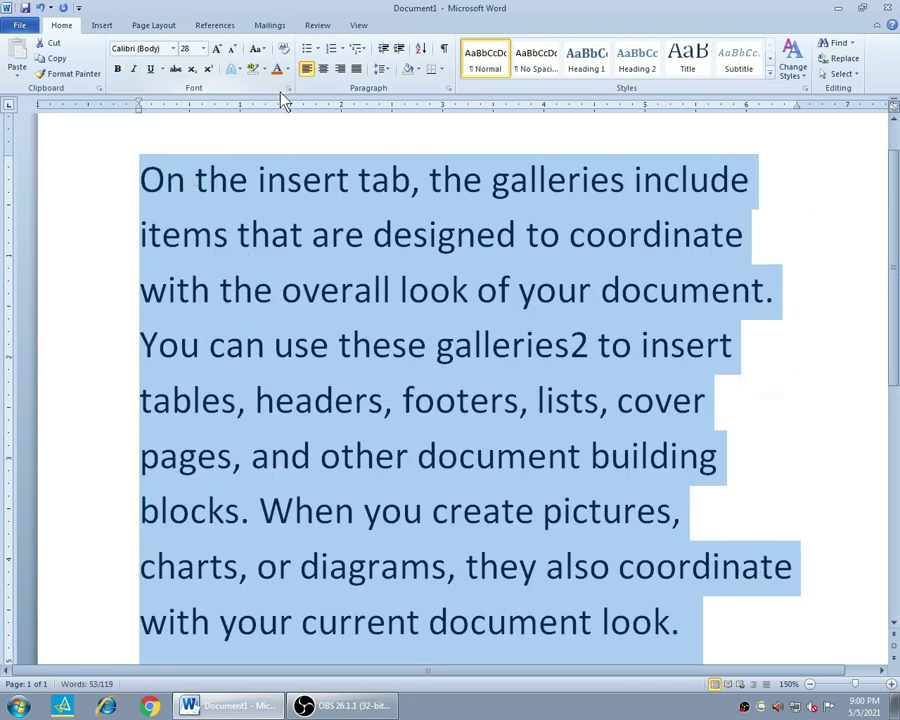
Choose the red Accent color 2 glow preset of 11 pt in the text effects for the first paragraph.
click(288, 88)
click(385, 500)
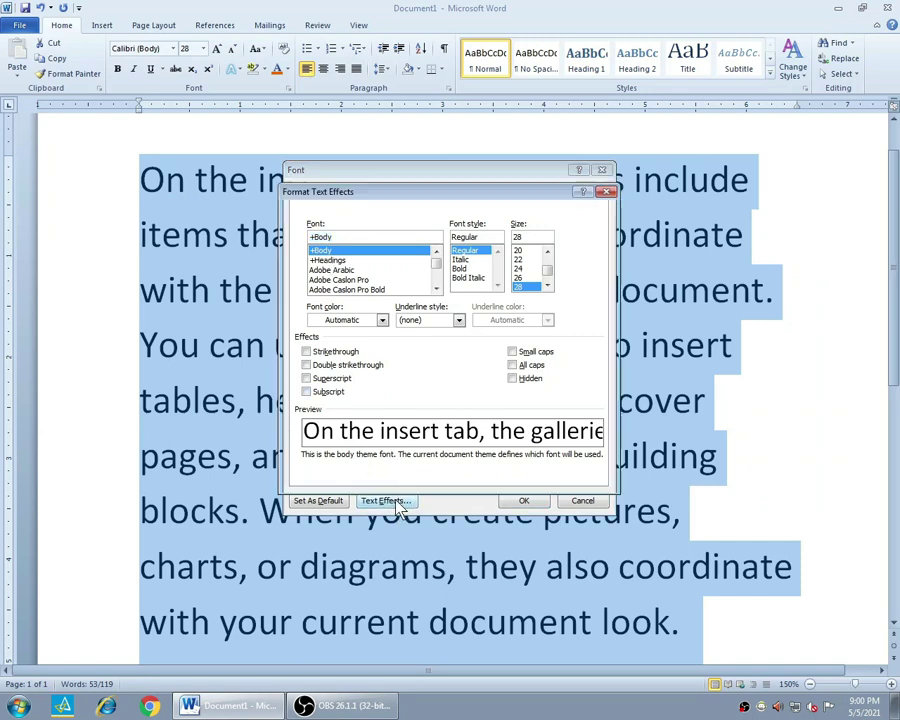
click(324, 302)
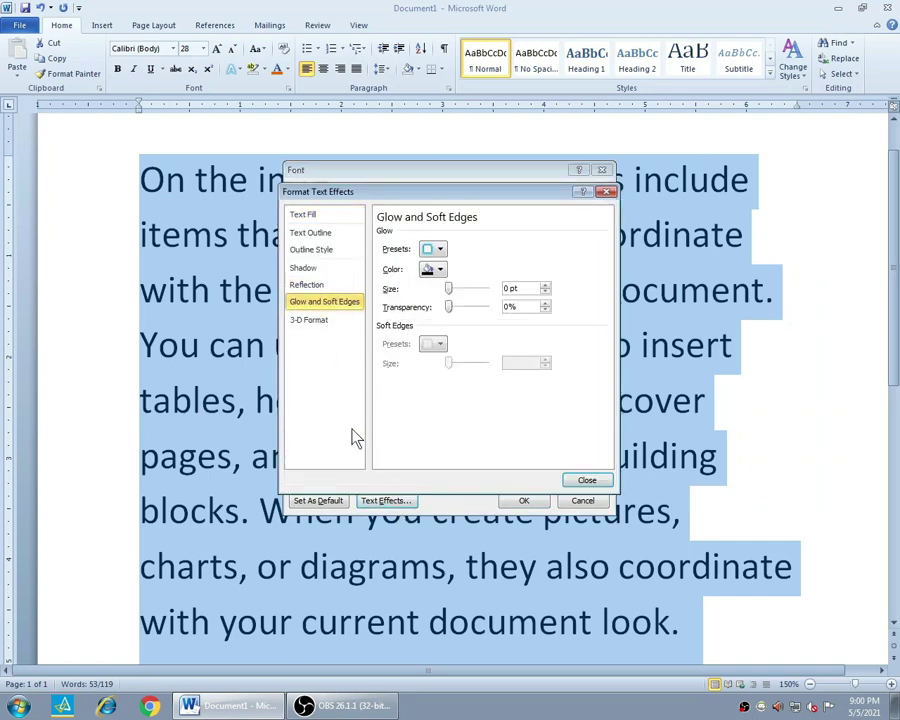
click(438, 250)
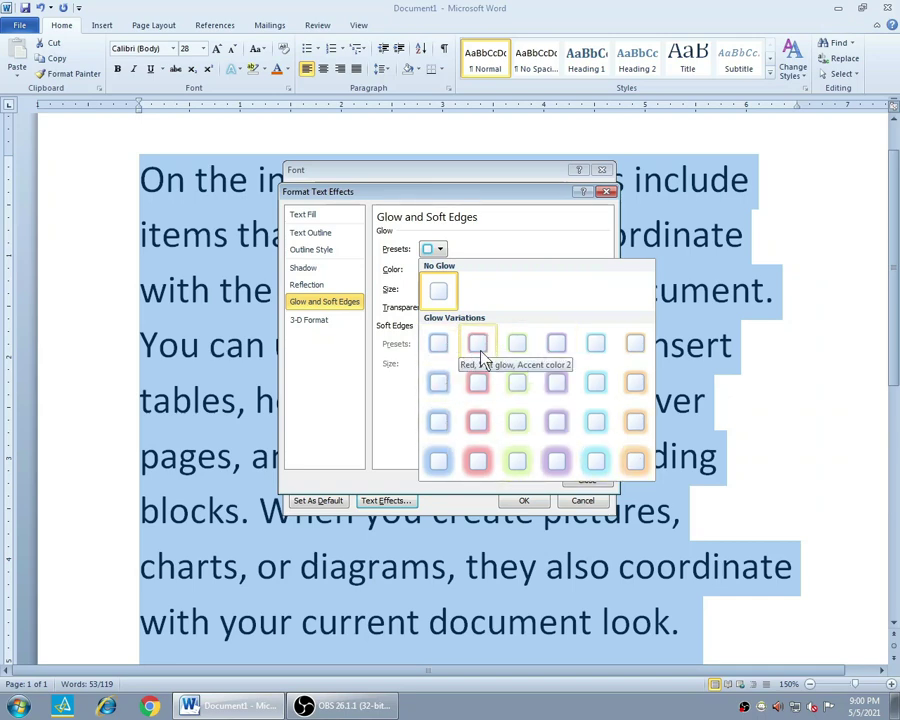
click(477, 421)
click(439, 249)
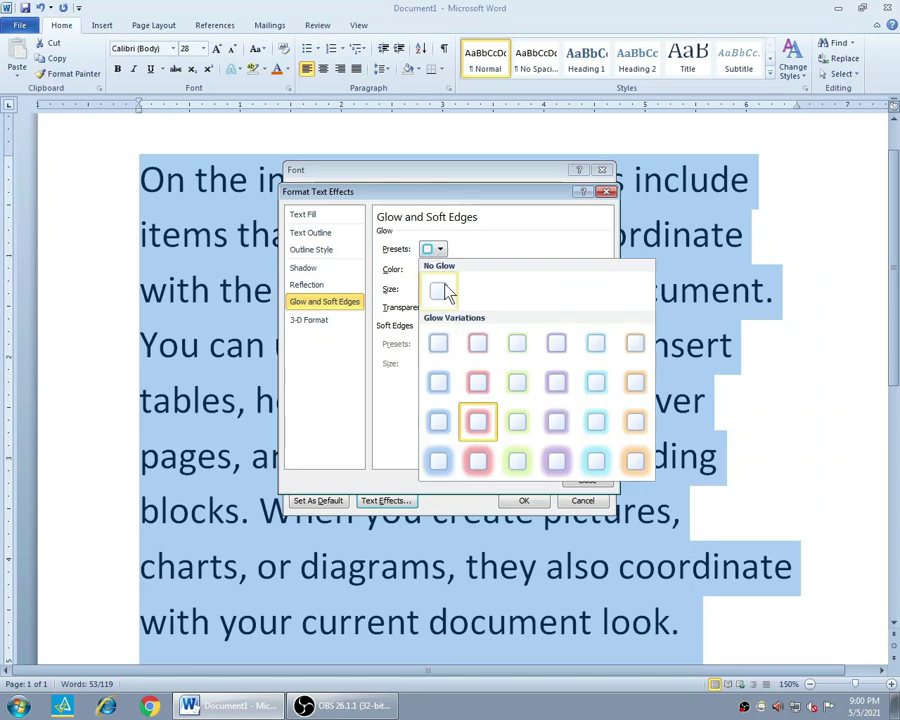
click(439, 249)
Set the glow color to standard red, apply the font settings to the first paragraph and deselect the text.
click(438, 269)
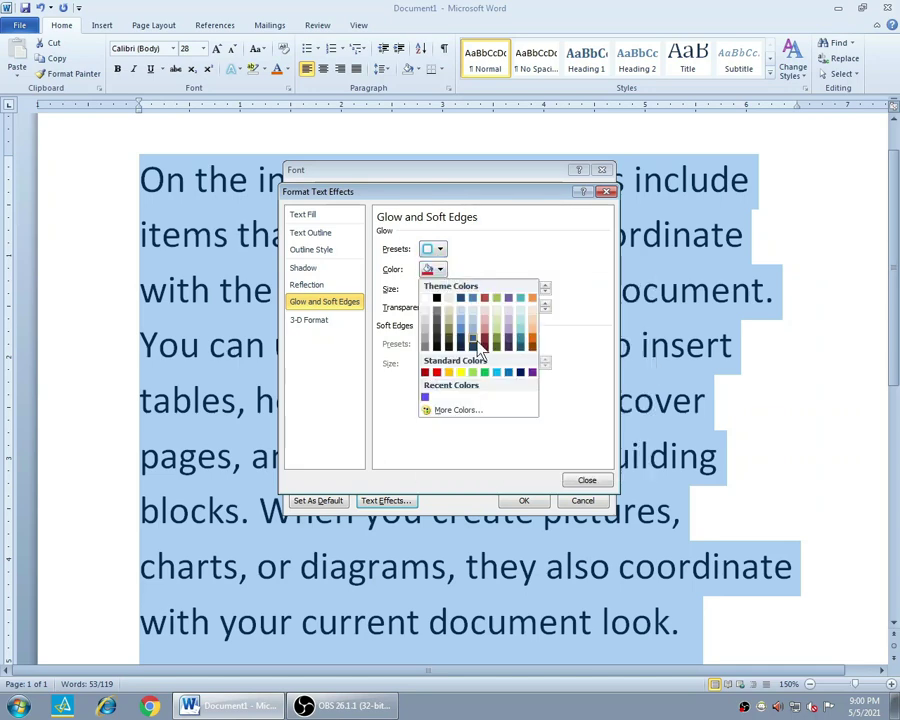
click(438, 373)
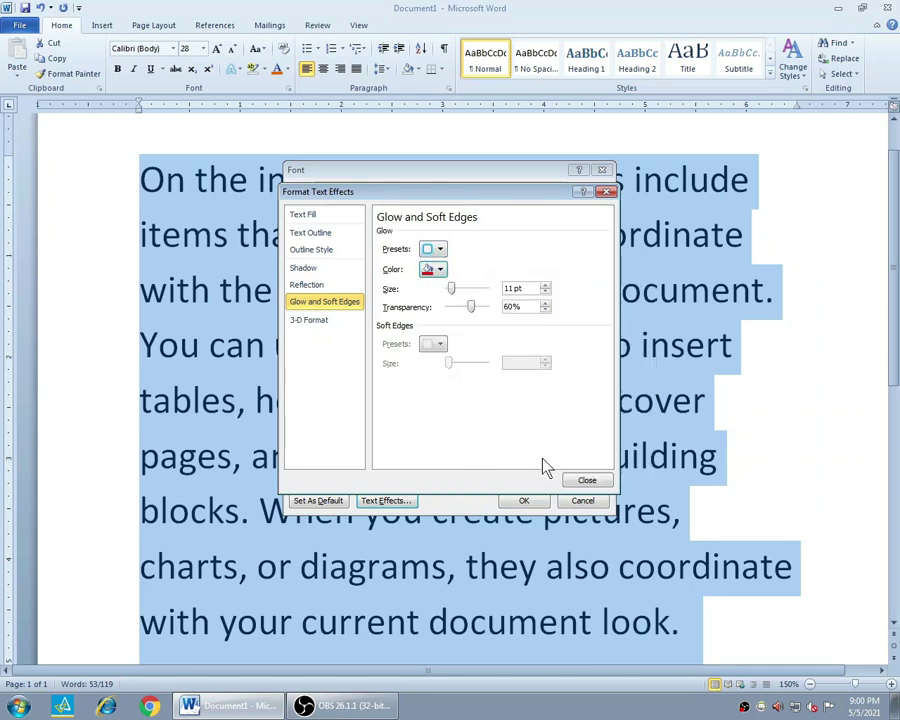
click(584, 480)
click(526, 499)
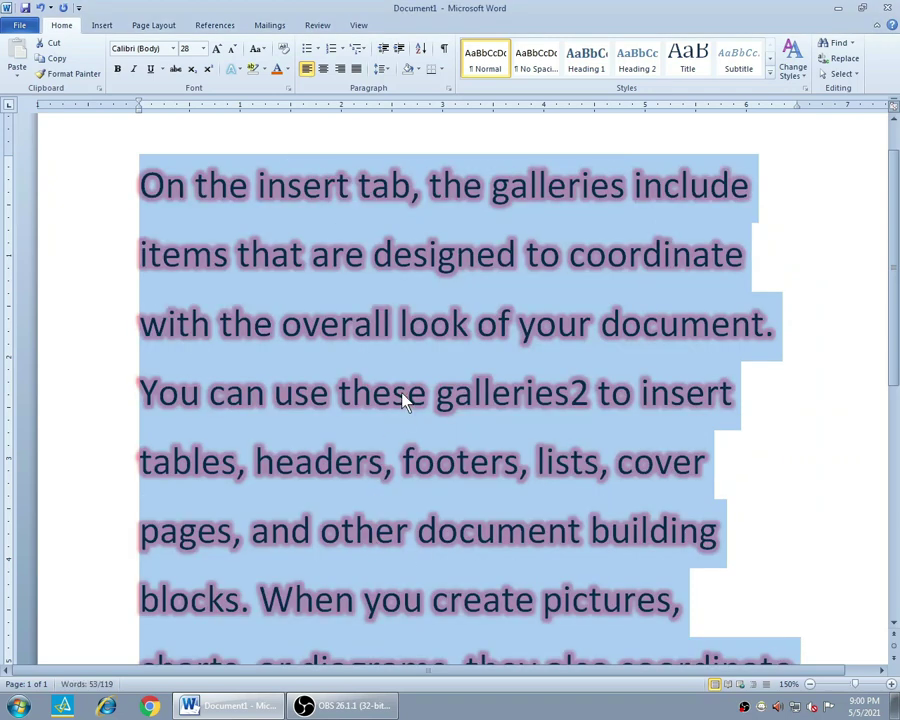
click(460, 323)
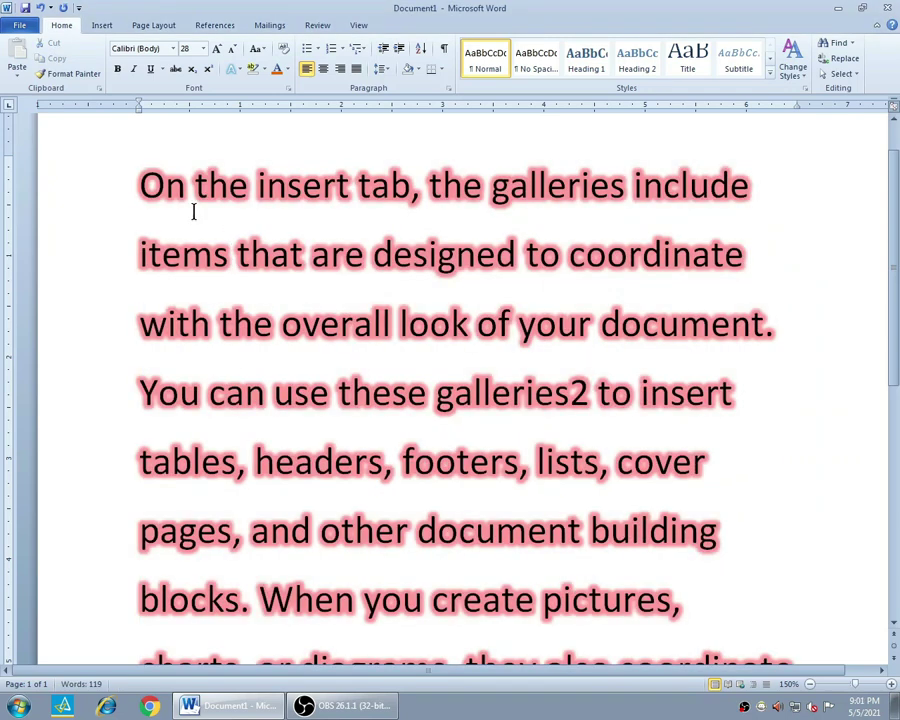
Apply the thinnest red Accent color 2 glow preset to the first paragraph and deselect the text.
drag(130, 188, 741, 639)
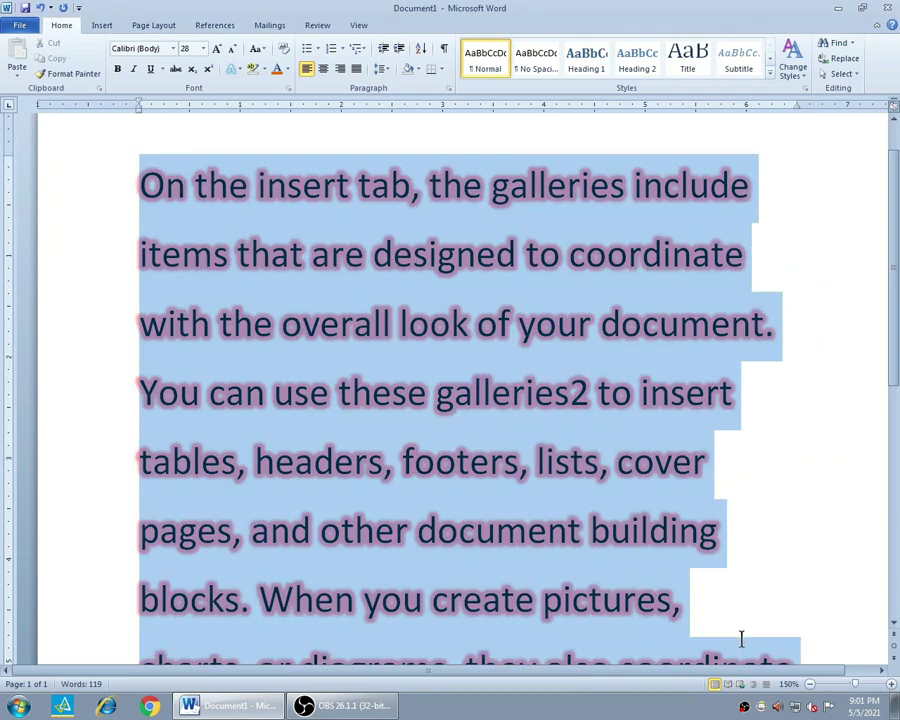
click(288, 88)
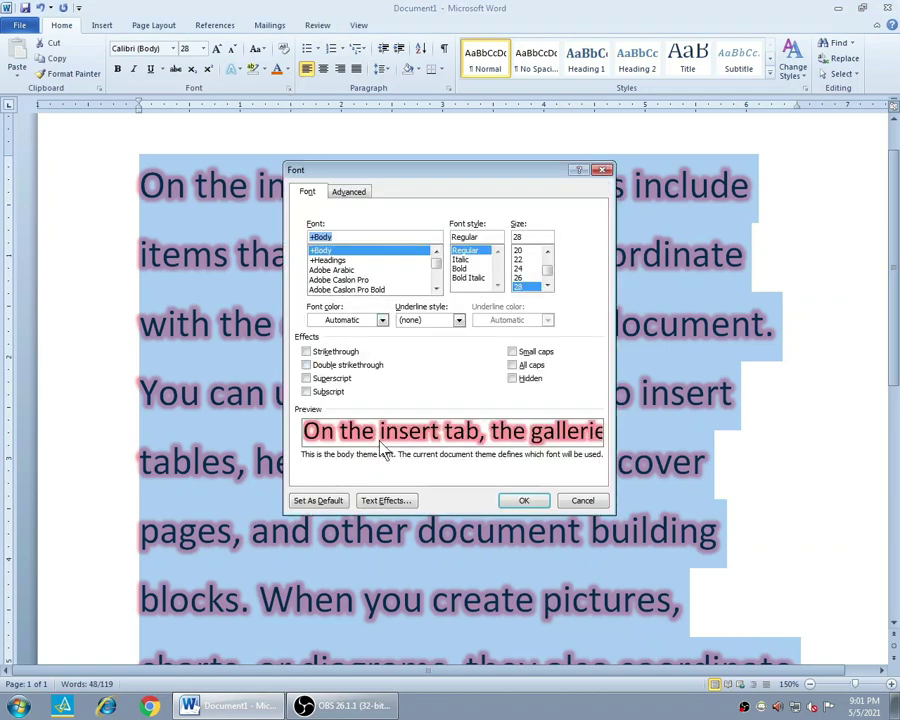
click(388, 500)
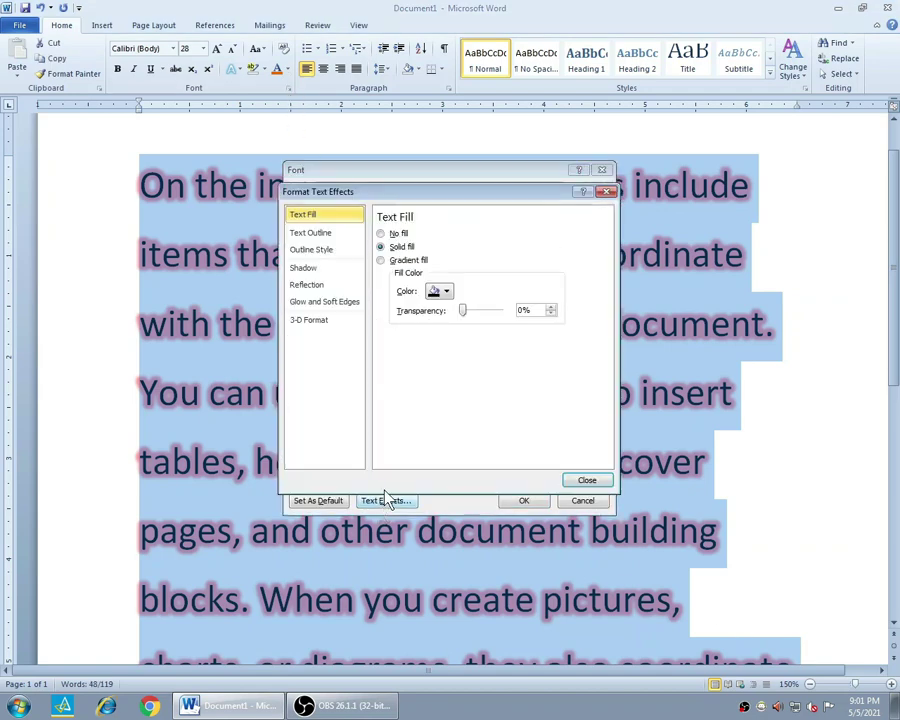
click(305, 301)
click(435, 249)
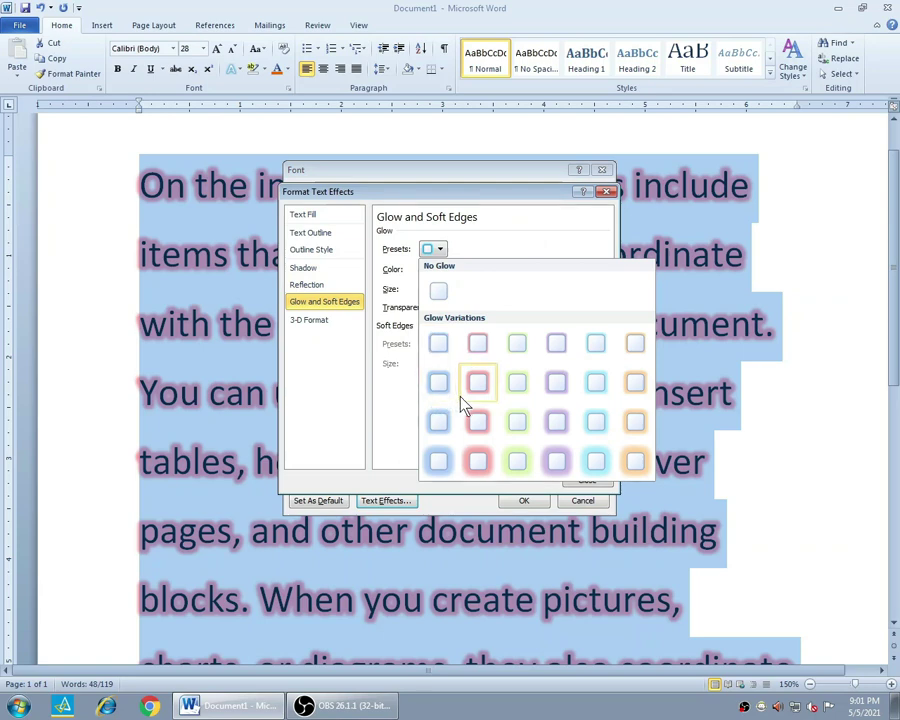
click(477, 345)
click(586, 480)
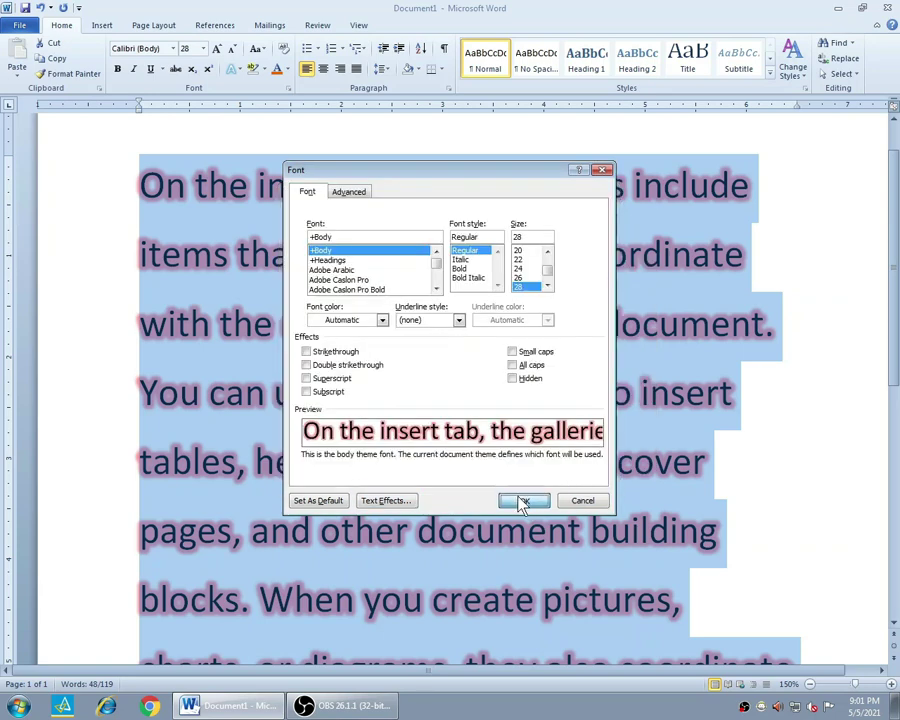
click(523, 500)
click(393, 244)
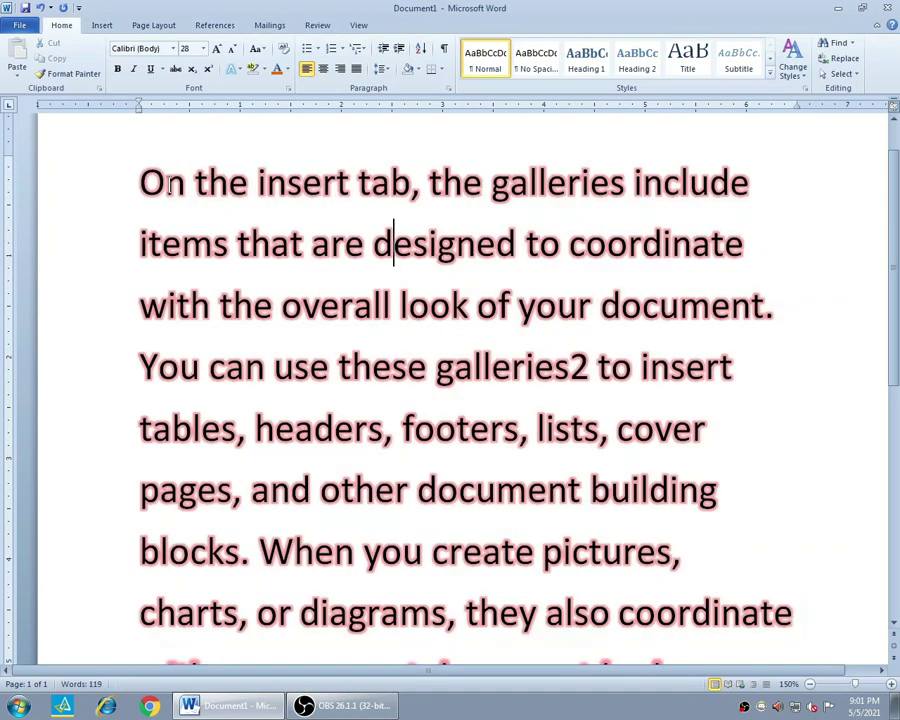
Examine the glow color and preset choices and the 3-D Format options for the first paragraph, leaving the font settings unapplied.
drag(141, 172, 775, 645)
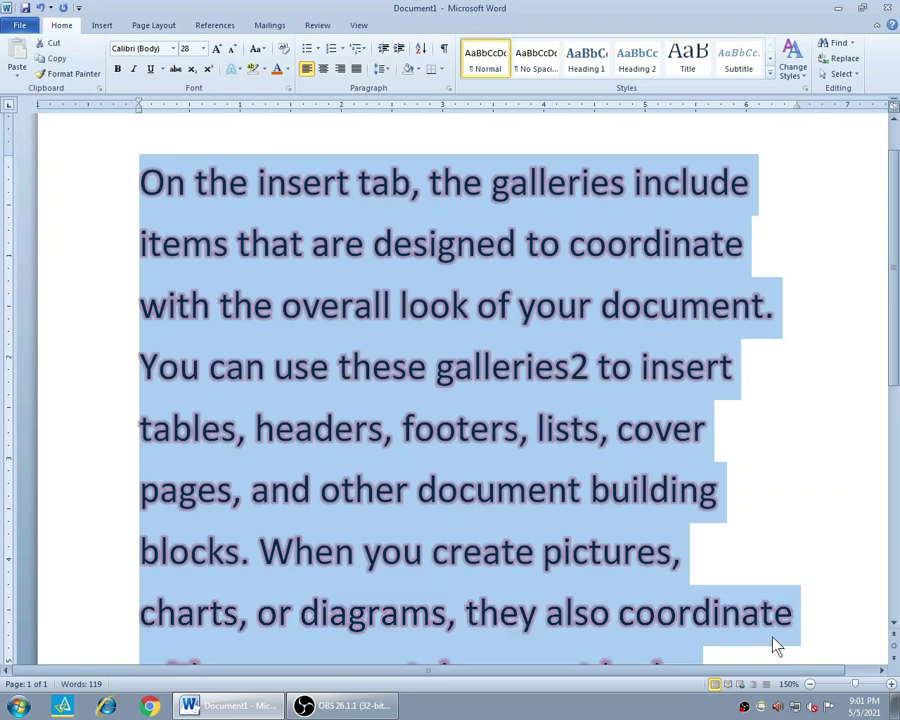
click(289, 88)
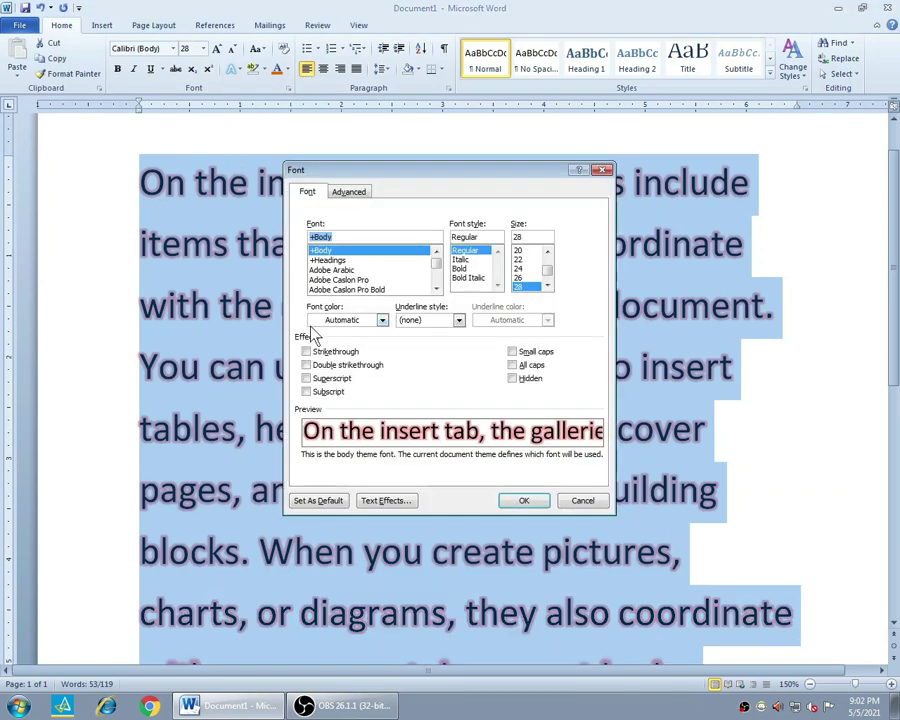
click(386, 500)
click(316, 302)
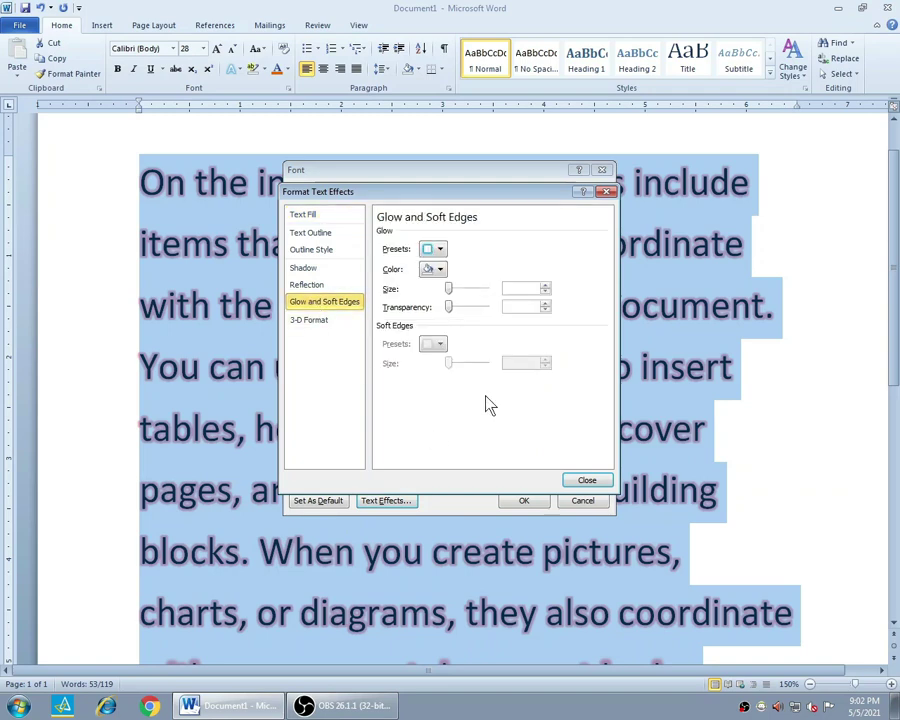
click(436, 268)
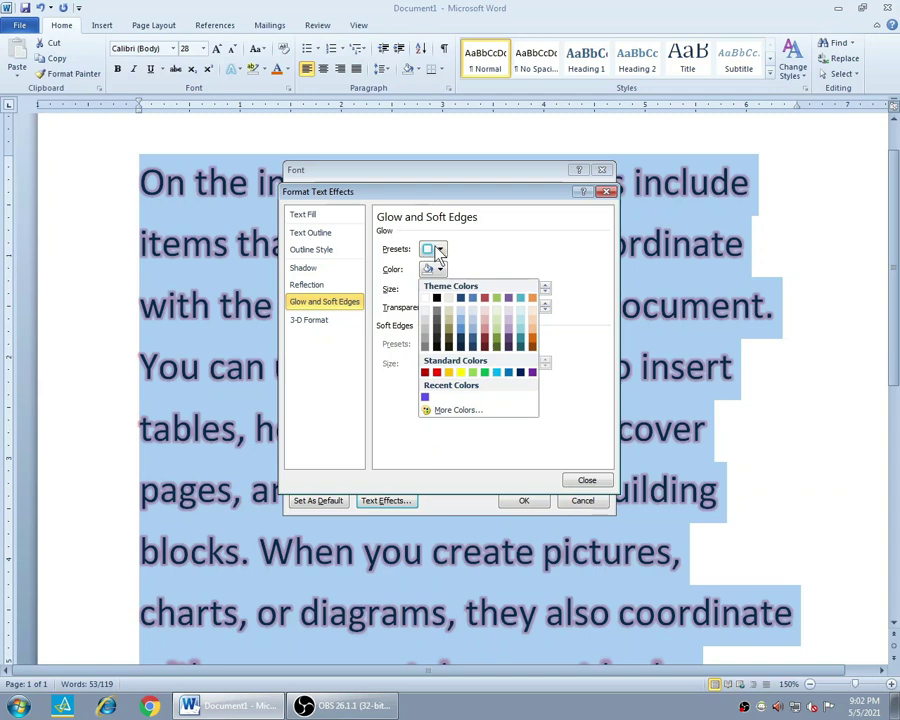
click(428, 249)
click(420, 386)
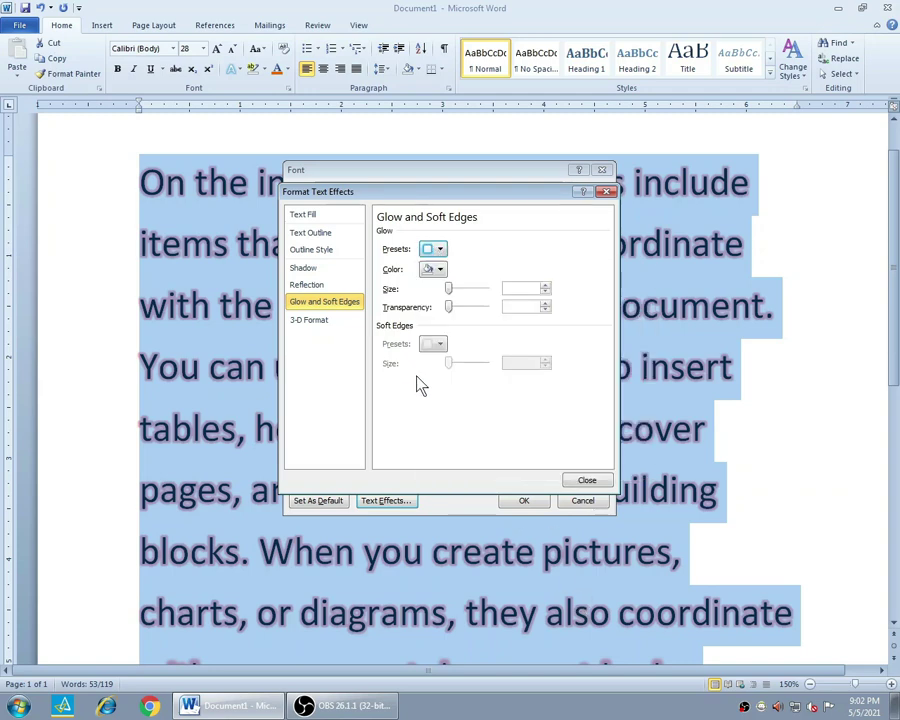
click(334, 324)
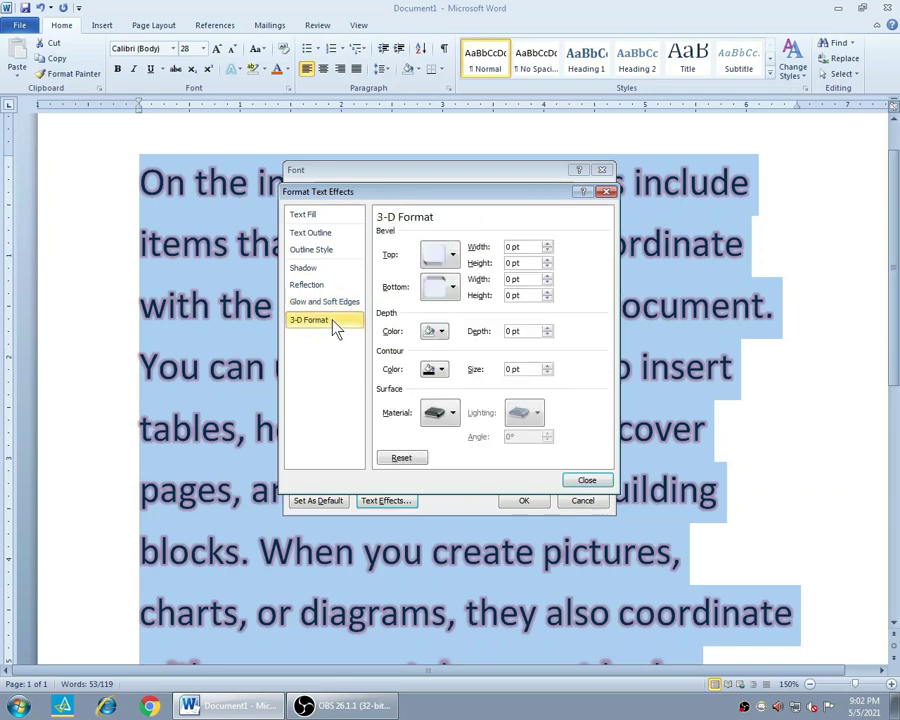
click(587, 480)
click(580, 501)
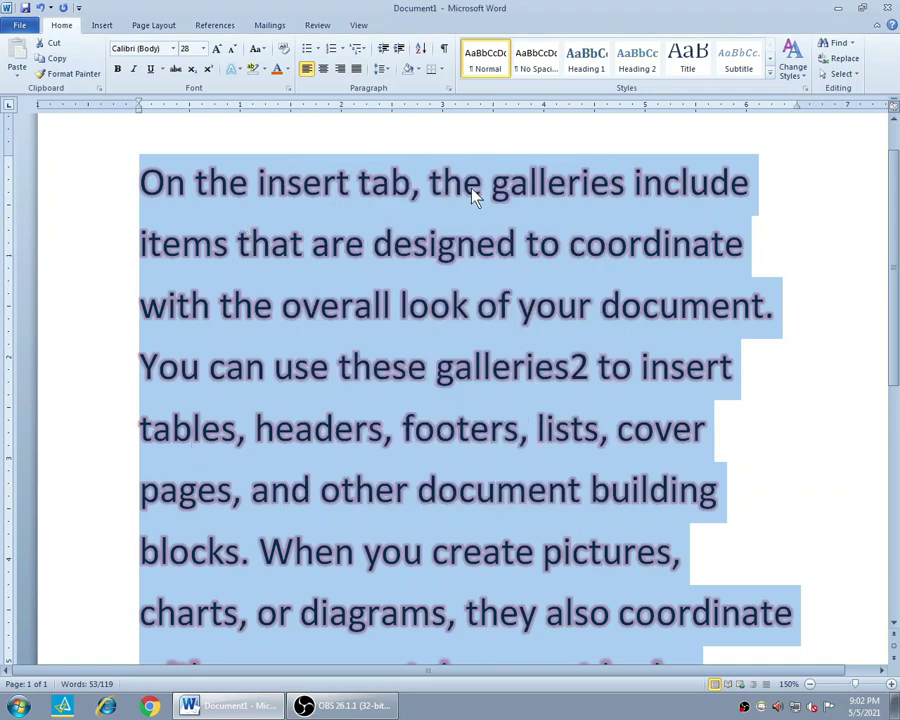
Delete all the text after "On the insert tab", including the trailing comma.
drag(432, 186, 860, 705)
key(Delete)
scroll(500, 590, up, 3)
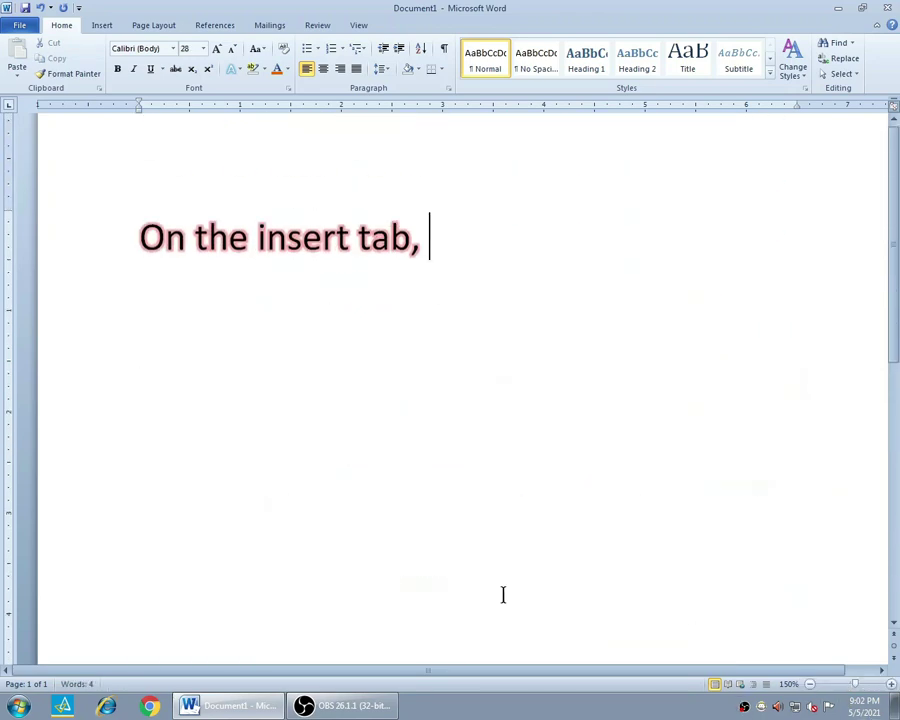
key(BackSpace)
key(BackSpace)
Clear the formatting of "On the insert tab" and enlarge its font size to 48 pt.
drag(139, 237, 420, 256)
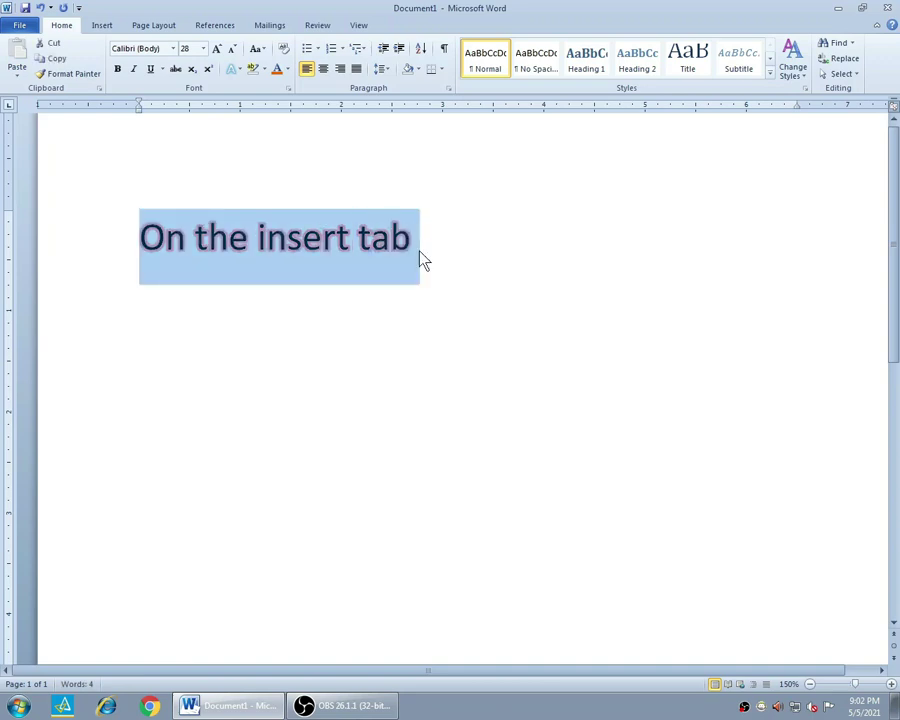
click(283, 49)
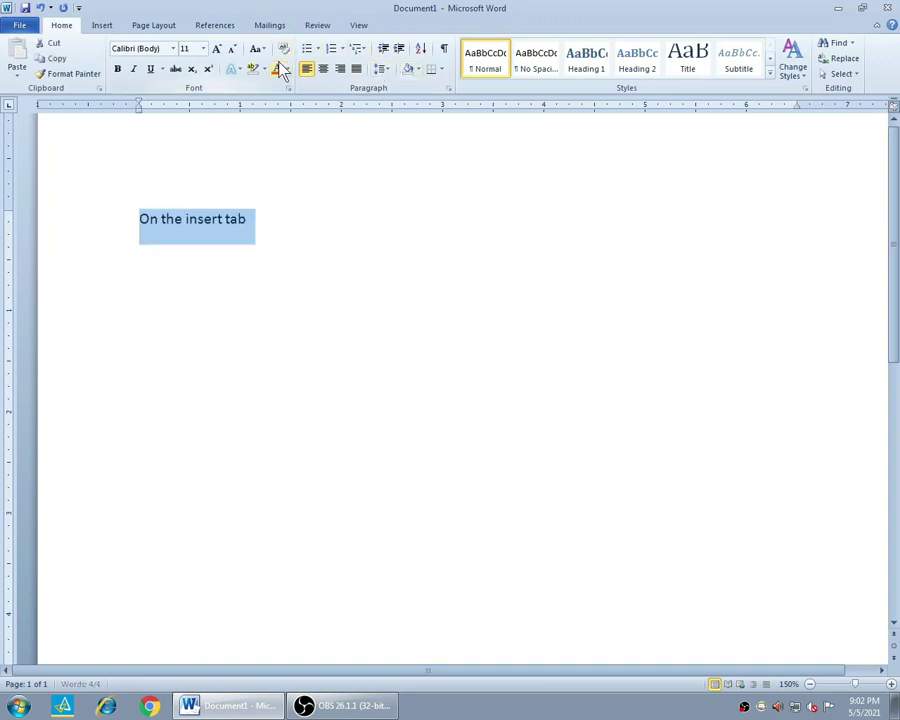
click(216, 48)
click(216, 48)
click(216, 48)
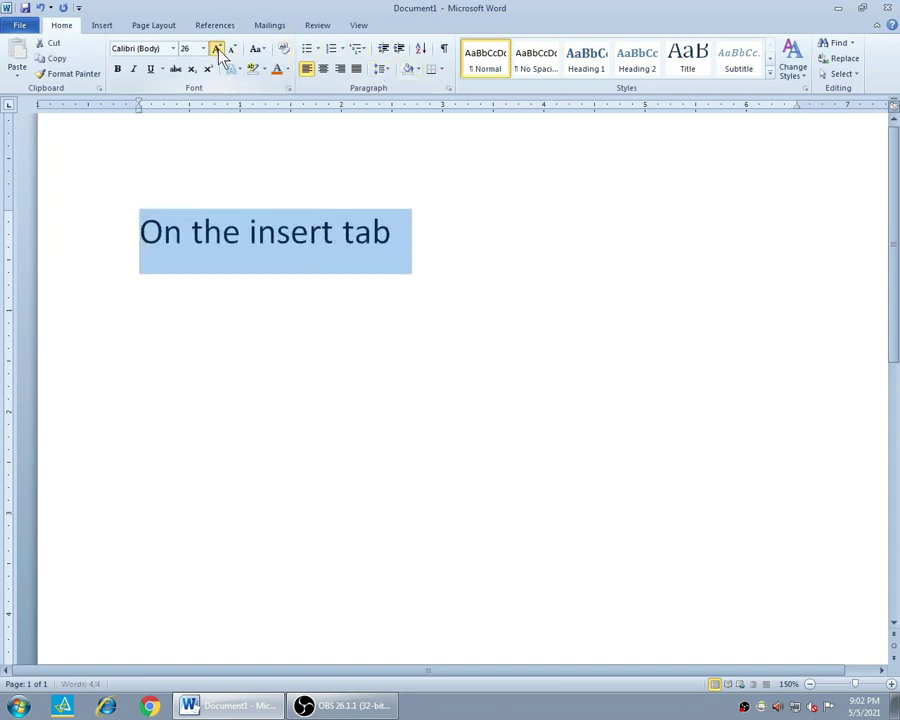
click(216, 48)
Apply the second bevel variation of the first row as the phrase's top bevel, color the text orange and deselect it.
click(288, 88)
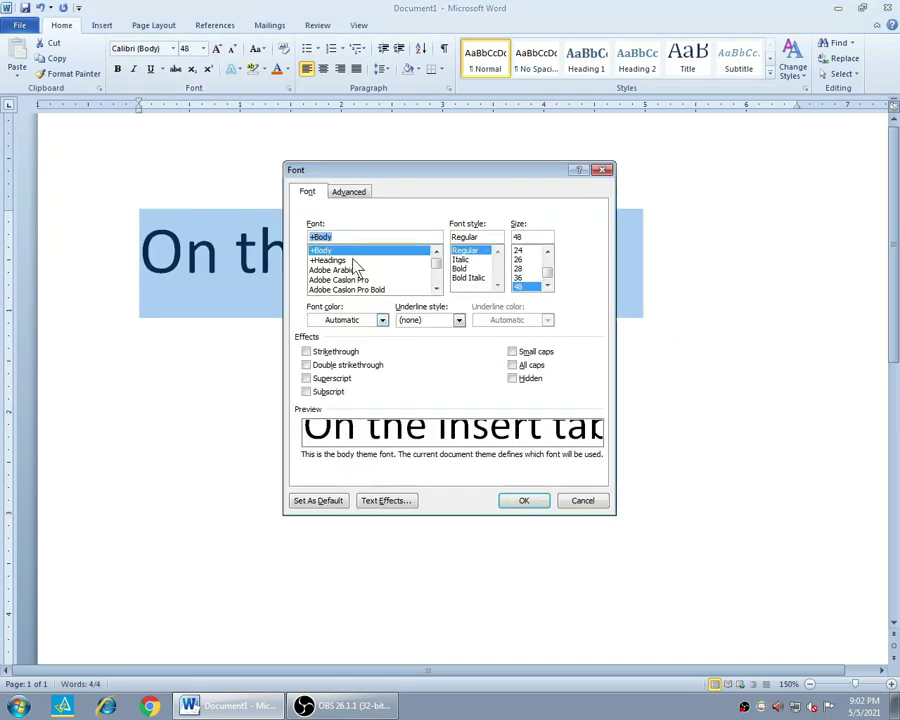
click(385, 500)
click(325, 321)
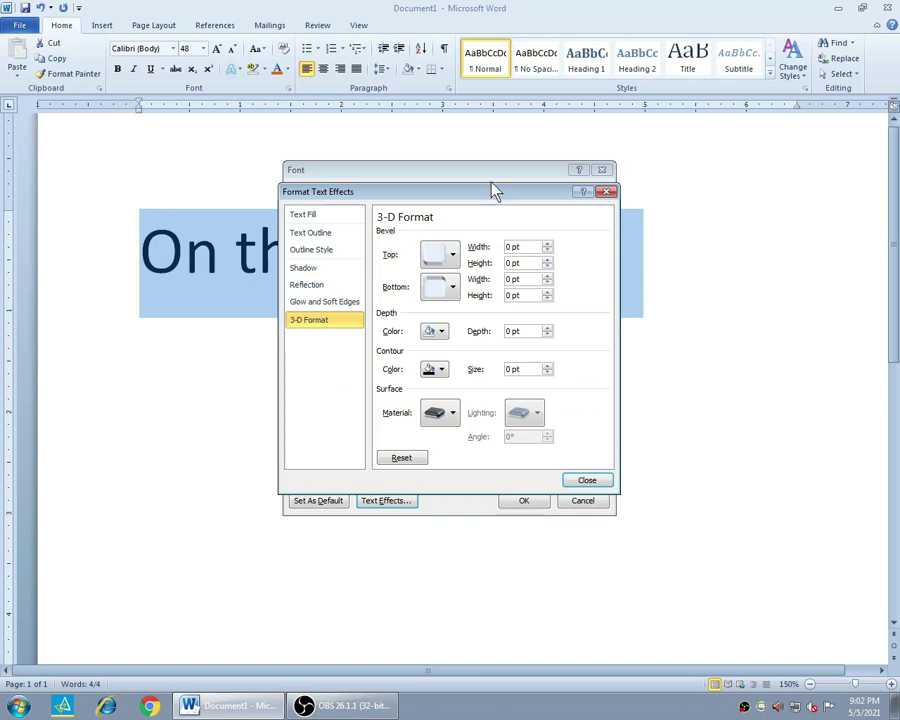
click(451, 255)
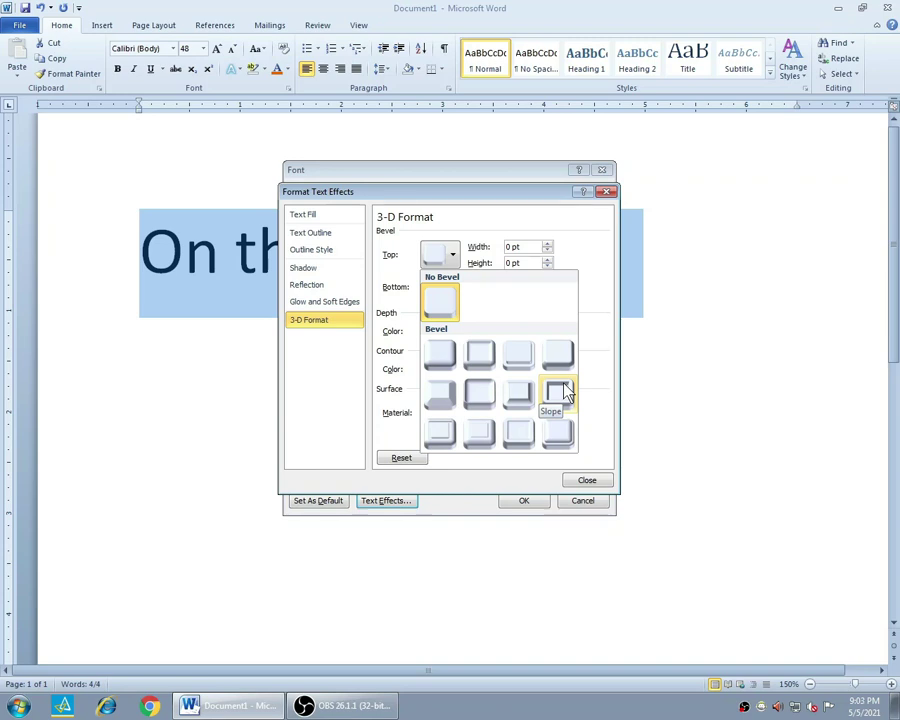
click(479, 355)
click(587, 481)
click(538, 501)
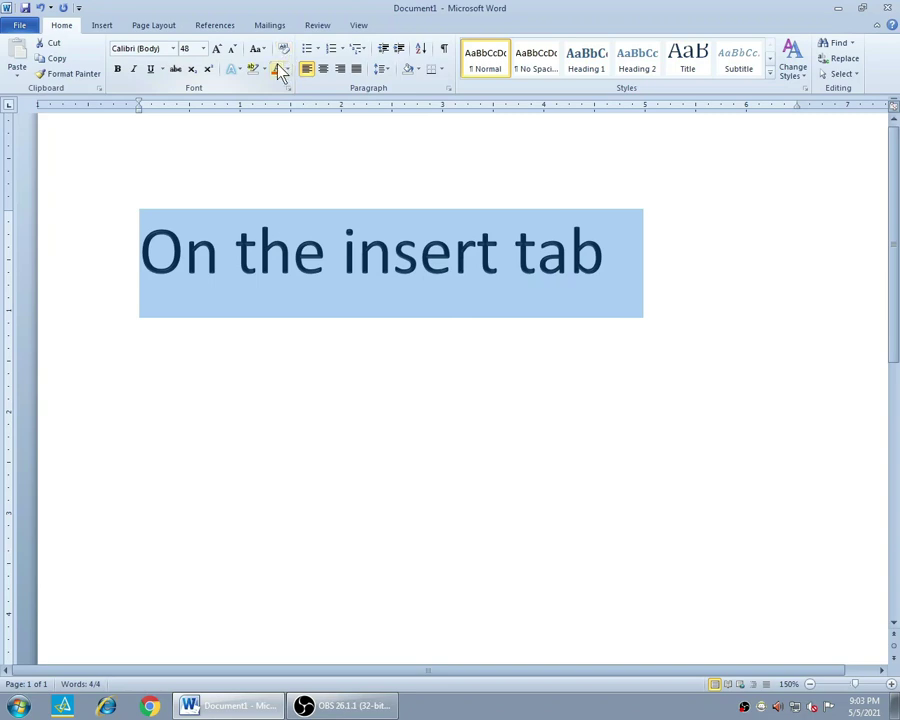
click(426, 376)
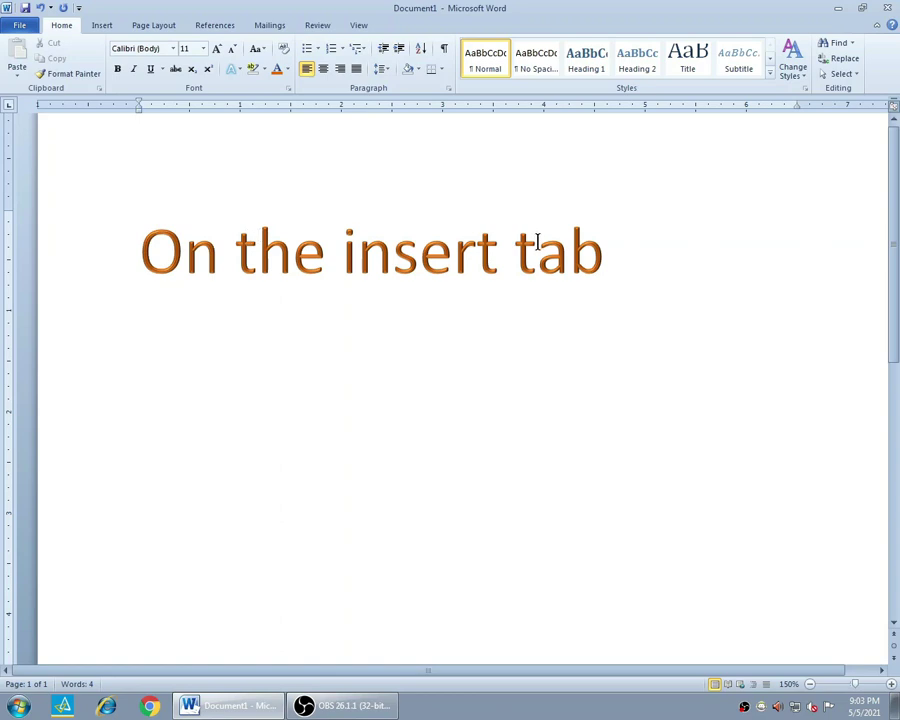
Change the top bevel of "On the insert tab" to the fourth bevel variation of the second row, apply it and deselect the text.
drag(598, 254, 137, 257)
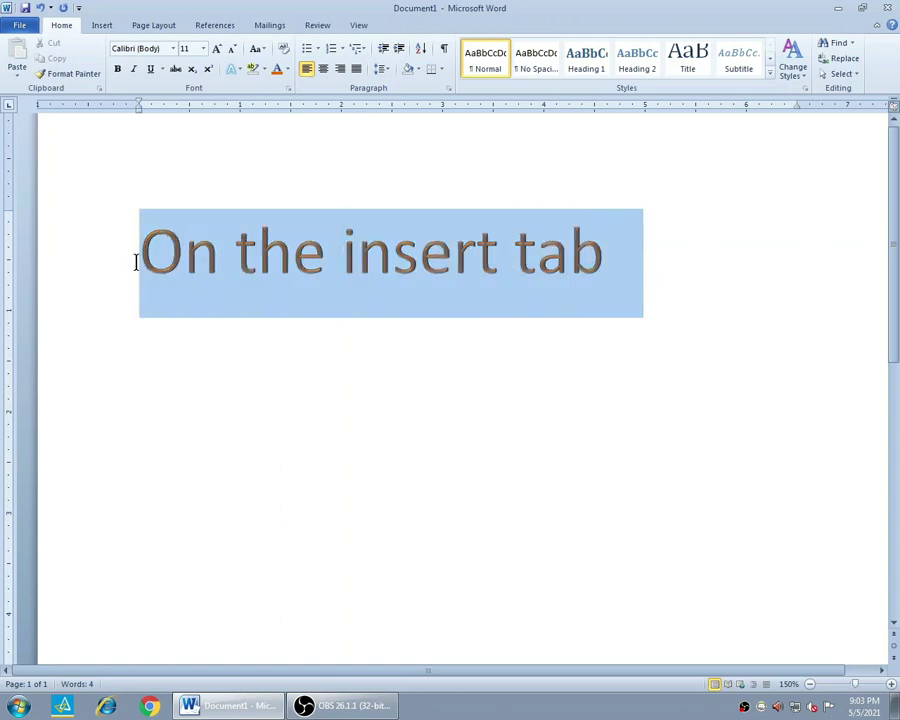
click(288, 88)
click(386, 500)
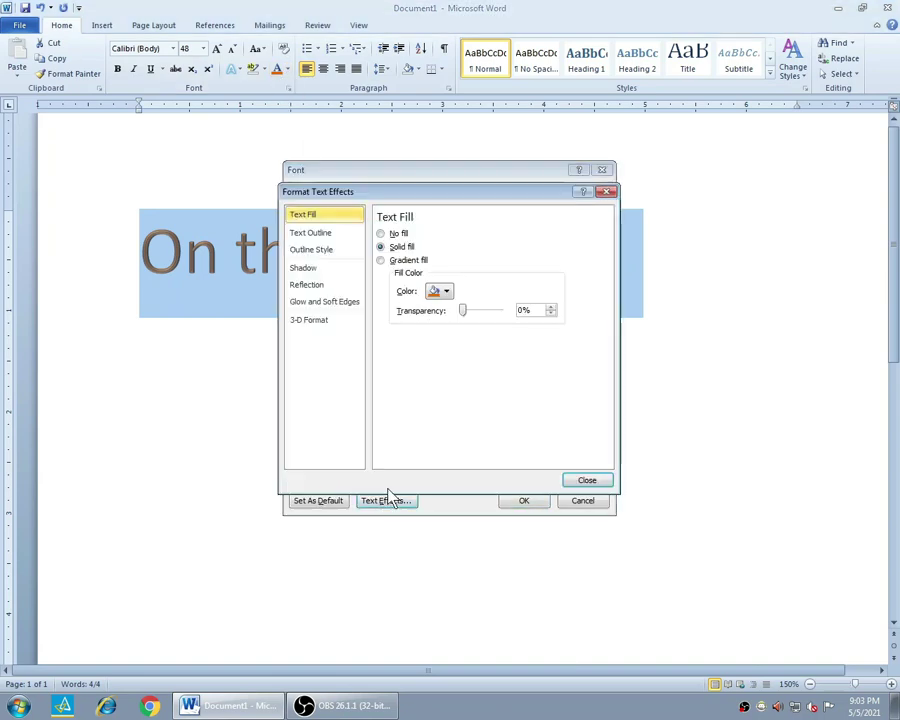
click(330, 322)
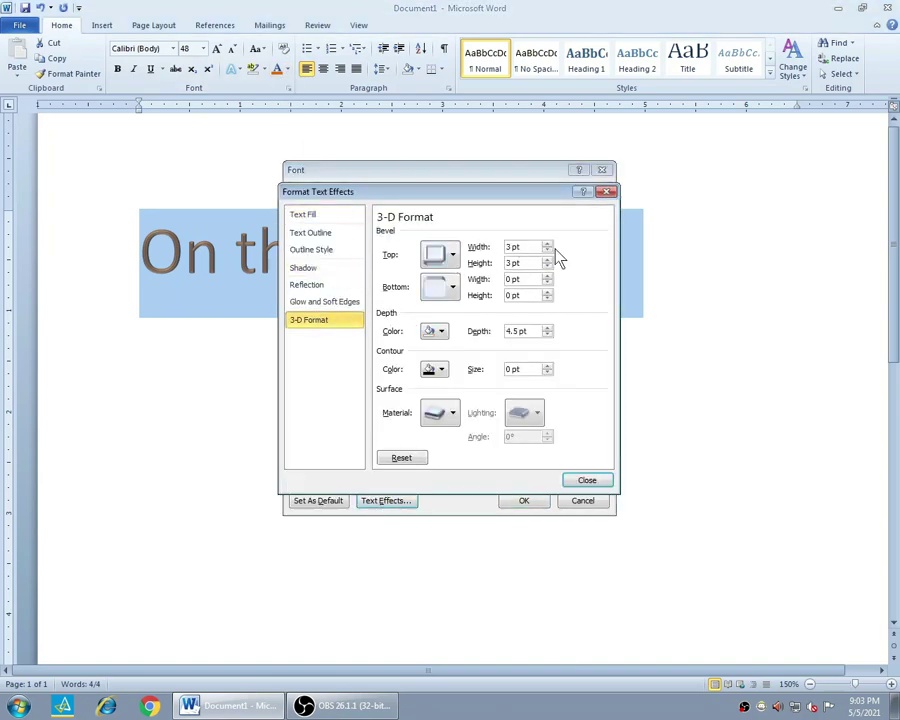
click(455, 290)
click(453, 256)
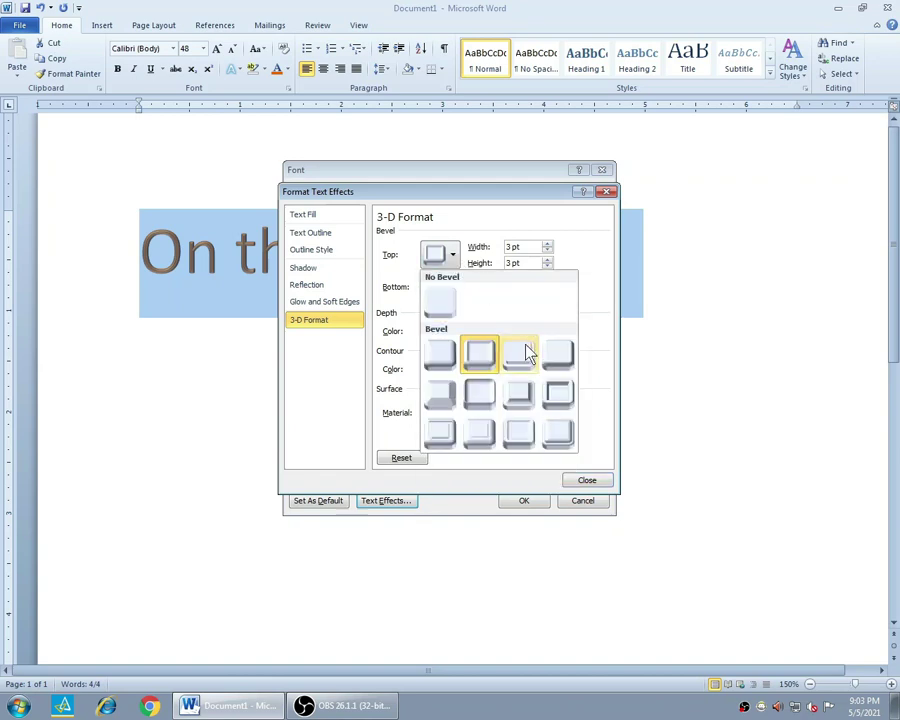
click(558, 393)
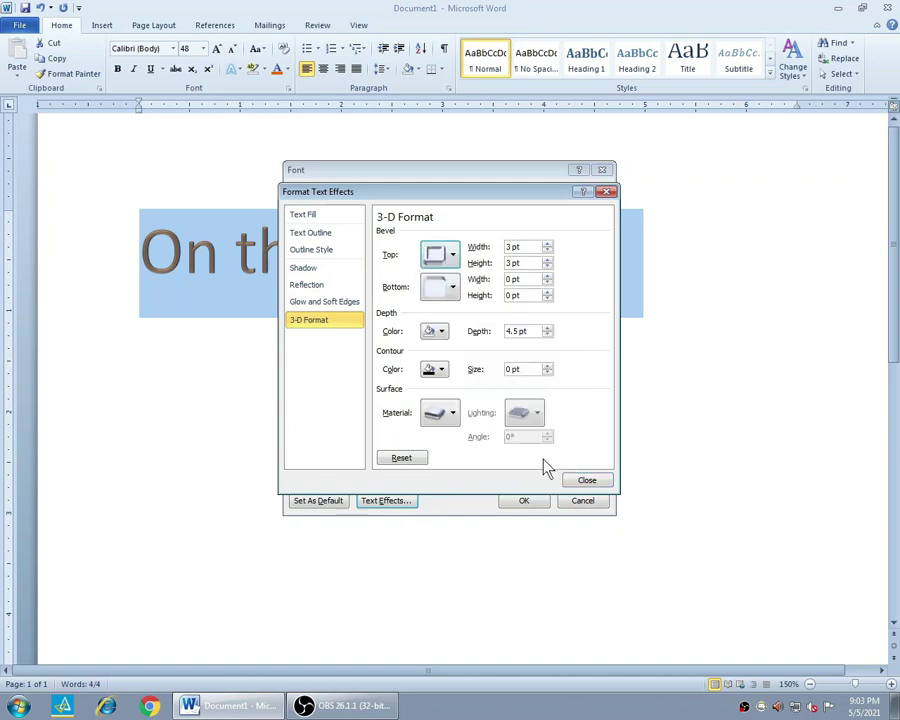
click(598, 484)
click(524, 500)
click(484, 454)
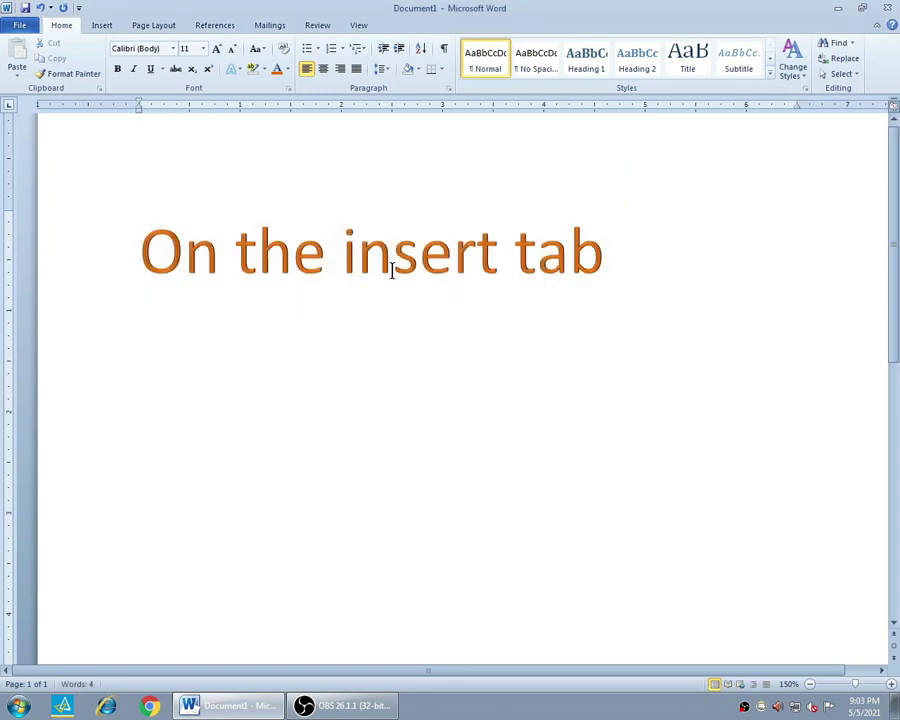
View the bottom bevel choices for "On the insert tab", leaving them unchanged, and set its 3-D depth color to standard yellow.
drag(603, 260, 169, 317)
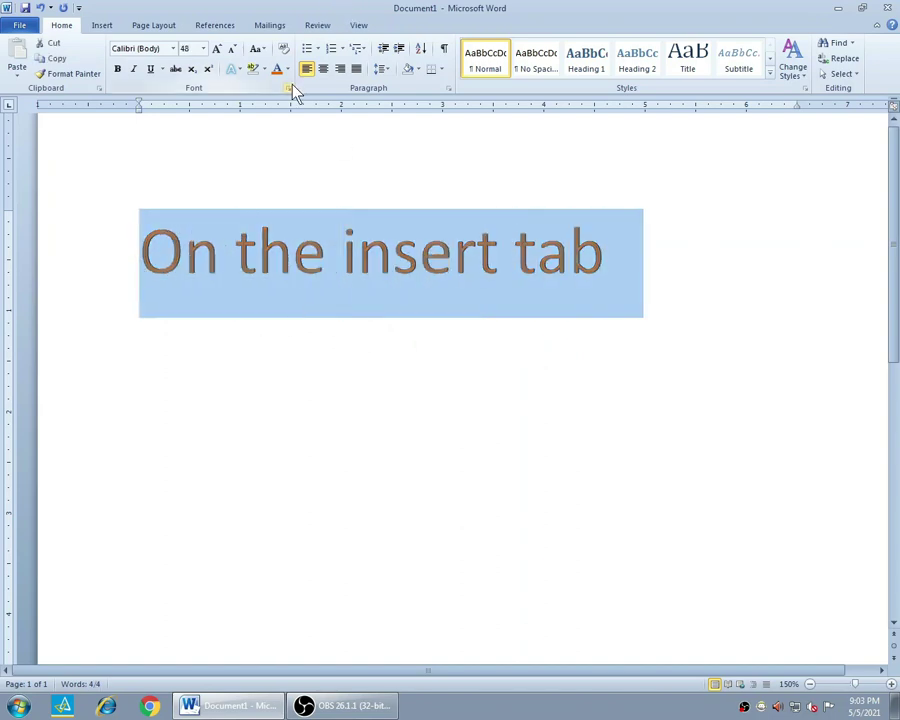
click(290, 88)
click(380, 502)
click(338, 320)
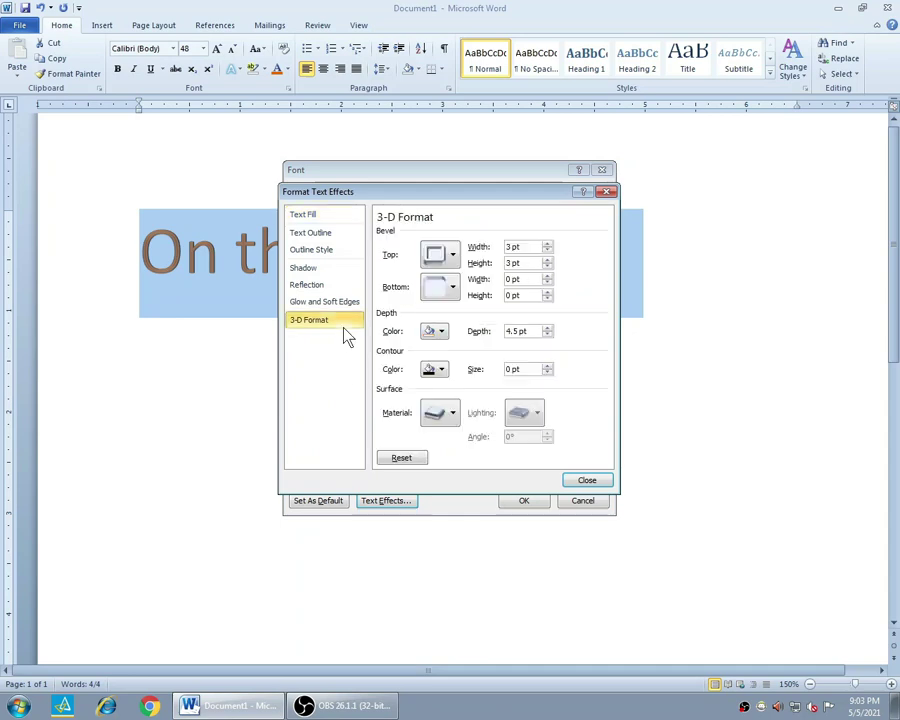
click(447, 291)
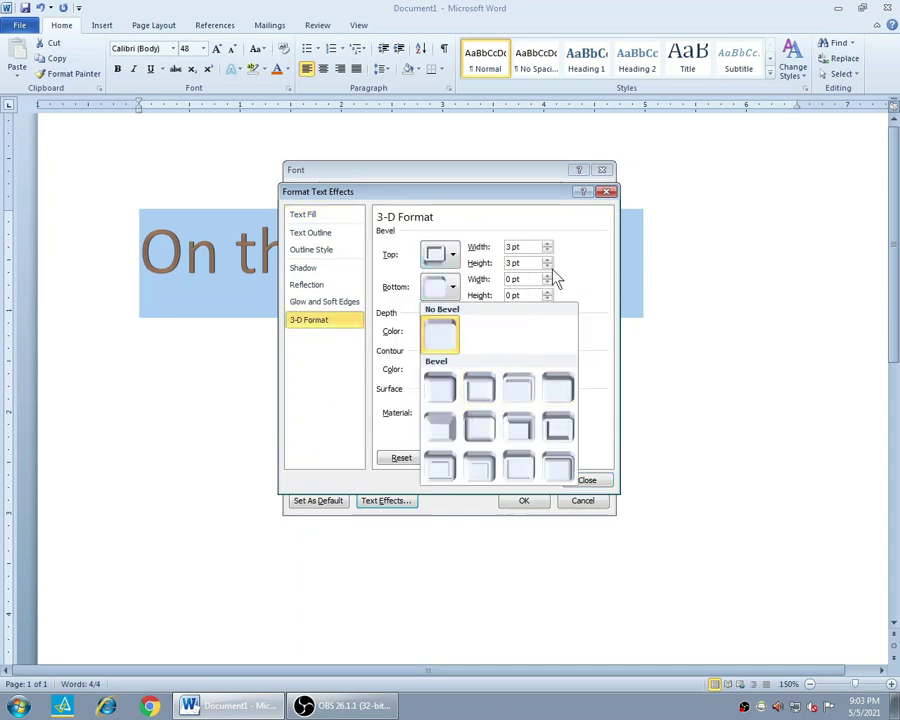
click(577, 277)
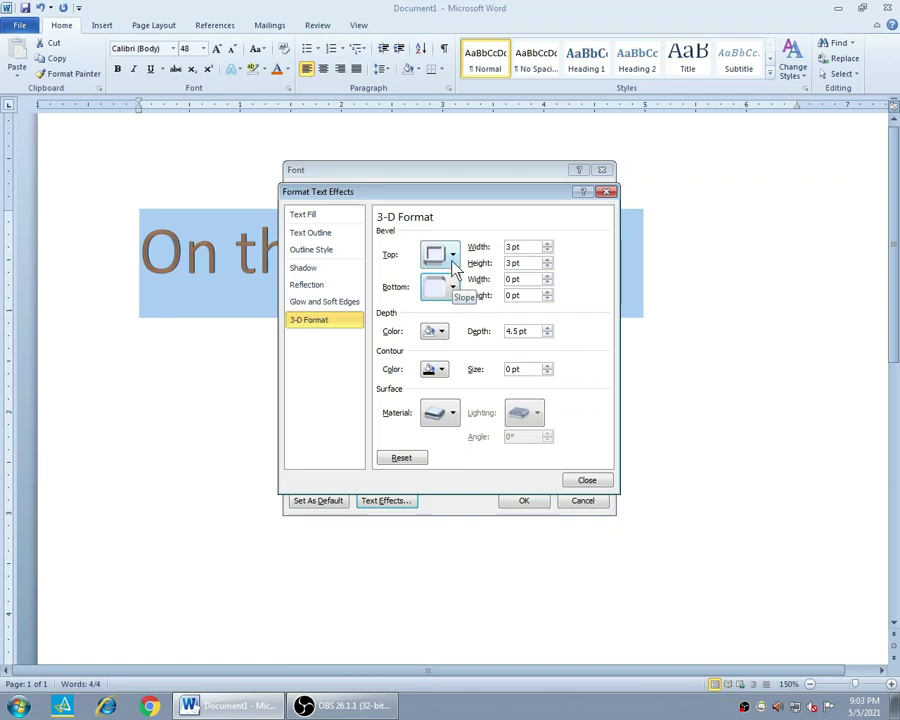
click(436, 331)
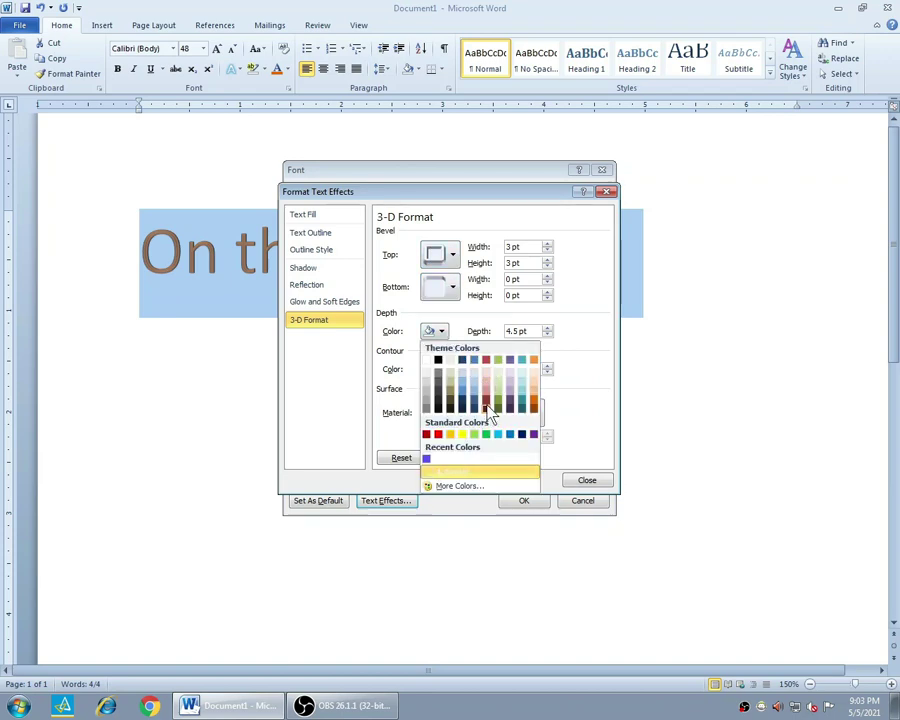
click(459, 433)
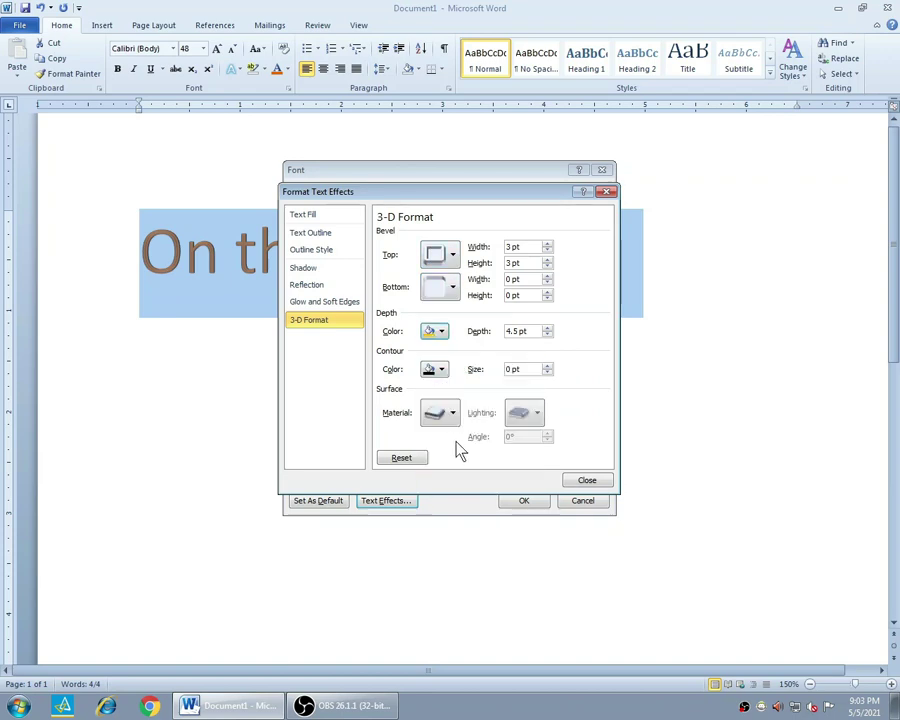
Set the phrase's 3-D contour color to standard light green, apply the text effects and deselect the text.
click(433, 369)
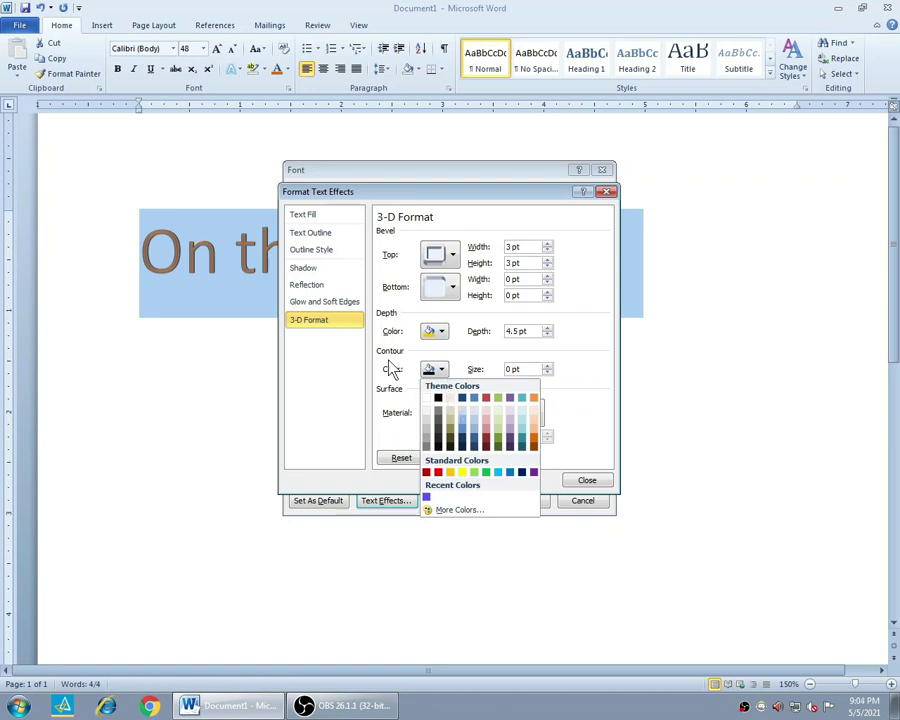
click(474, 474)
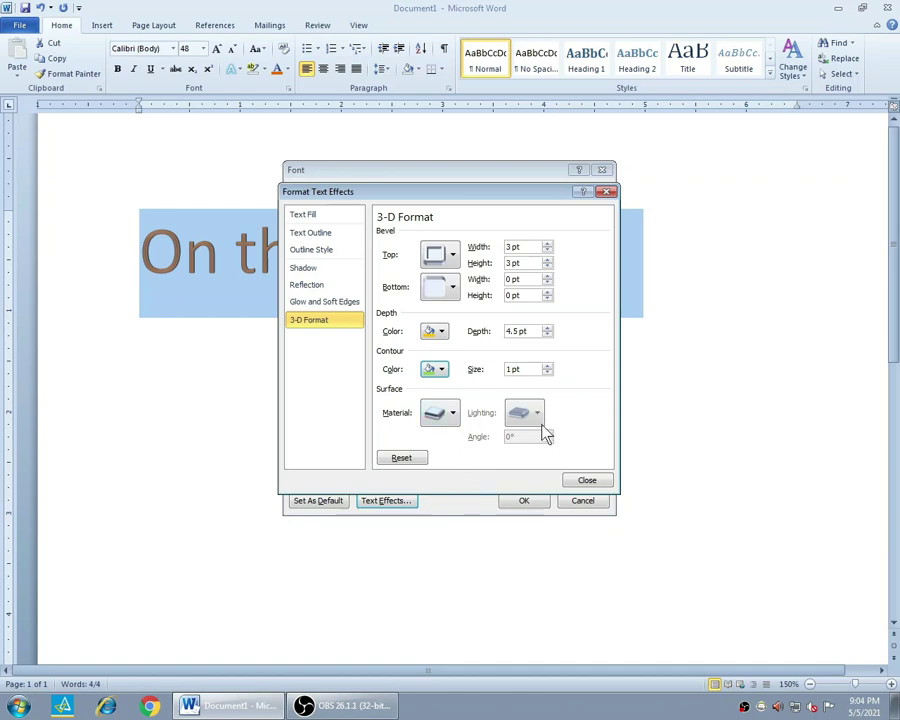
click(584, 477)
click(530, 504)
click(251, 338)
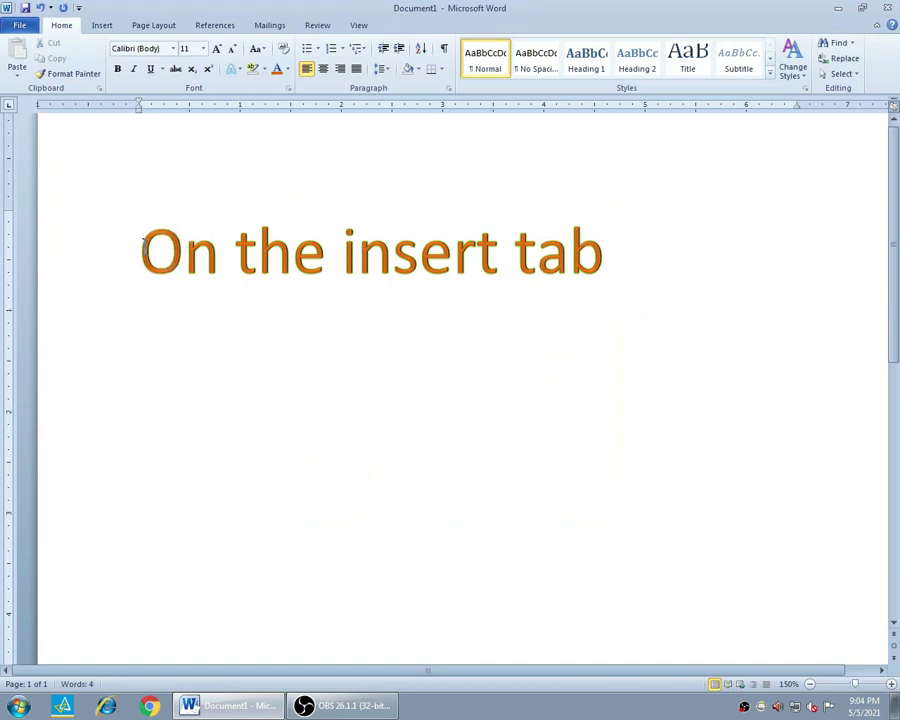
Give "On the insert tab" the fourth Standard surface material in its 3-D format, apply it and deselect the text.
drag(143, 250, 599, 231)
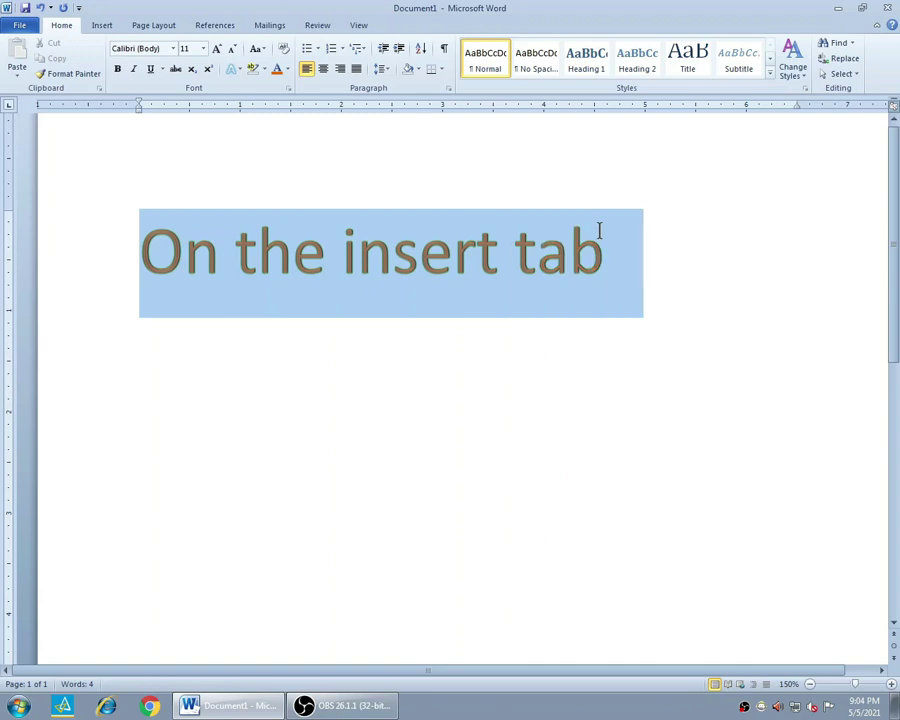
click(289, 90)
click(380, 502)
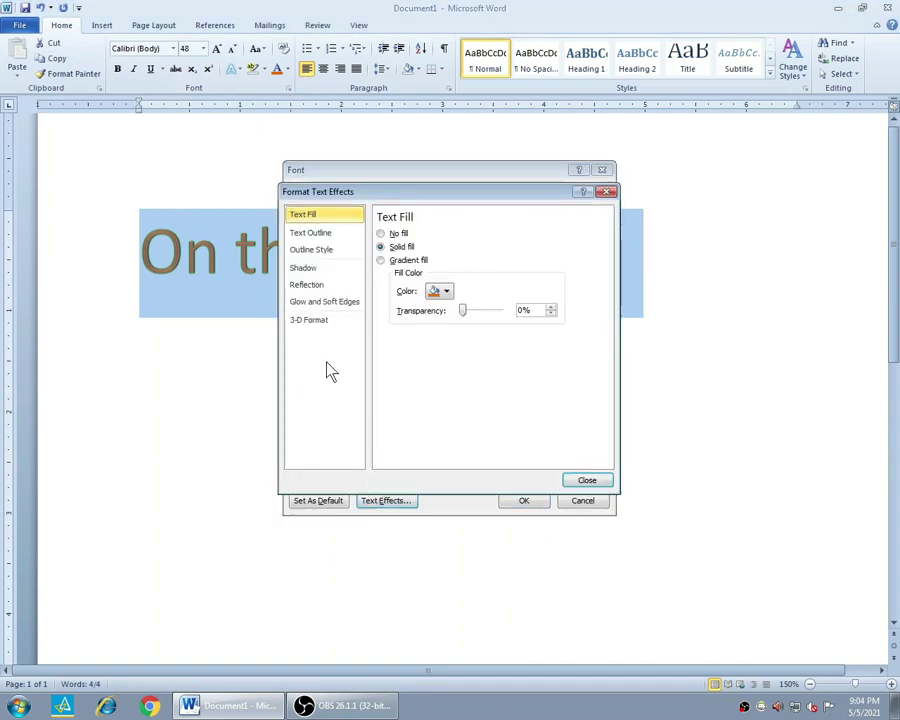
click(308, 320)
click(453, 420)
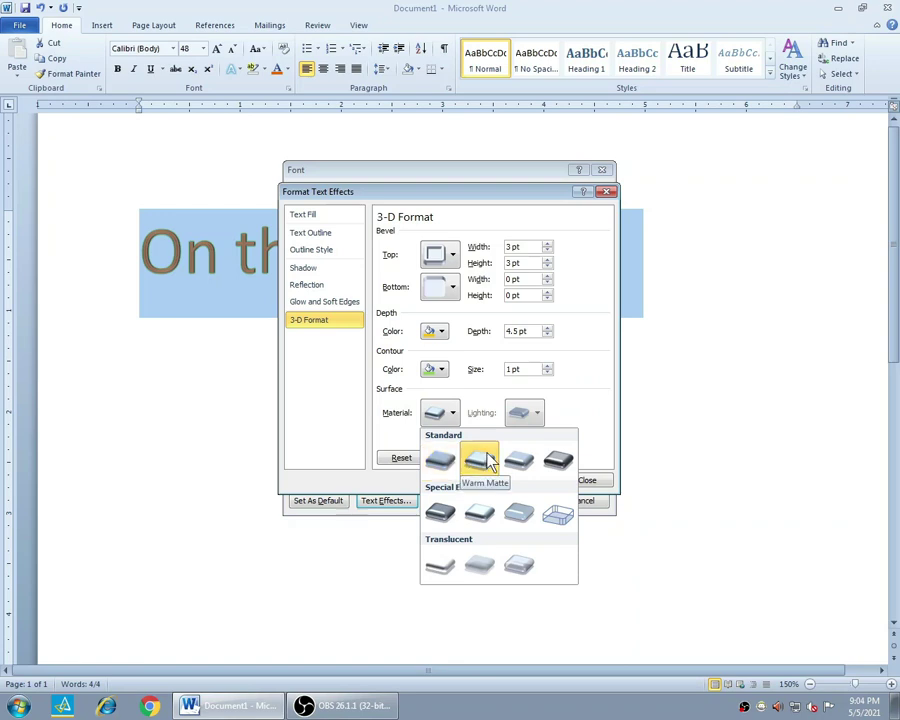
click(566, 457)
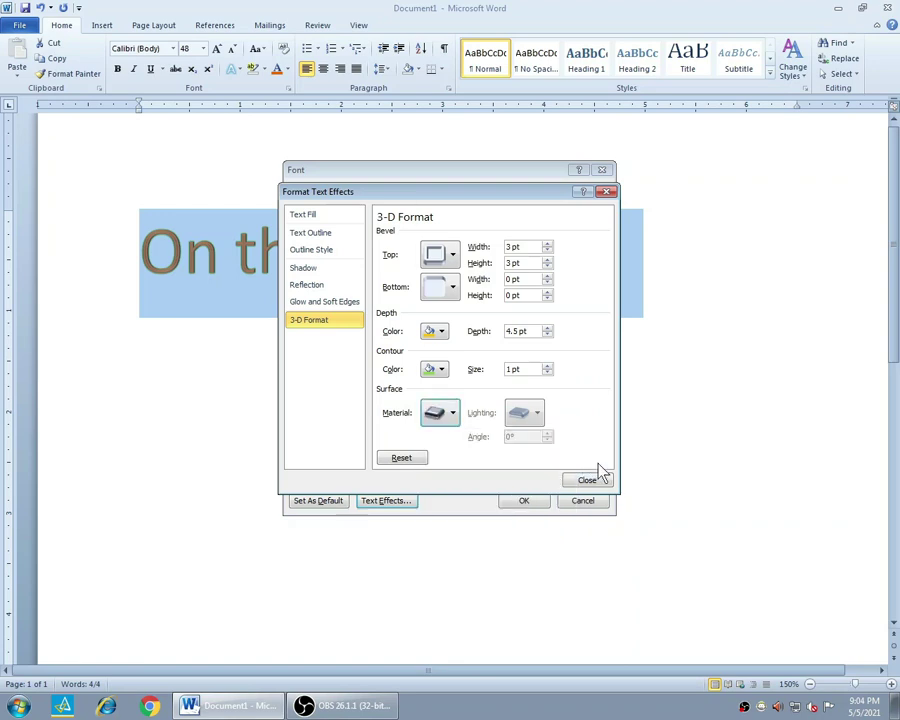
click(597, 480)
click(532, 506)
click(508, 466)
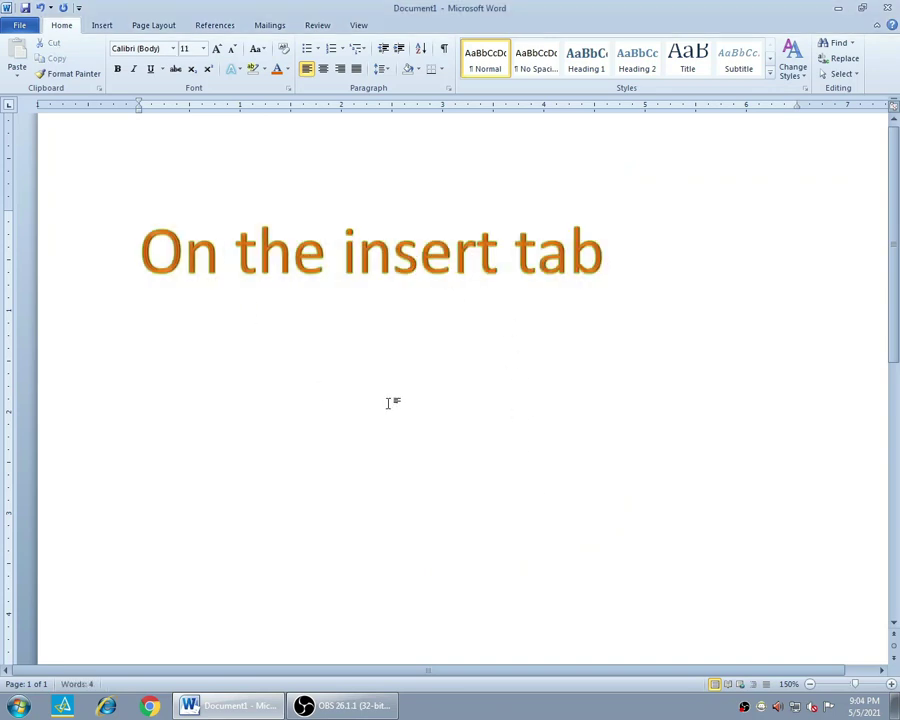
Choose Gill Sans Ultra Bold, Bold style and size 20 as the font settings for "On the insert tab".
drag(145, 251, 635, 263)
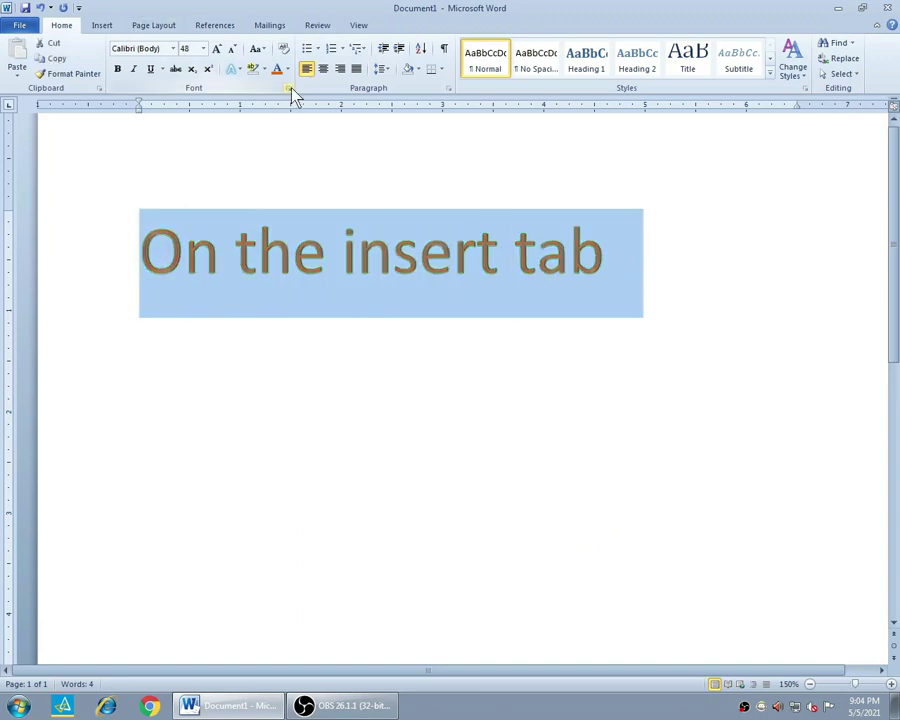
click(289, 88)
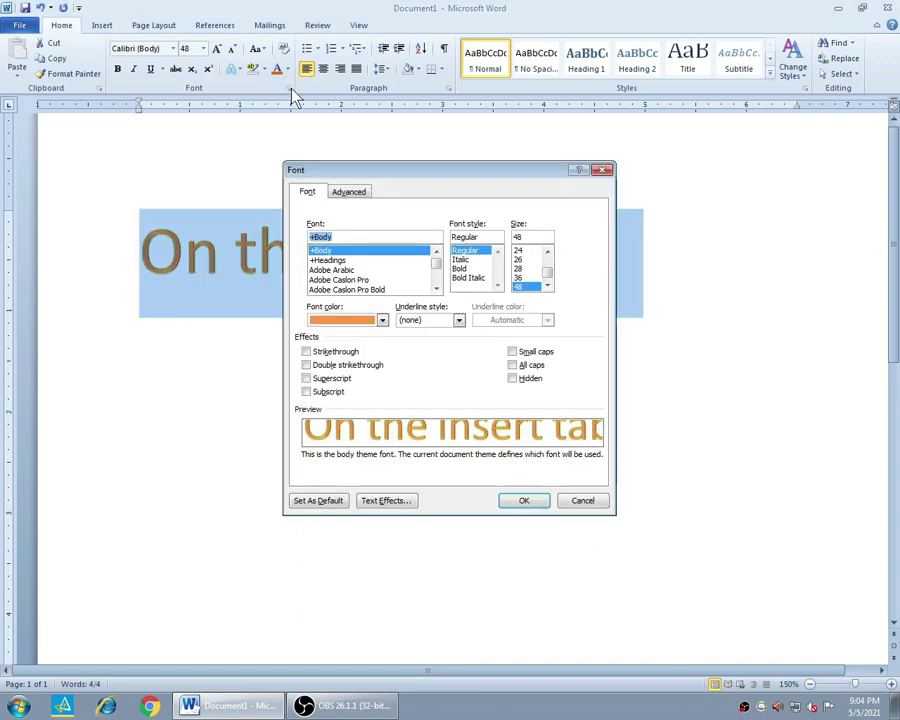
click(603, 171)
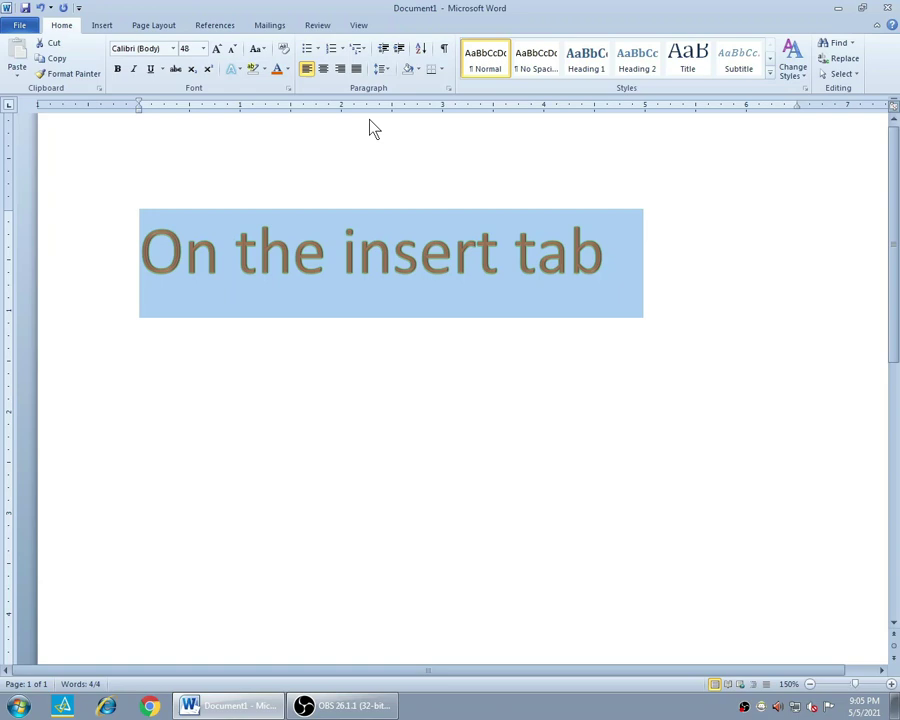
click(291, 90)
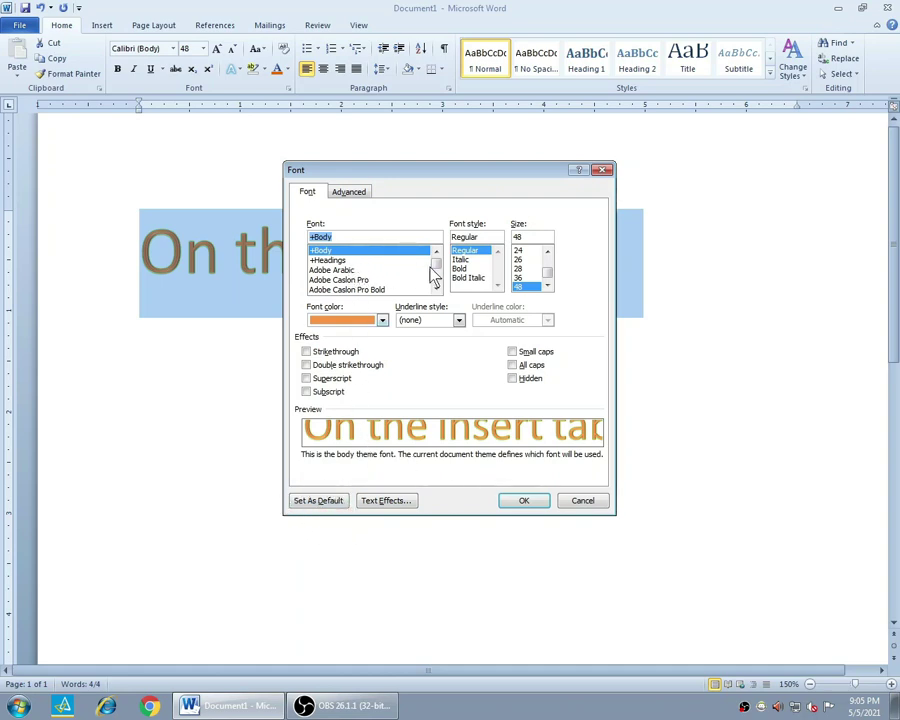
drag(434, 272, 437, 279)
click(392, 261)
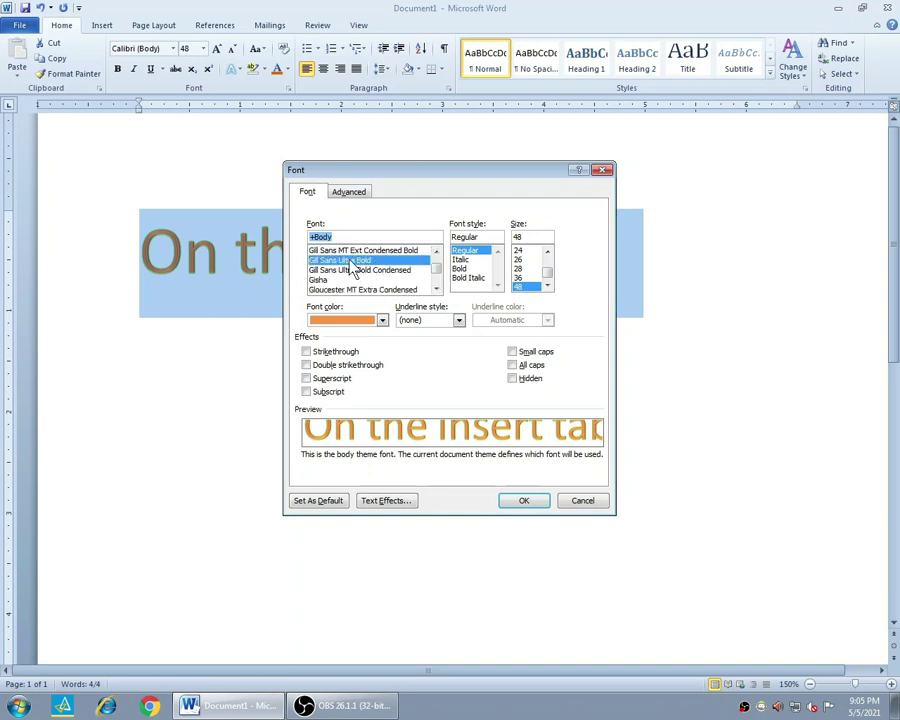
click(464, 269)
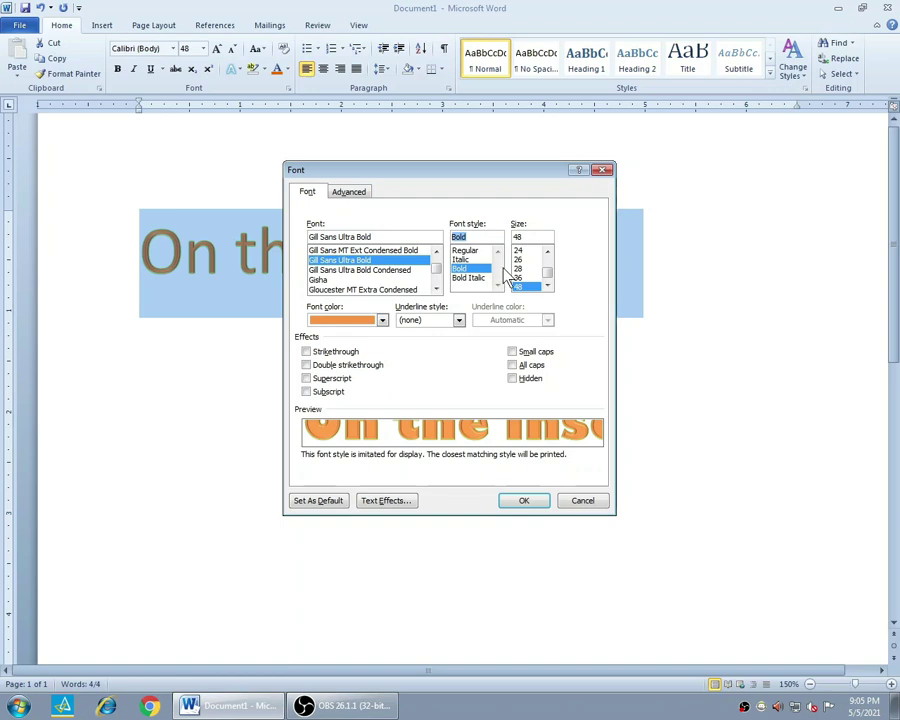
scroll(537, 285, up, 2)
click(523, 261)
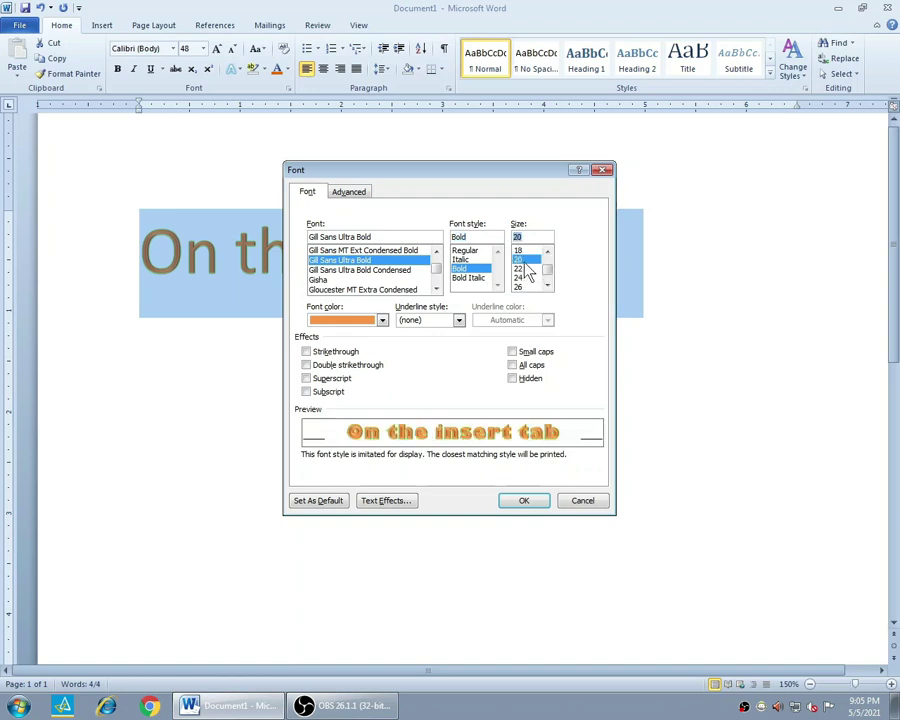
Set the chosen font settings as the default for all documents based on the Normal template.
click(325, 502)
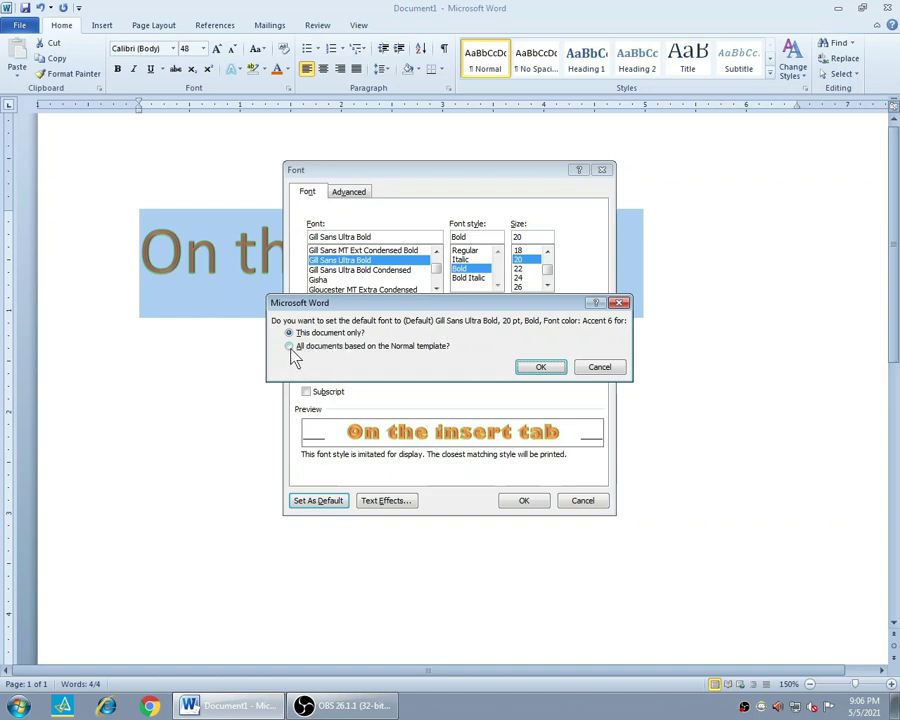
click(352, 351)
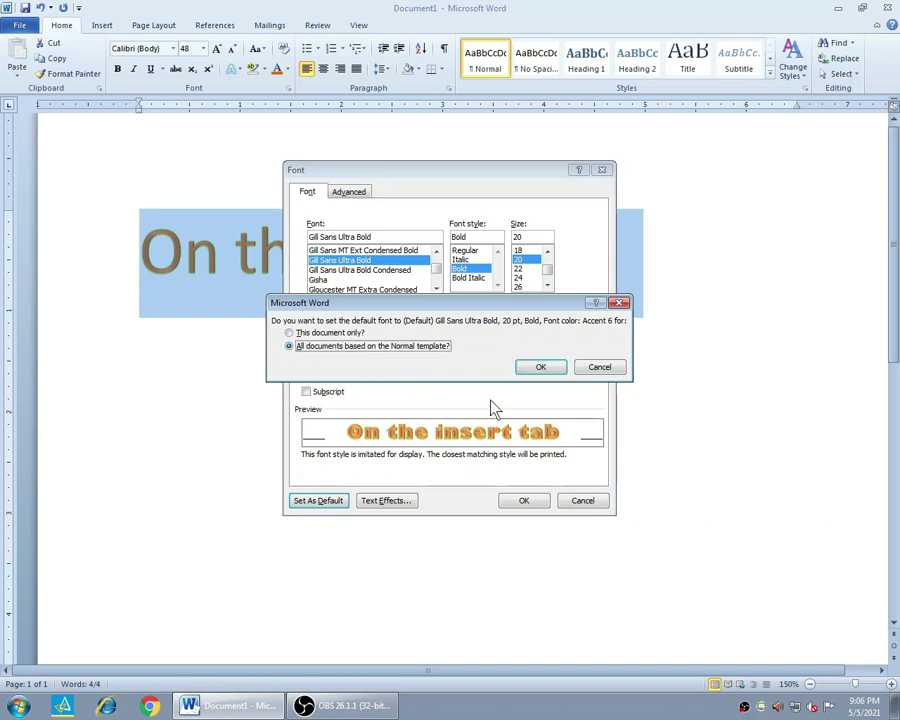
click(541, 367)
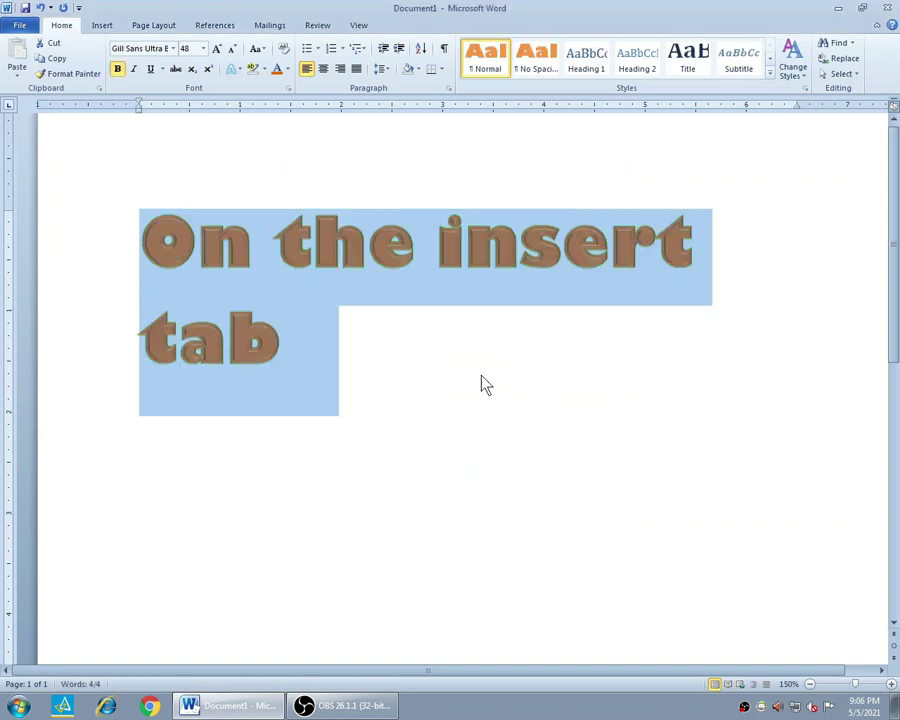
Save the document to the Desktop as a Word Document named "On the insert tab" and close it.
click(14, 26)
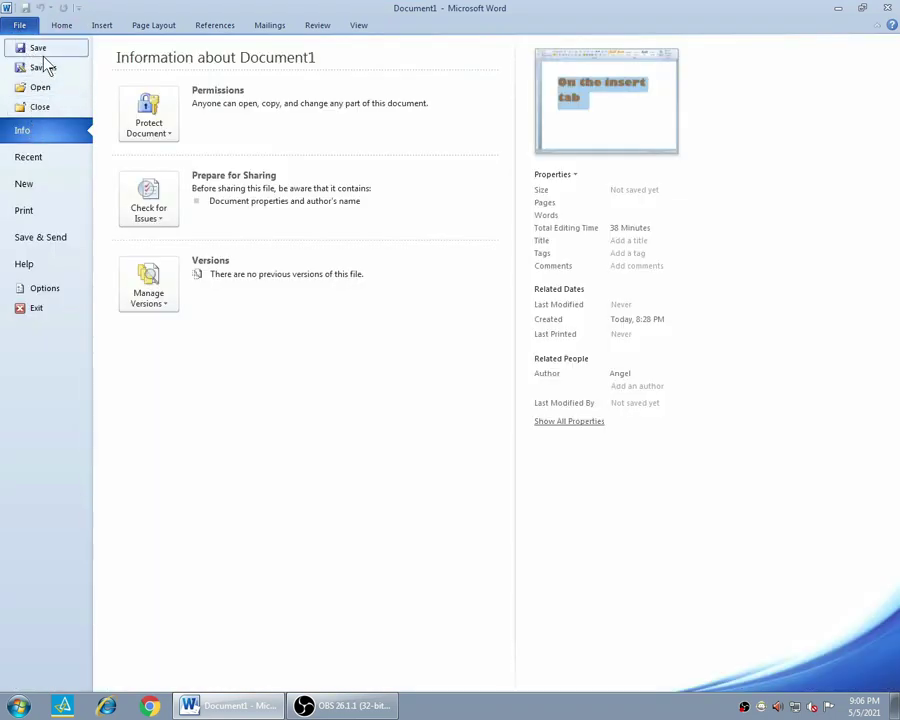
click(36, 47)
click(57, 126)
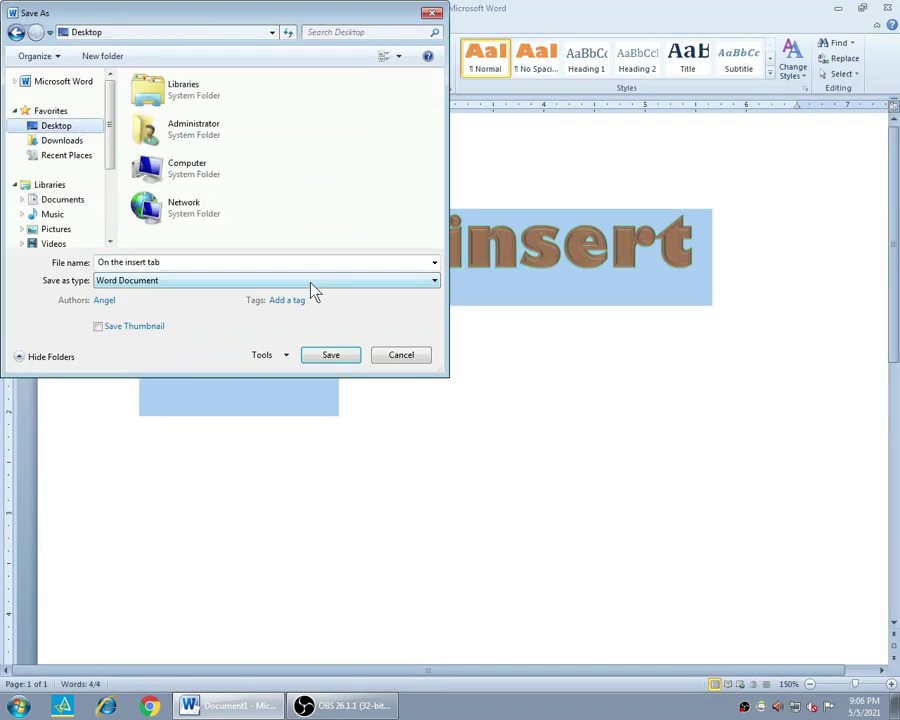
click(330, 355)
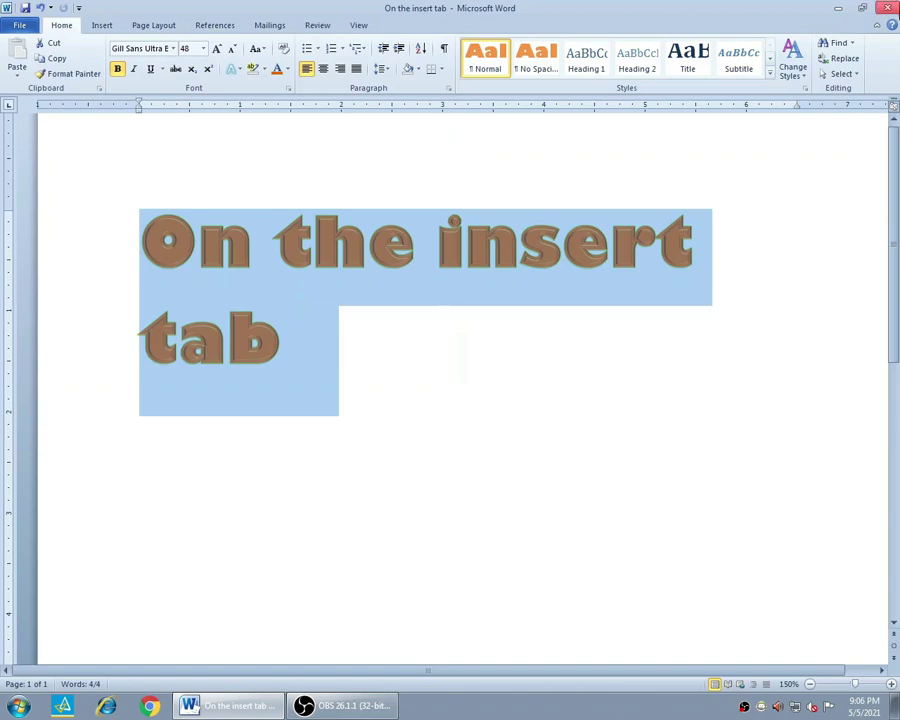
click(887, 8)
click(893, 706)
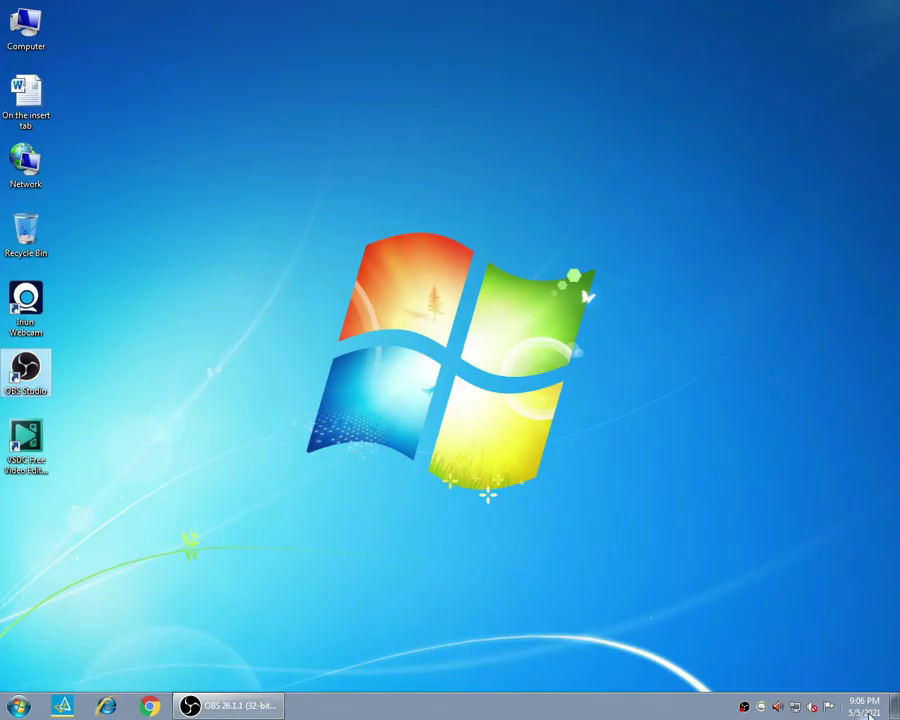
Start Microsoft Word 2010 with a new blank document and enter "The quick" to try the default font.
click(18, 706)
mouse_move(70, 455)
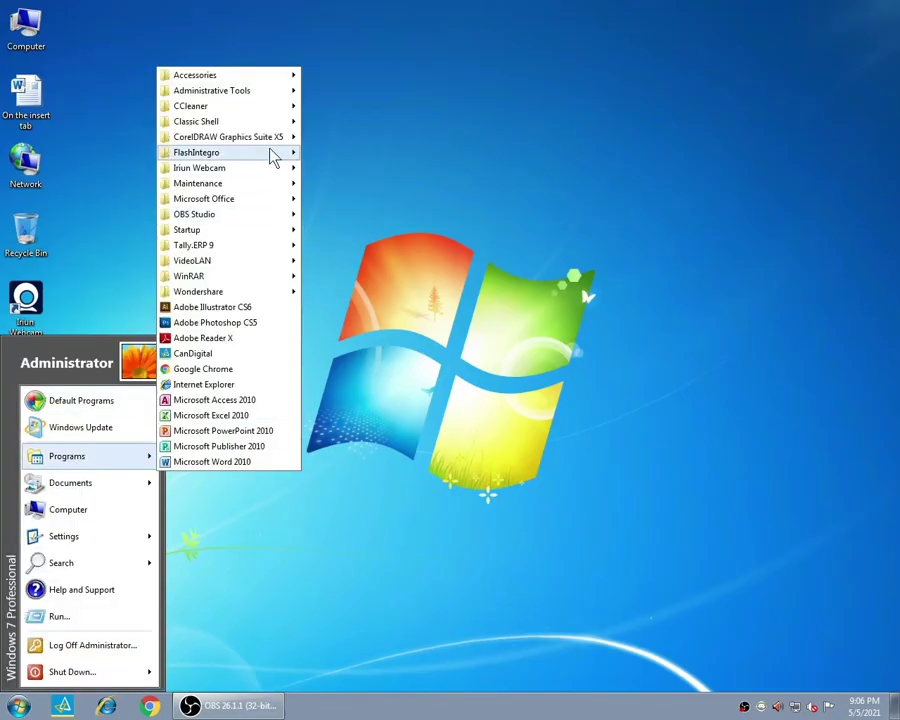
click(229, 460)
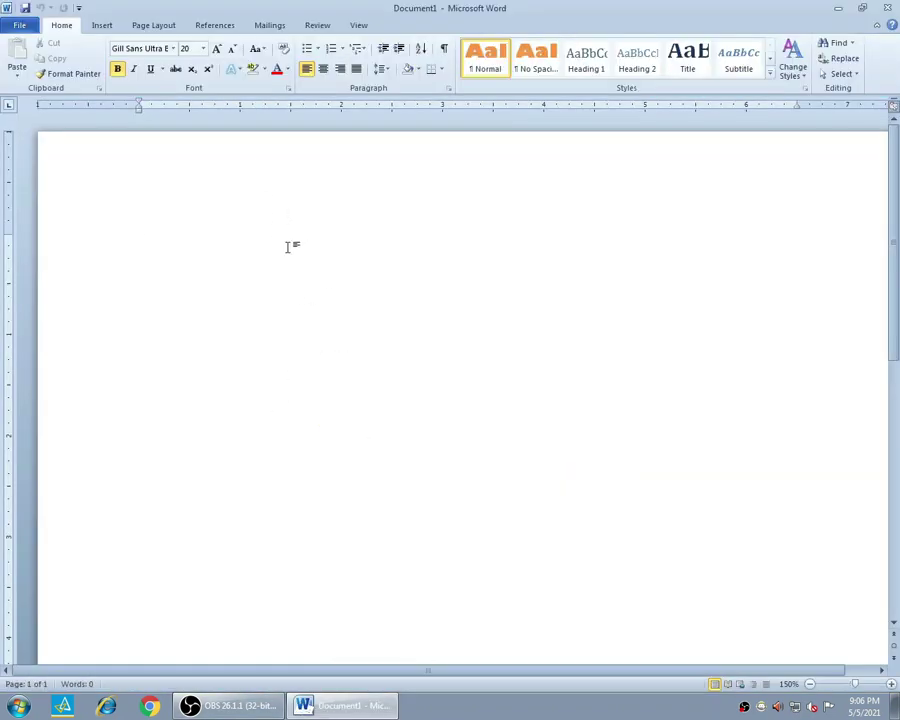
text(the)
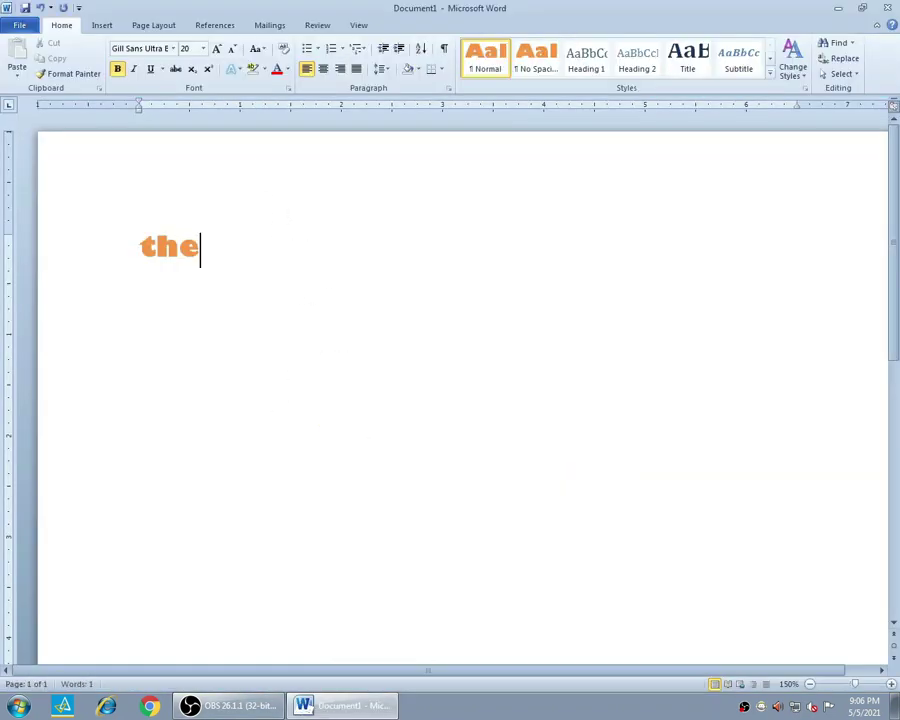
text( qu)
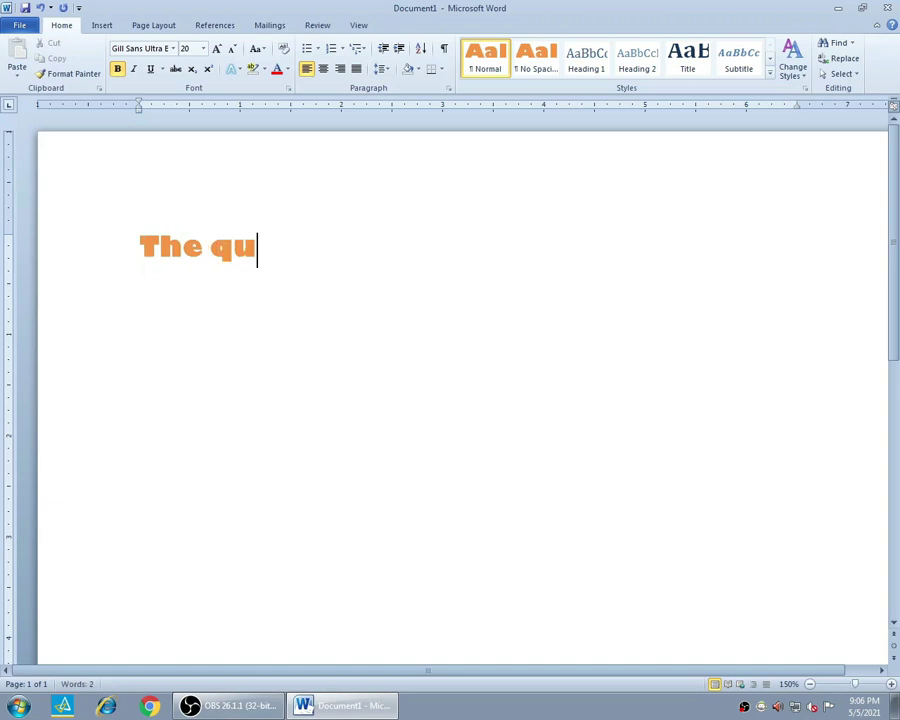
text(ick)
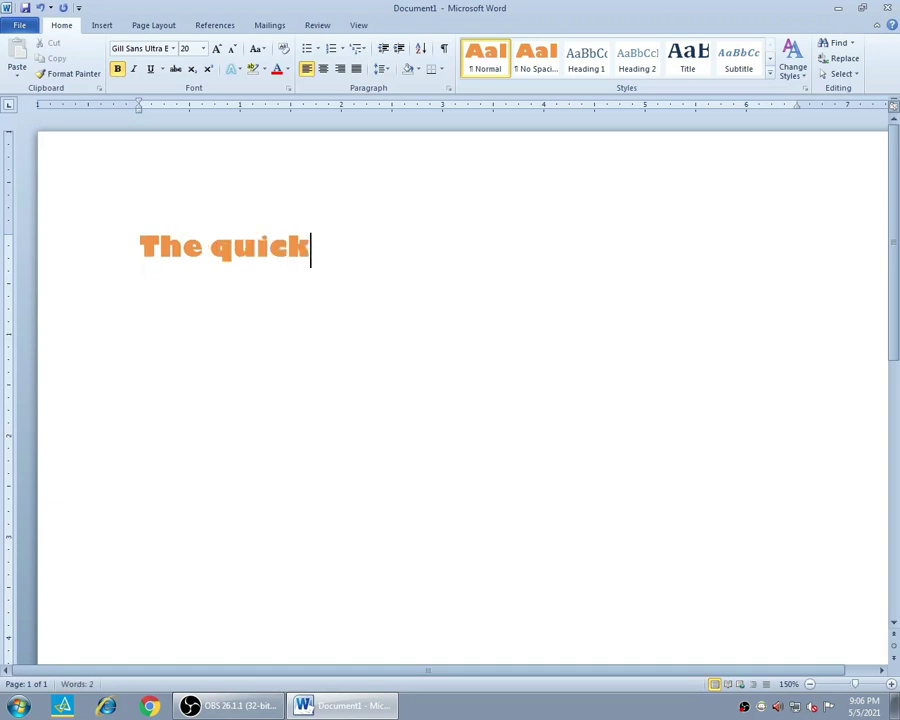